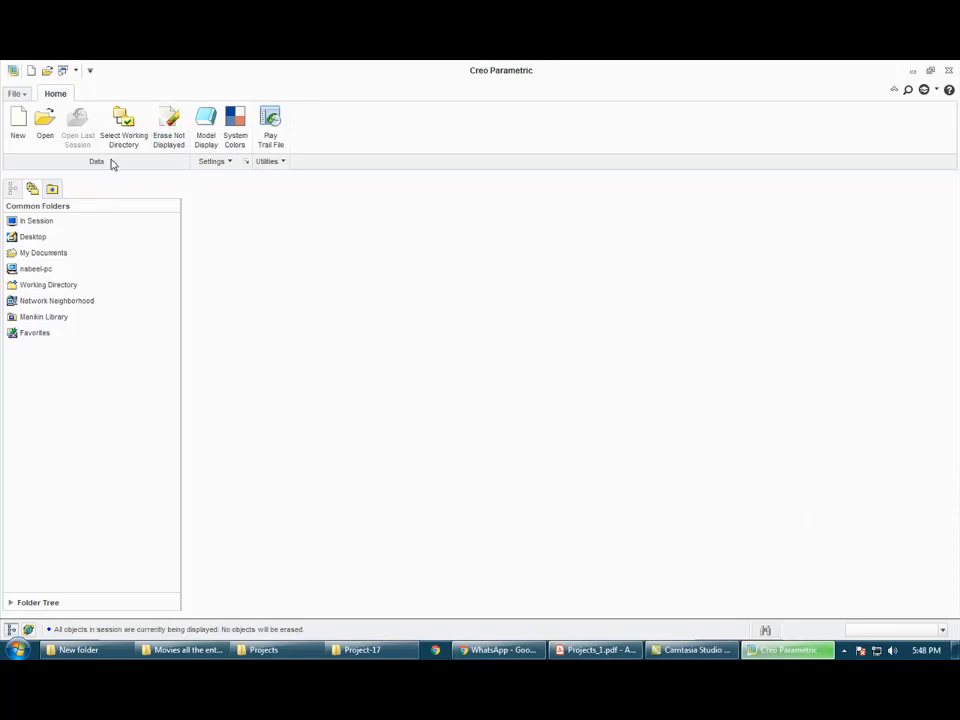
Step: Set the working directory to the Projects folder on the Desktop
left_click(121, 135)
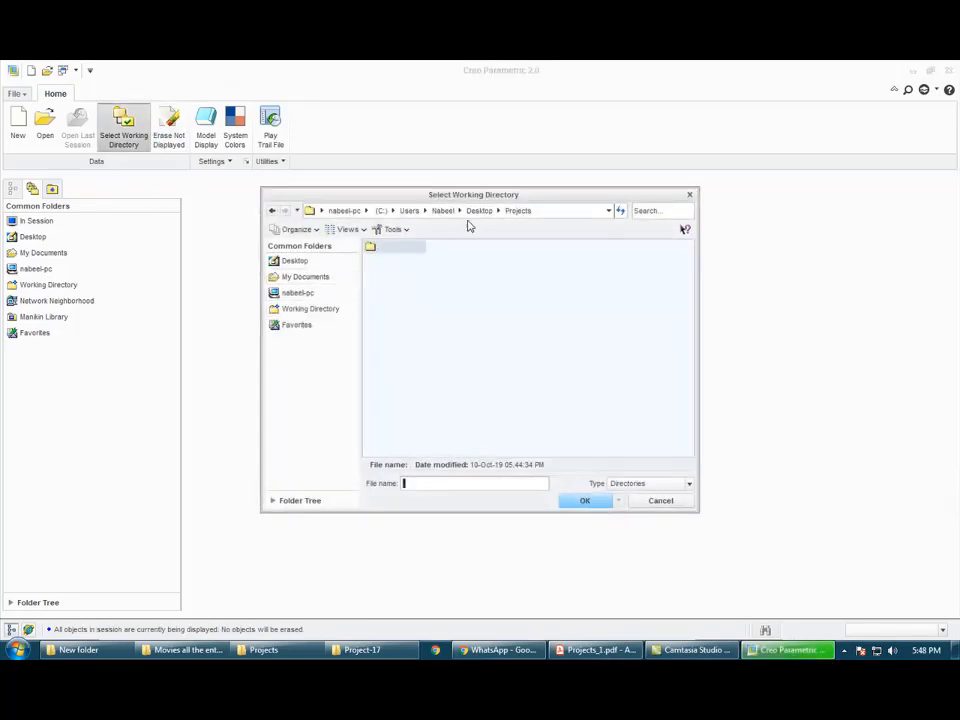
left_click(312, 293)
left_click(316, 279)
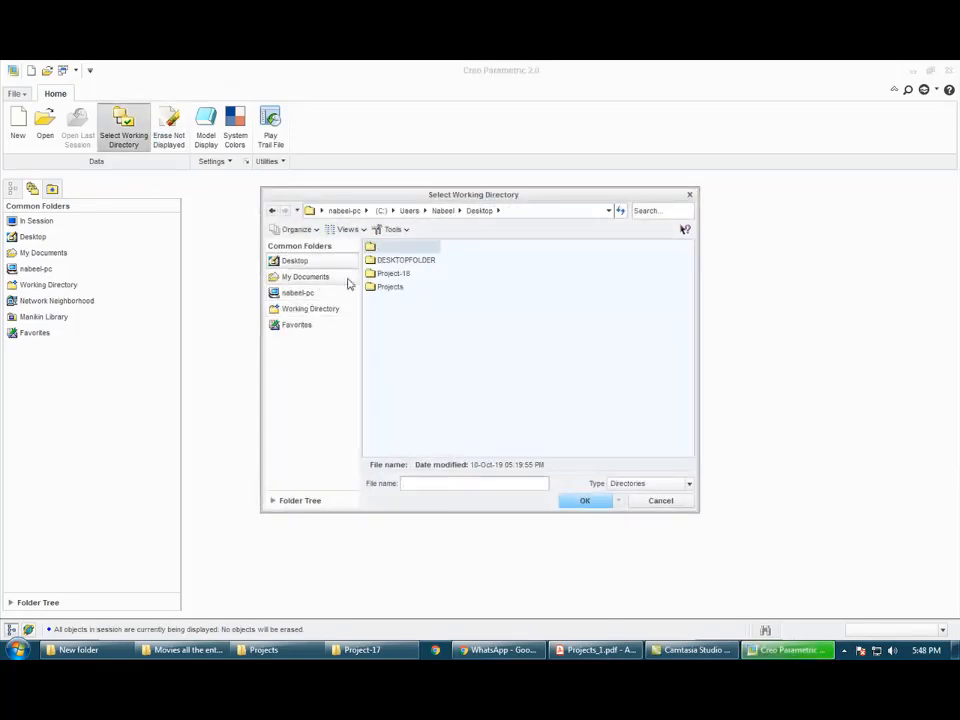
double_click(390, 288)
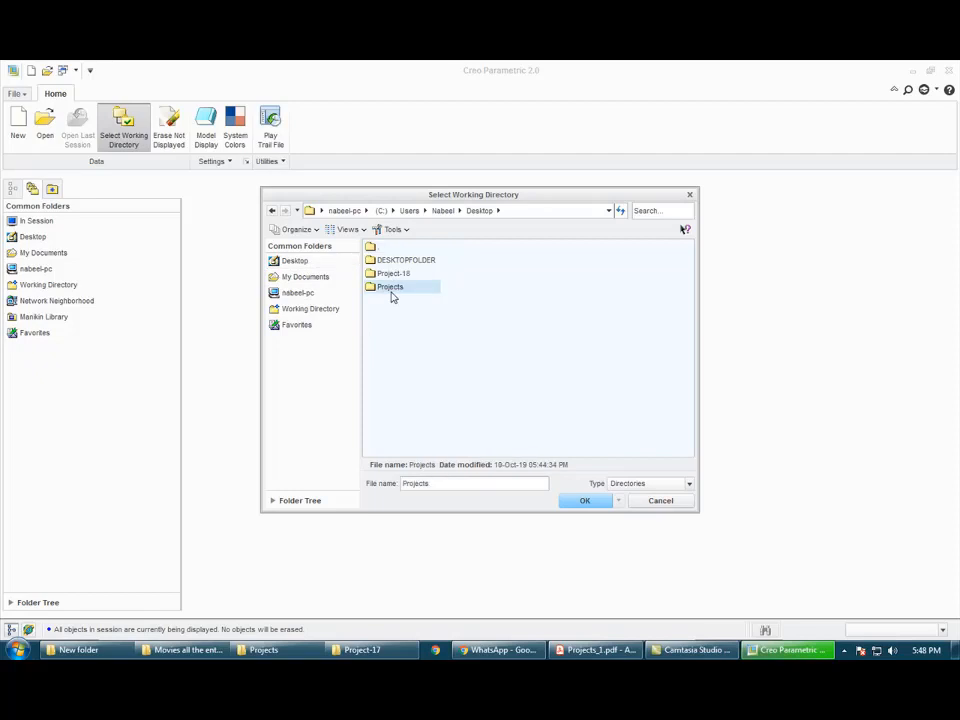
left_click(574, 500)
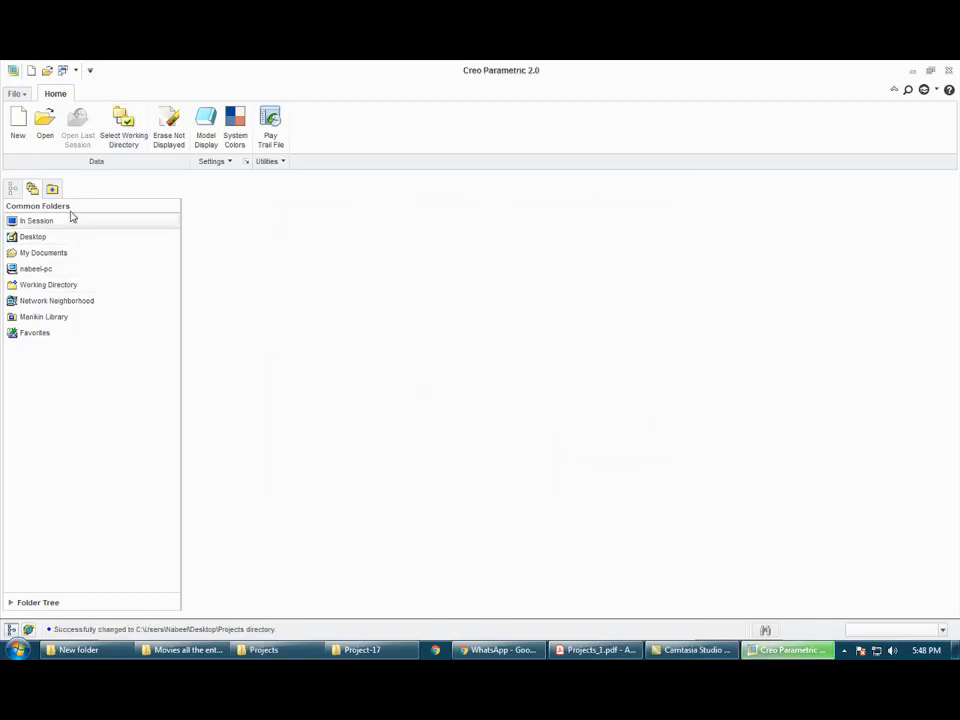
Step: Create a new solid part named Project-21 with the default template
left_click(20, 144)
type("Project-21")
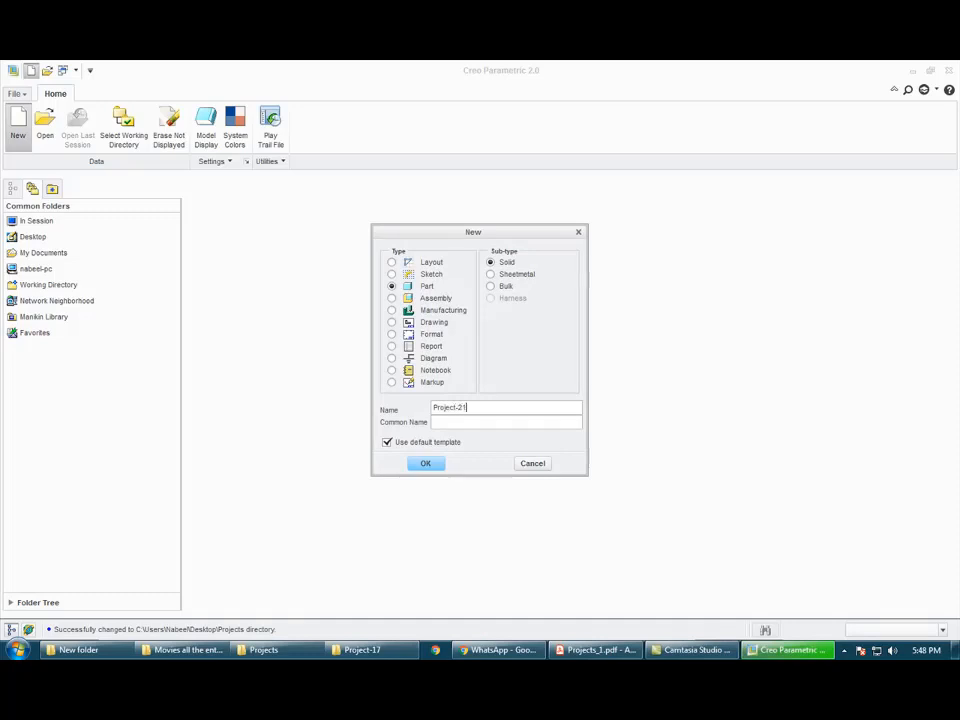
key("Return")
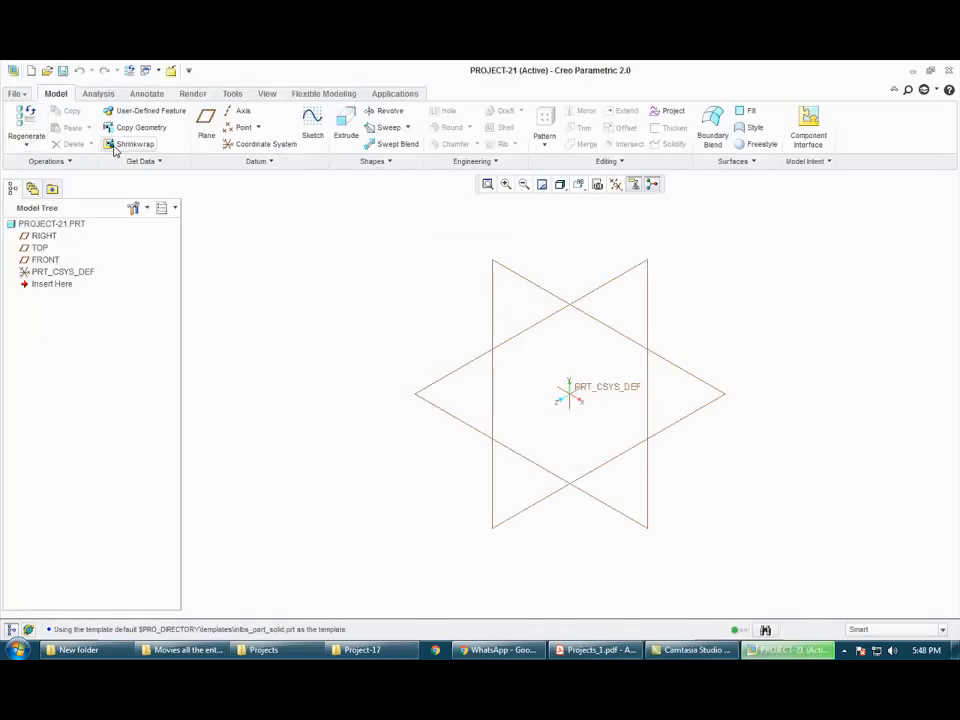
Step: Switch to Projects_1.pdf in Acrobat Reader, go to the drawing on page 38 and rotate it upright
left_click(625, 651)
scroll(437, 491, "down", 12)
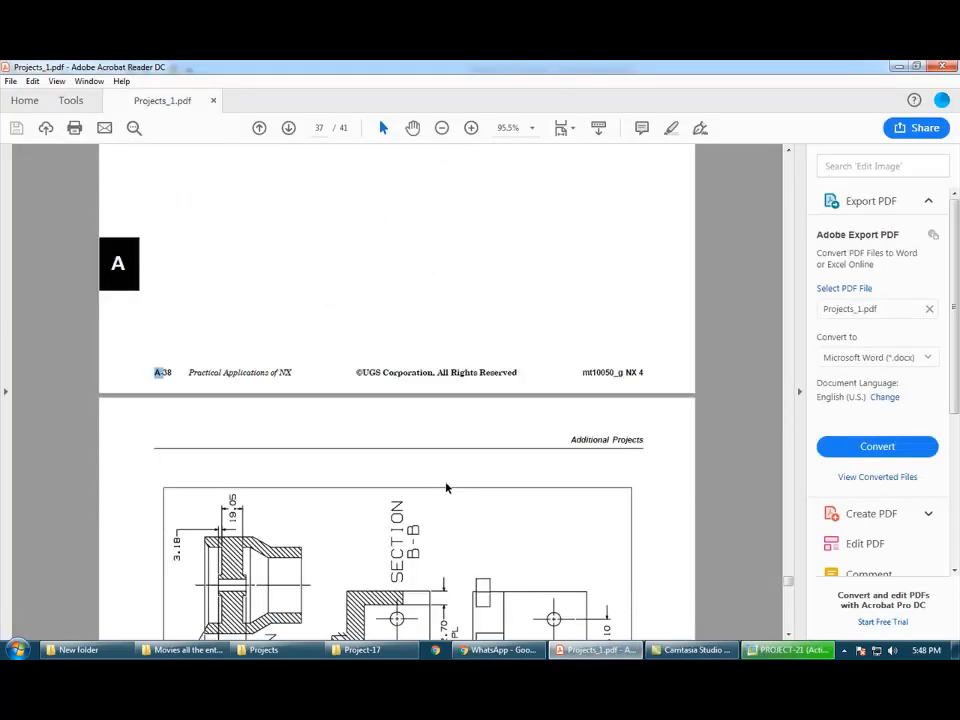
key("ctrl+shift+plus")
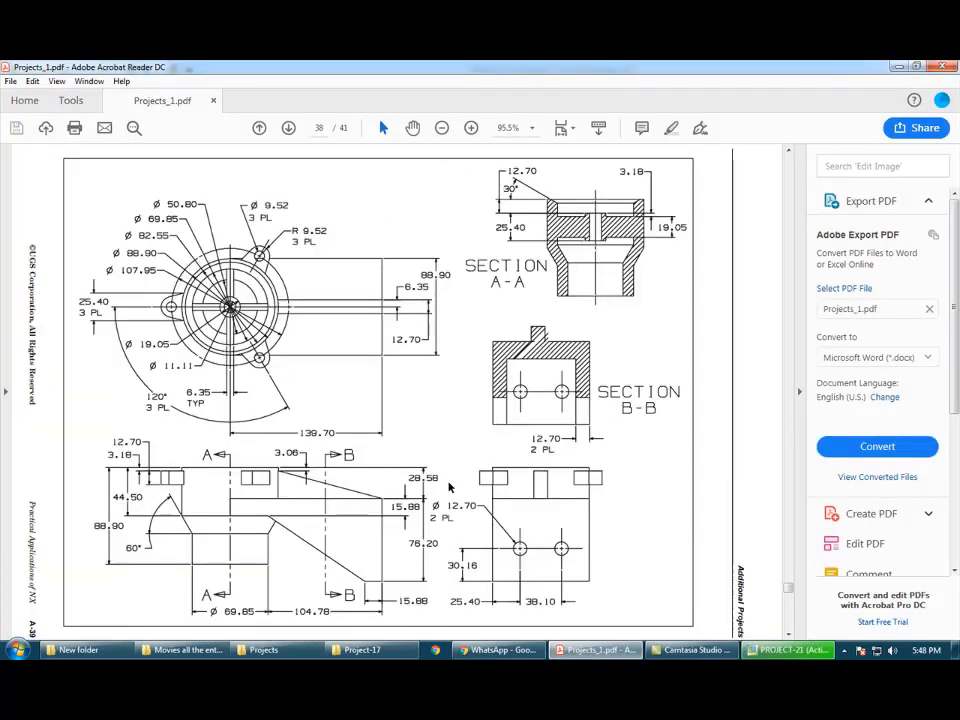
Step: Switch back to Creo Parametric and set the part's units to millimeter Kilogram Sec (mmKs), converting the dimensions
key("alt+Tab")
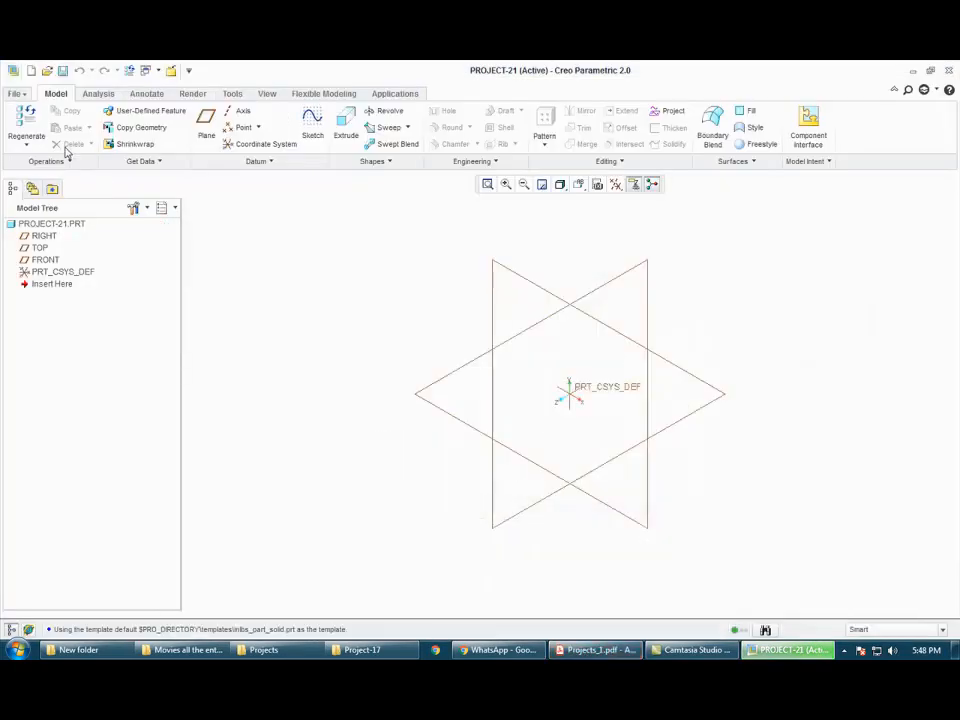
left_click(15, 93)
mouse_move(38, 297)
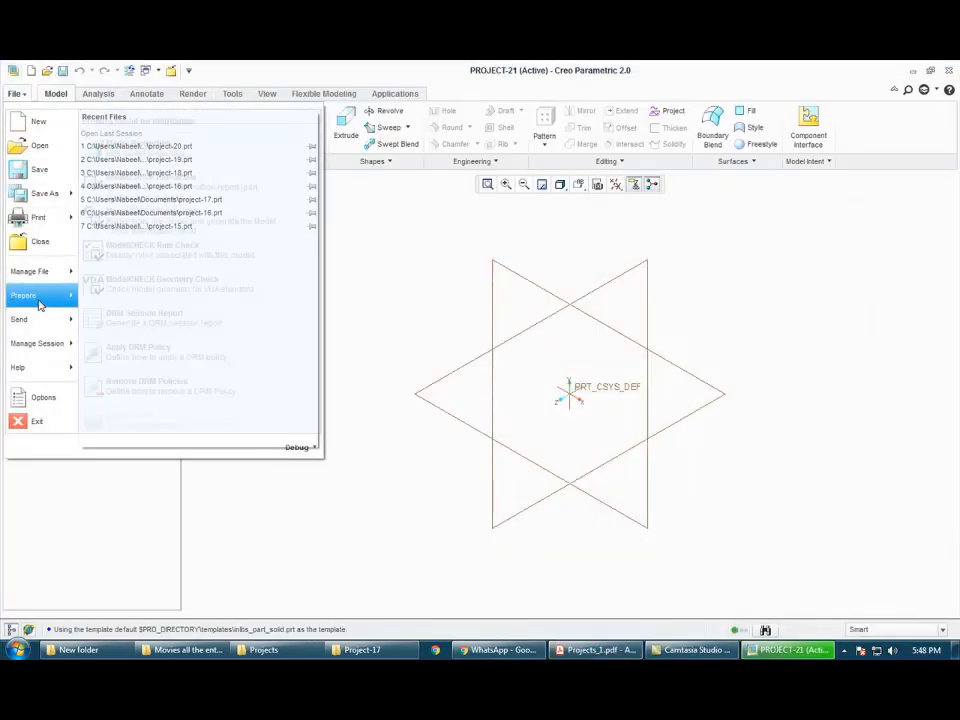
left_click(200, 158)
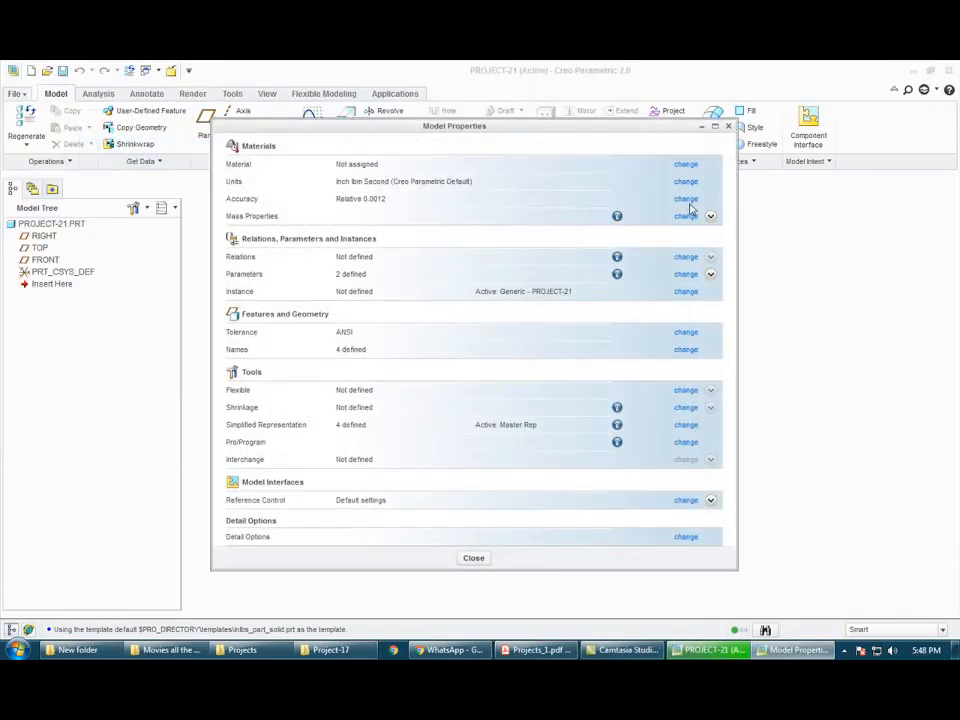
left_click(692, 186)
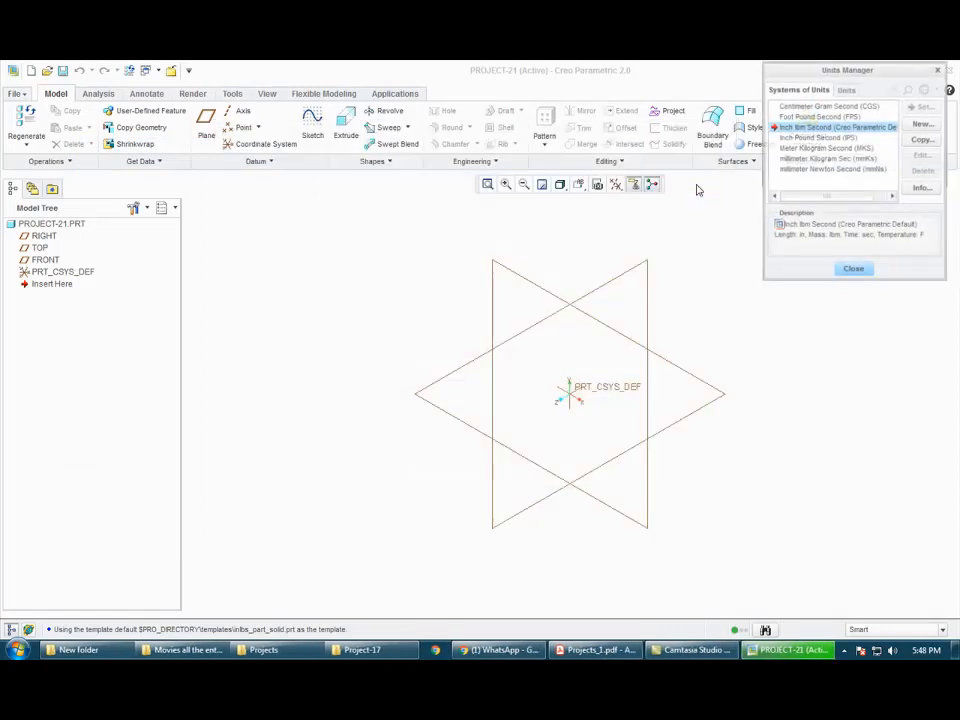
left_click(822, 170)
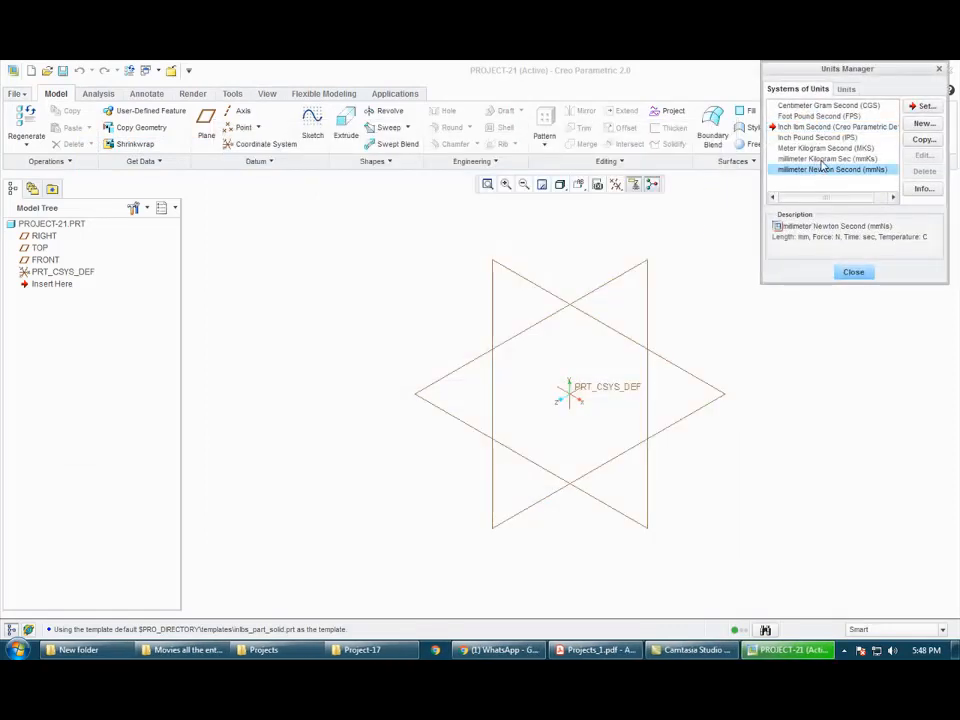
left_click(829, 160)
left_click(830, 160)
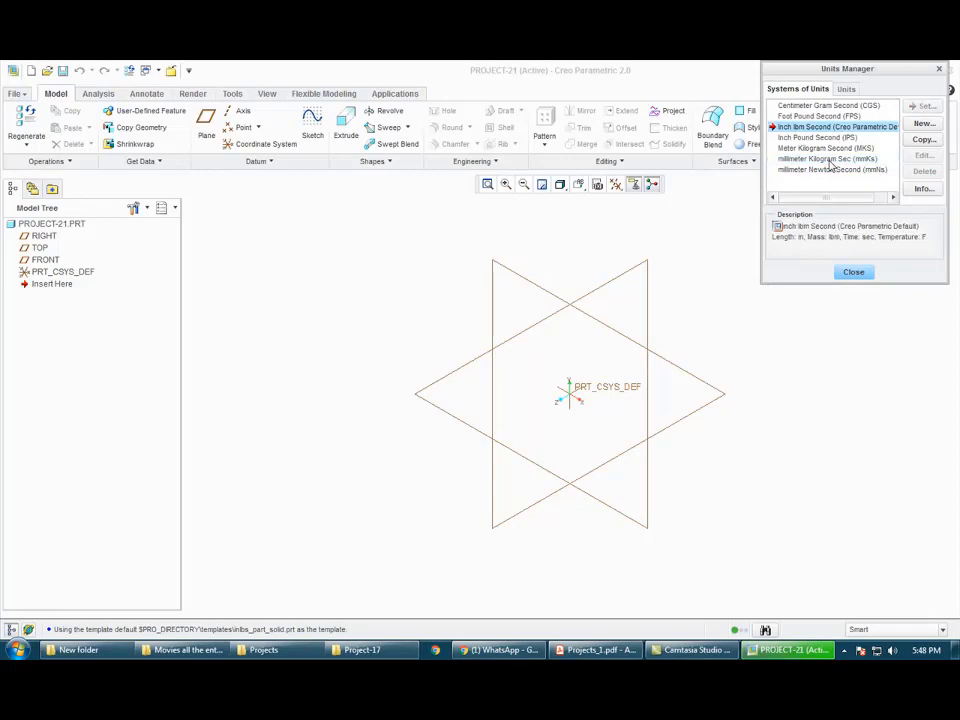
left_click(832, 161)
left_click(924, 106)
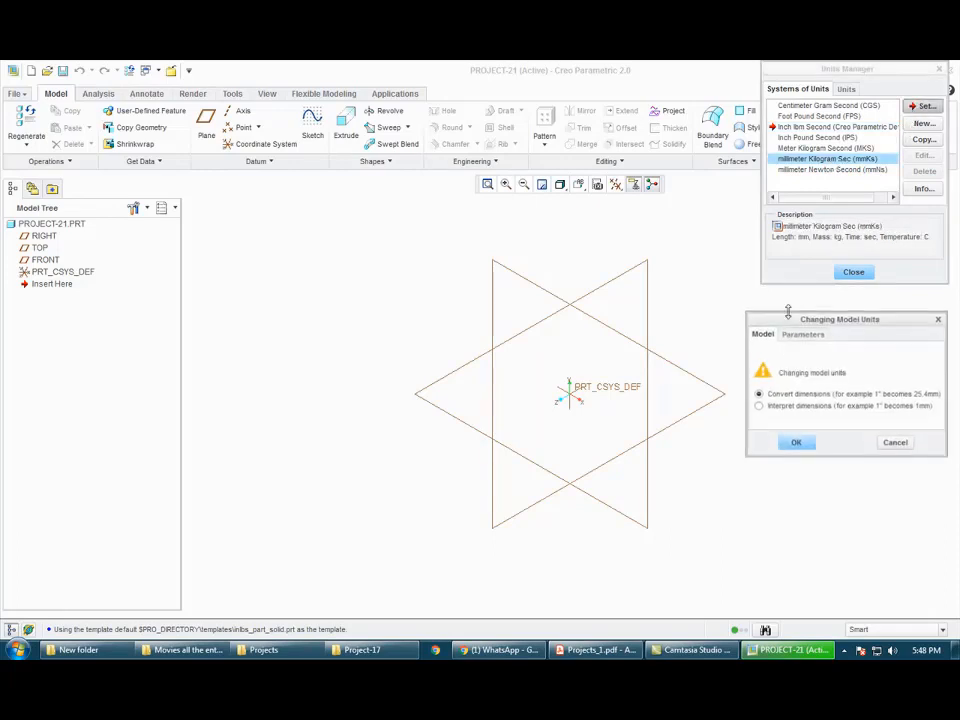
left_click(797, 444)
left_click(852, 272)
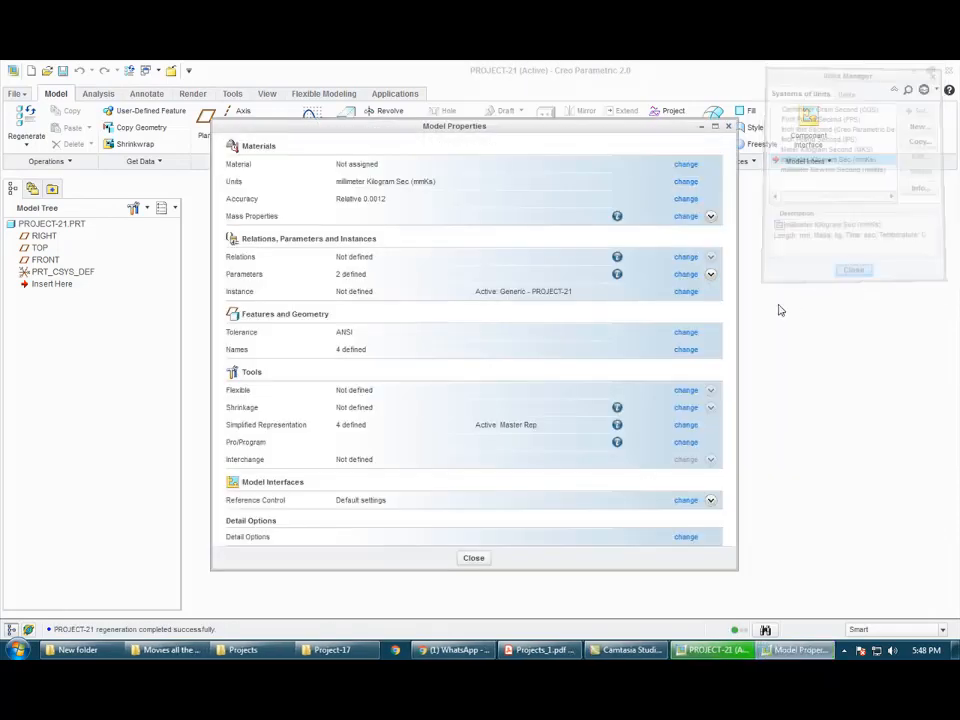
left_click(474, 562)
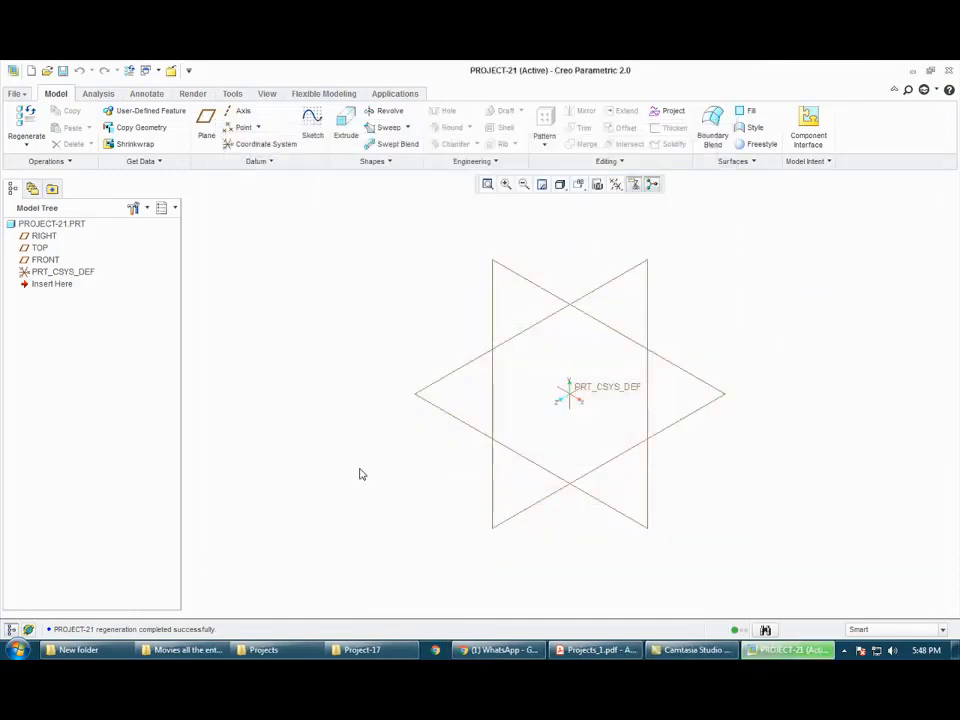
Step: Start a Revolve sketch on the RIGHT plane with a vertical centerline through the origin
left_click(401, 113)
left_click(600, 289)
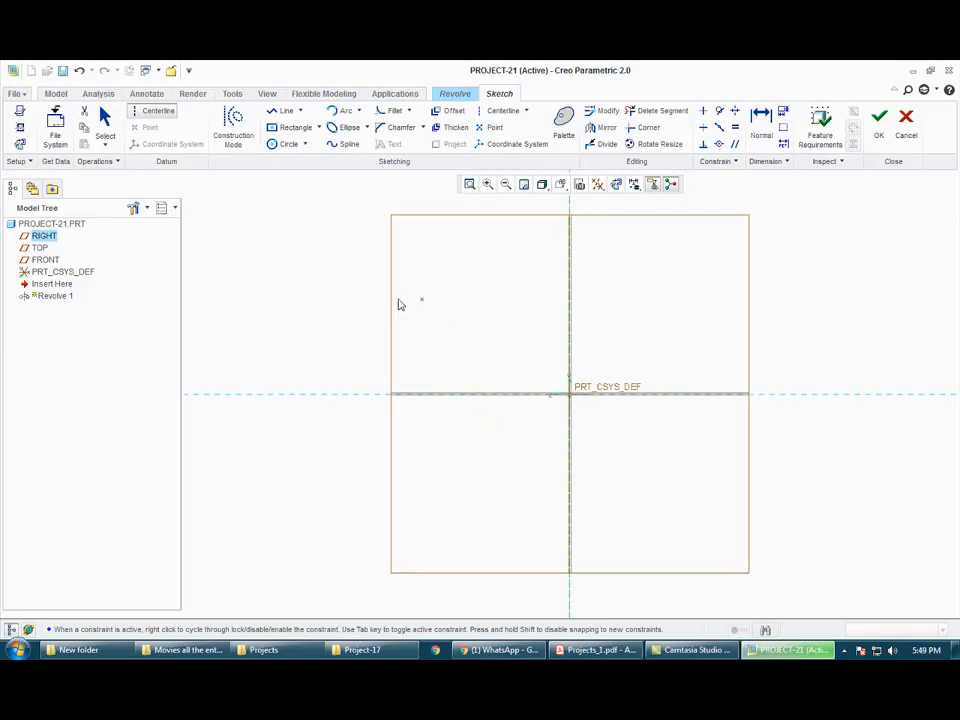
Step: Sketch an open vertical-slanted-vertical line profile beside the centerline, about 83 mm in upper and 55 mm in lower diameter, ending on the horizontal reference
left_click(283, 110)
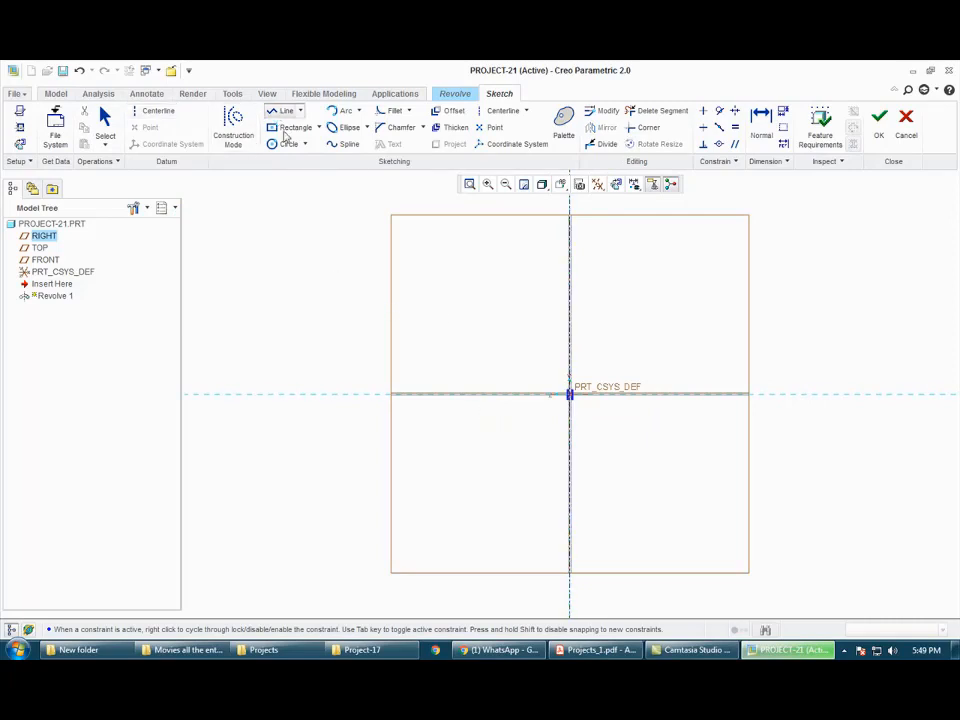
left_click(599, 351)
left_click(589, 383)
left_click(589, 394)
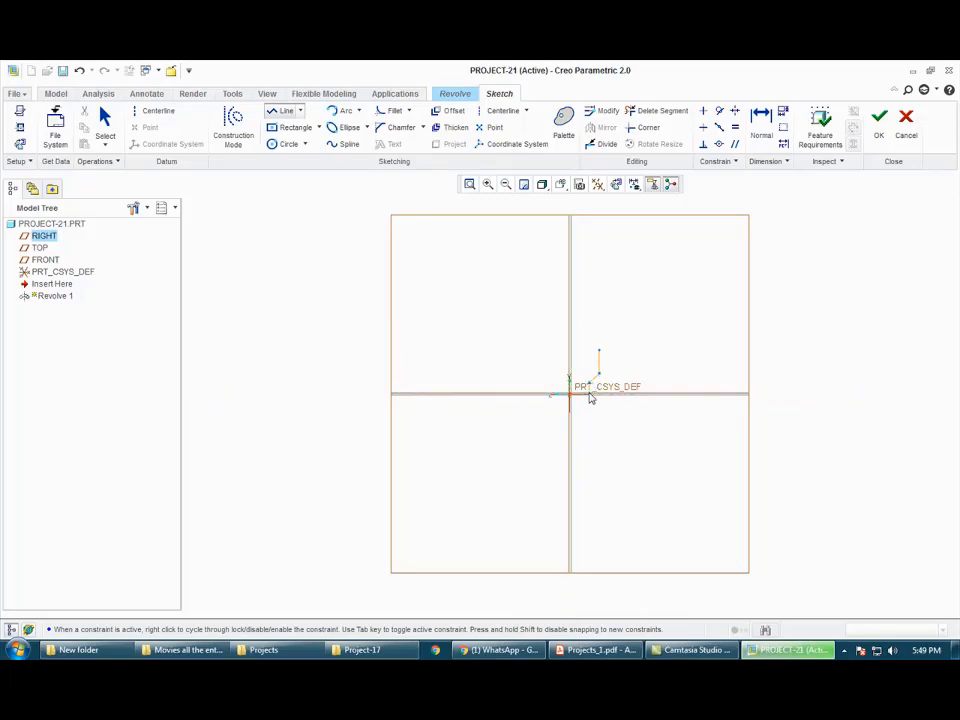
scroll(598, 407, "down", 3)
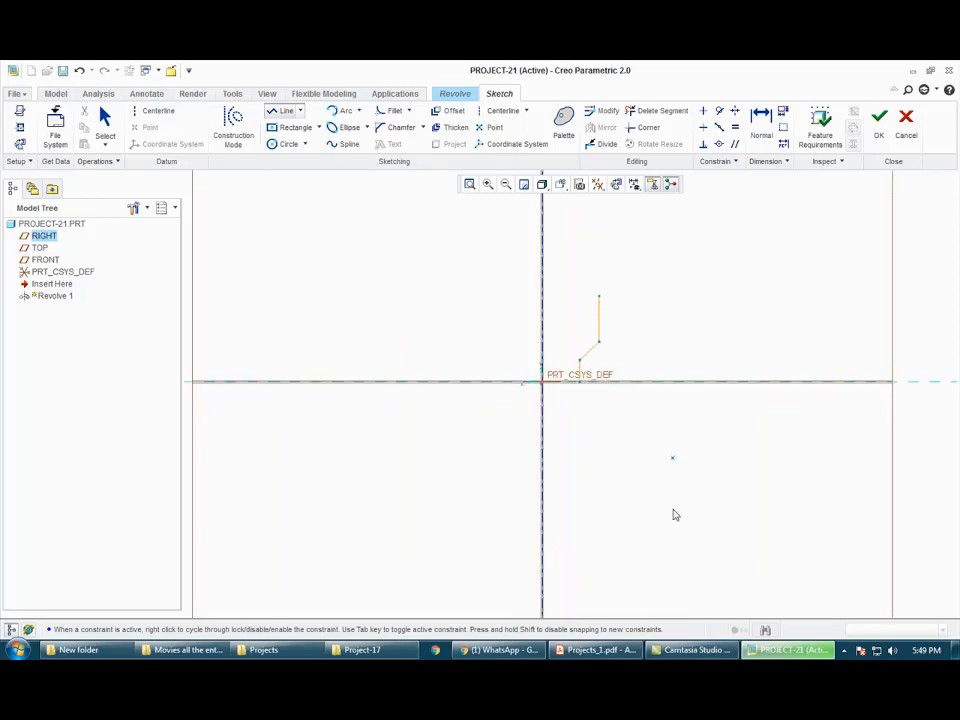
left_click(628, 652)
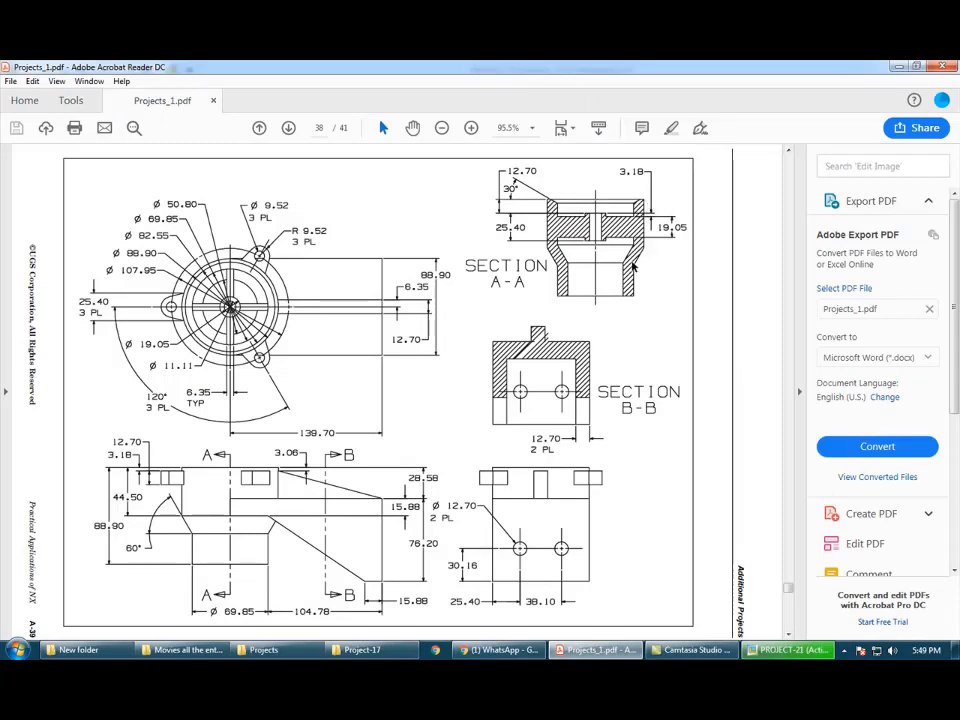
key("alt+Tab")
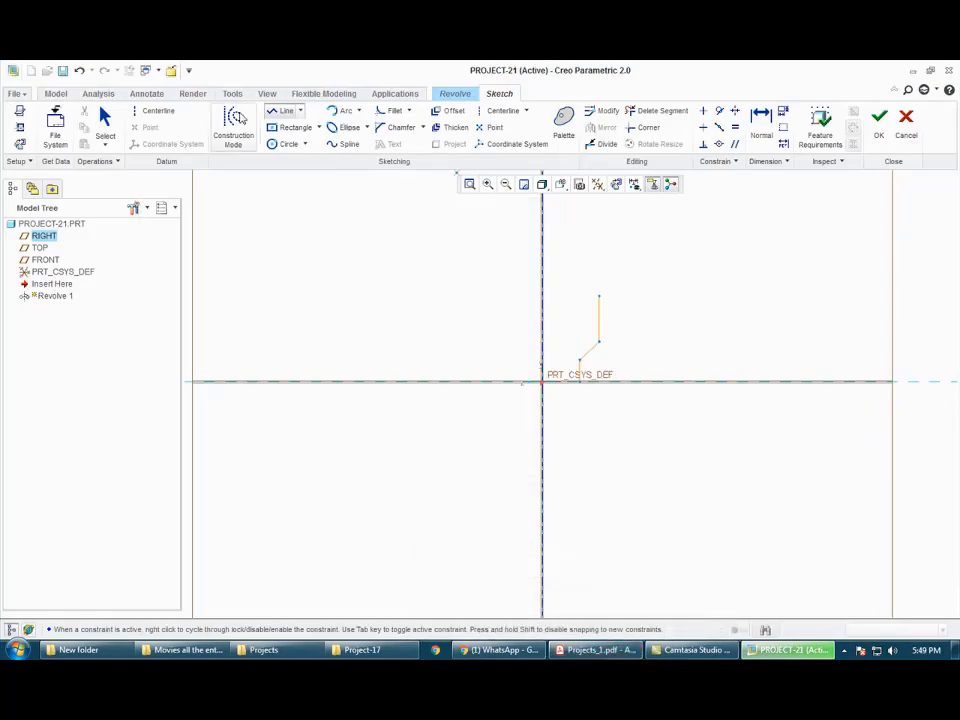
left_click(108, 117)
scroll(550, 302, "down", 2)
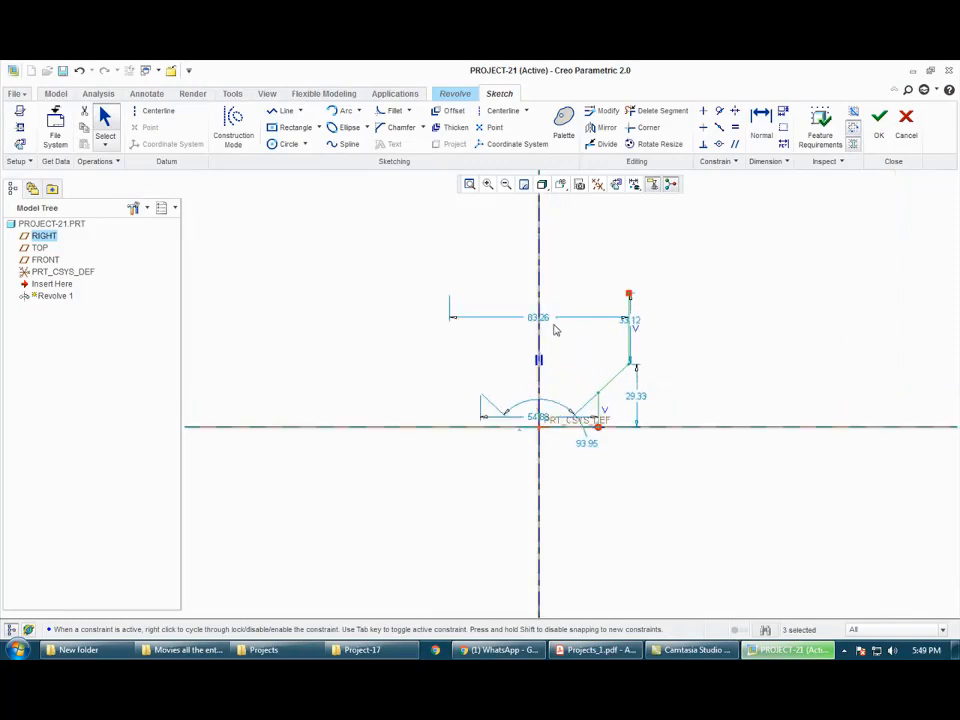
Step: Check the PDF drawing and set the profile's upper diameter to 88.90 mm
key("alt+Tab")
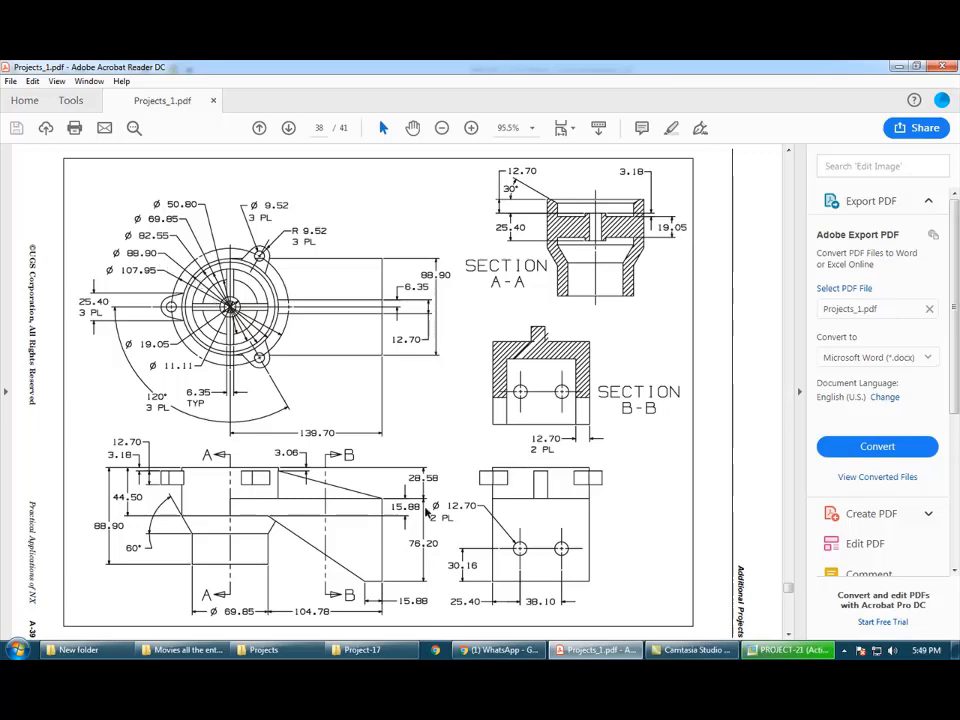
left_click(587, 645)
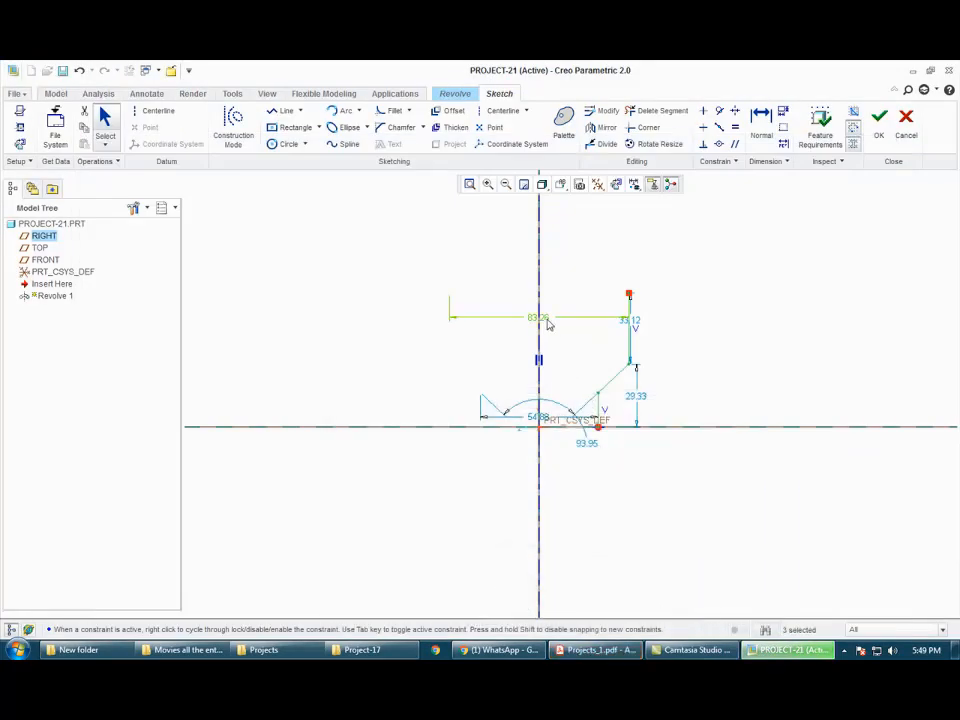
double_click(547, 316)
type("6")
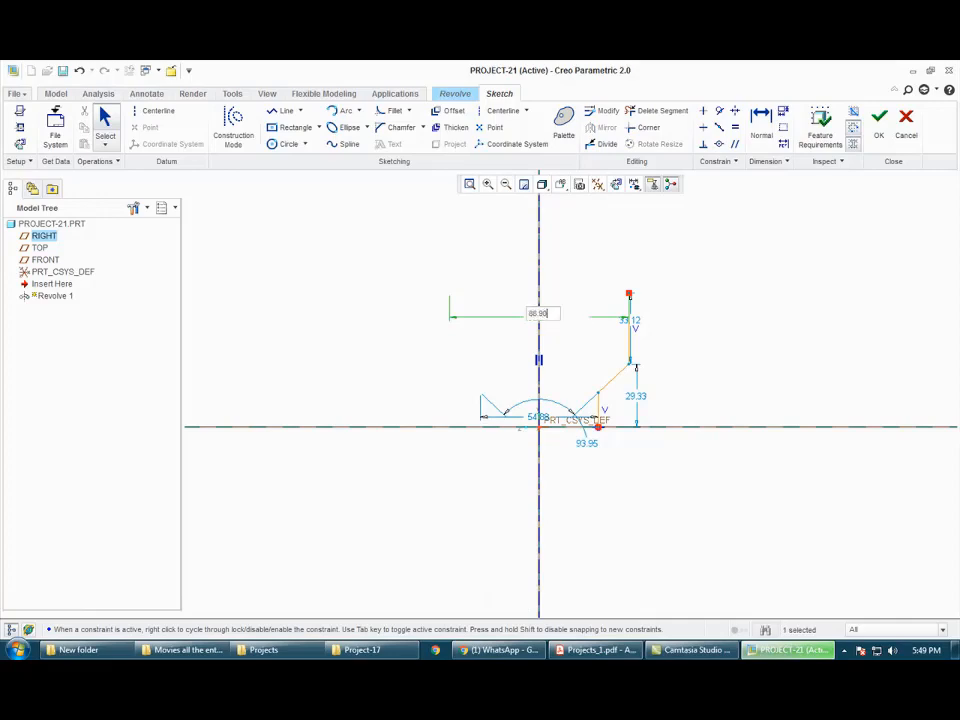
key("Return")
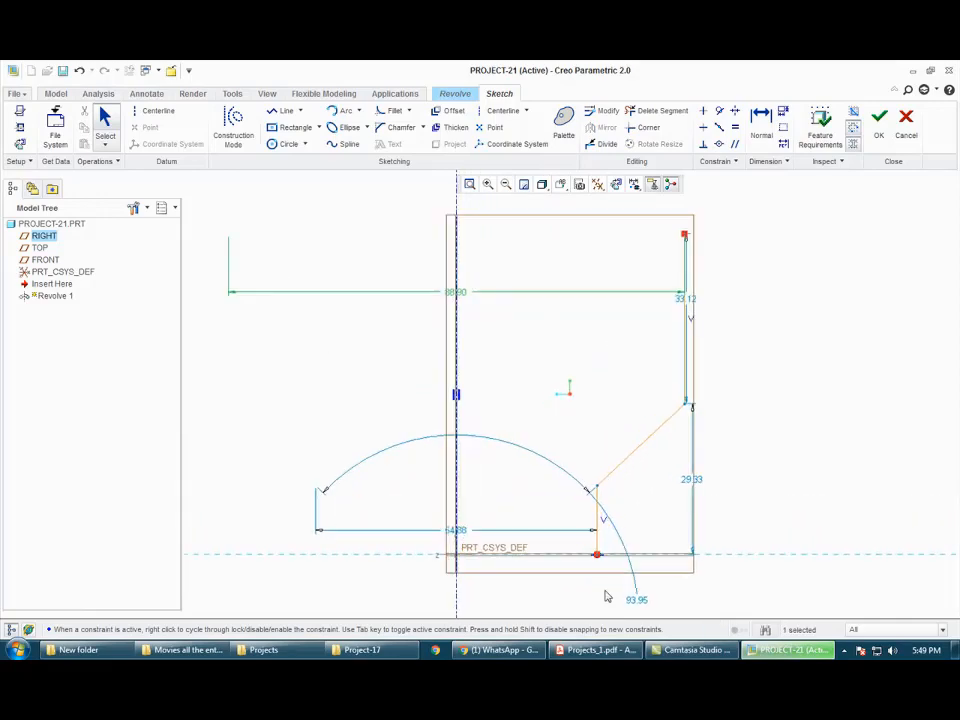
Step: Check the PDF drawing and set the upper vertical line's length to 44.50 mm
key("alt+Tab")
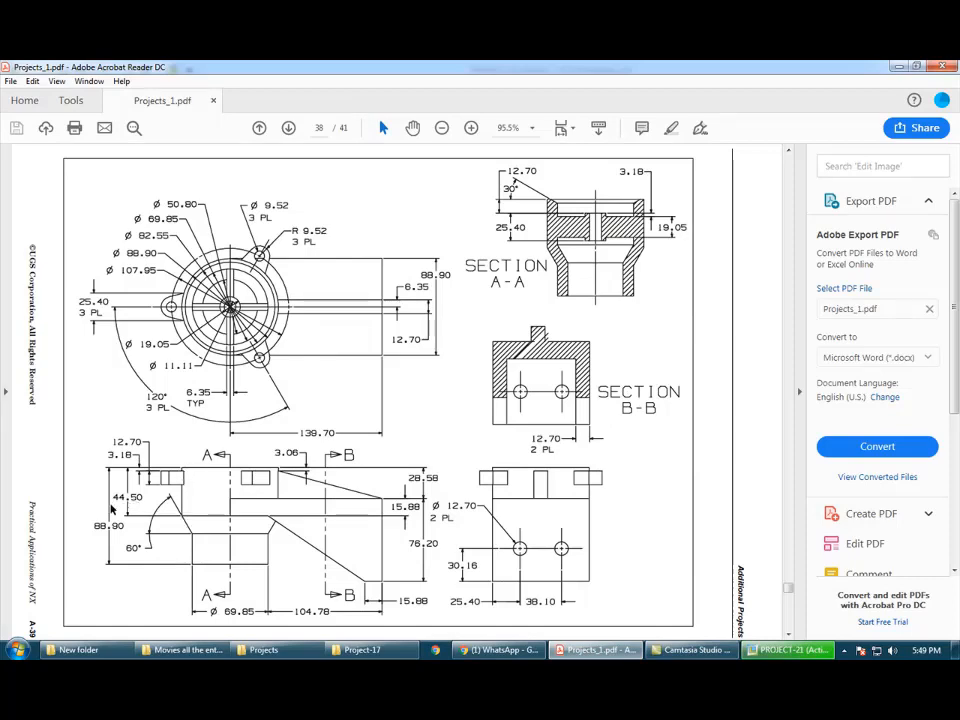
key("alt+Tab")
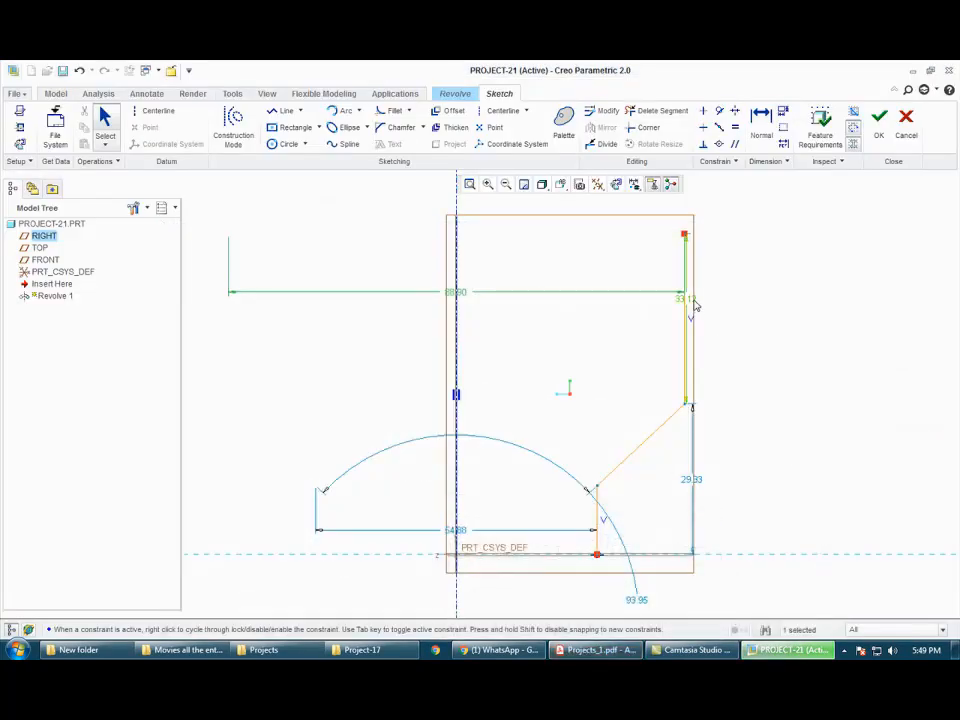
double_click(688, 300)
type("44")
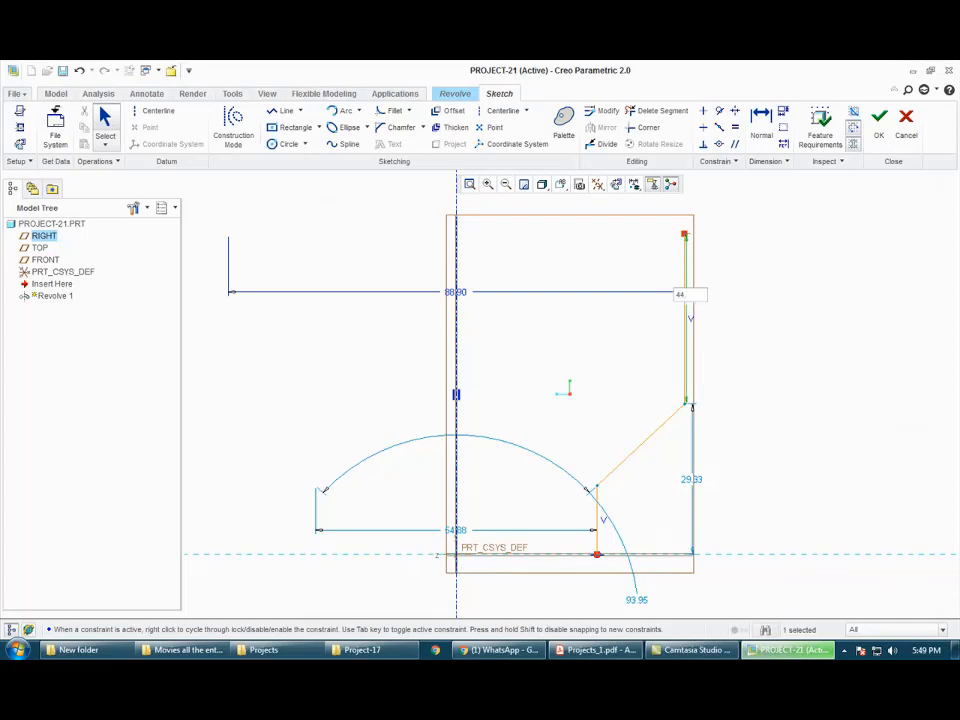
type(".50")
key("Return")
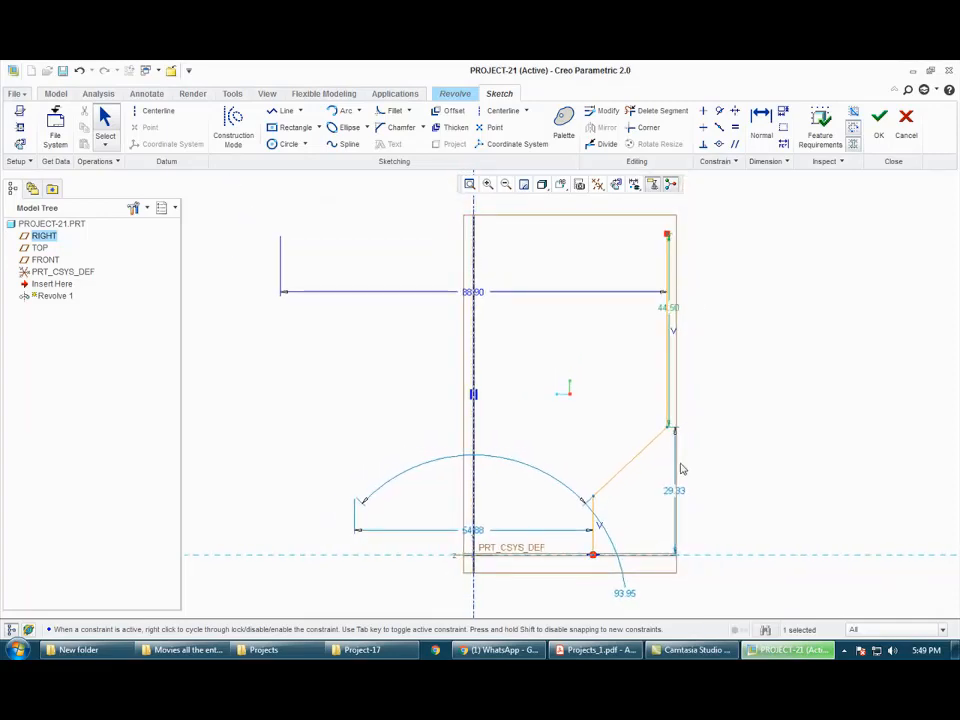
Step: Check the PDF drawing and dimension the profile's overall height from the horizontal reference to its upper endpoint as 88.90 mm
left_click(598, 650)
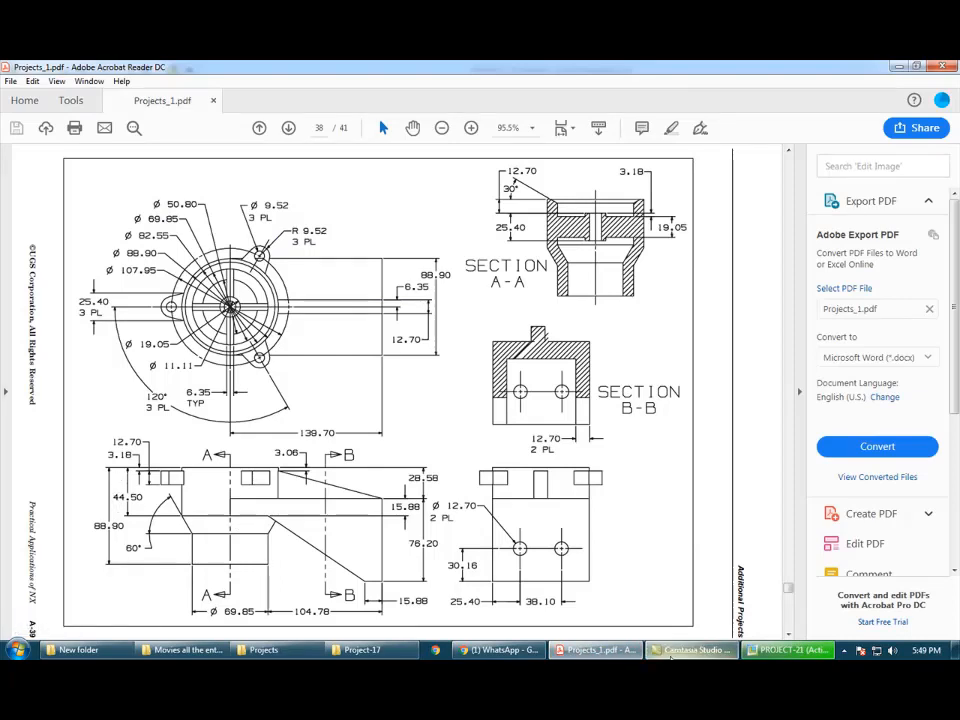
left_click(598, 650)
left_click(761, 120)
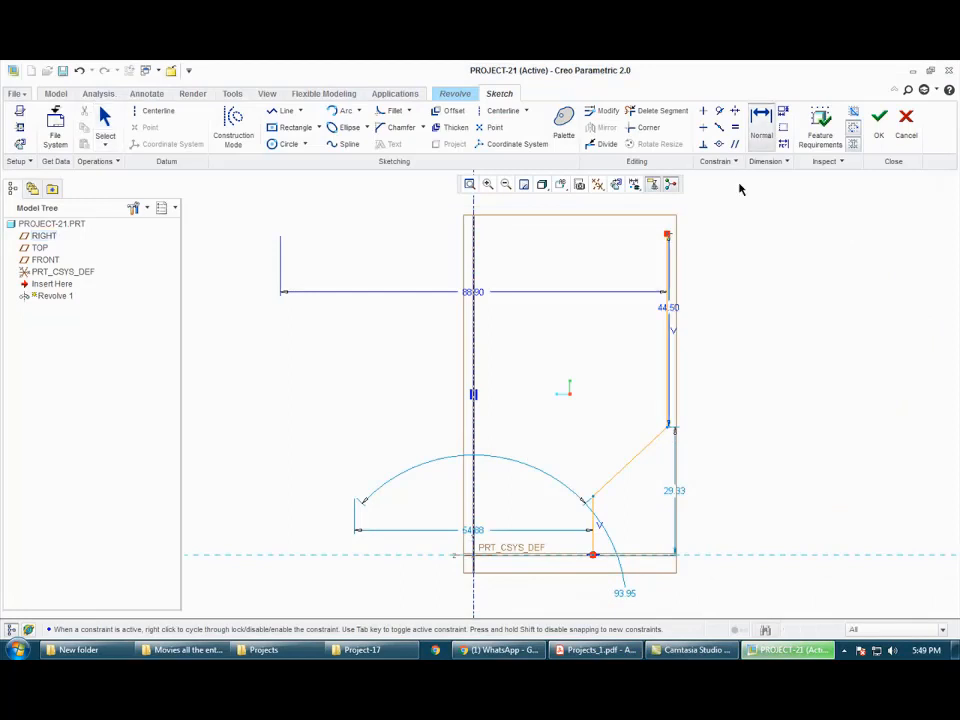
left_click(765, 553)
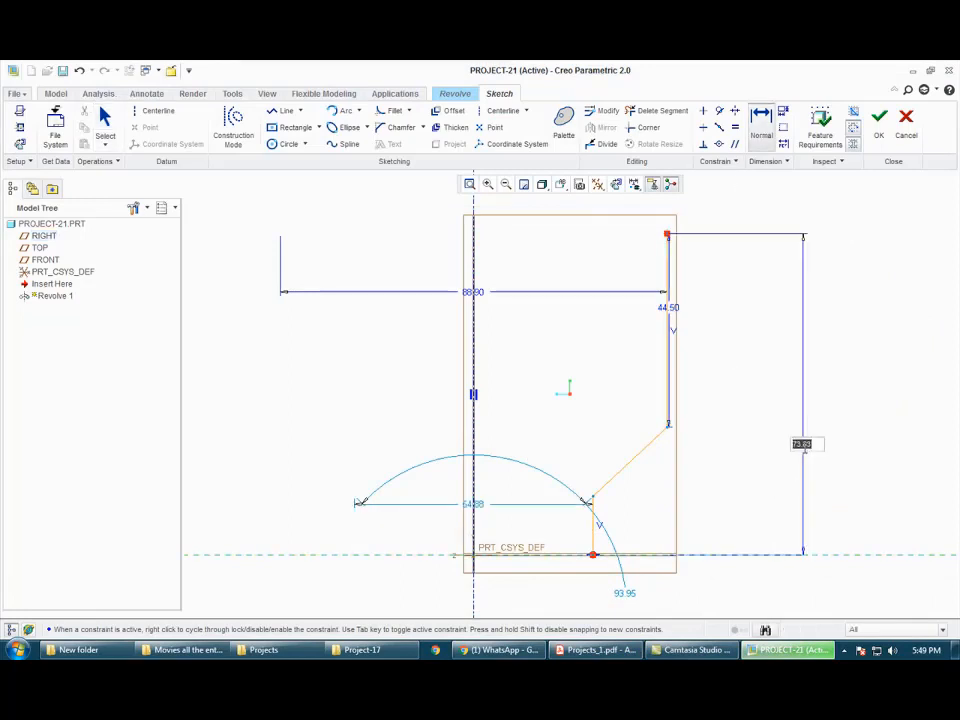
type("88.9")
key("Return")
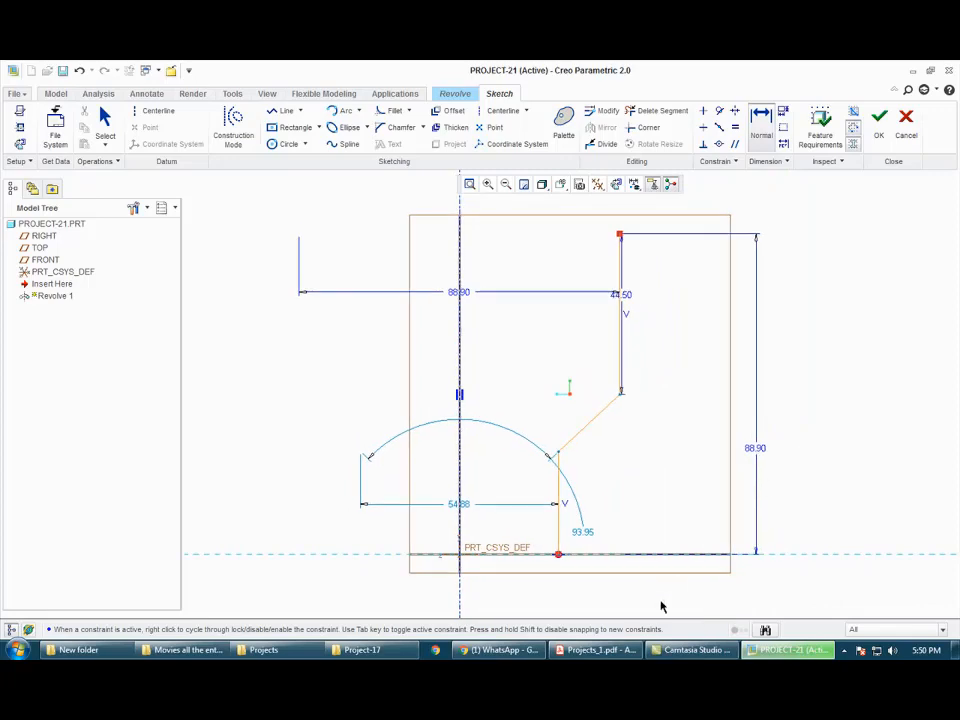
Step: Check the PDF drawing and set the profile's lower diameter to 69.85 mm
left_click(604, 650)
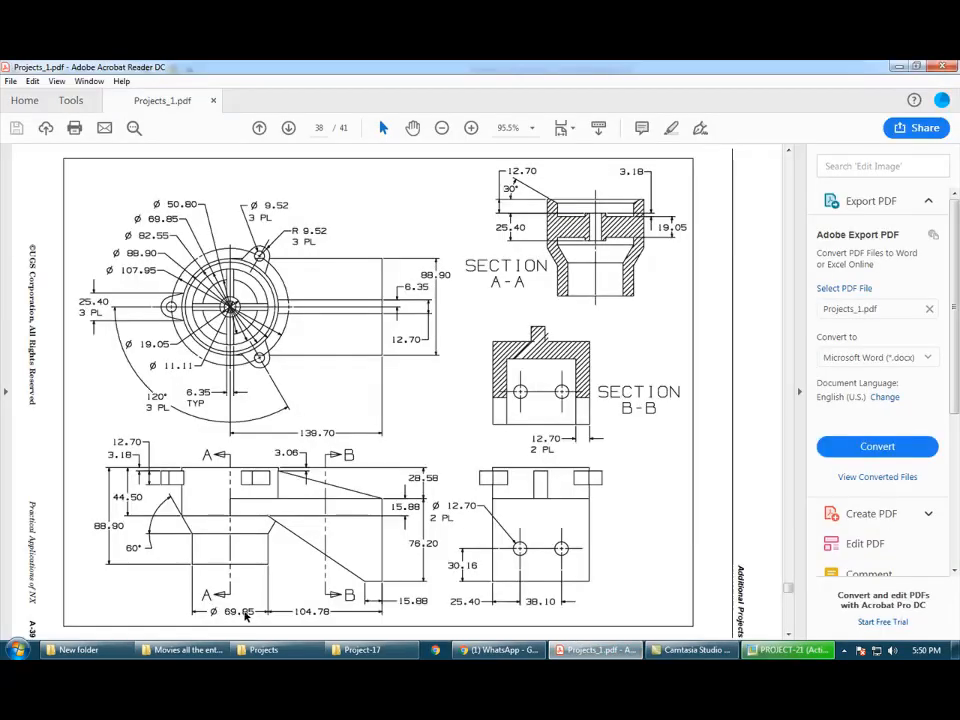
left_click(580, 651)
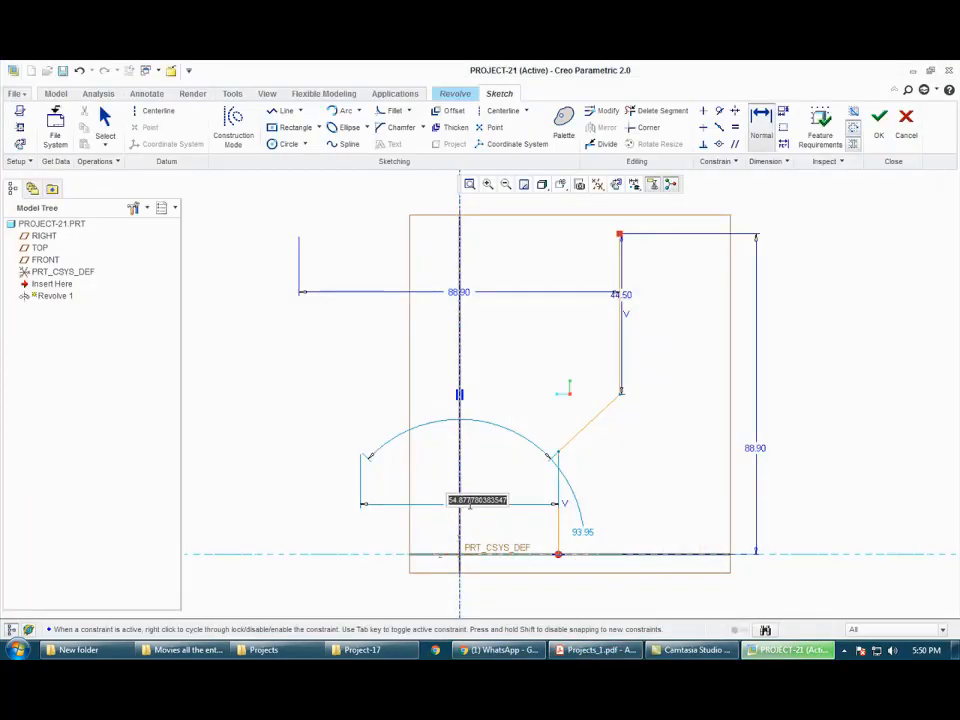
type("69.85")
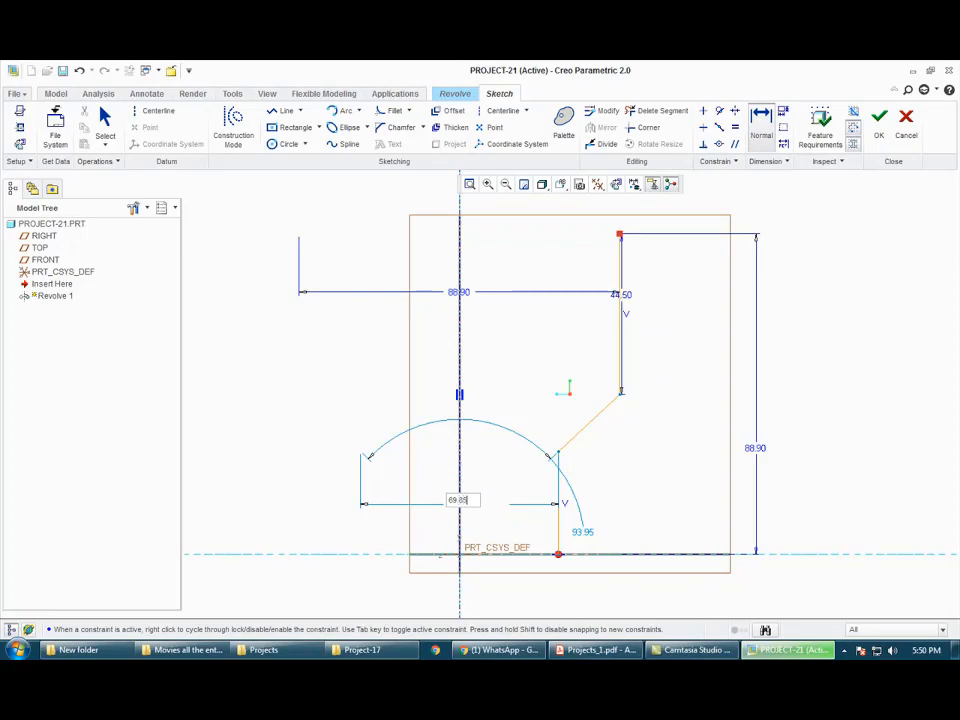
key("Return")
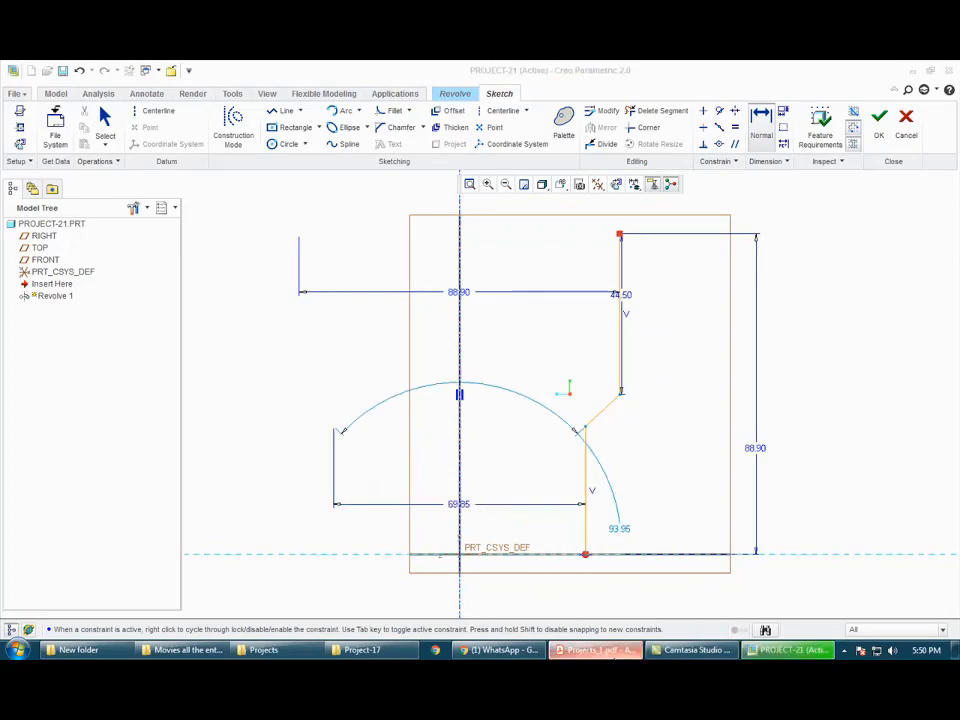
Step: Check the PDF drawing and dimension the angle between the slanted line and the horizontal reference as 60 degrees
left_click(590, 650)
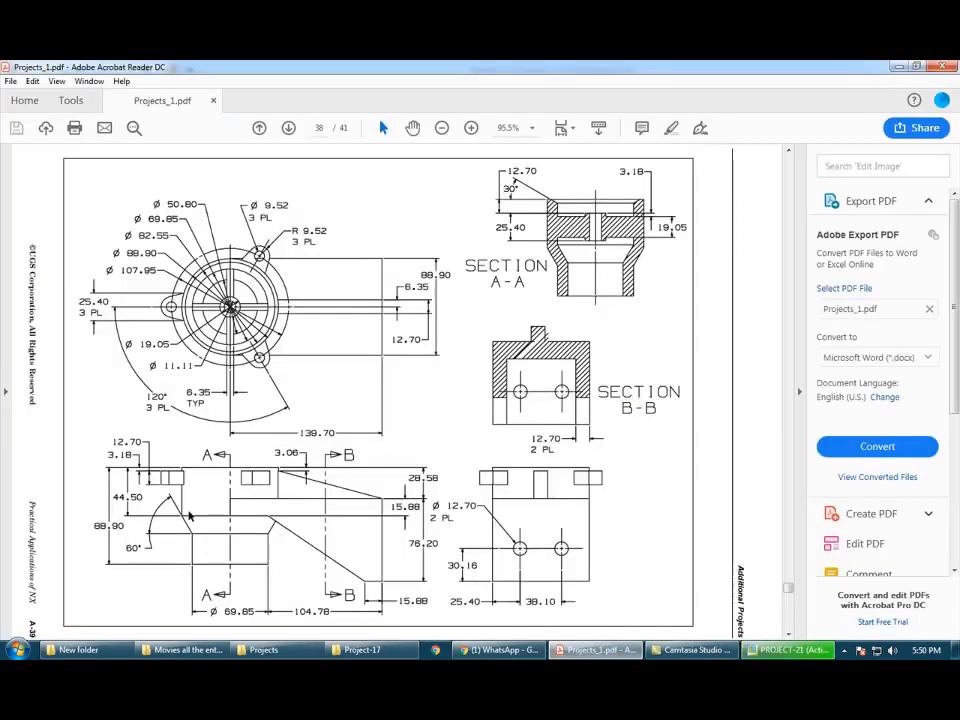
left_click(606, 652)
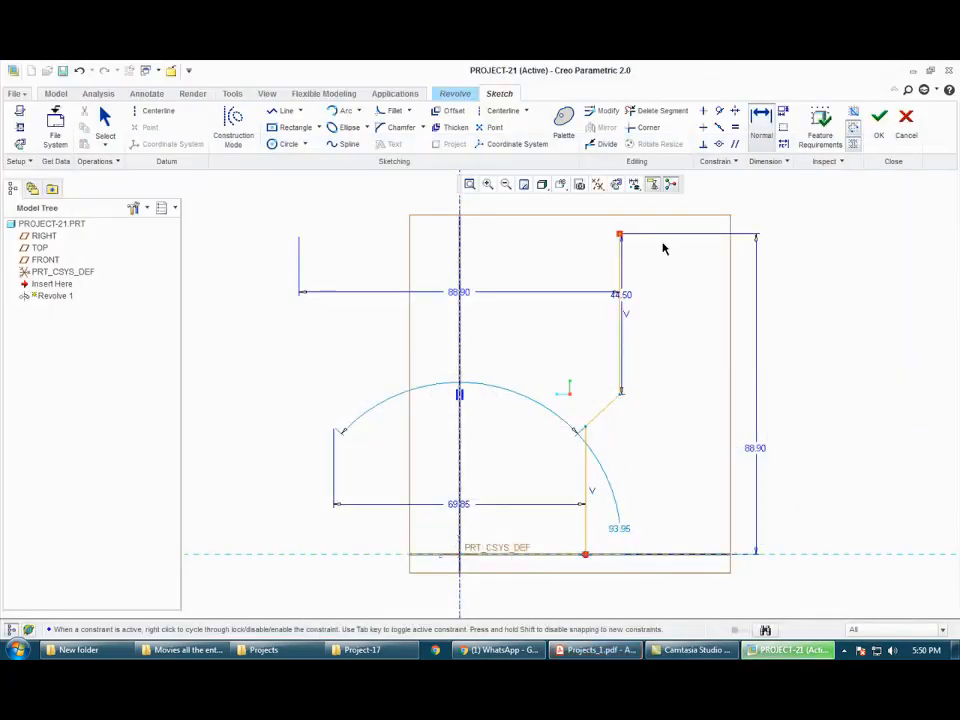
left_click(804, 554)
middle_click(812, 454)
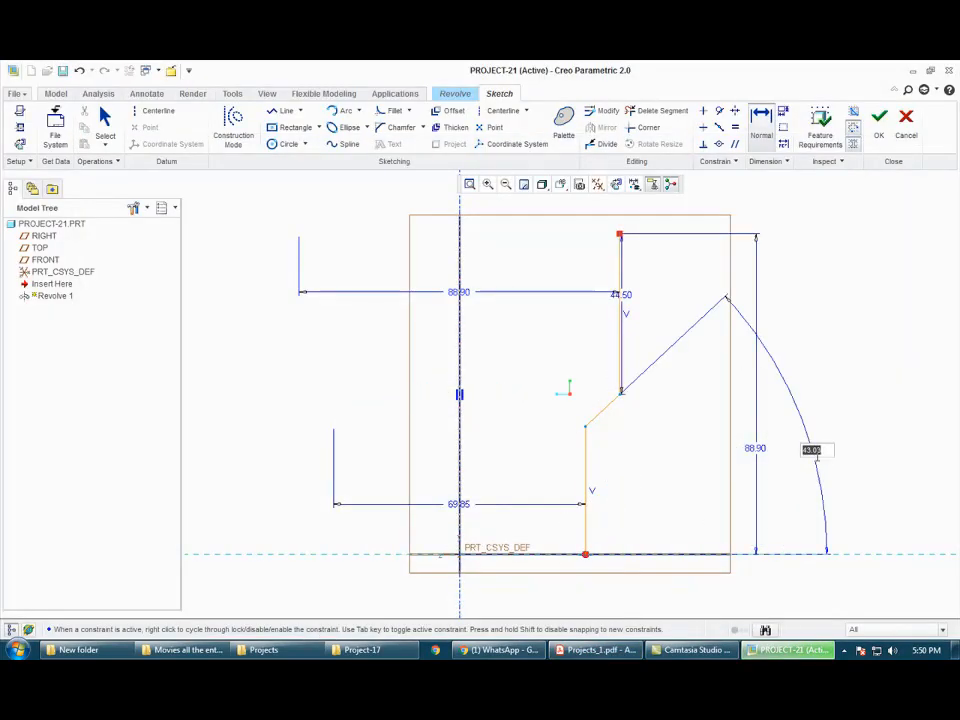
type("60")
key("Return")
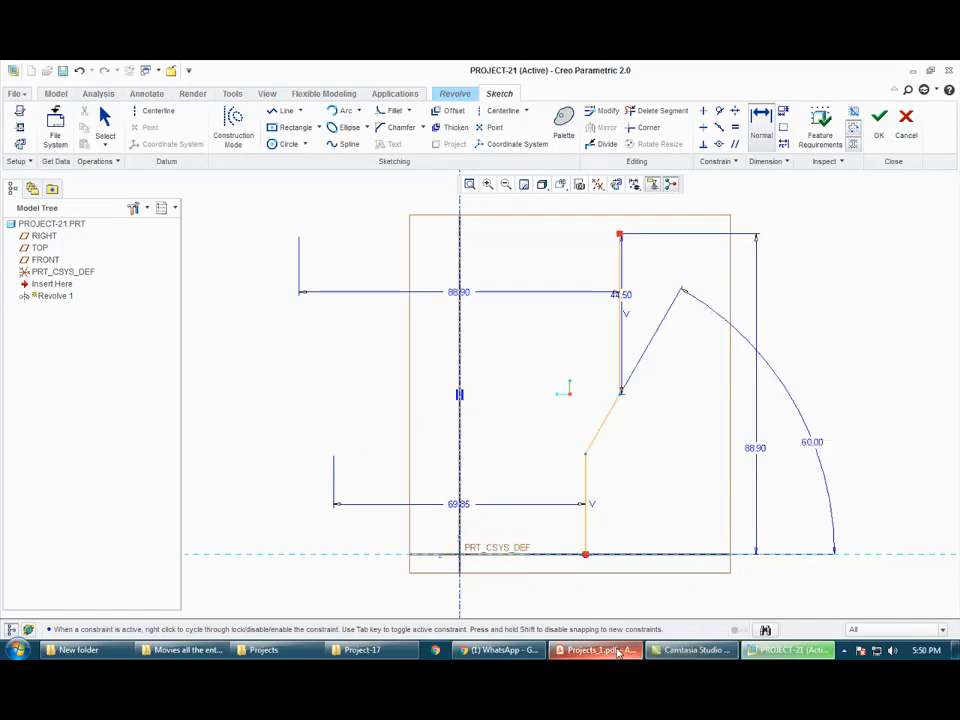
Step: Examine Section A-A's wall profile and the top view's diameters in the PDF drawing
left_click(598, 650)
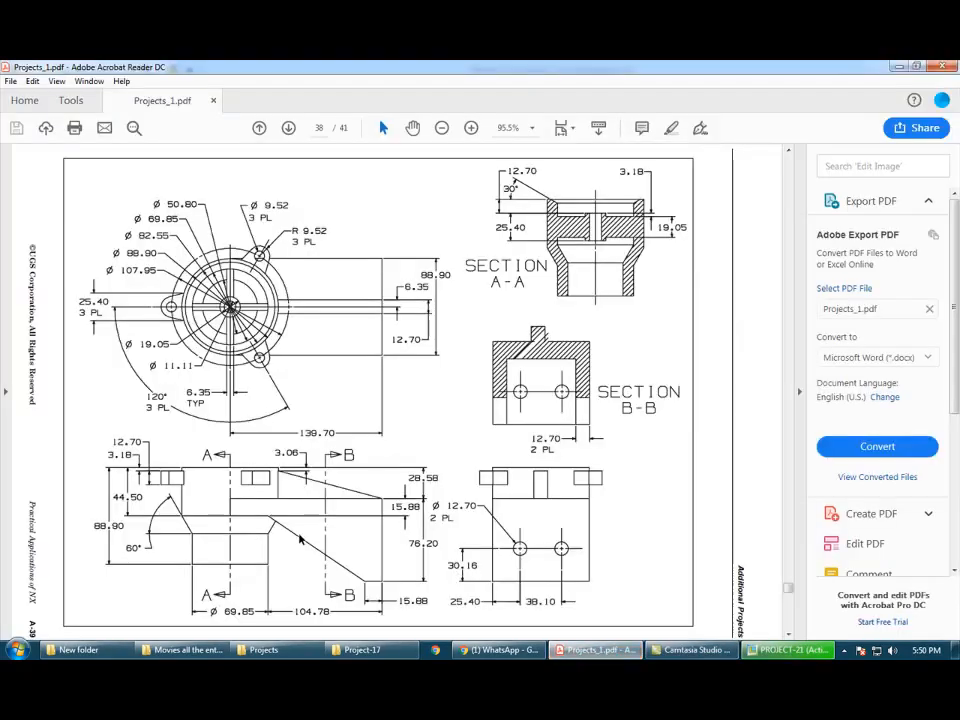
key("alt+Tab")
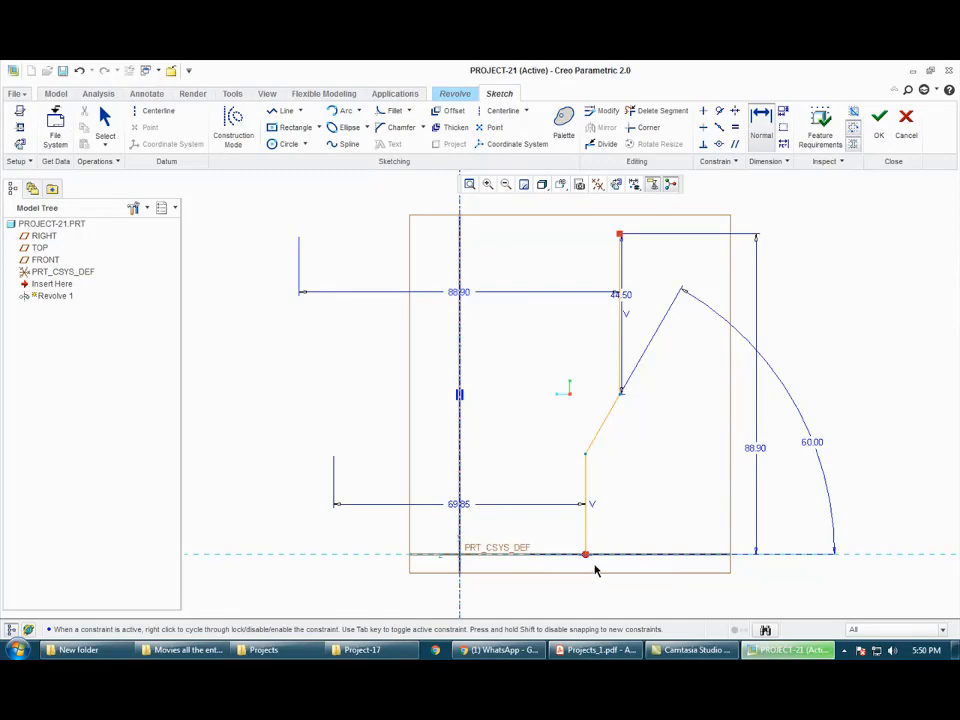
left_click(611, 652)
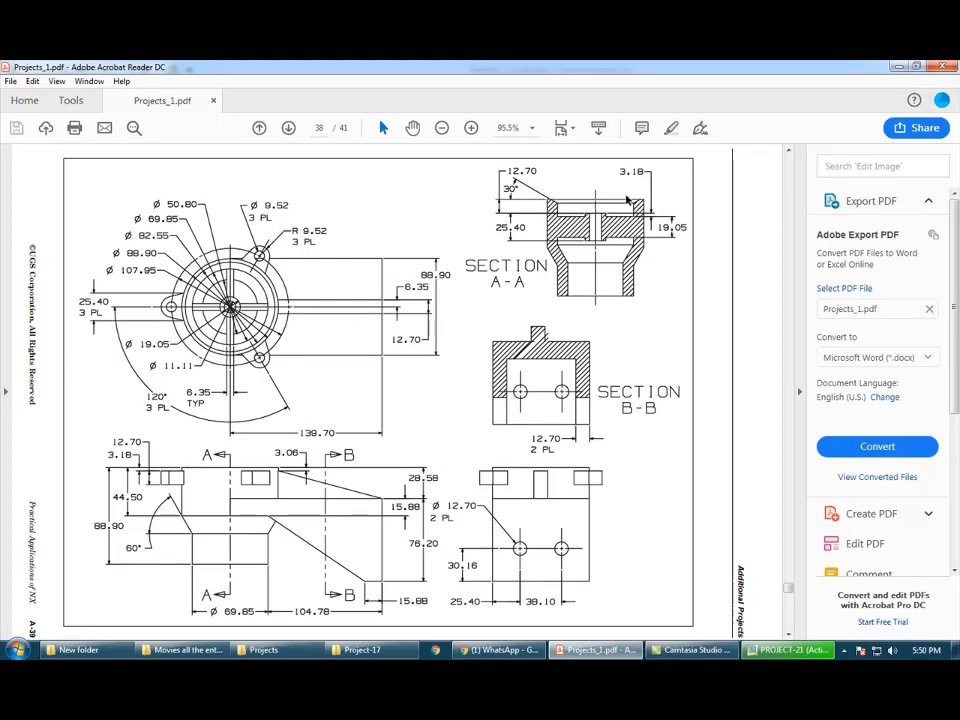
scroll(646, 197, "up", 6, "ctrl")
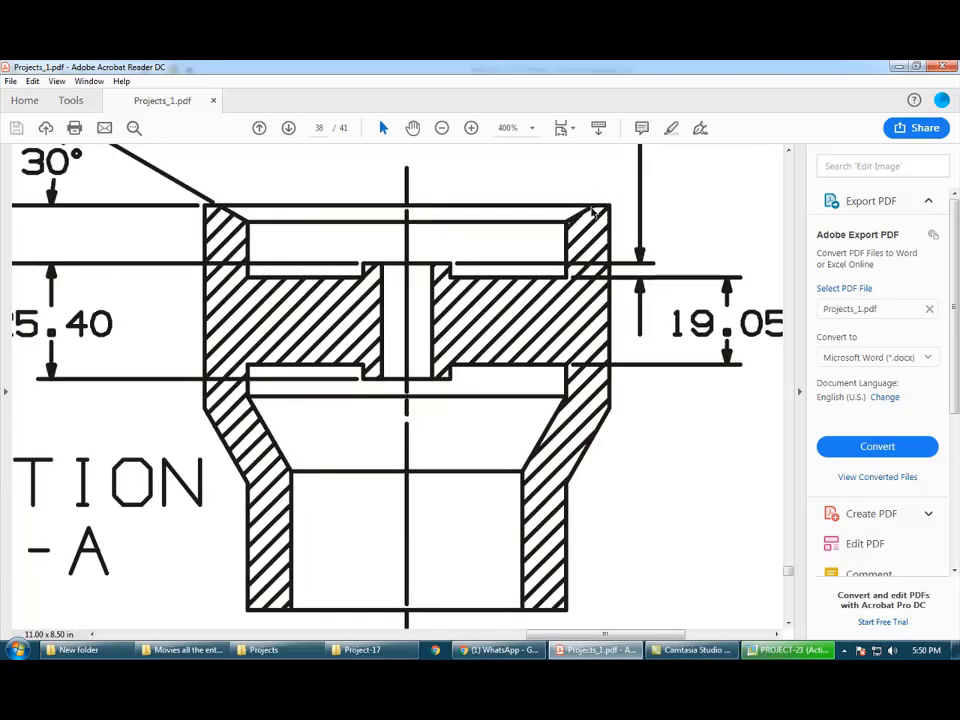
scroll(566, 233, "down", 2, "ctrl")
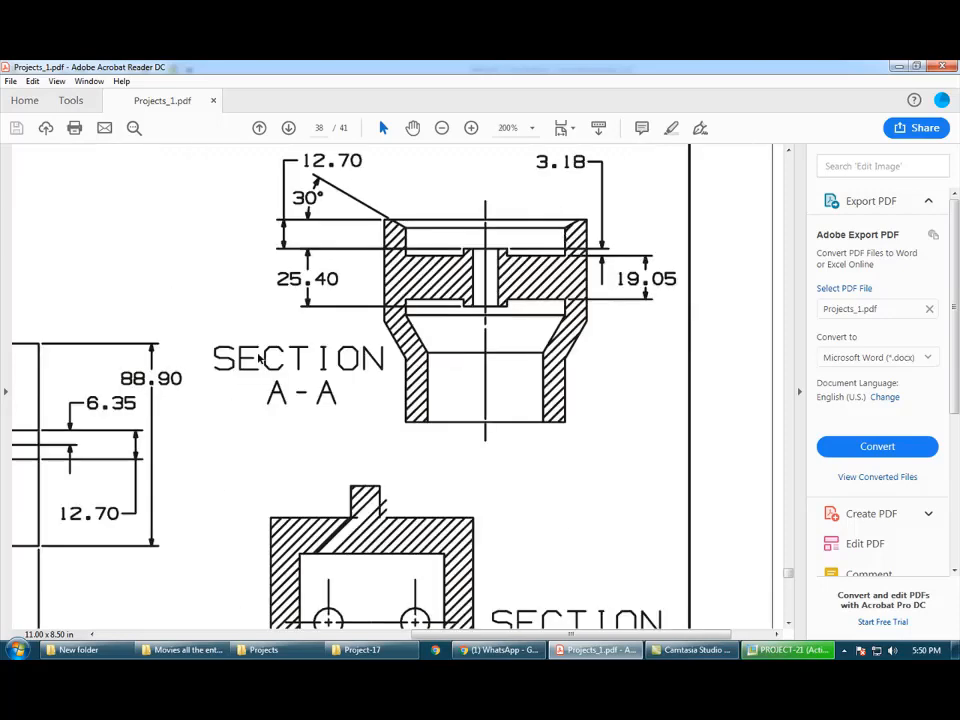
middle_click(63, 397)
middle_click(63, 397)
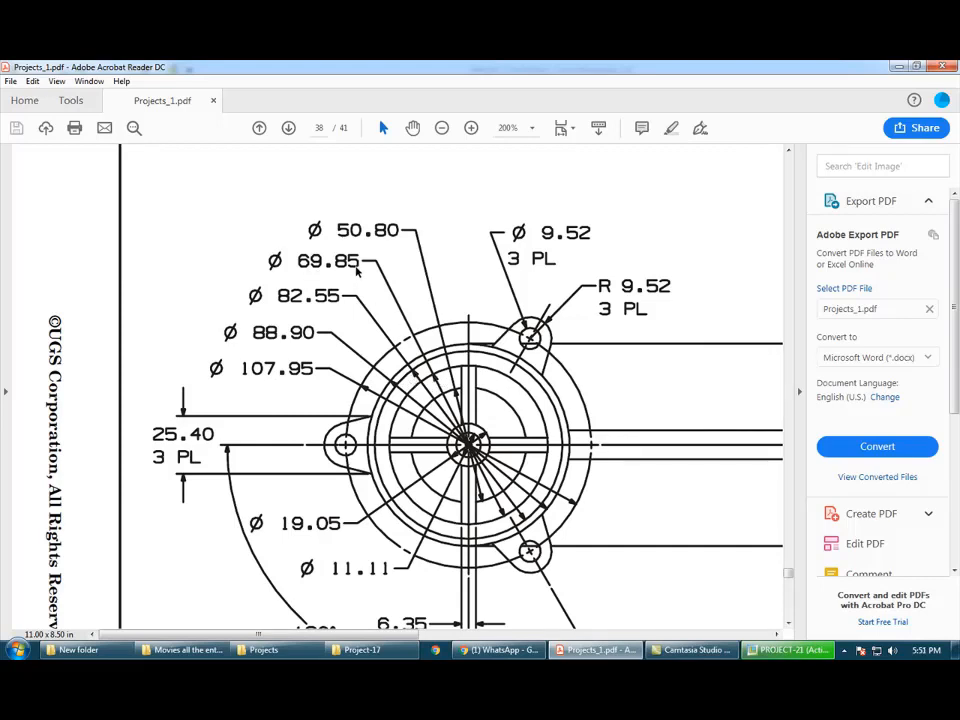
Step: Open the Windows Calculator and place it beside the top view's diameter callouts without covering them
mouse_move(776, 656)
key("super+r")
type("calc")
key("Return")
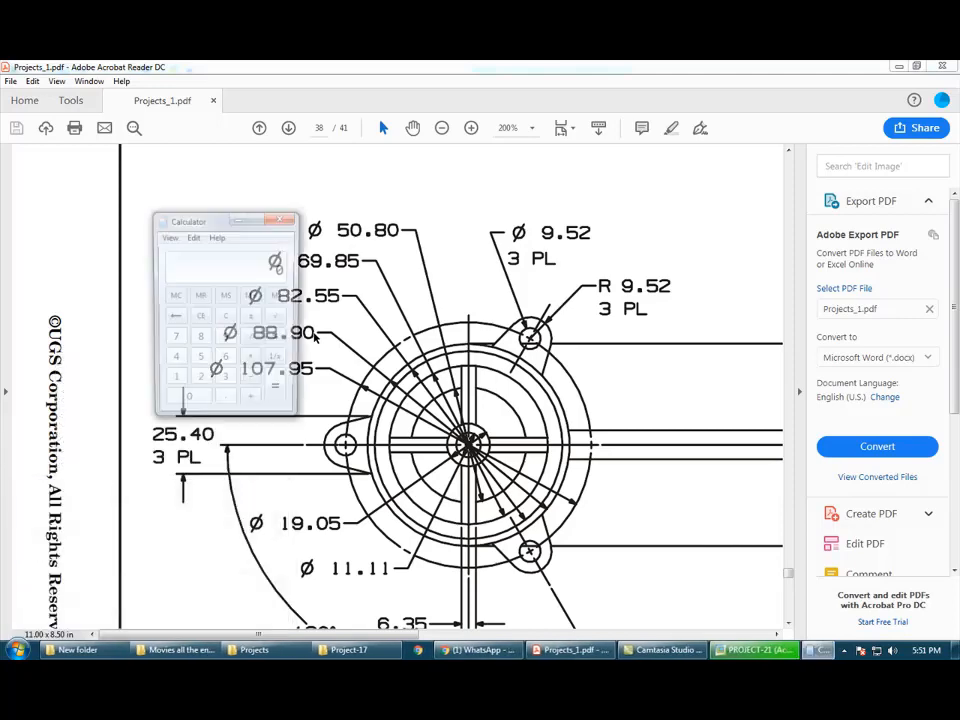
left_click_drag(225, 218, 122, 171)
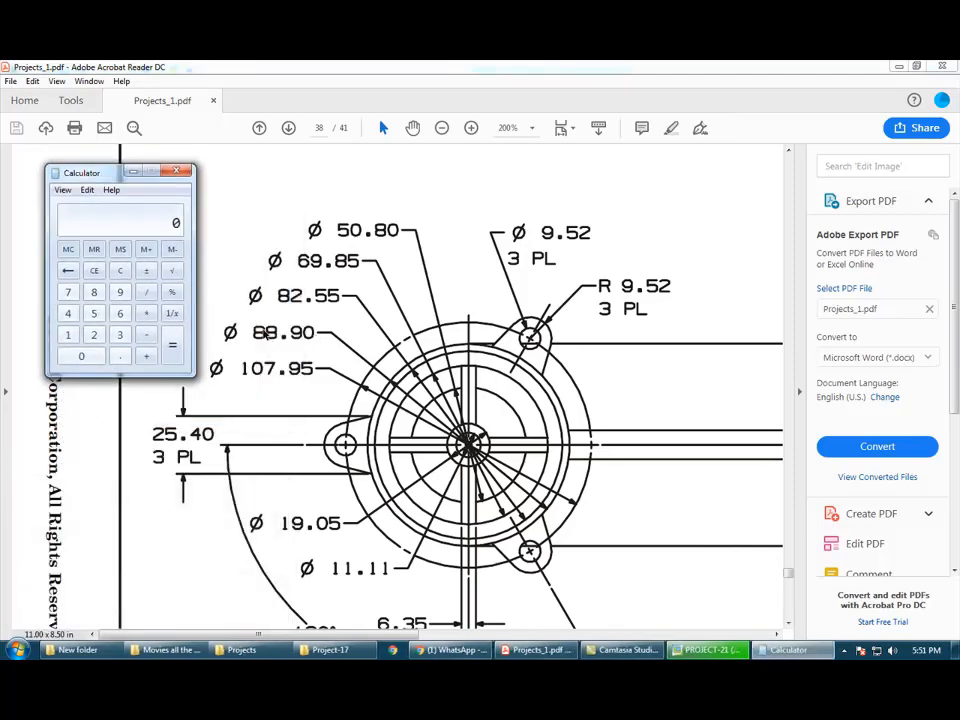
Step: Subtract the 69.85 diameter from the 88.90 diameter in Calculator
left_click(94, 292)
left_click(94, 292)
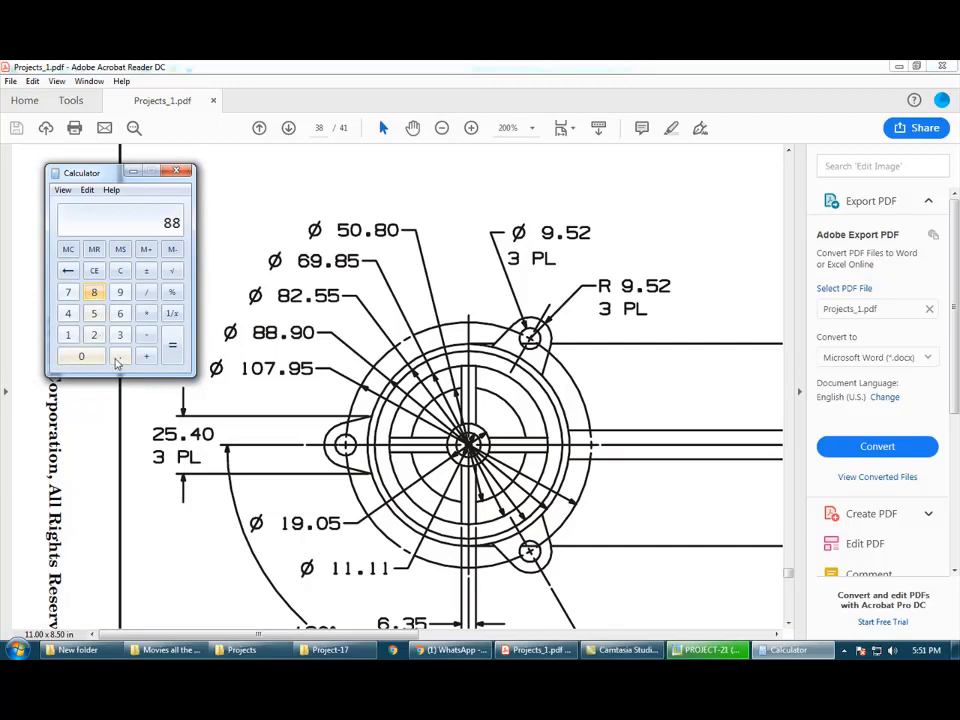
left_click(119, 357)
left_click(120, 292)
left_click(86, 358)
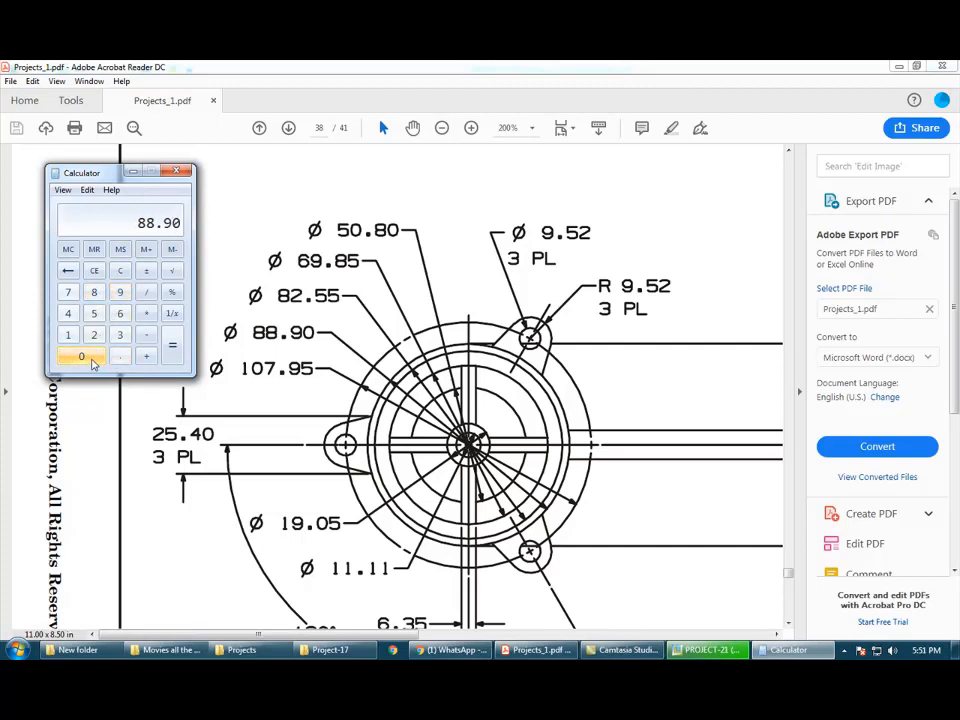
left_click(146, 335)
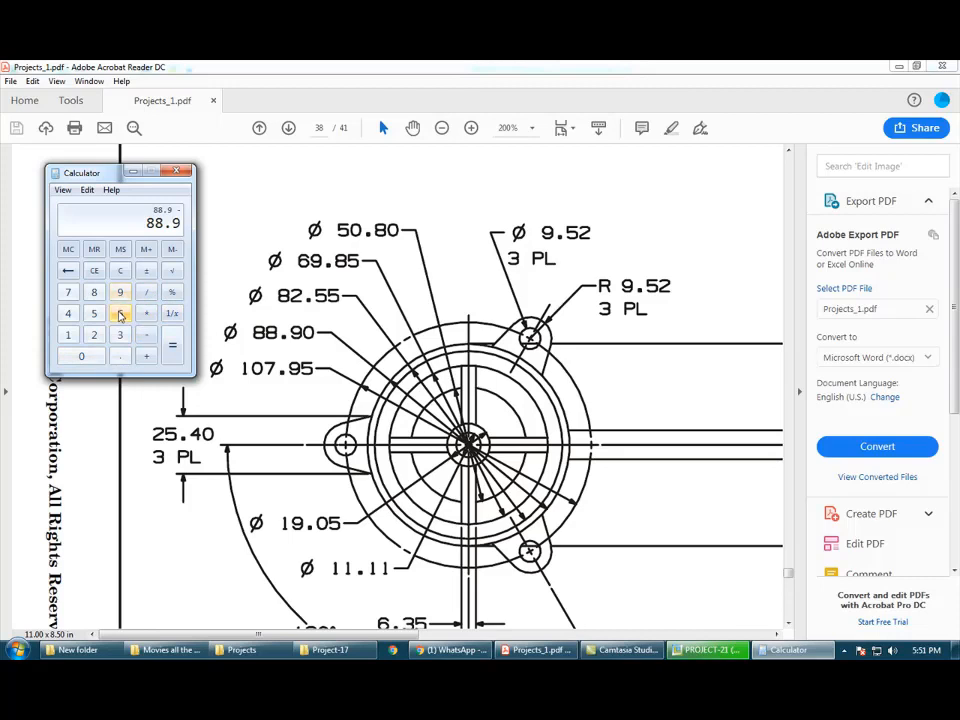
left_click(120, 314)
left_click(120, 292)
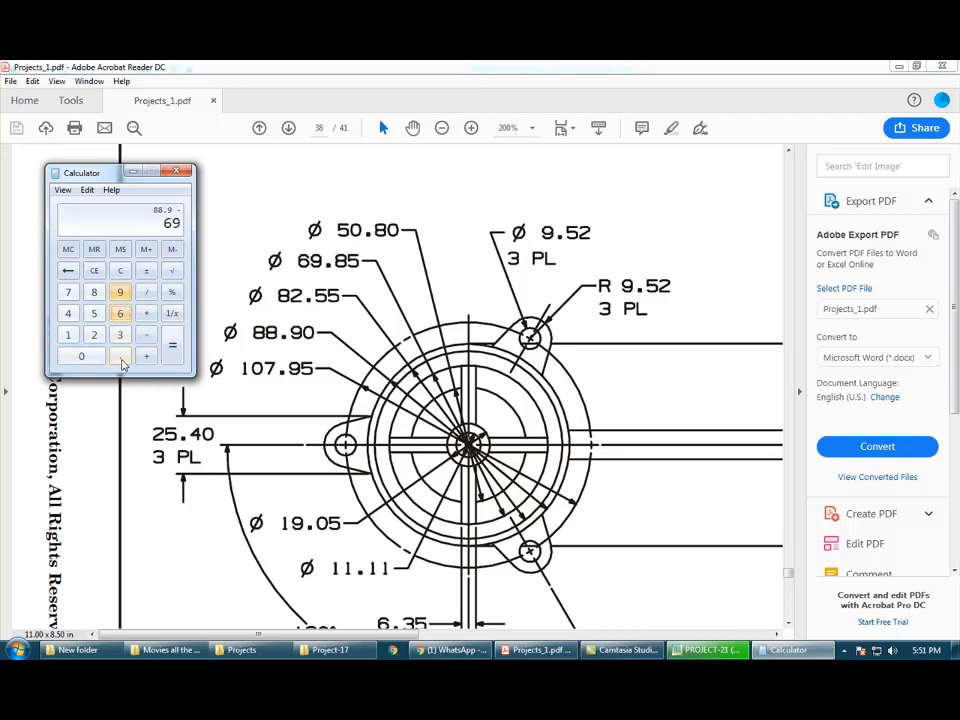
left_click(120, 356)
left_click(94, 292)
left_click(94, 314)
left_click(172, 345)
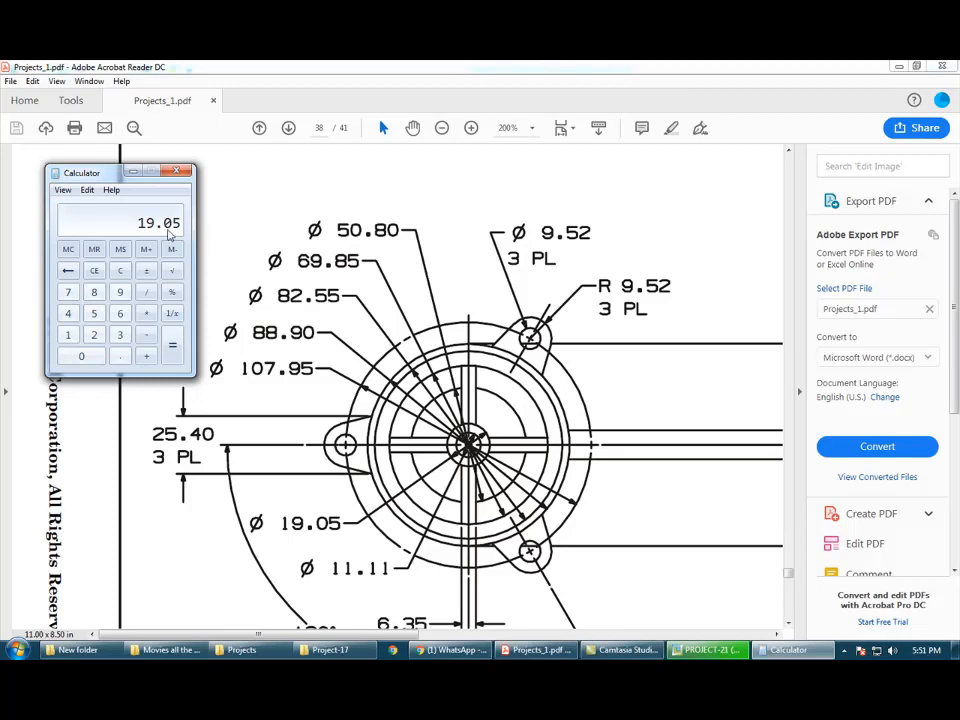
Step: Divide the diameter difference by 2 to get the wall thickness
left_click(146, 291)
left_click(95, 336)
left_click(172, 345)
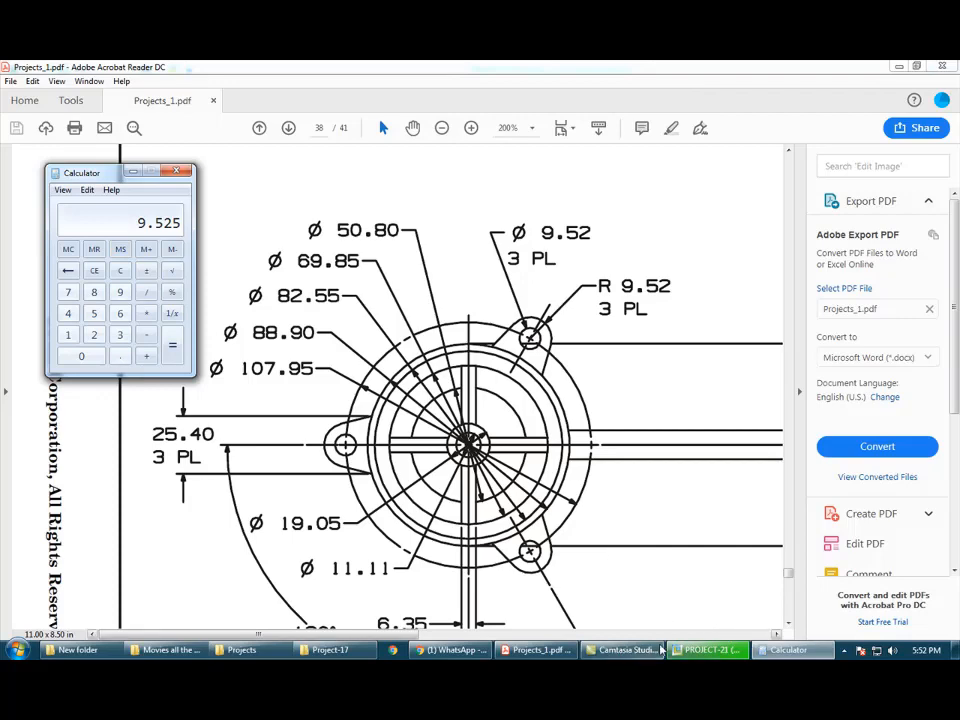
Step: Return to the Creo sketch and offset the whole profile as a loop 9.525 mm towards the centerline
left_click(708, 650)
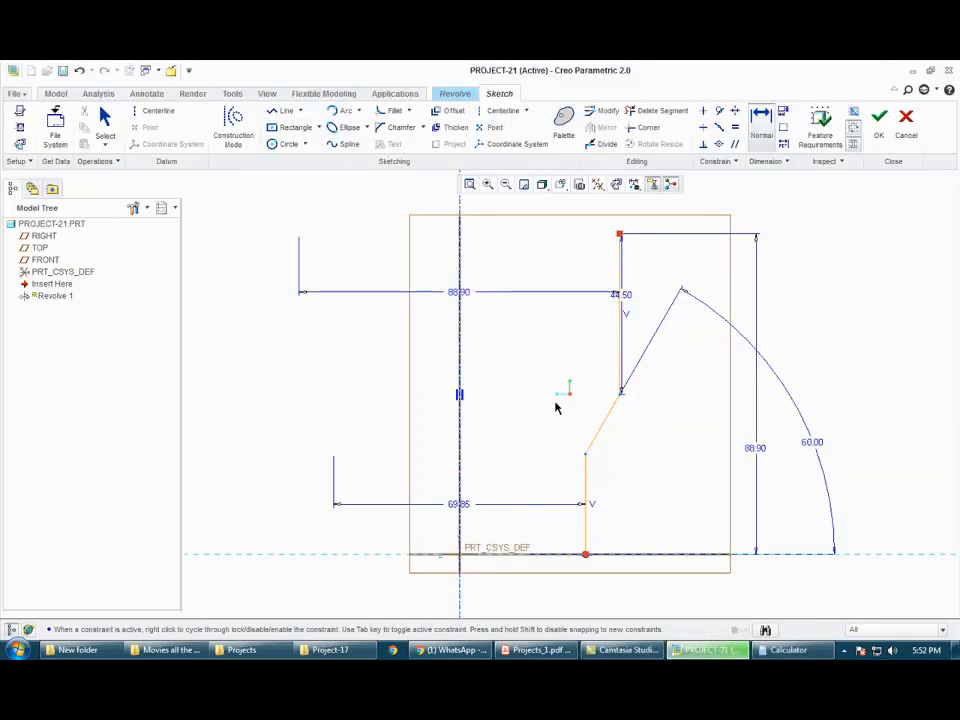
left_click(786, 650)
left_click(786, 650)
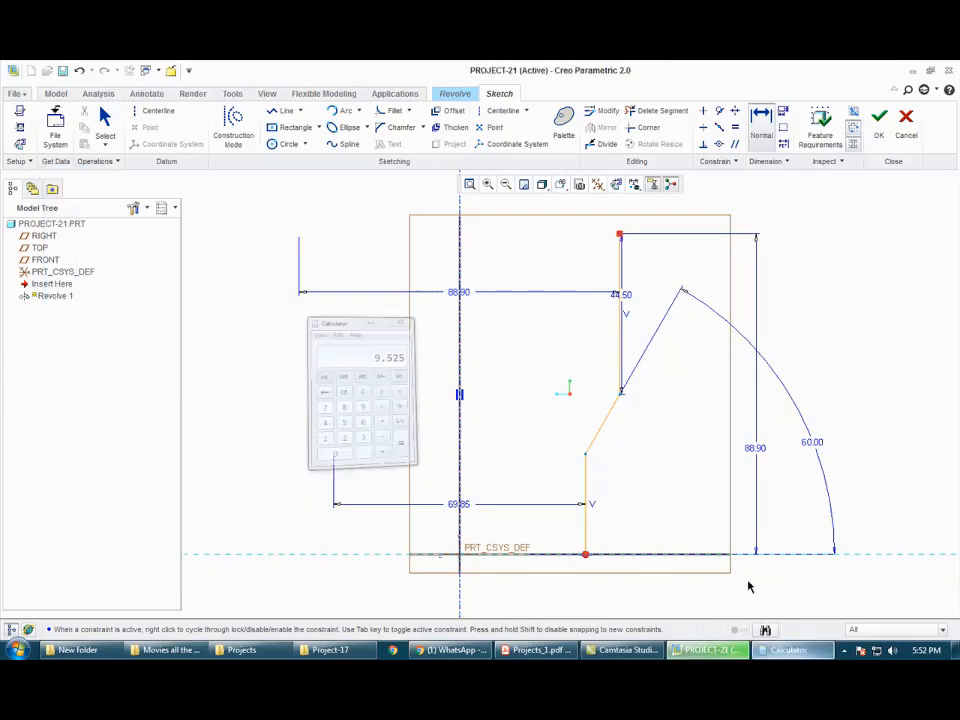
left_click(454, 110)
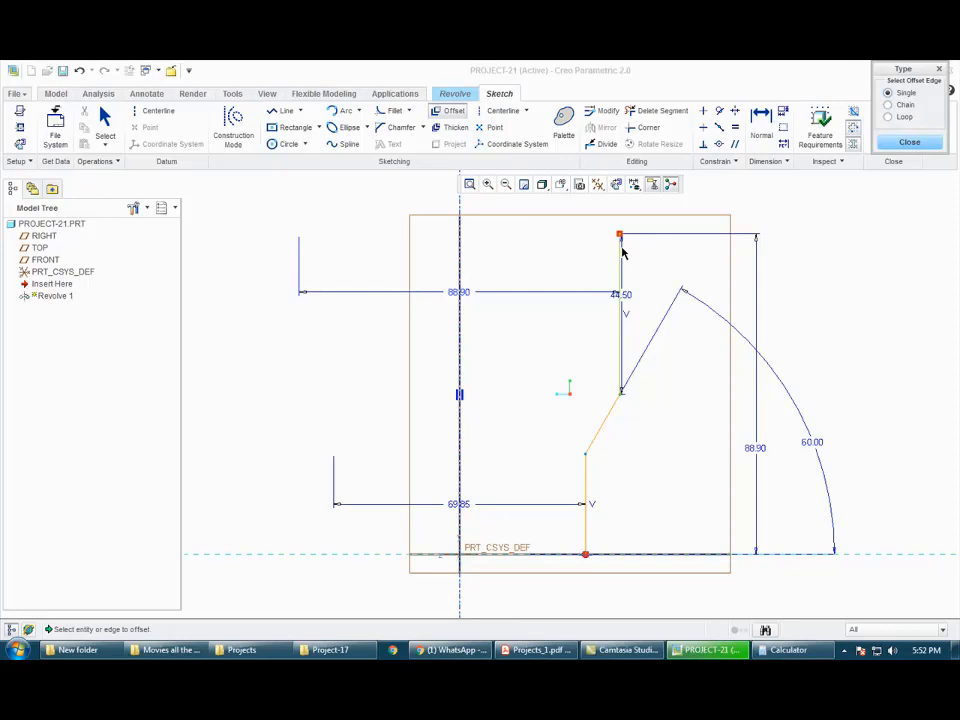
left_click(902, 118)
left_click(620, 287)
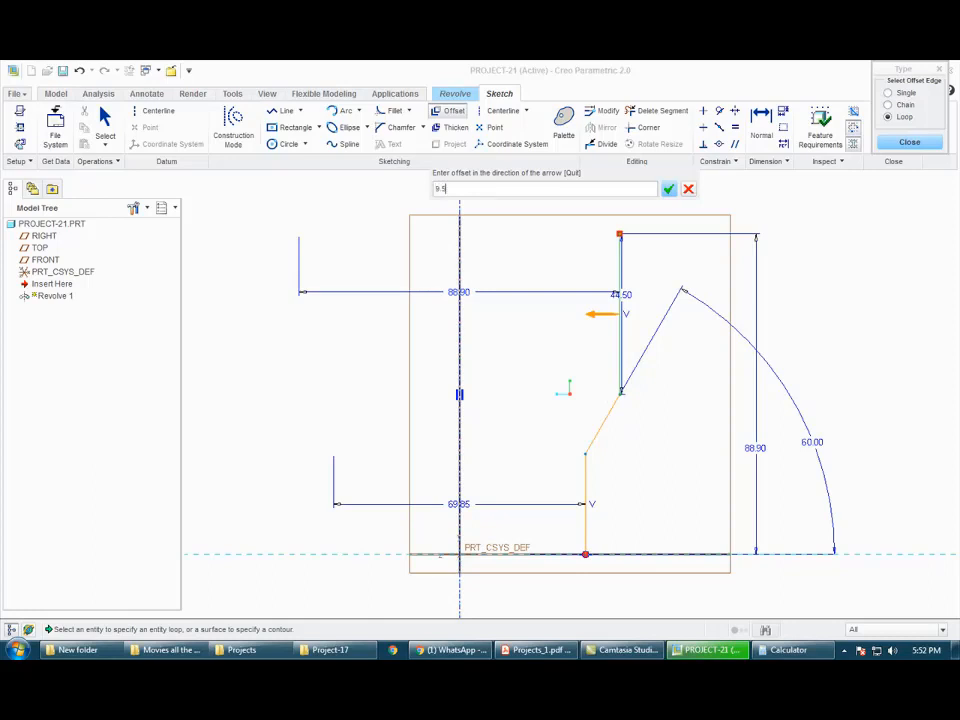
type("9.525")
key("Return")
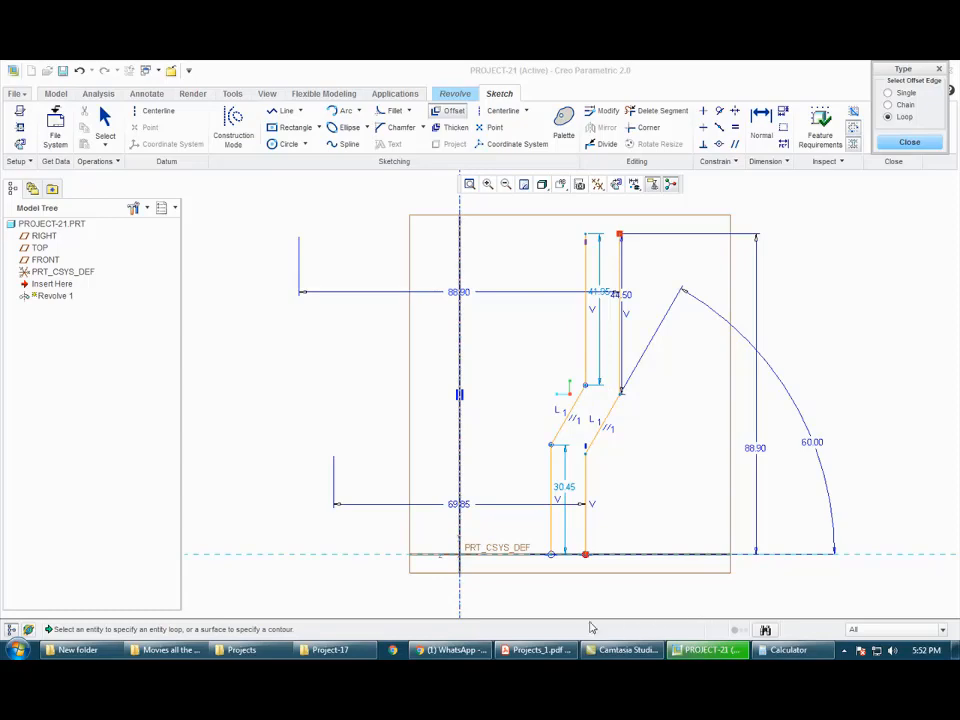
Step: Check the top view's diameters in the PDF, and in Creo sketch a short horizontal line inward from the outer wall's top end to about 80.6 mm diameter
key("alt+Tab")
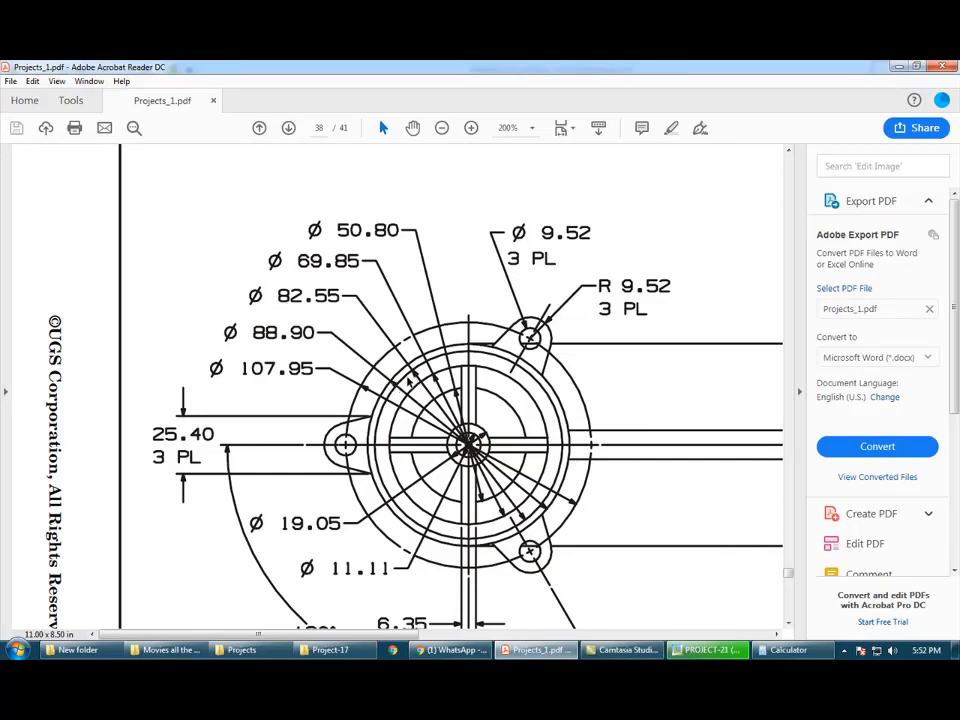
scroll(311, 310, "down", 1, "ctrl")
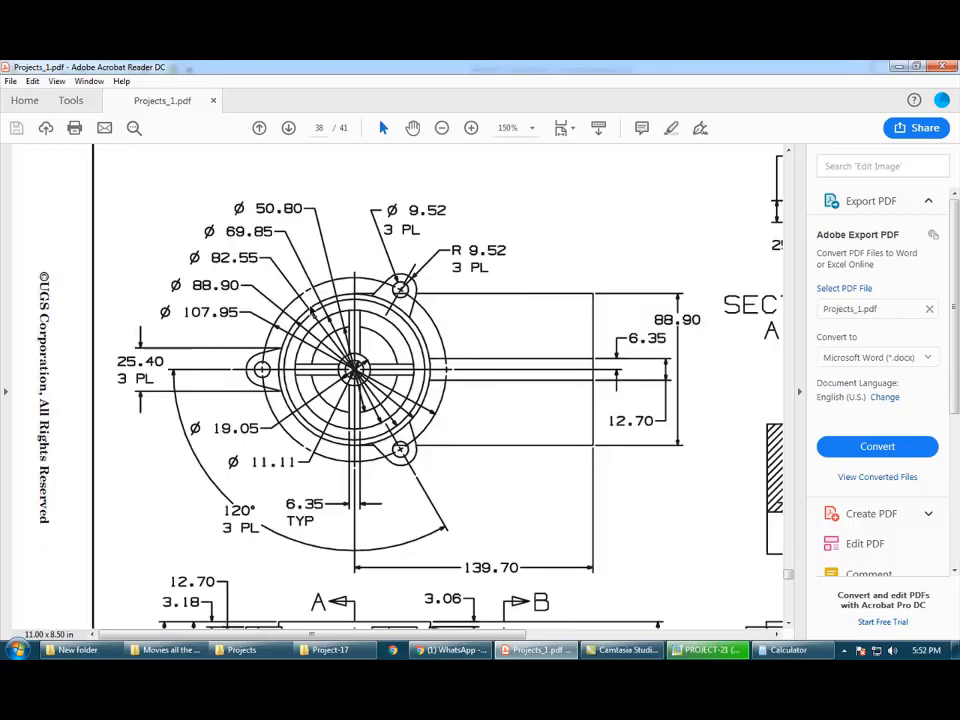
left_click(705, 650)
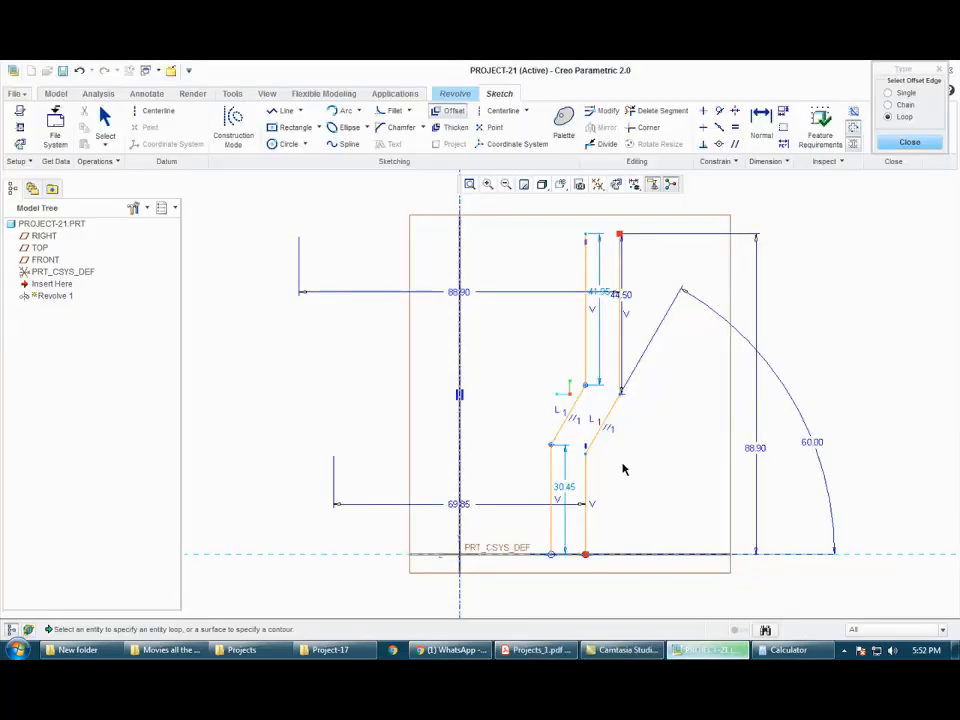
left_click(272, 112)
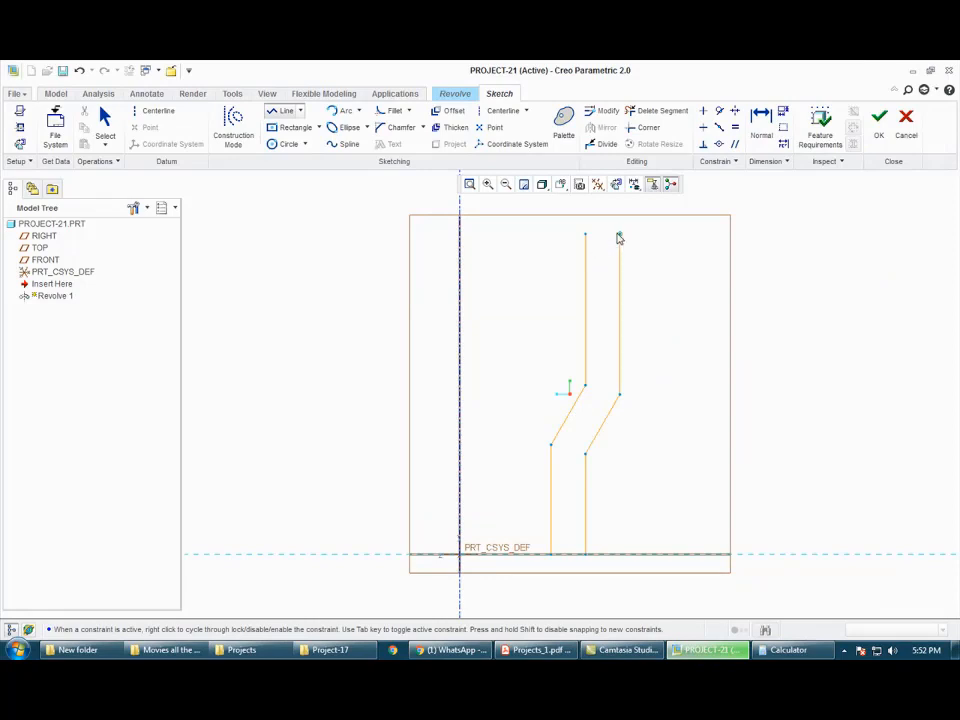
left_click(605, 235)
middle_click(561, 281)
left_click(117, 113)
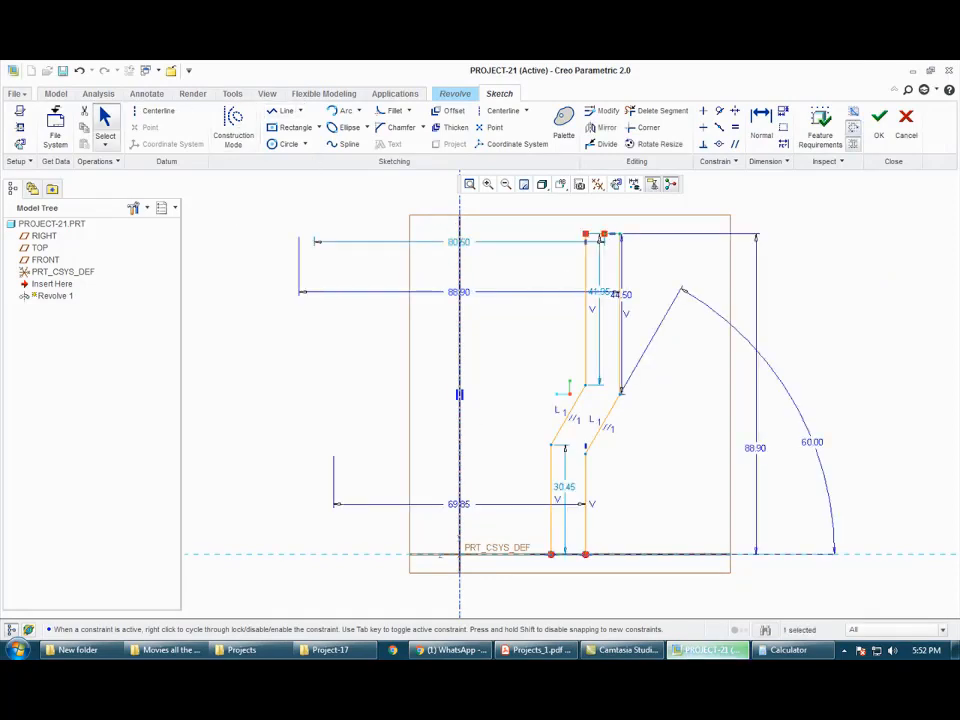
Step: Check the rim diameter in the PDF drawing and set the diameter at the short top line's inner end to 82.55 mm in Creo
left_click(541, 650)
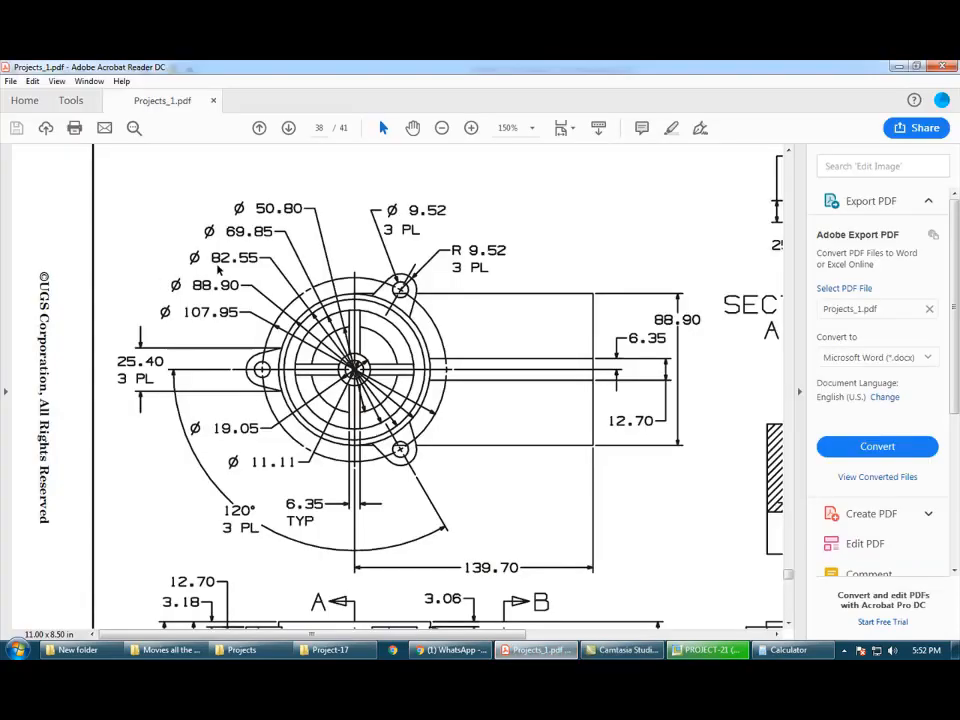
key("alt+Tab")
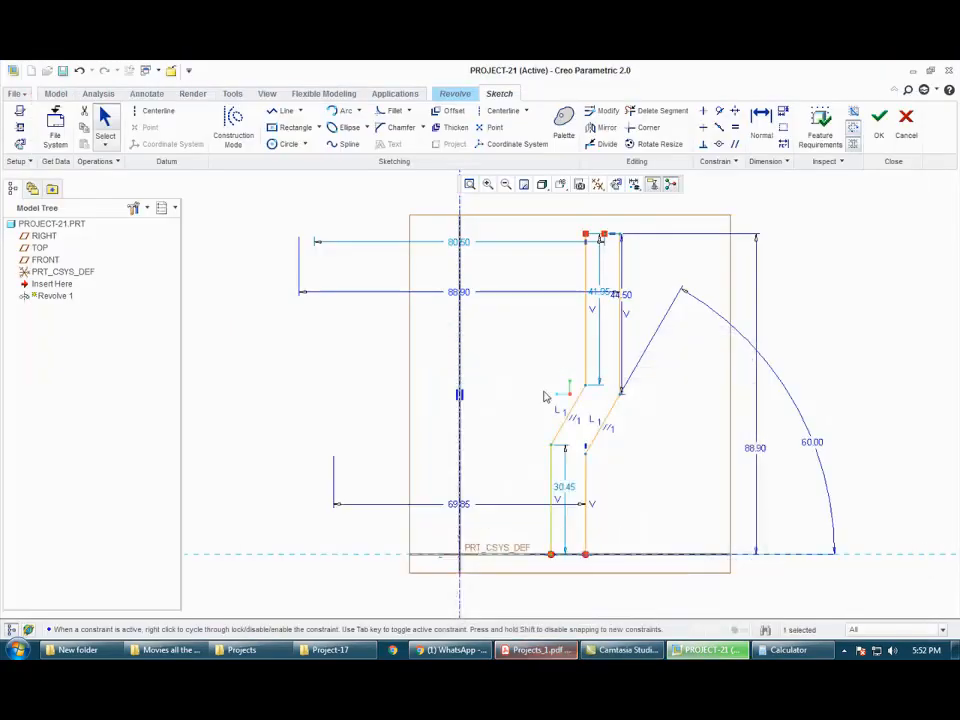
double_click(467, 241)
type("82.5")
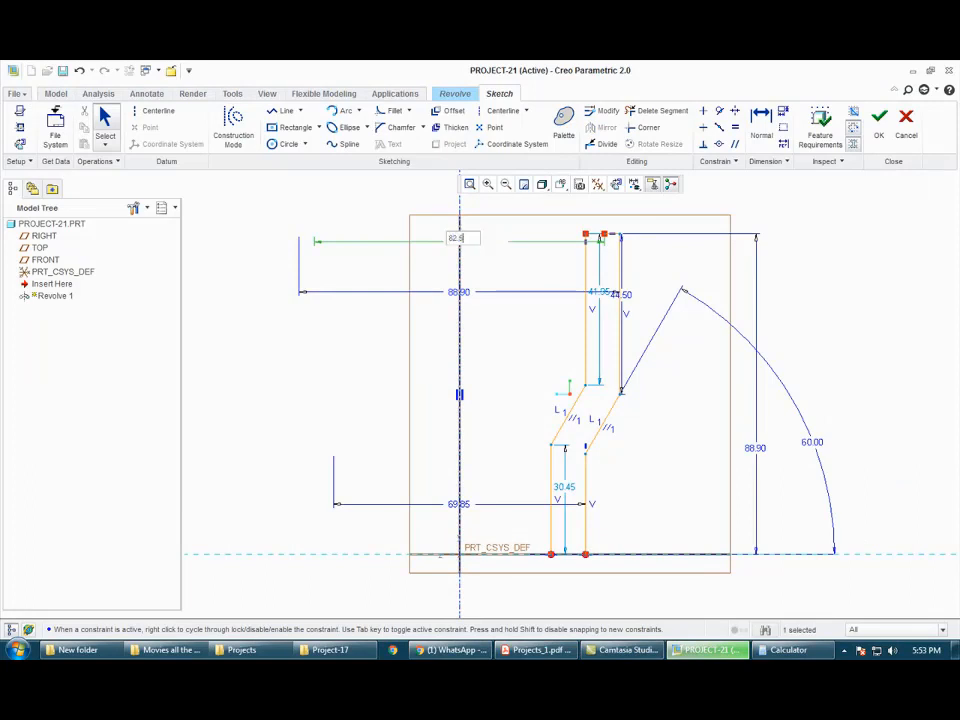
key("Return")
scroll(603, 243, "down", 4)
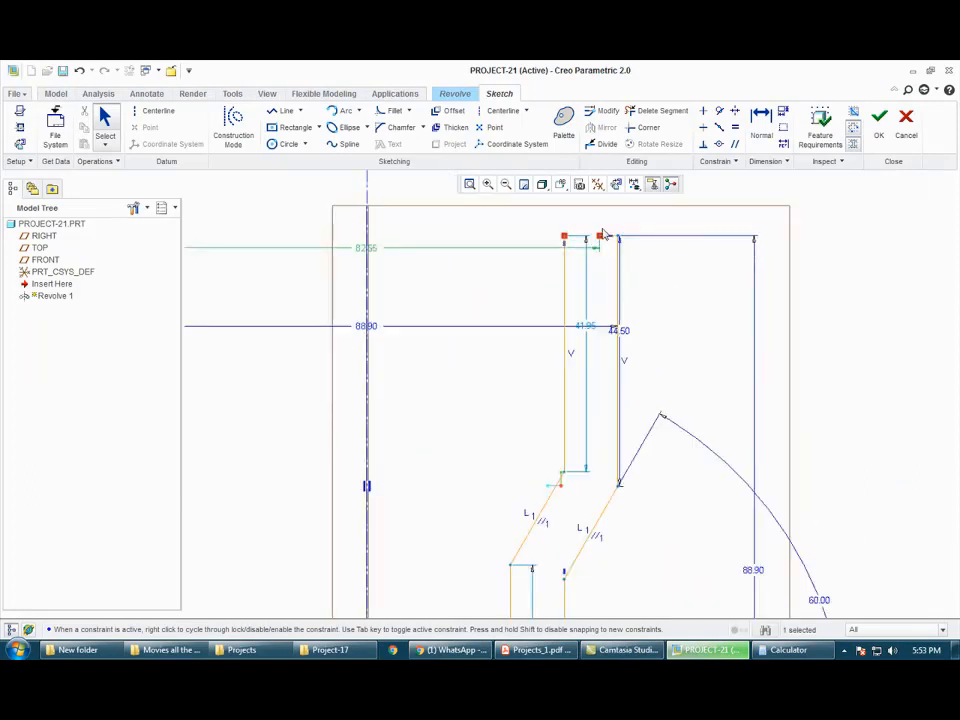
Step: Consult Section A-A in the PDF, and in Creo sketch a slanted line from the short line's inner end down across the inner wall to about 59.9 mm diameter
left_click(540, 650)
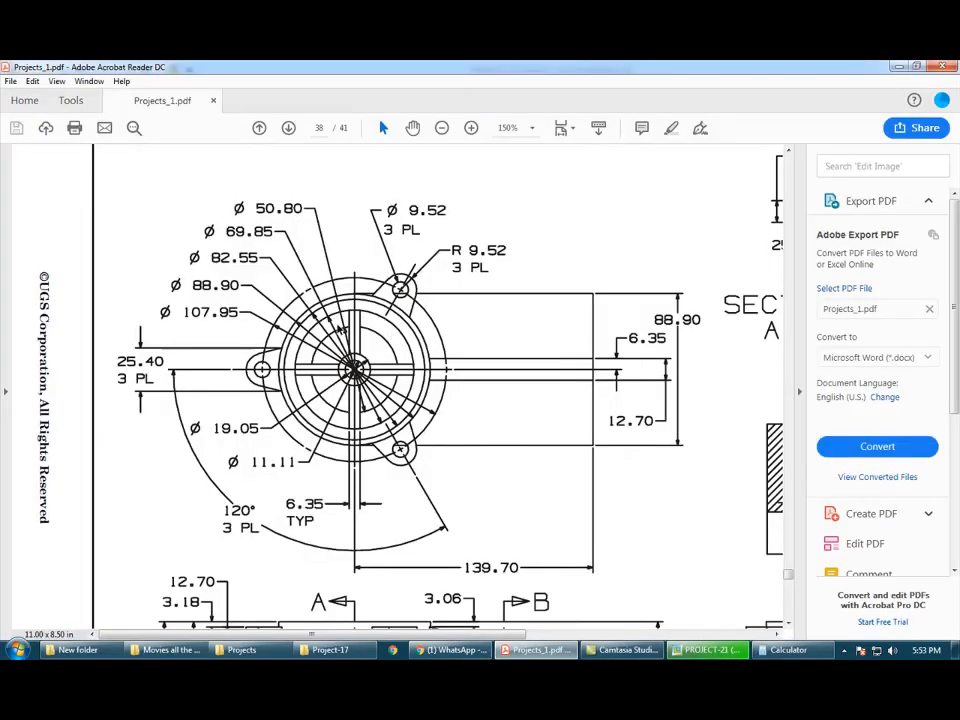
scroll(563, 343, "right", 5)
scroll(563, 343, "up", 1)
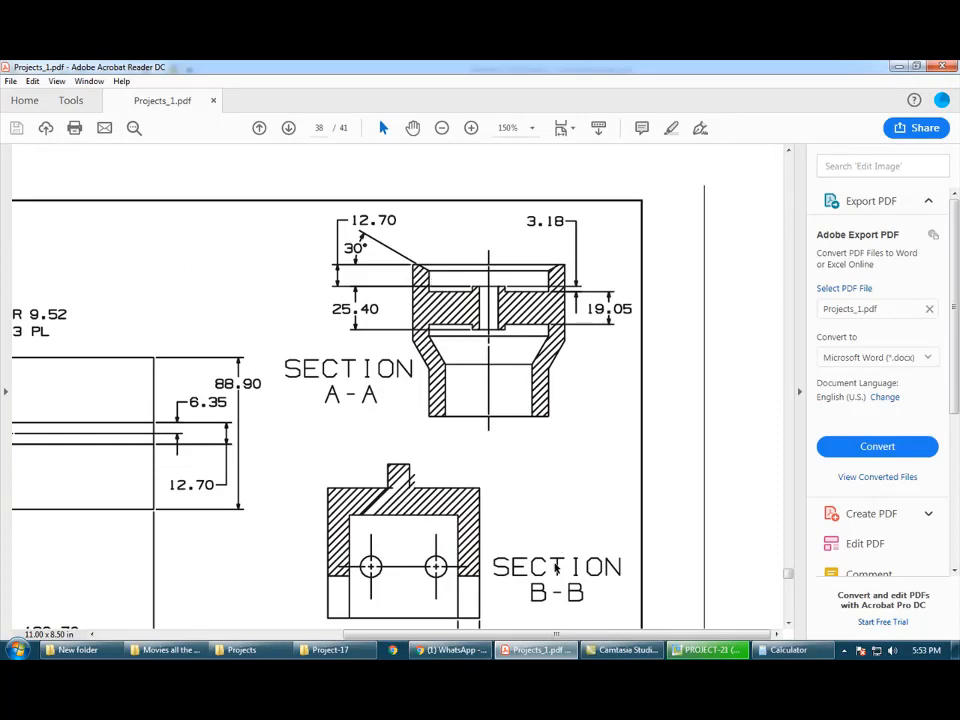
key("alt+Tab")
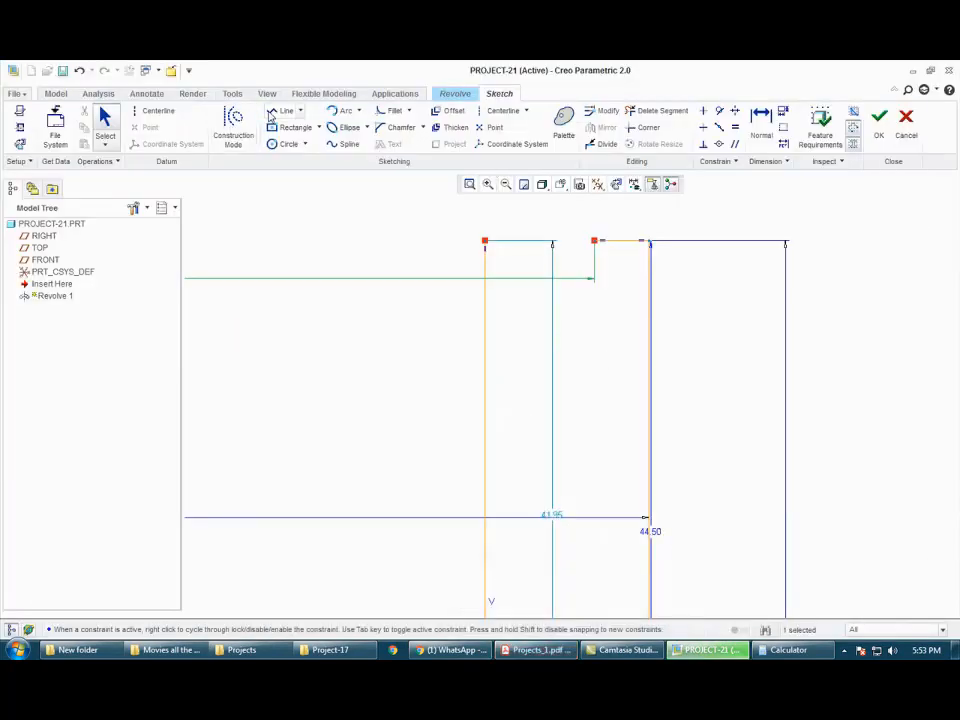
left_click(271, 113)
left_click(594, 241)
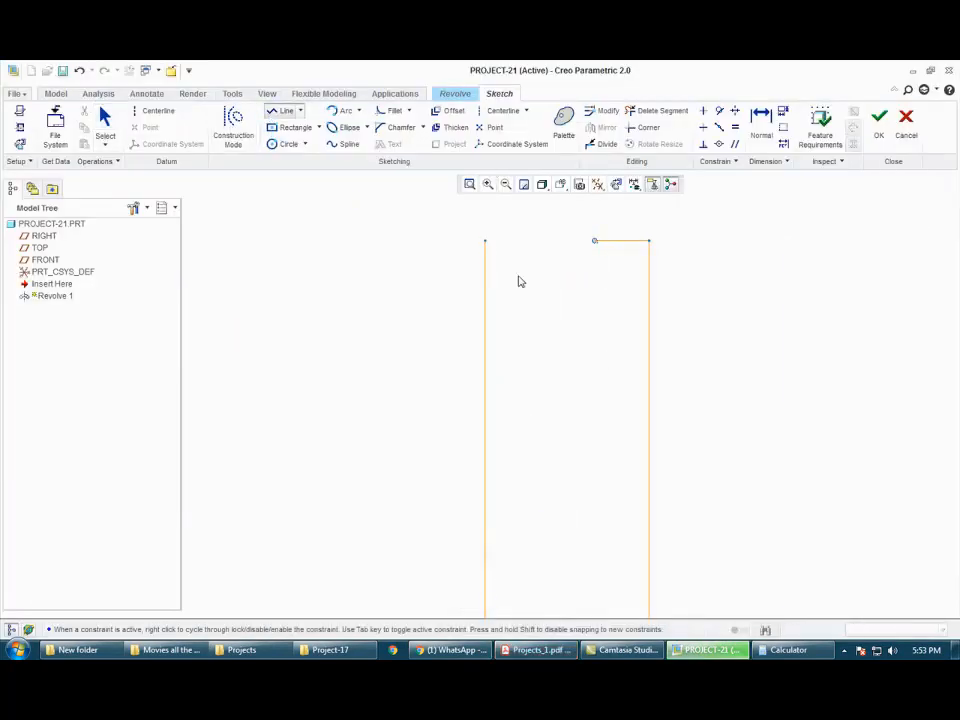
left_click(400, 336)
scroll(396, 345, "up", 4)
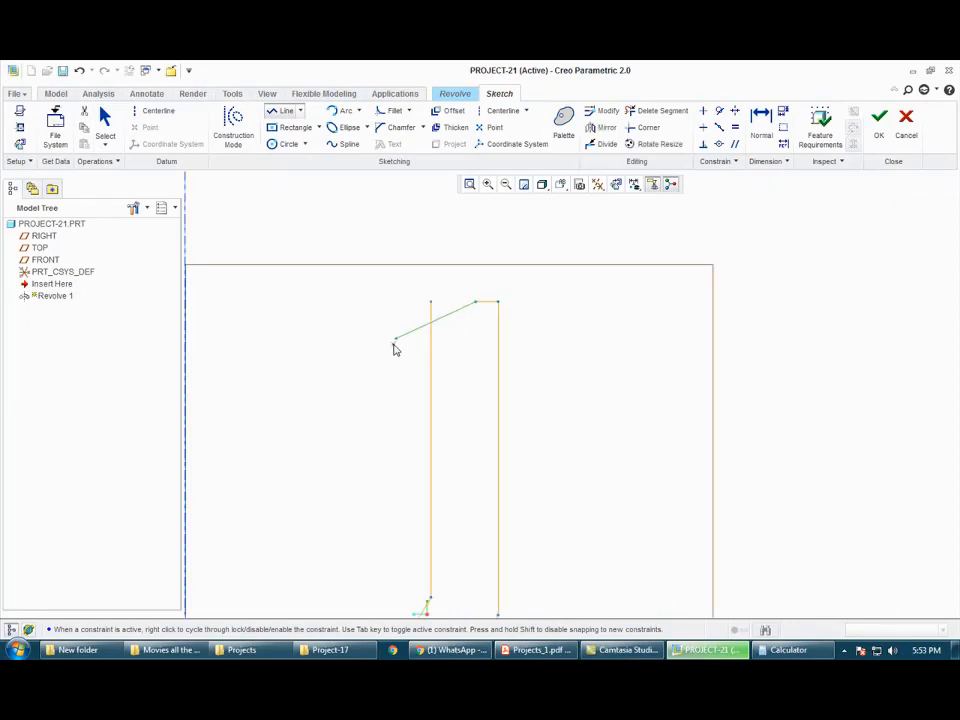
middle_click_drag(396, 345, 419, 312, "shift")
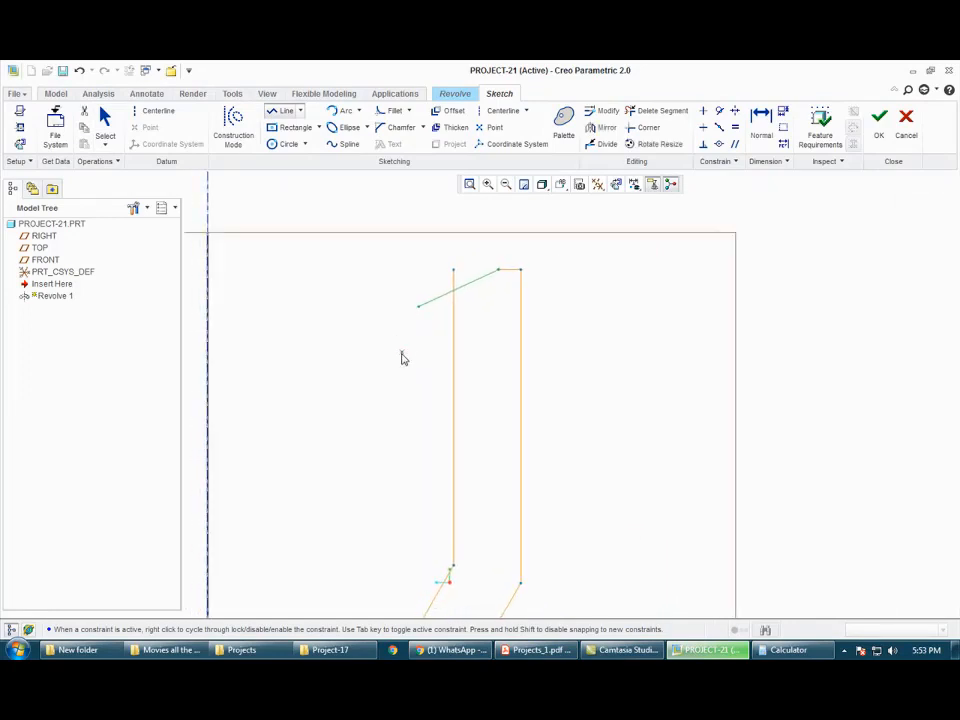
scroll(401, 353, "up", 2)
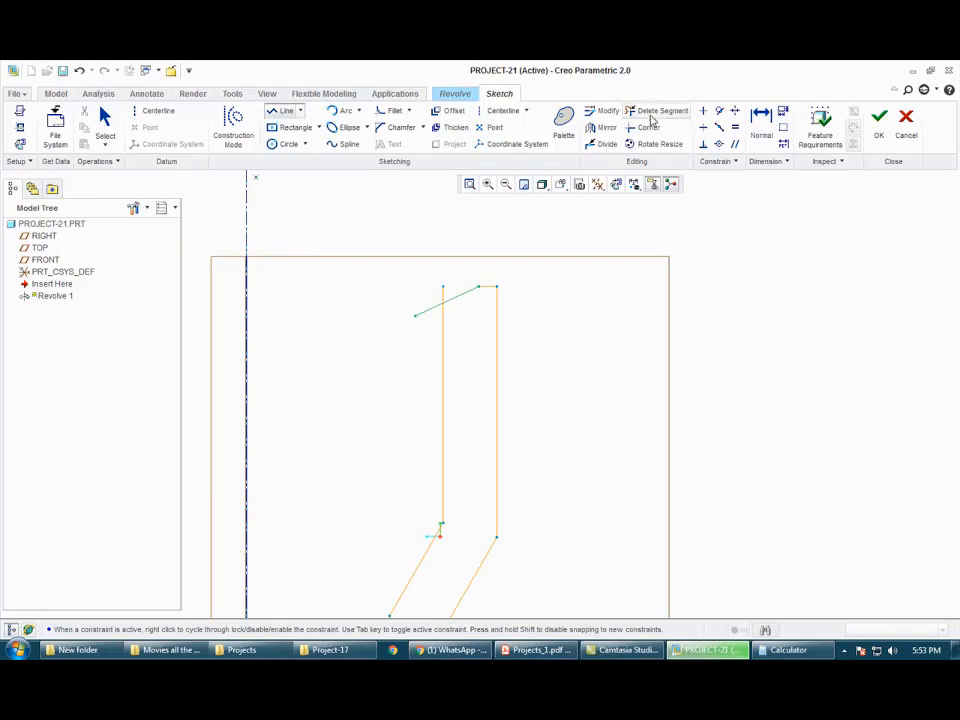
Step: Dimension the slanted rim line's angle to the horizontal reference and set it to 30 degrees
left_click(757, 117)
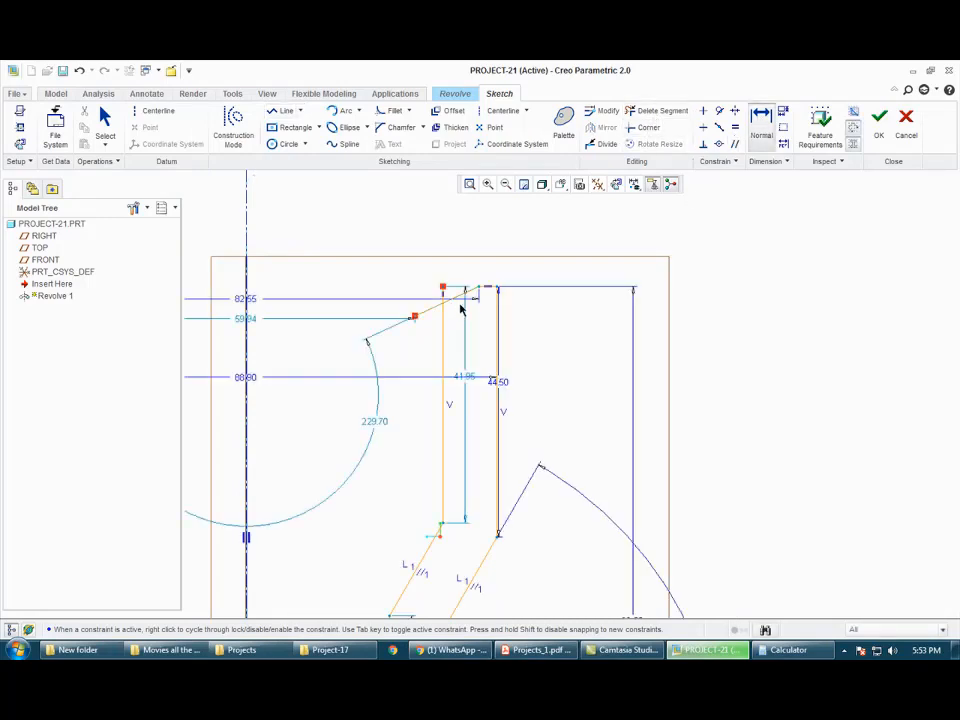
middle_click_drag(473, 398, 480, 357, "shift")
scroll(480, 360, "up", 4)
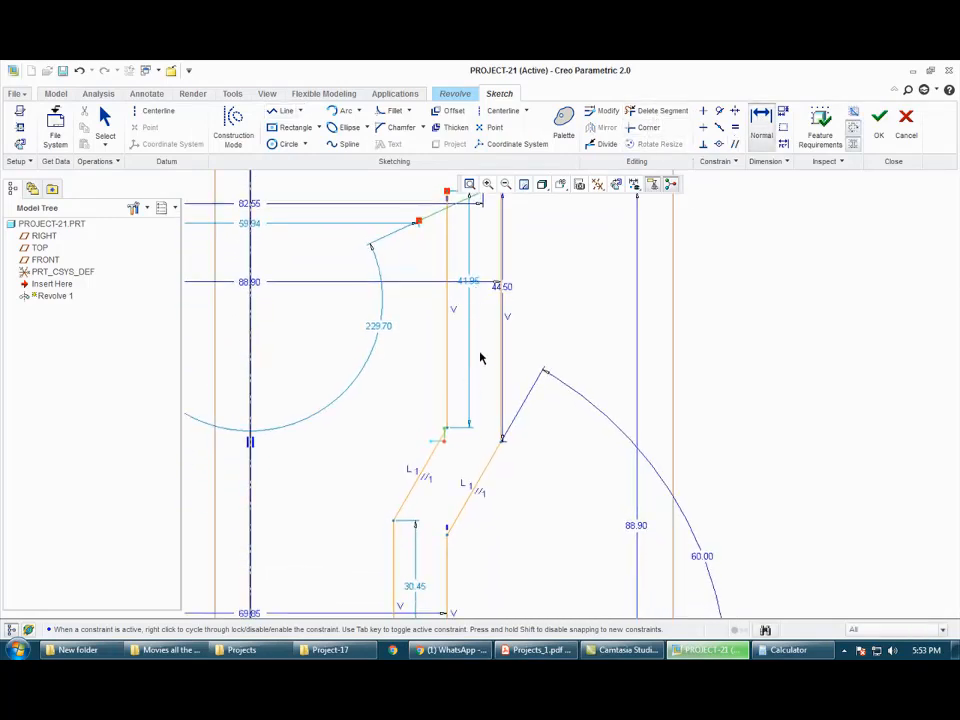
middle_click(719, 355)
type("30")
key("Return")
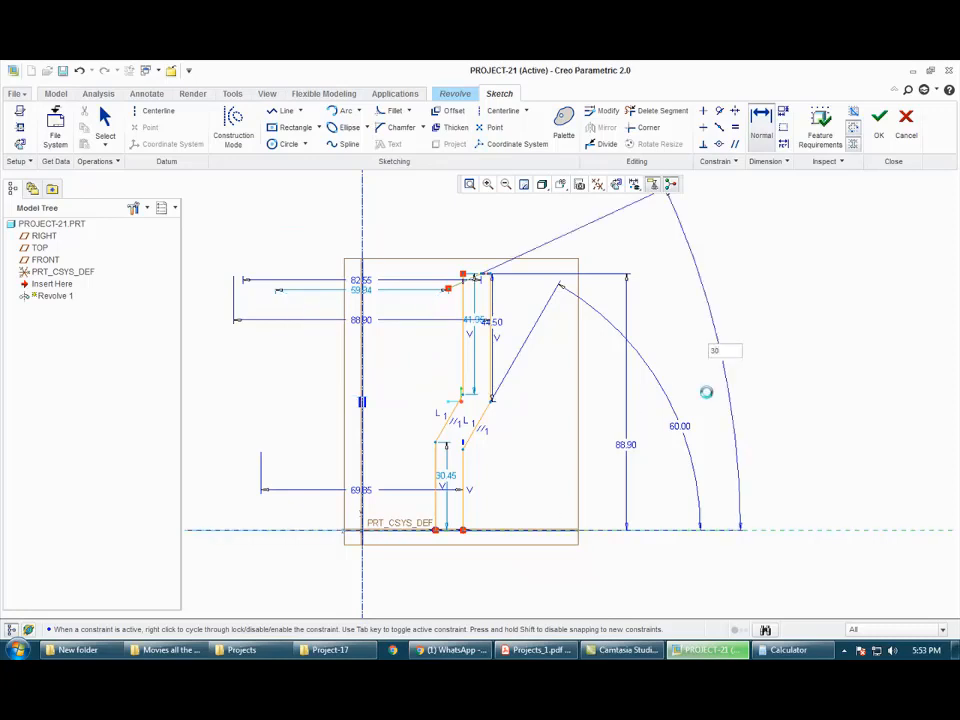
Step: Trim away the inner wall above the slanted line and the slanted line's overshoot inside the wall
scroll(671, 264, "down", 2)
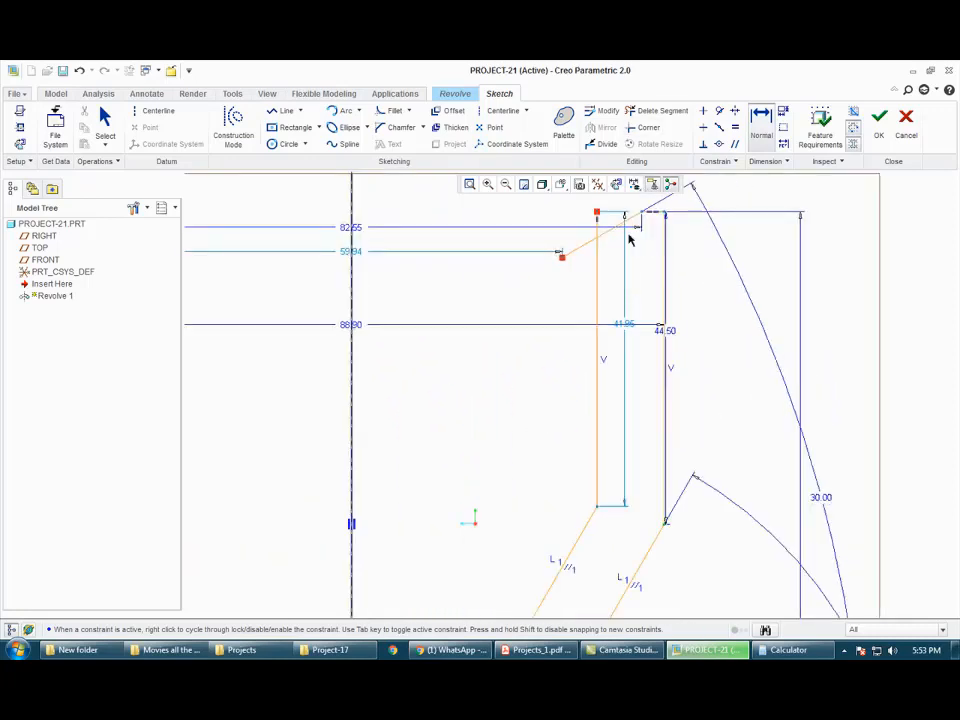
scroll(643, 223, "down", 2)
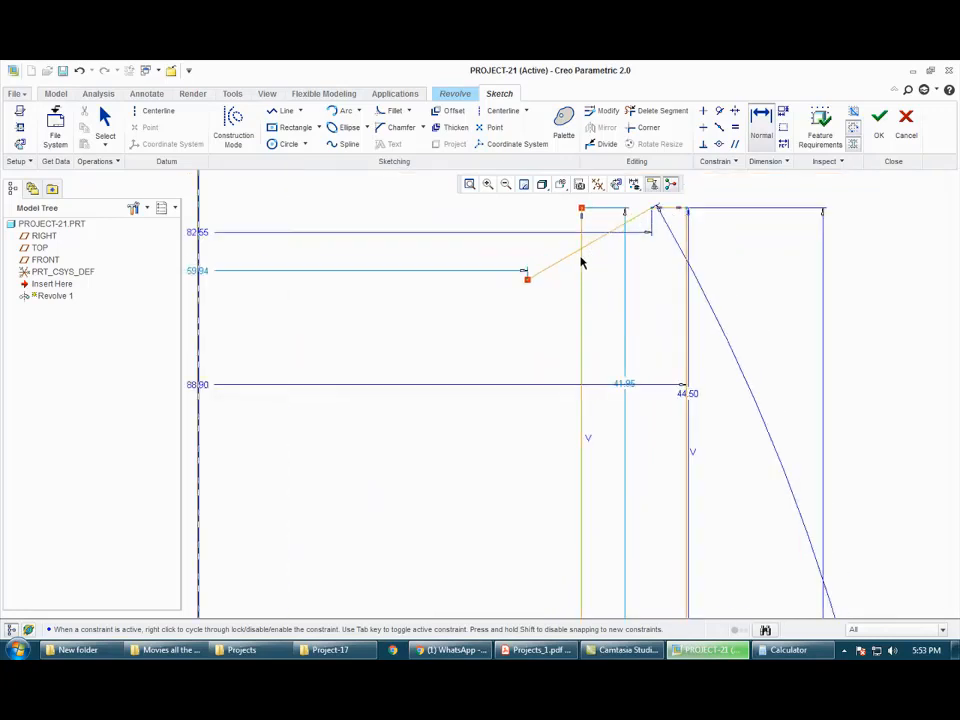
left_click(630, 116)
left_click(583, 232)
left_click(563, 262)
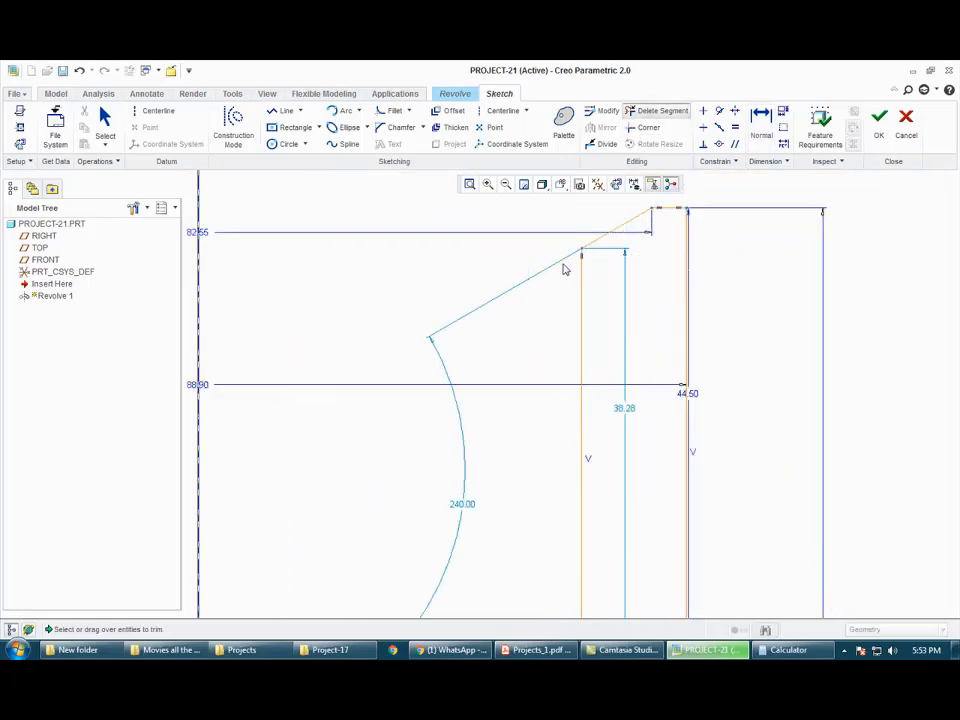
scroll(558, 282, "up", 3)
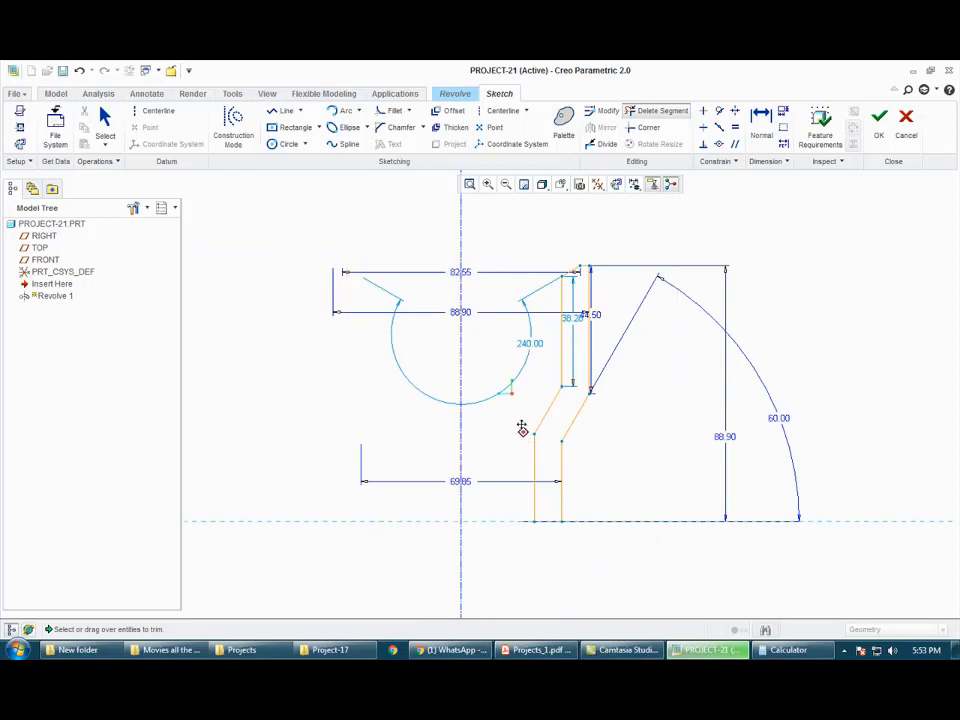
Step: Close the wall profile with a horizontal line joining the lower ends of the inner and outer walls
middle_click_drag(521, 428, 510, 386)
left_click(104, 117)
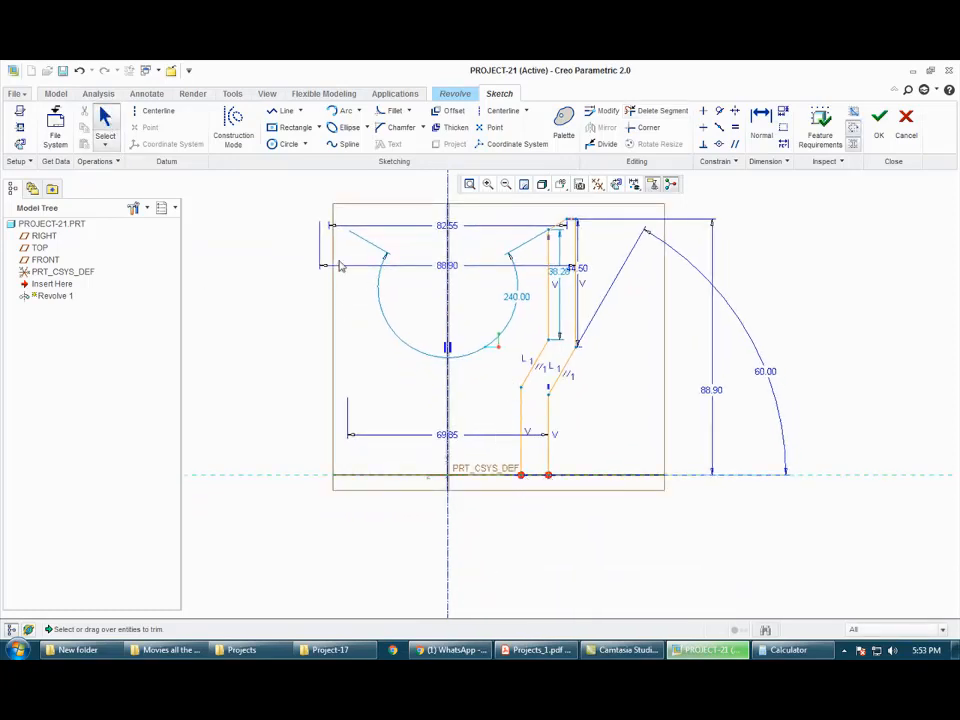
left_click(285, 110)
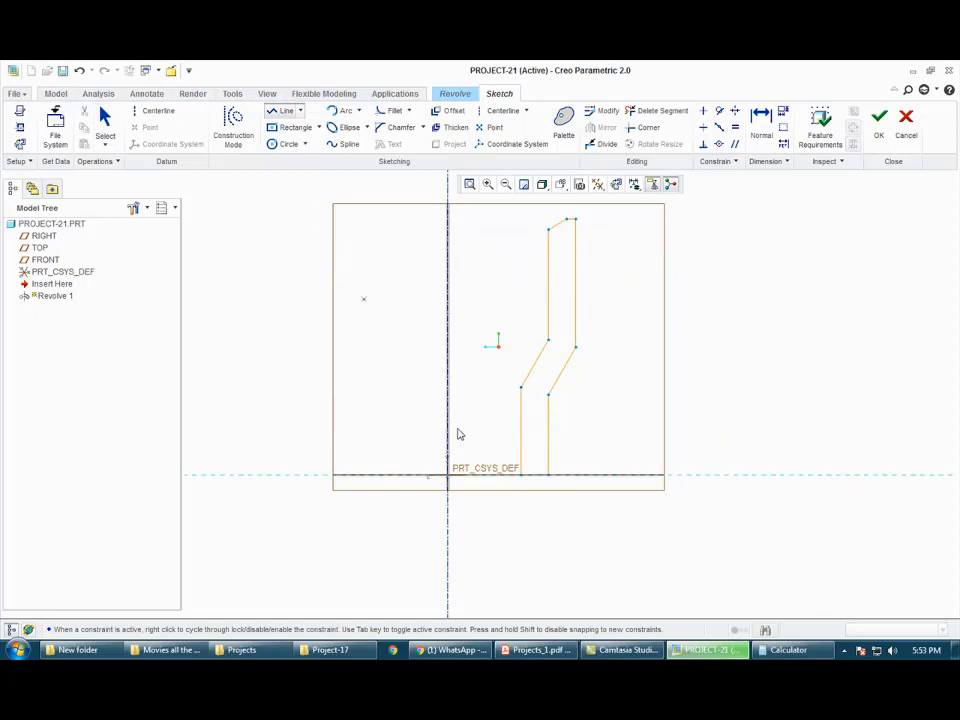
left_click(521, 476)
left_click(548, 476)
middle_click(555, 505)
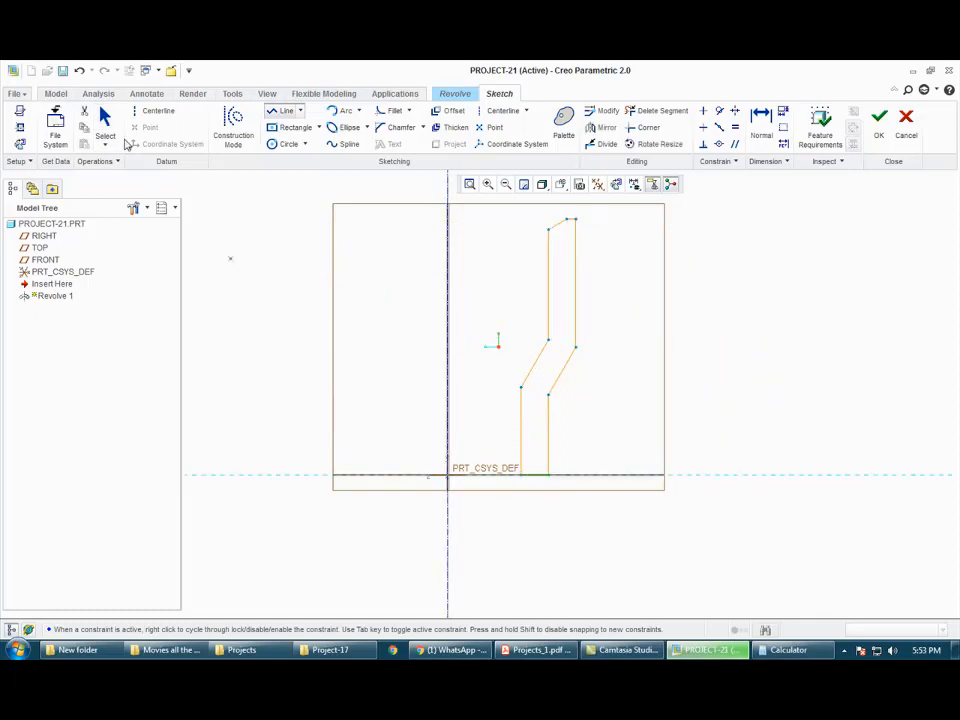
left_click(104, 118)
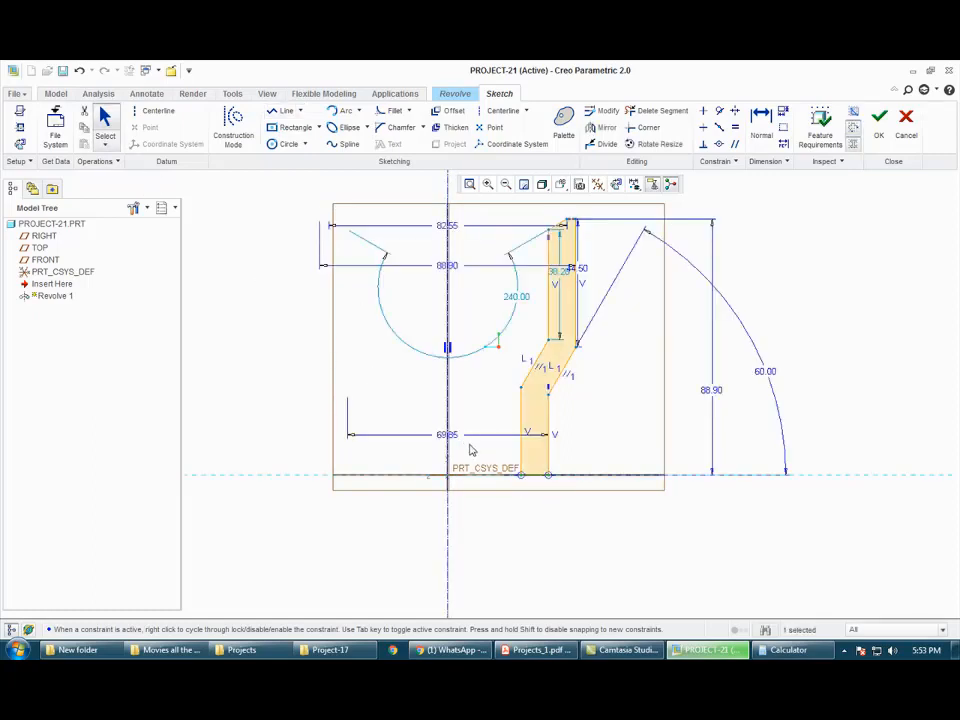
Step: Compare the closed profile with Section A-A in the PDF, and in Creo accept the sketch and complete its 360-degree revolve in the default orientation
left_click(538, 650)
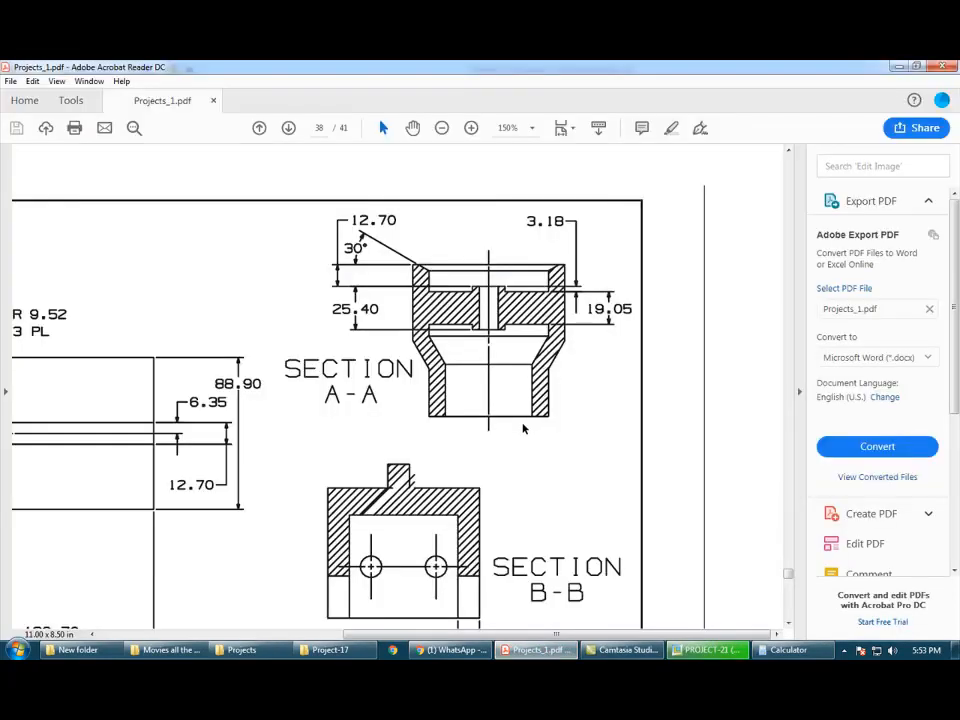
left_click(527, 648)
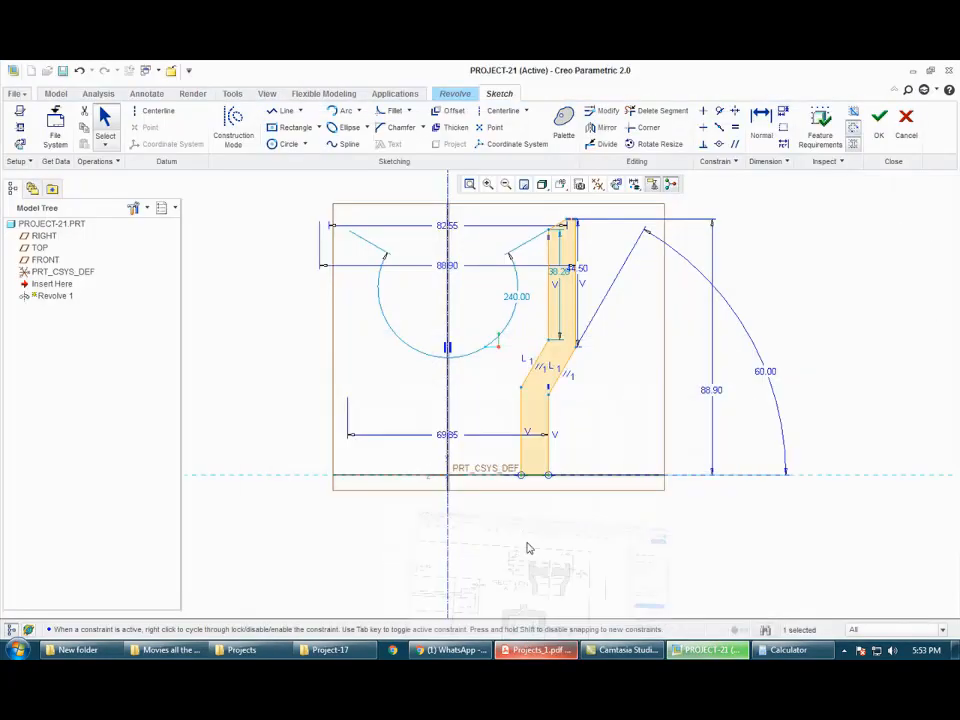
left_click(886, 136)
mouse_move(724, 366)
middle_mouse_down()
mouse_move(718, 431)
mouse_move(734, 438)
mouse_move(735, 413)
middle_mouse_up()
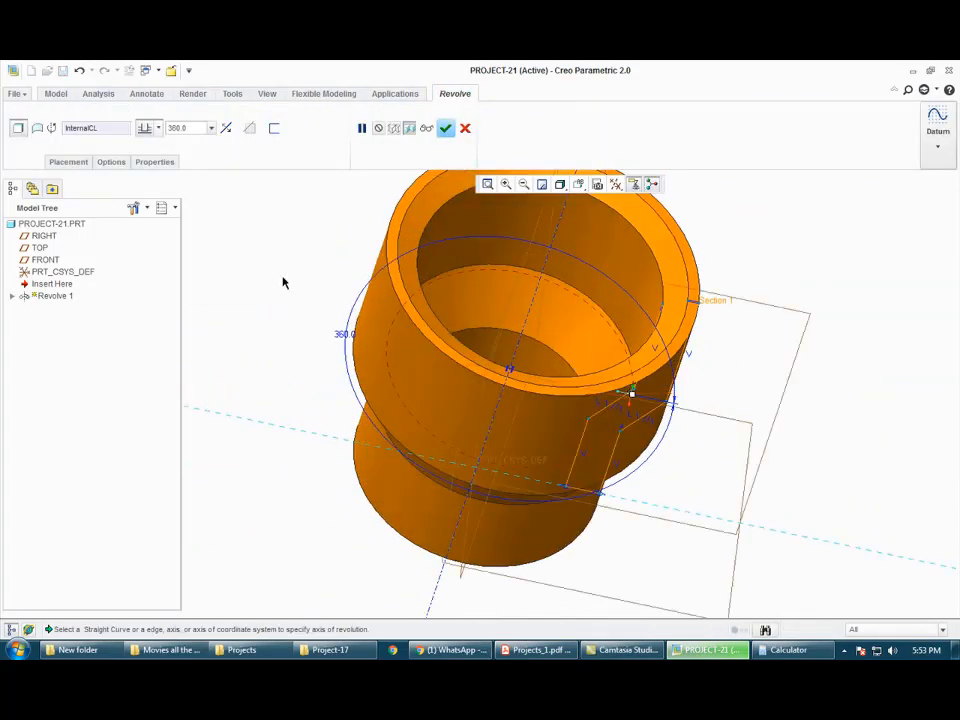
middle_click(283, 283)
key("ctrl+d")
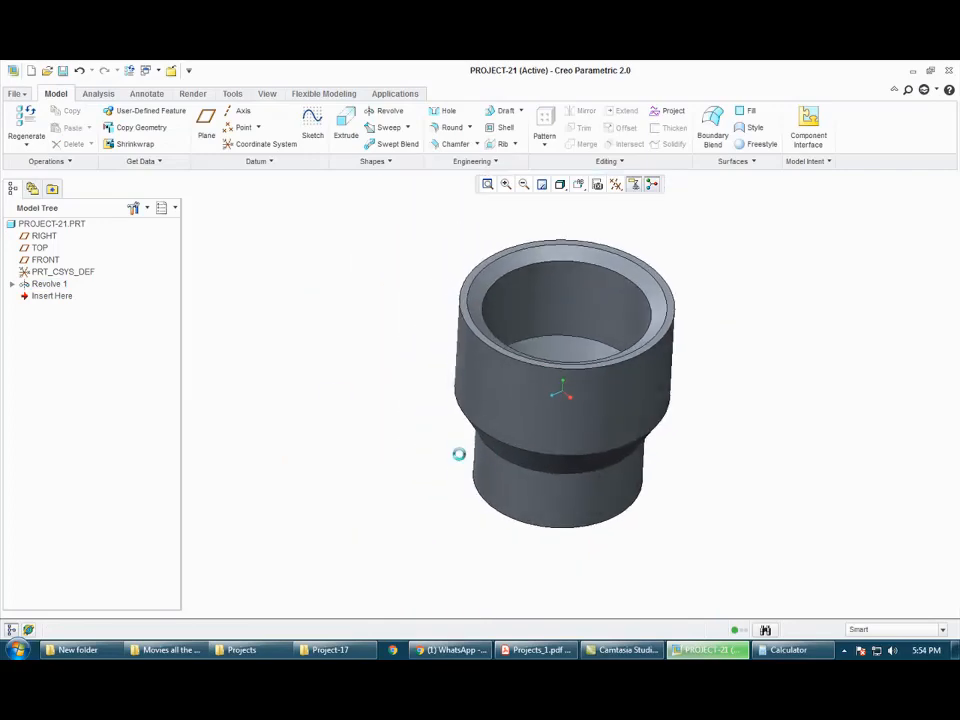
middle_click_drag(423, 416, 337, 425, "shift")
Step: Switch to the PDF and examine all the views on page 38 and the pictorial view on page 37
left_click(522, 649)
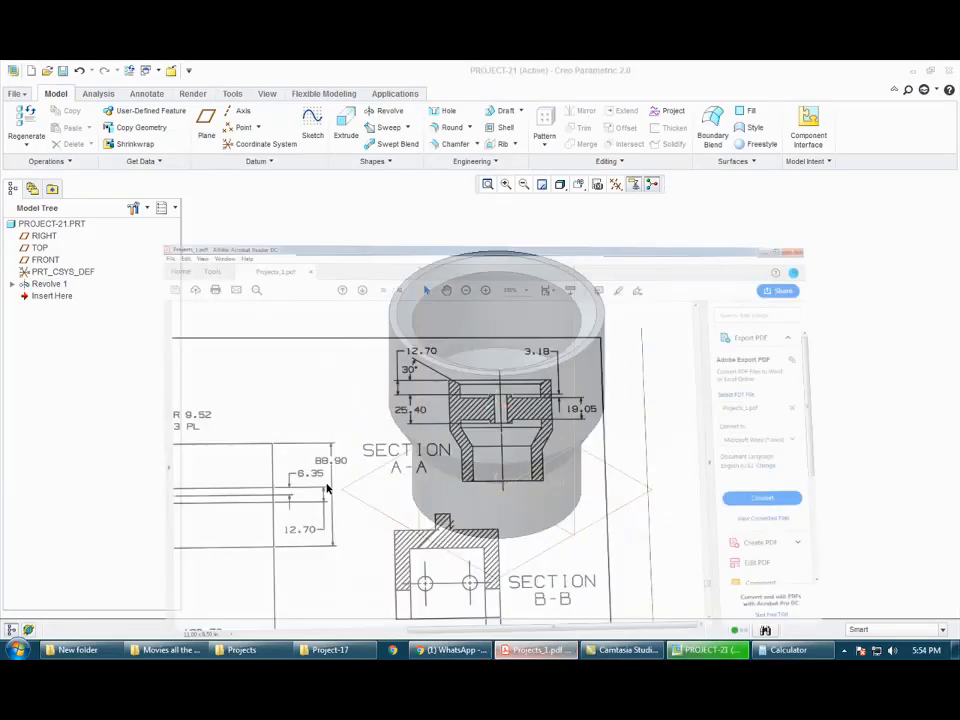
scroll(324, 484, "down", 3, "ctrl")
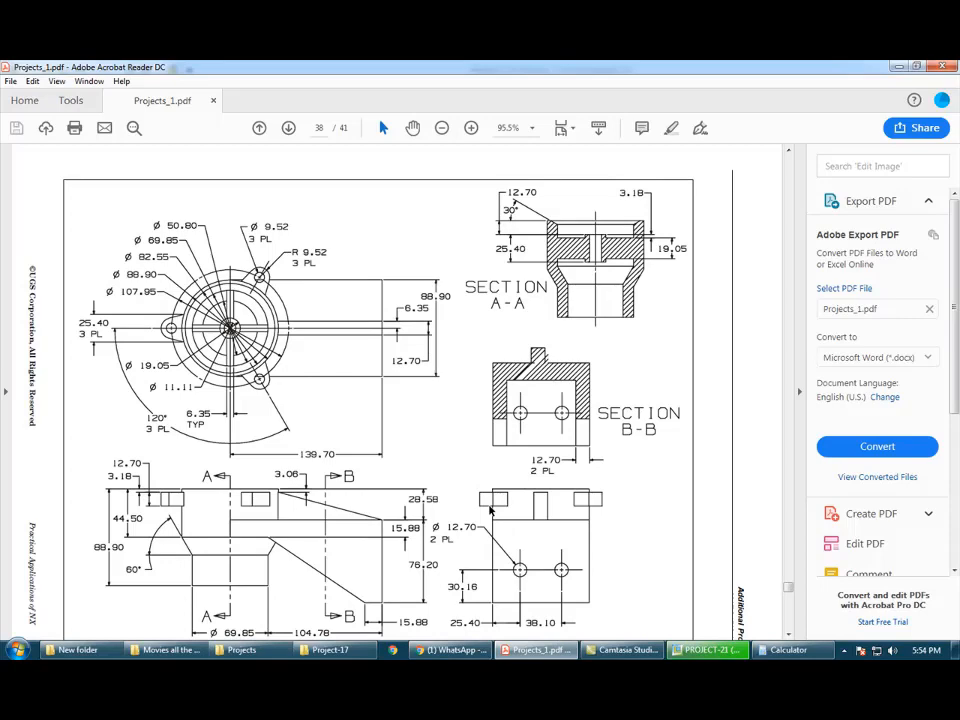
scroll(490, 511, "down", 1, "ctrl")
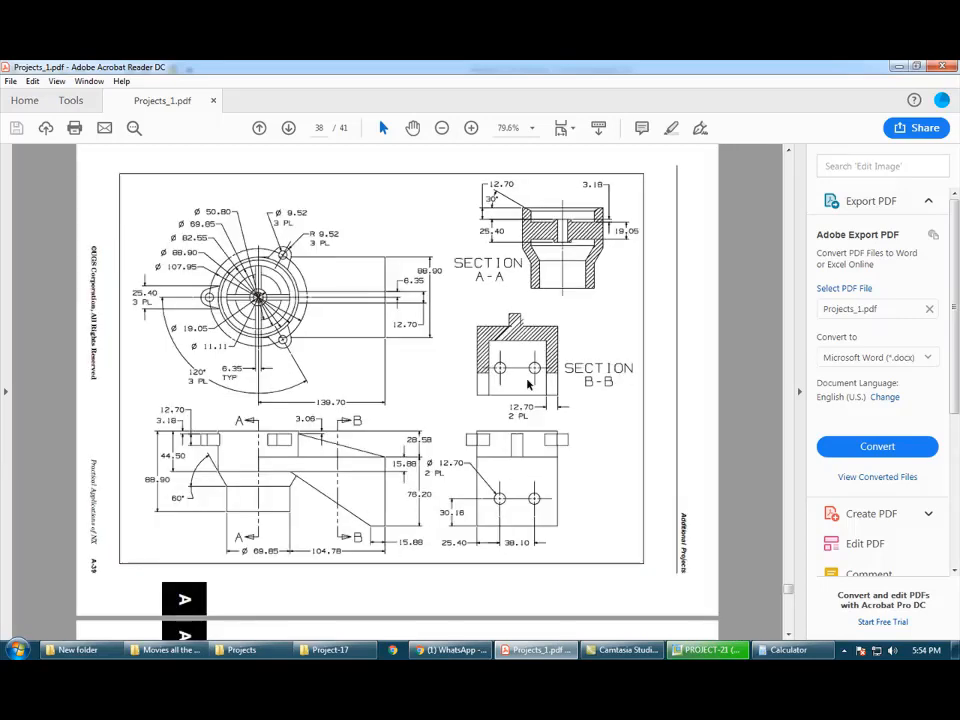
scroll(486, 400, "up", 5)
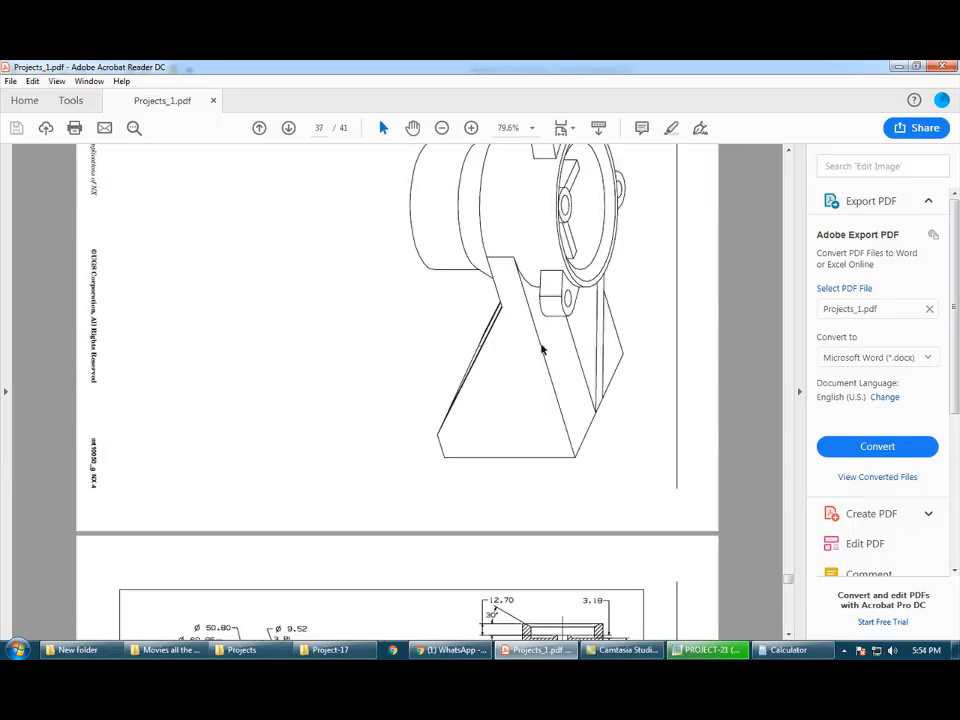
Step: Check the drawing views on page 38, and in Creo create a datum plane offset 44.5 mm below the revolved body's upper rim face
scroll(594, 418, "down", 5)
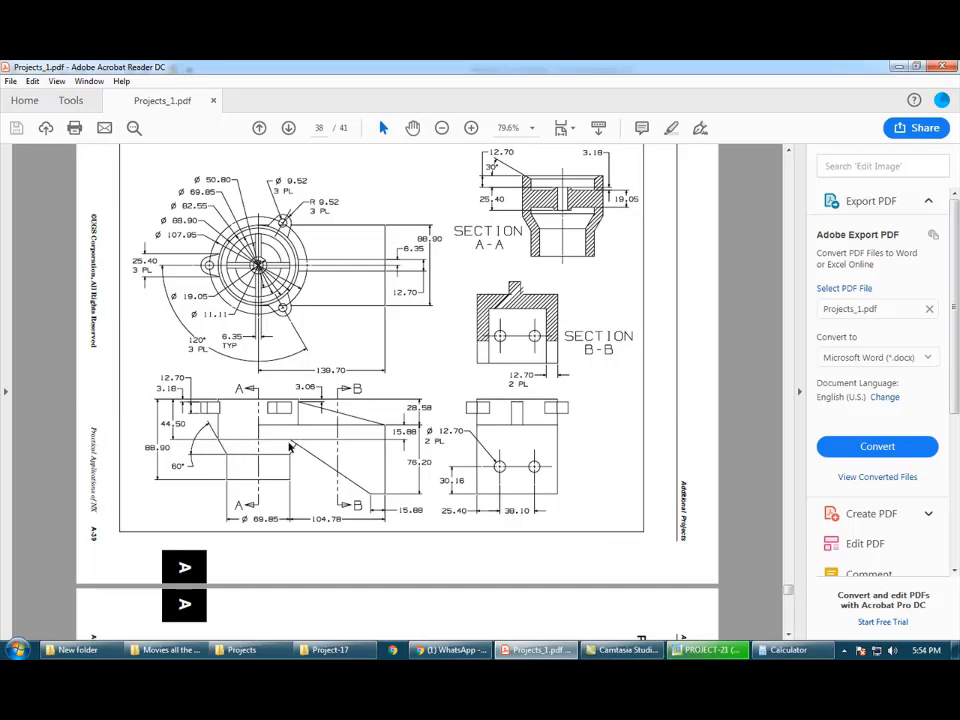
left_click(708, 650)
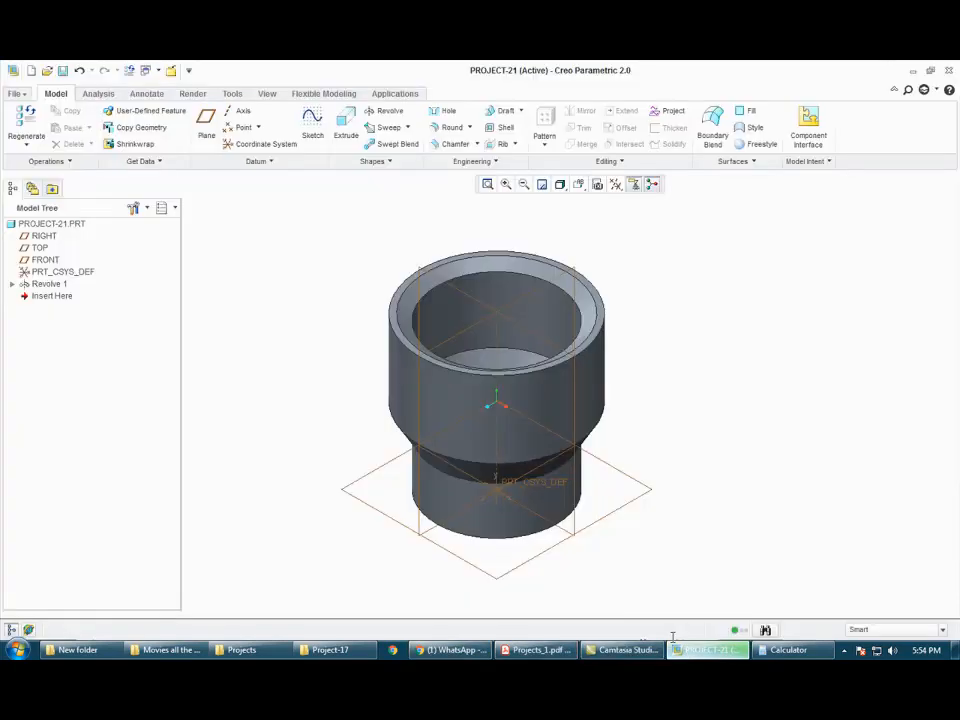
middle_click_drag(401, 499, 377, 424)
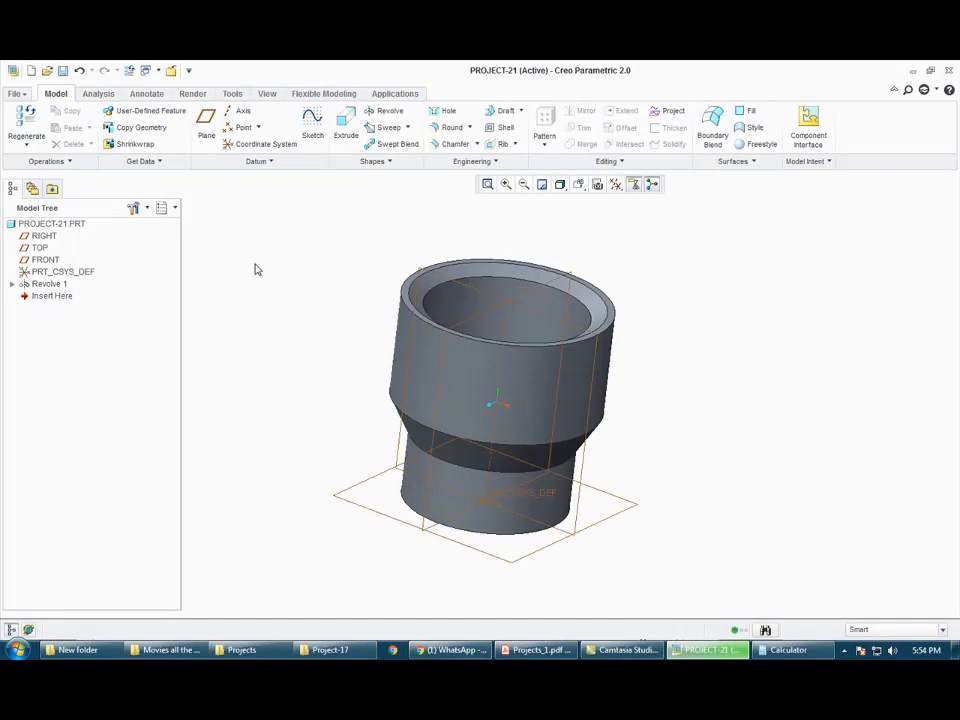
left_click(206, 122)
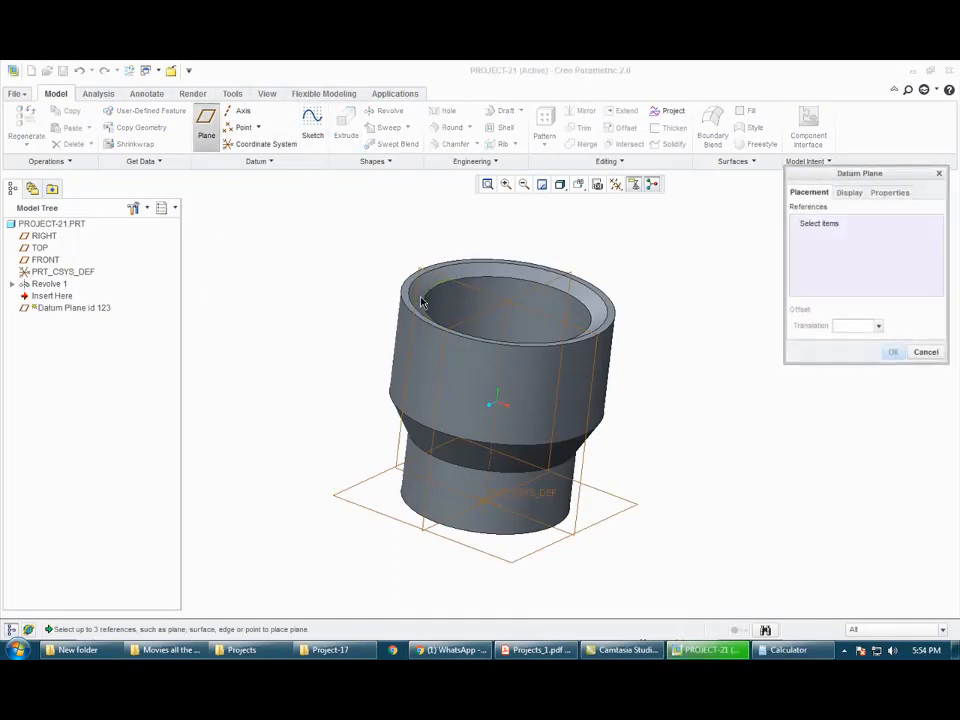
scroll(408, 312, "up", 3)
left_click(405, 314)
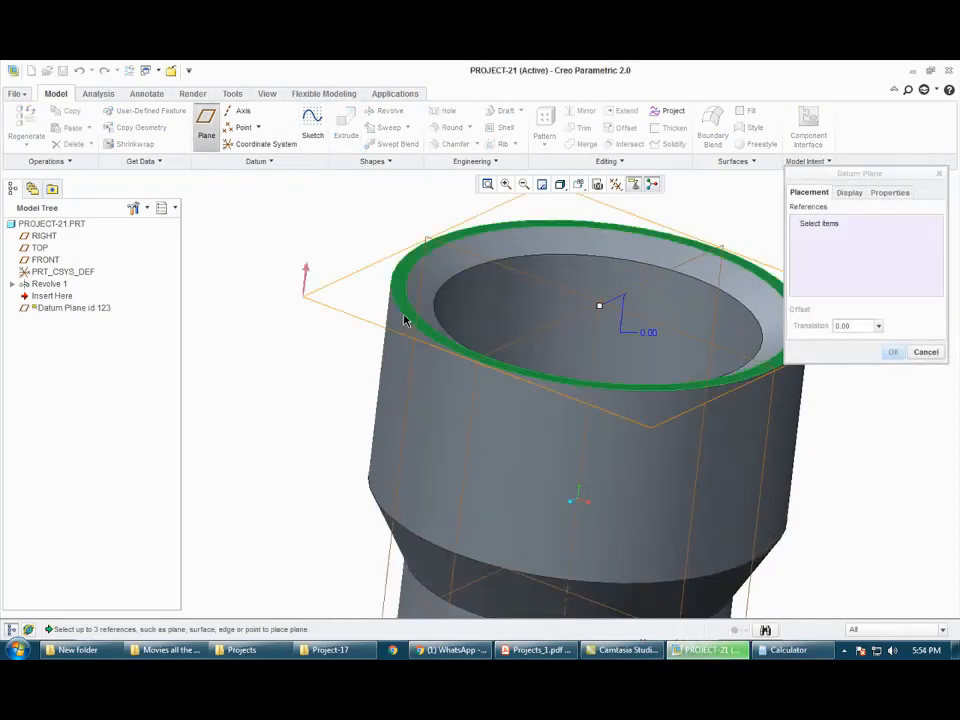
left_click_drag(598, 306, 589, 391)
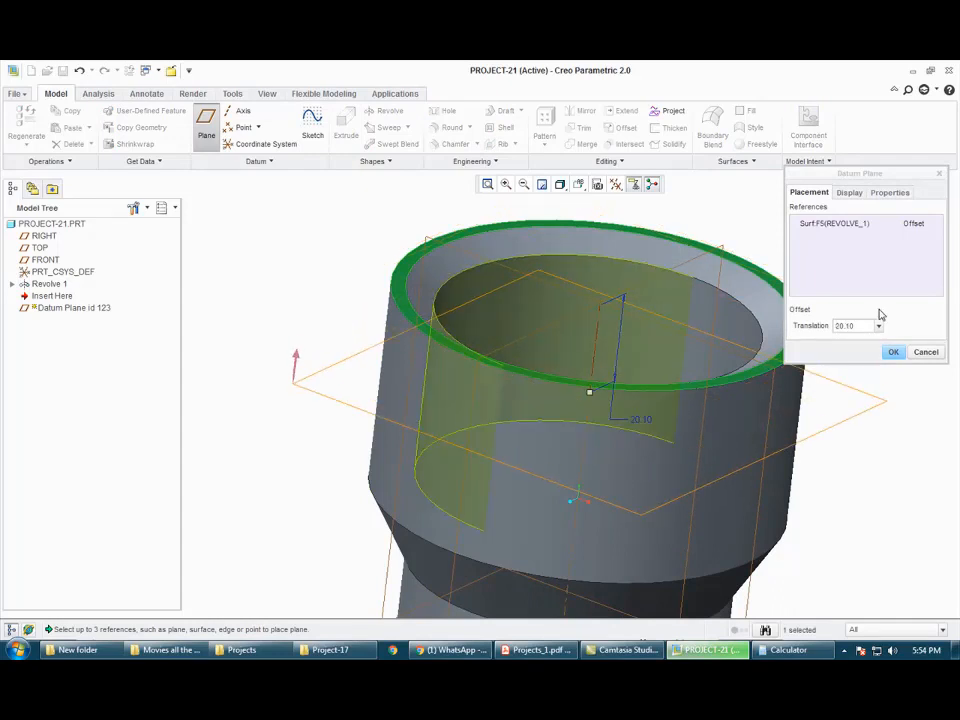
double_click(858, 326)
type("44")
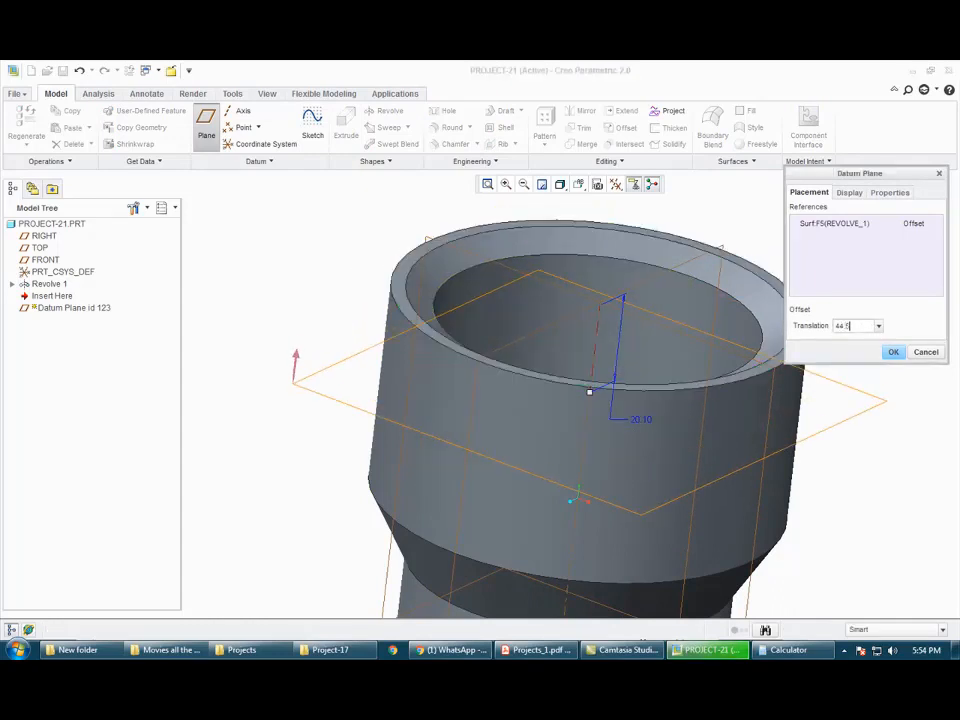
type(".5")
key("Return")
mouse_move(609, 422)
middle_mouse_down()
mouse_move(611, 401)
mouse_move(618, 416)
middle_mouse_up()
left_click(891, 349)
Step: Start an Extrude sketch on the new offset datum plane and orient it to the 2D sketch view
scroll(611, 380, "up", 4)
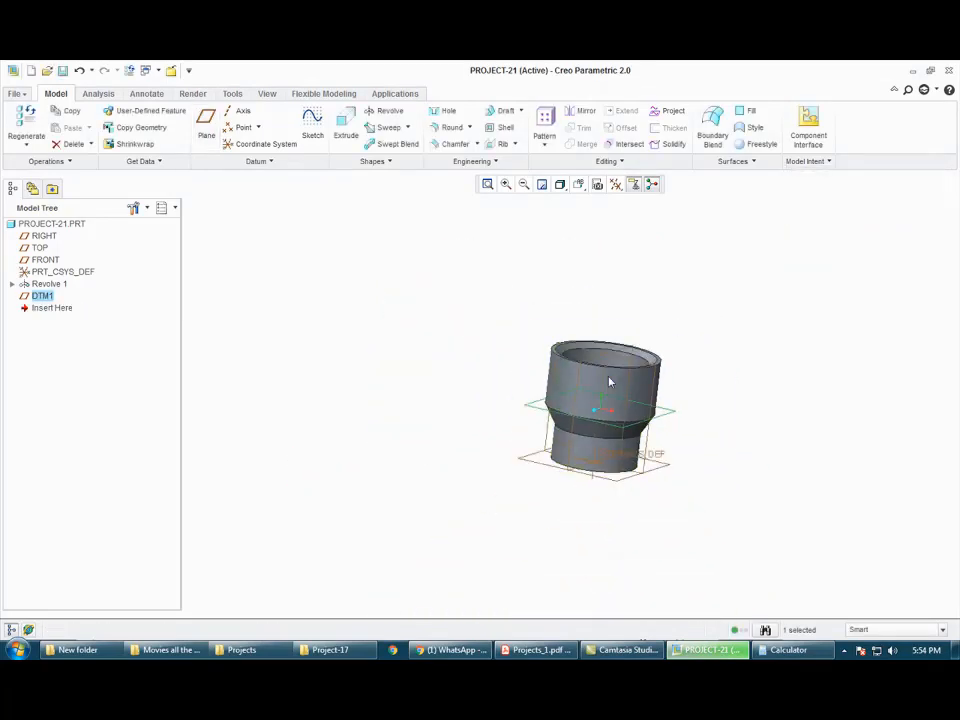
middle_click_drag(463, 358, 489, 374)
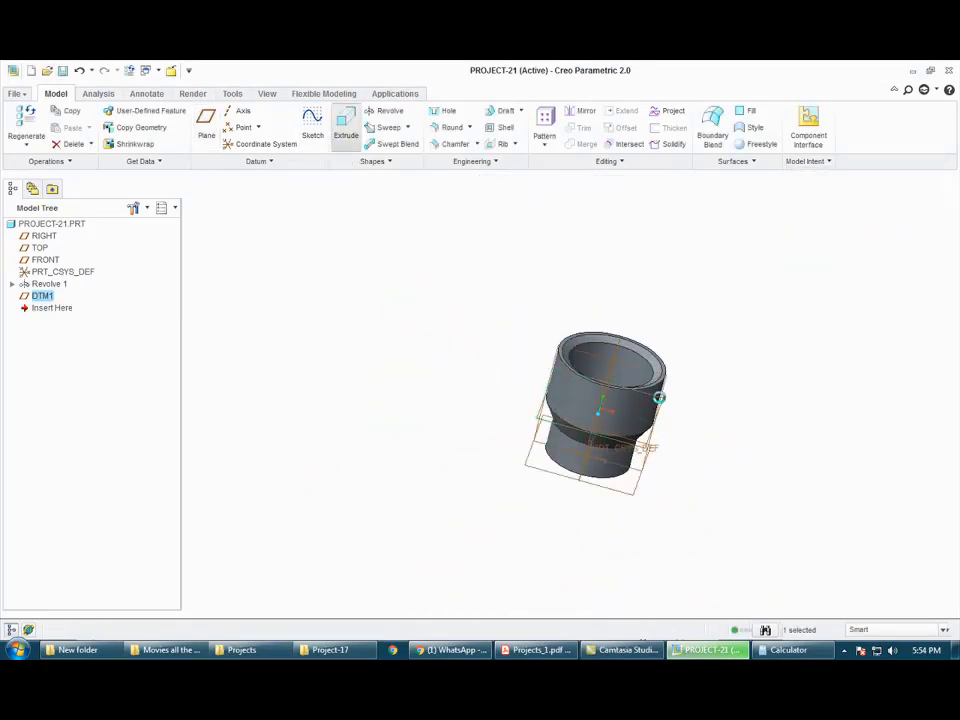
left_click(345, 128)
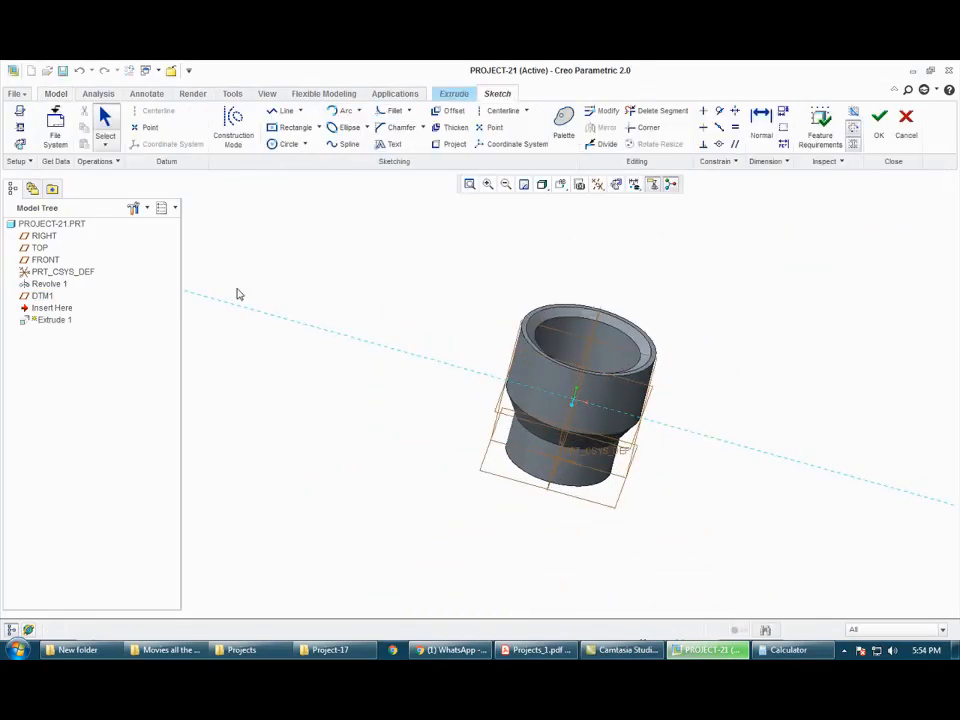
left_click(20, 143)
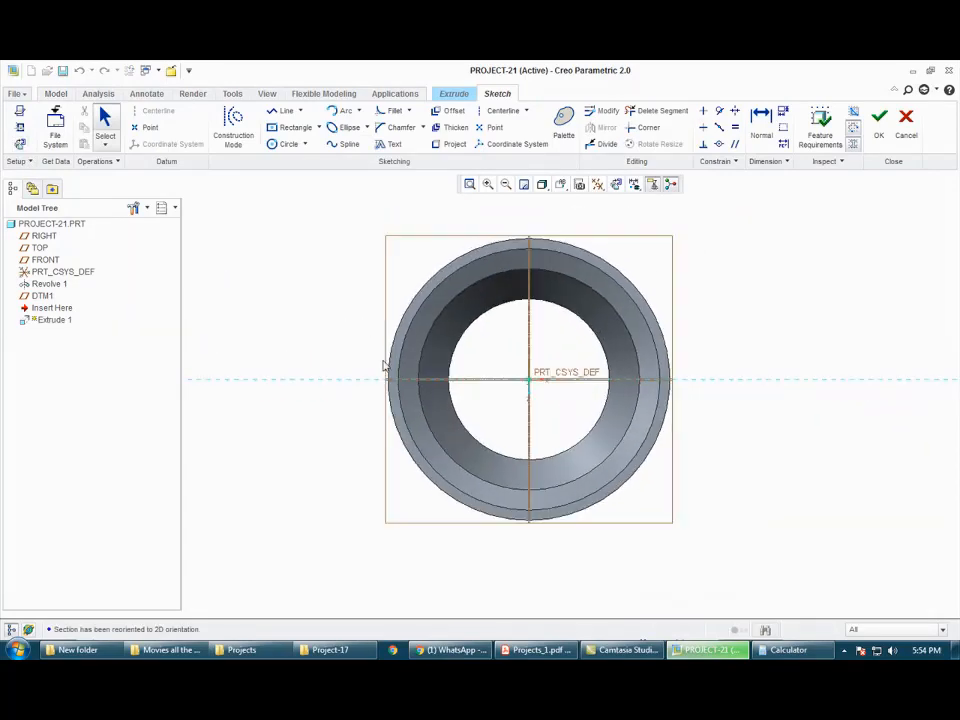
middle_click_drag(383, 365, 296, 358)
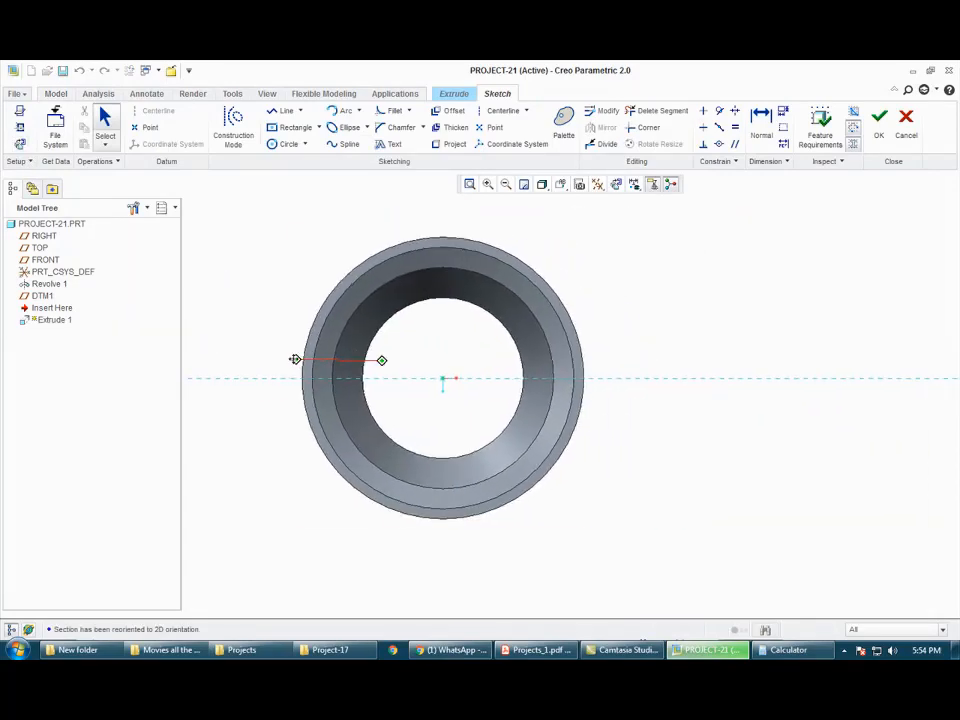
Step: Add the RIGHT plane and the body's outermost and innermost circular surfaces as sketch references
left_click(319, 127)
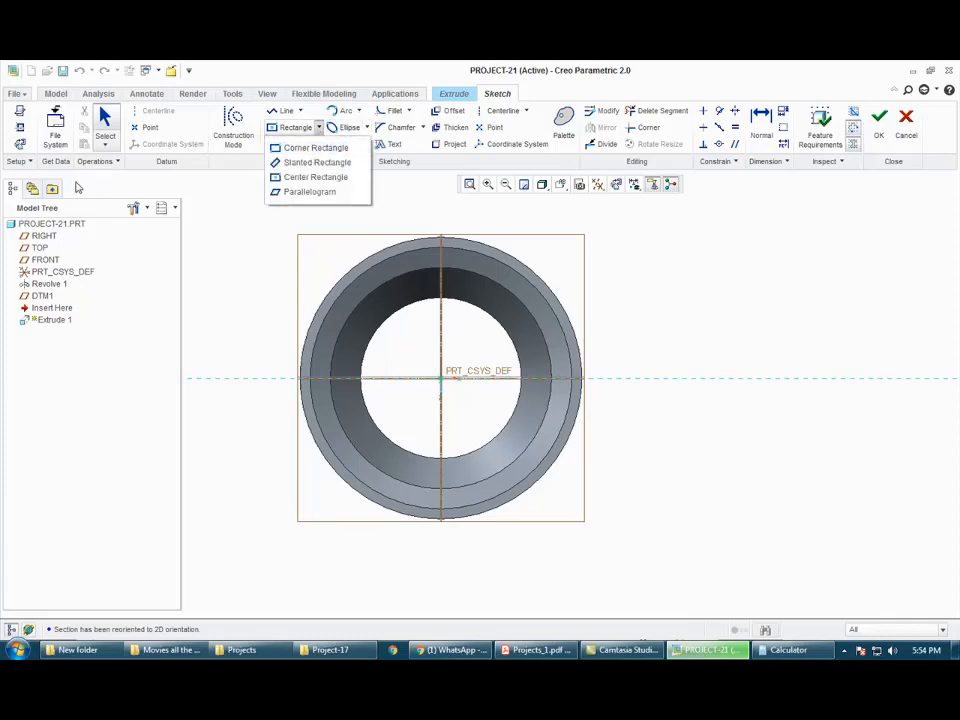
left_click(18, 126)
left_click(441, 364)
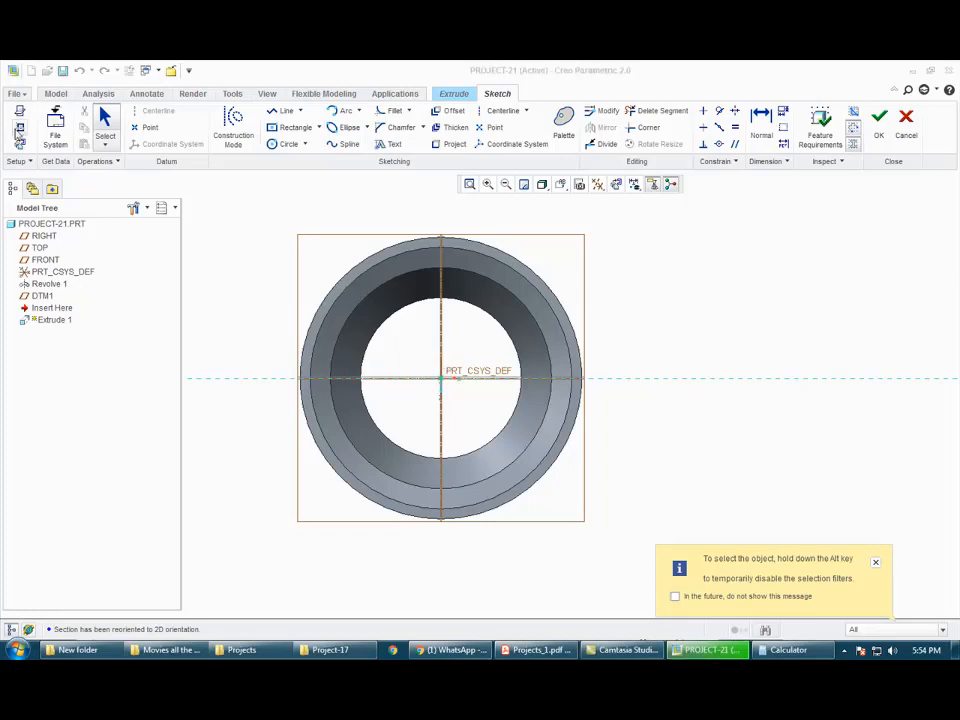
left_click(19, 127)
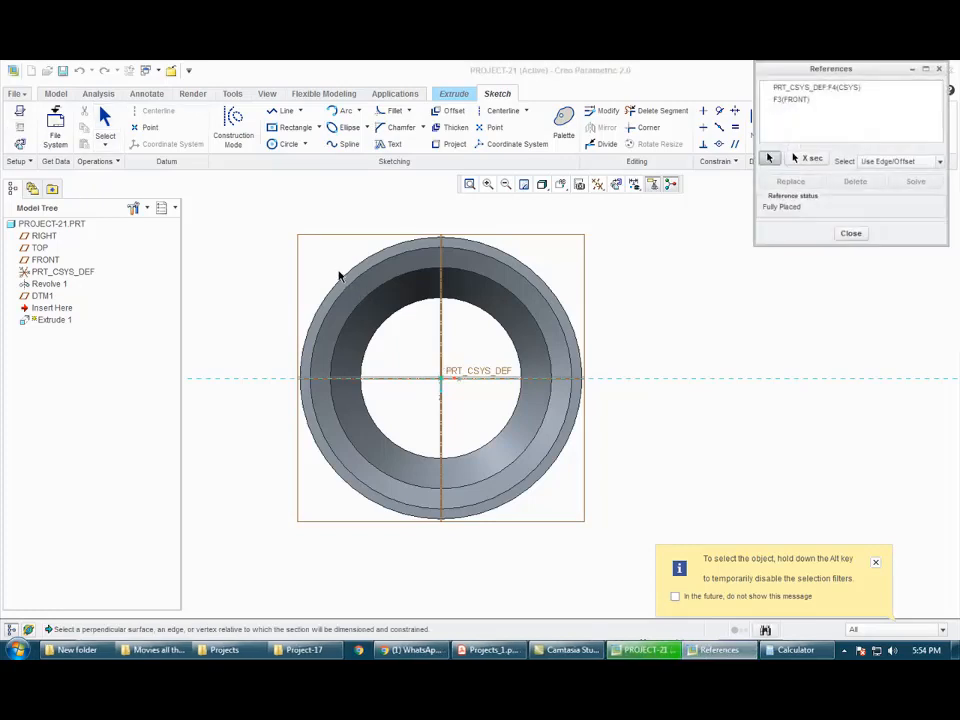
left_click(446, 354)
left_click(518, 390)
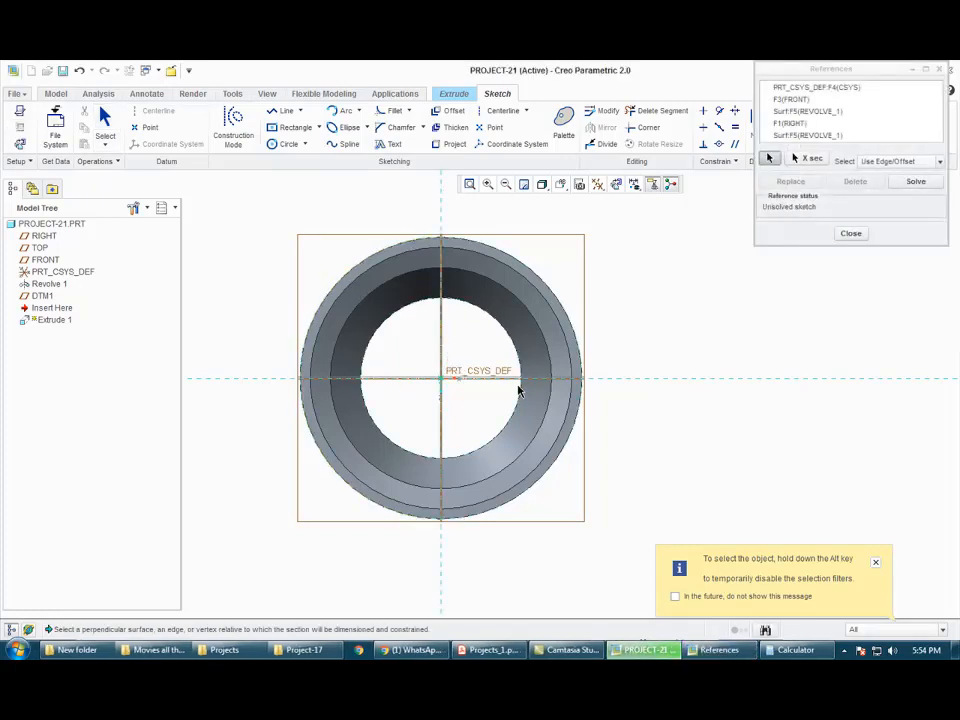
left_click(562, 322)
left_click(846, 238)
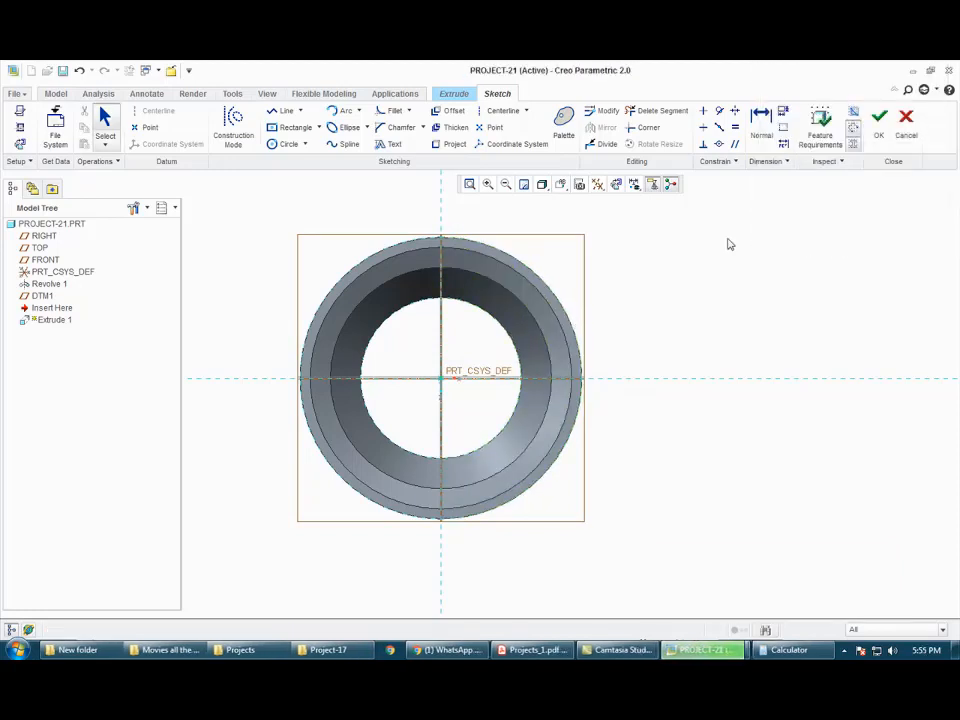
Step: Switch the rectangle tool from Center Rectangle to Corner Rectangle
left_click(295, 127)
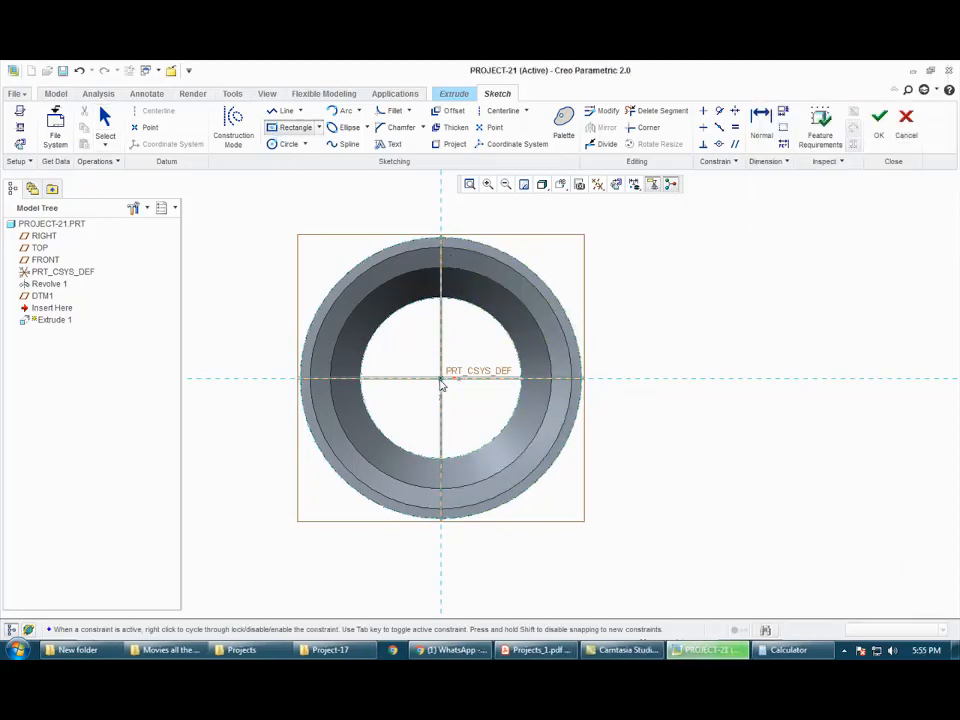
left_click(319, 127)
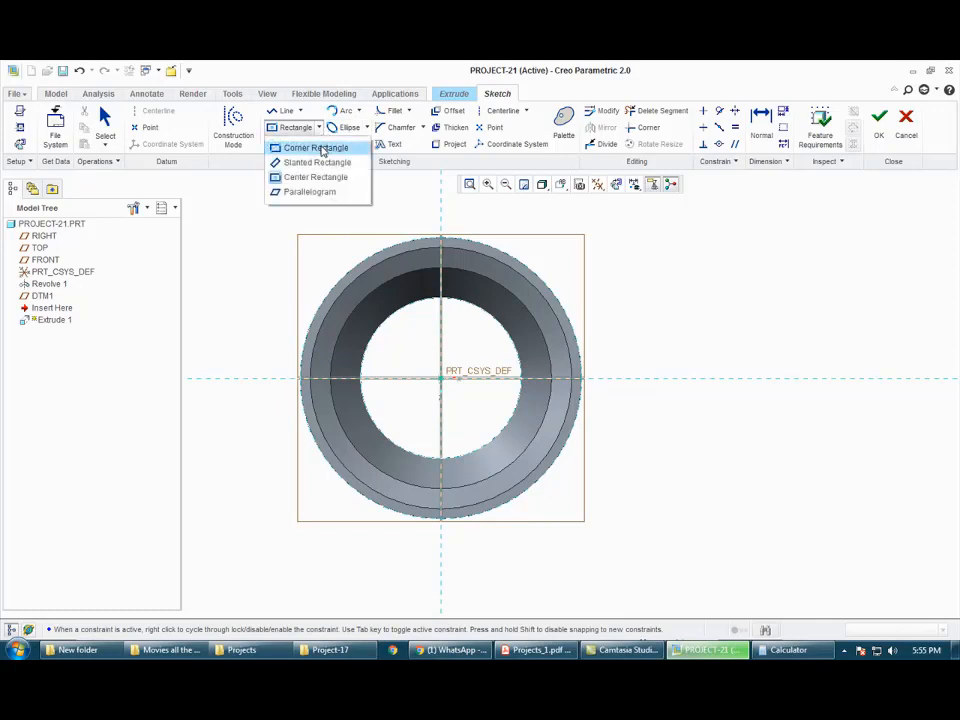
left_click(322, 149)
left_click(439, 235)
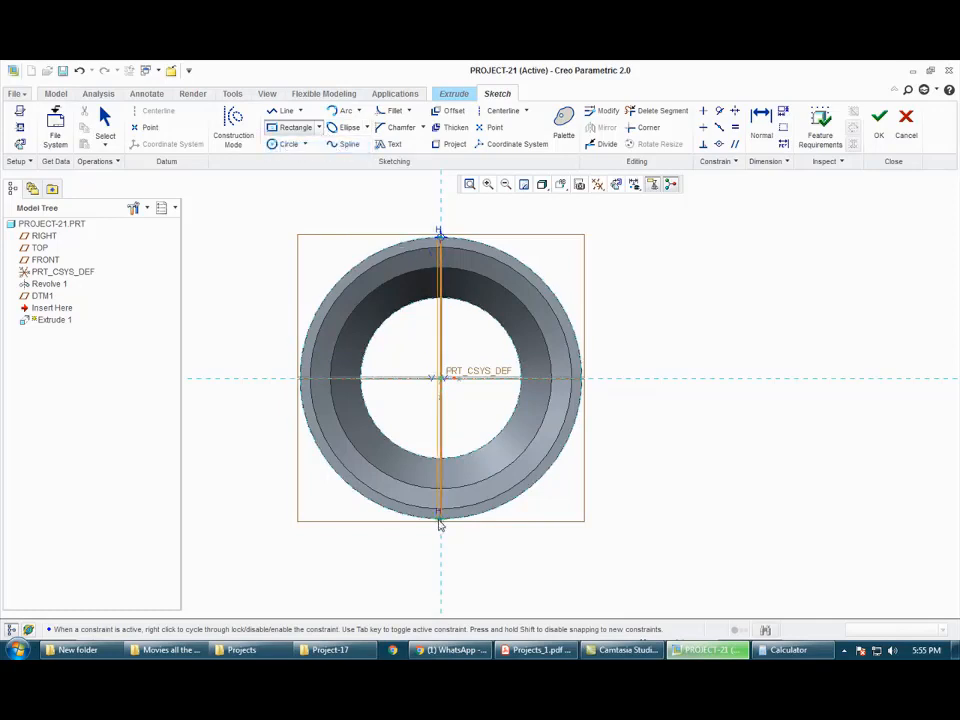
left_click(440, 520)
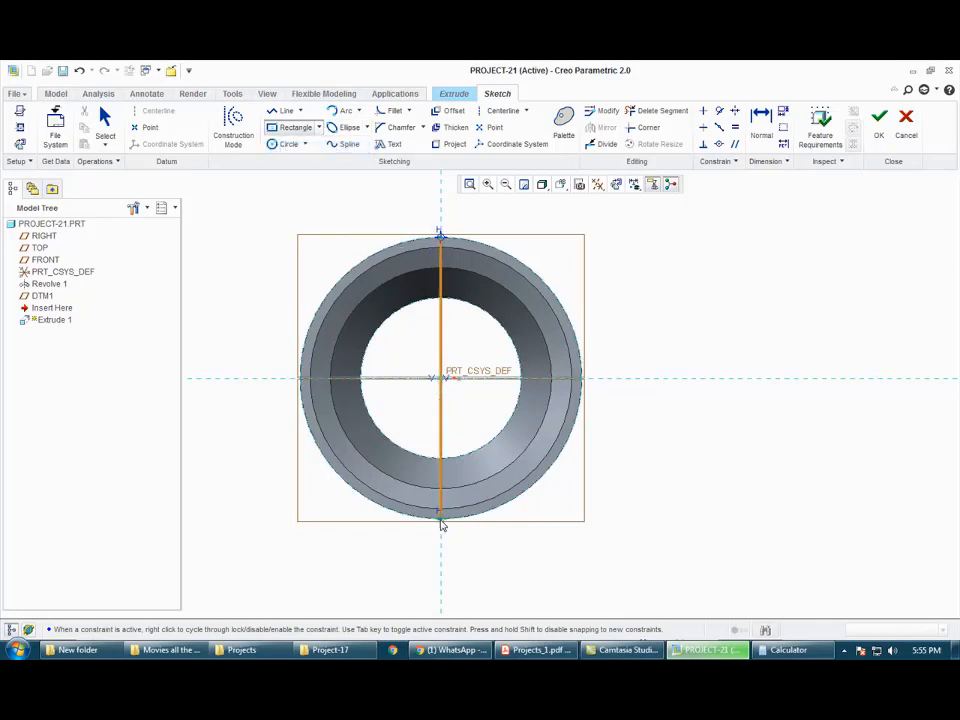
middle_click(506, 515)
Step: Draw a rectangle about 116 mm long from the vertical reference outward to the right, spanning the full diameter of the outer circle
left_click(282, 129)
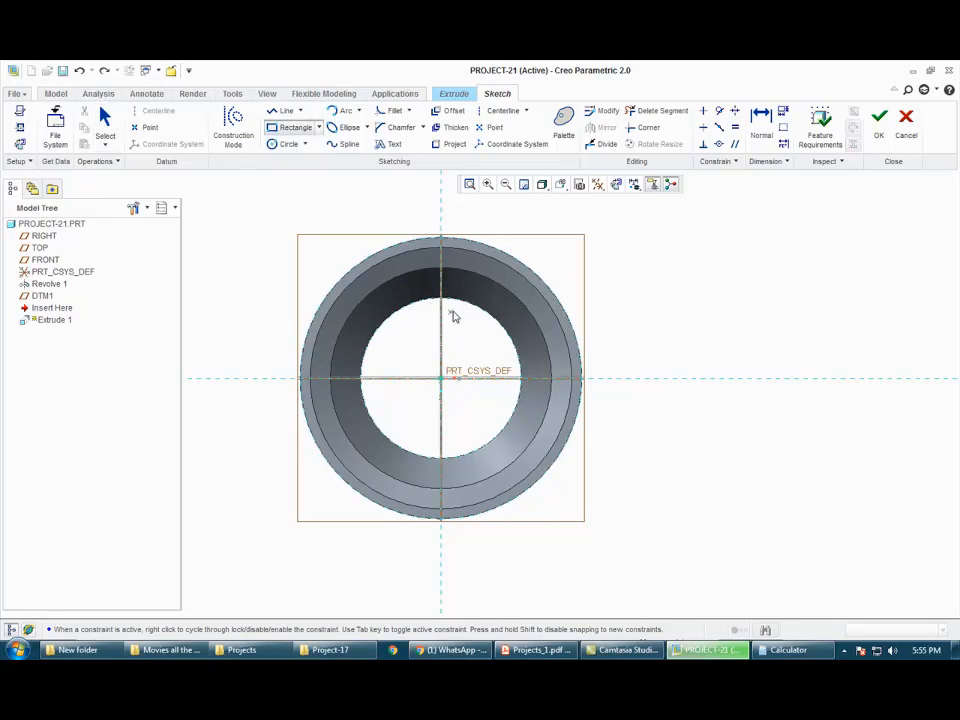
left_click(443, 237)
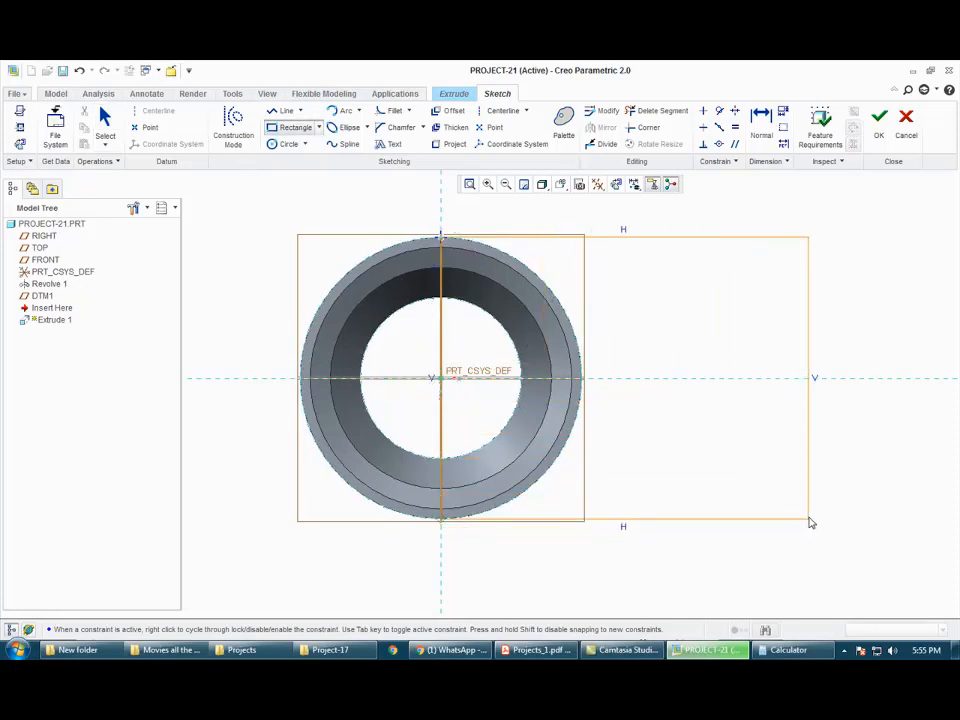
left_click(809, 519)
left_click(104, 125)
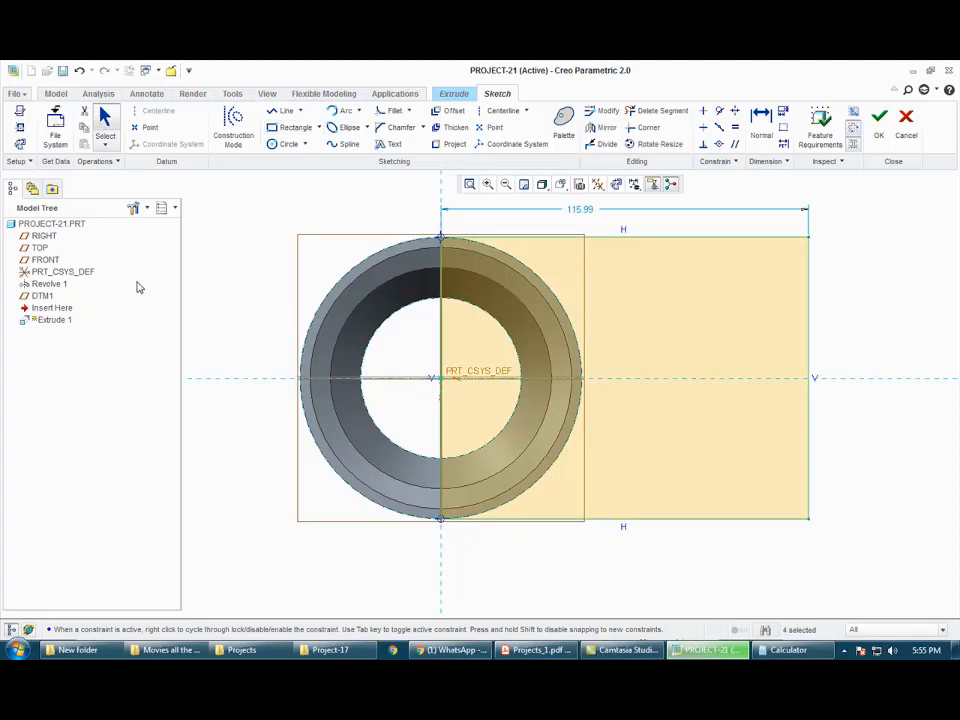
scroll(275, 318, "down", 2)
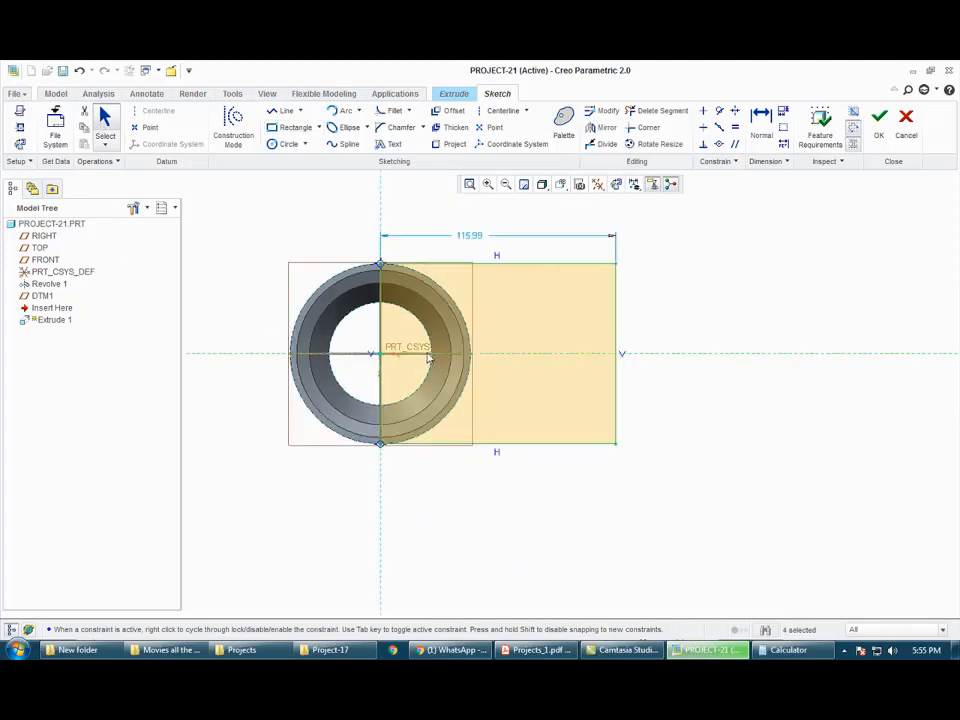
scroll(428, 364, "up", 2)
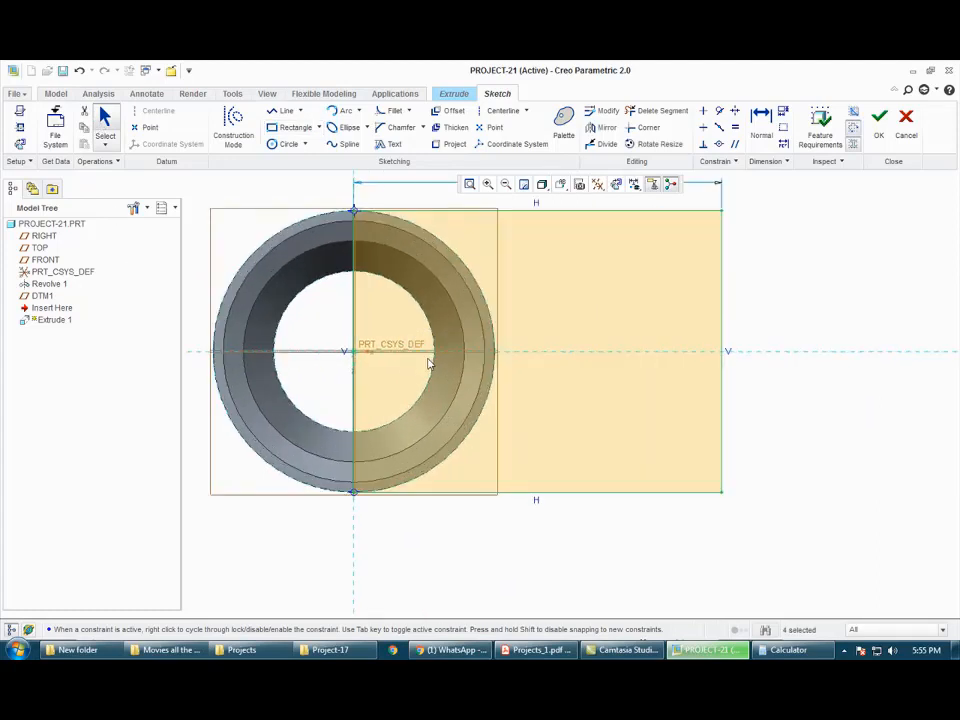
scroll(428, 364, "down", 1)
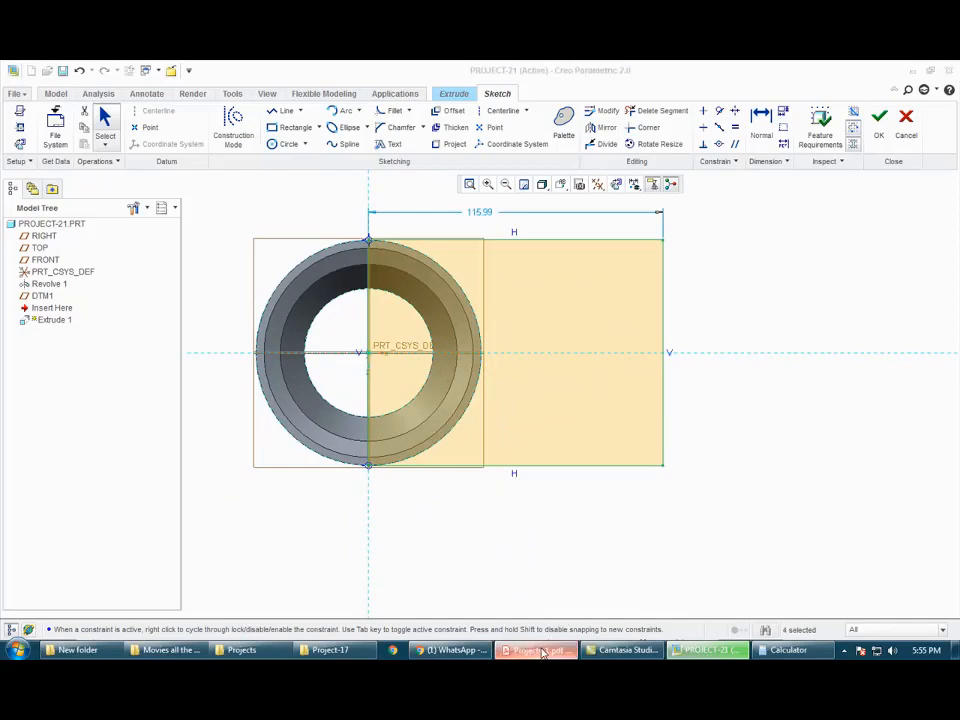
Step: Check the arm length in the PDF drawing, and in Creo set the rectangle's length to 139.7 mm
key("alt+Tab")
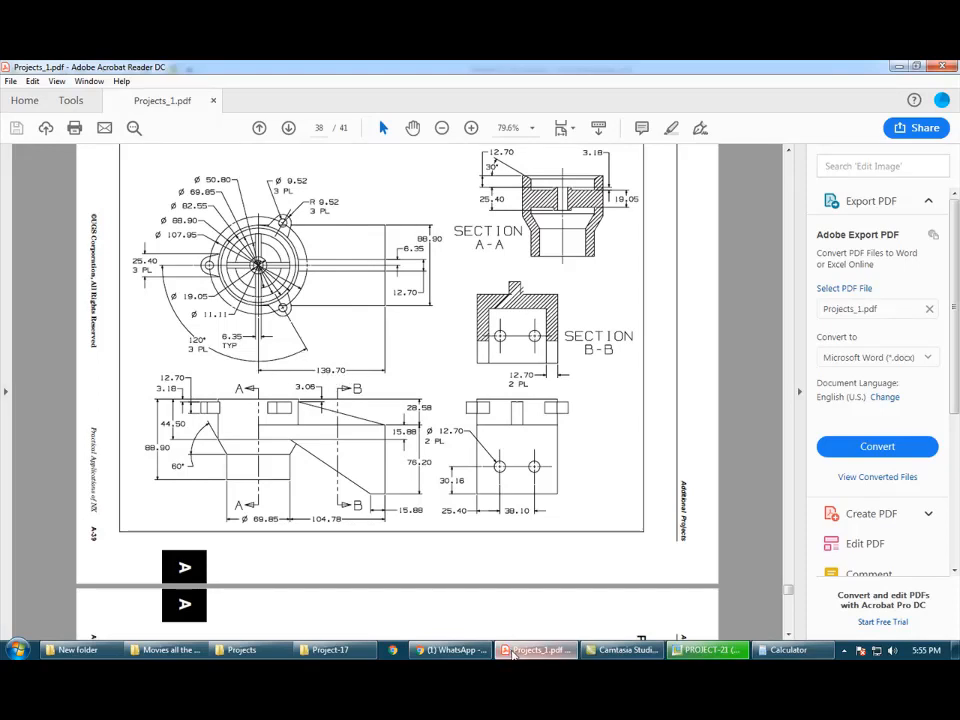
left_click(698, 653)
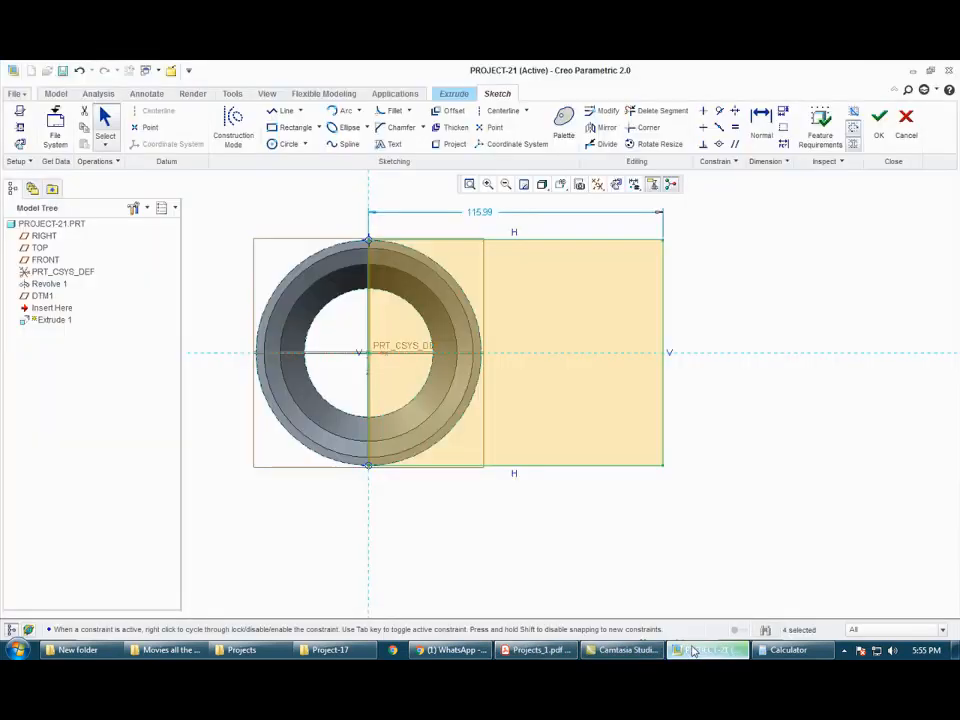
double_click(481, 210)
type("1")
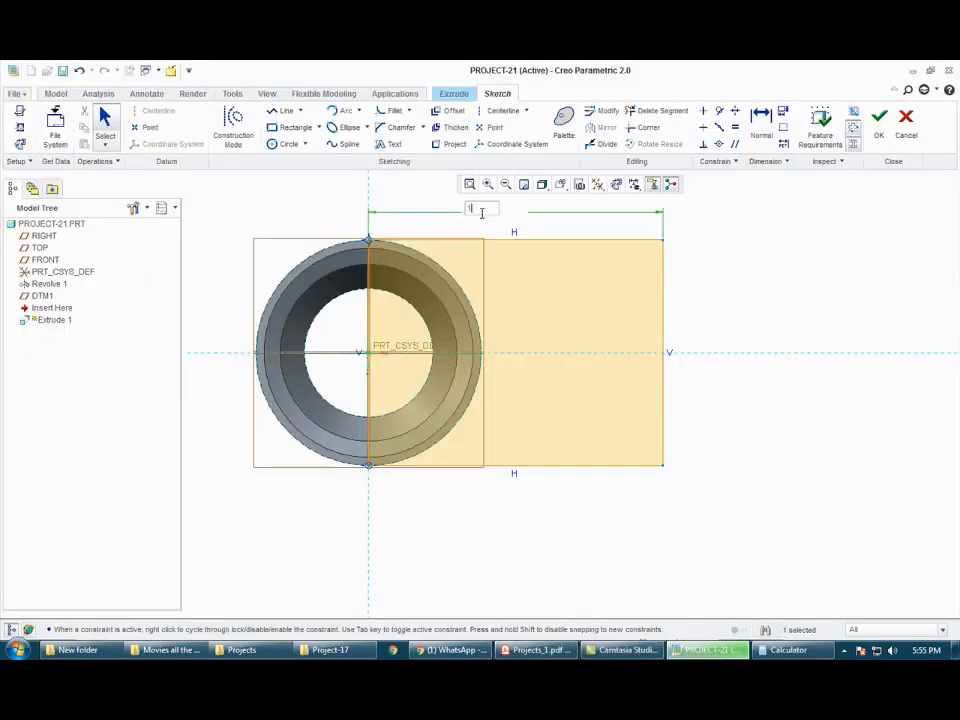
type("39.7")
key("Return")
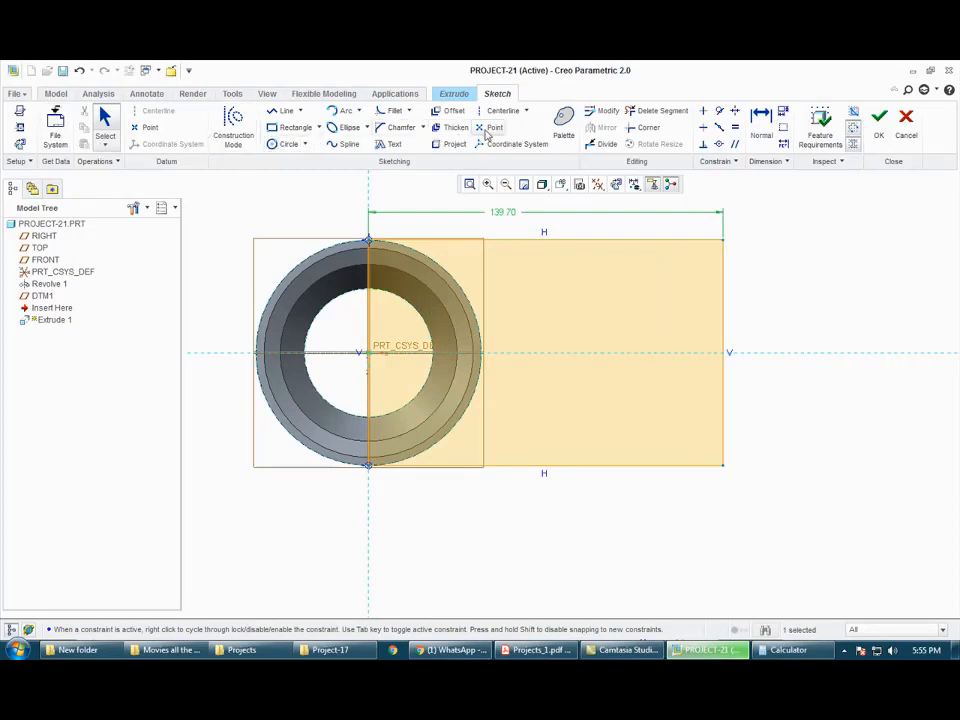
Step: Project the half of the body's second-largest circular edge that lies inside the rectangle into the sketch
left_click(447, 143)
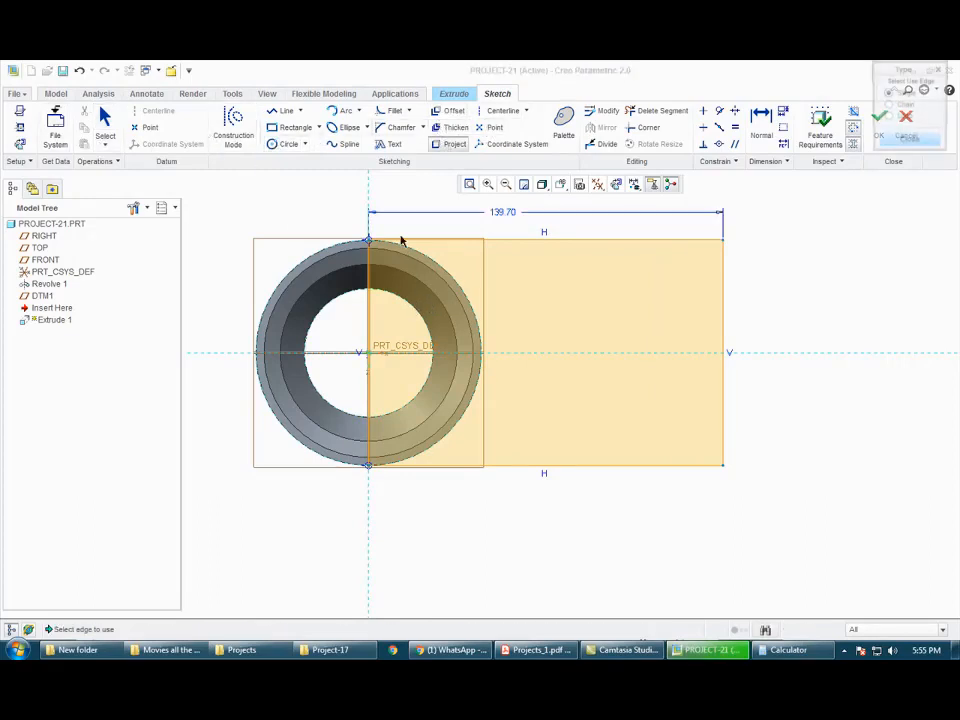
left_click(451, 295)
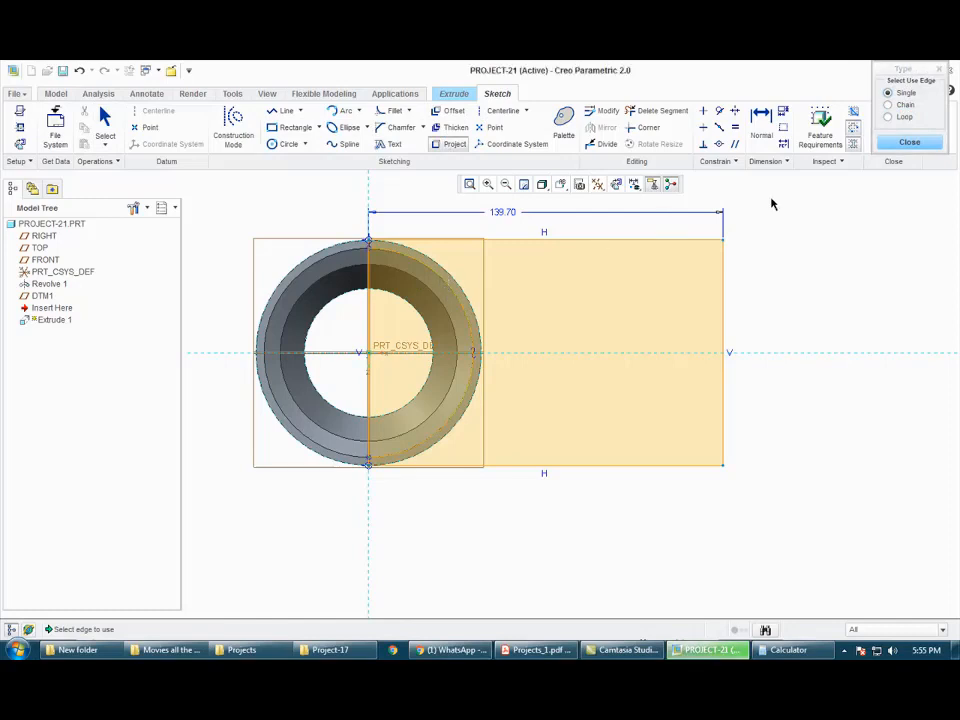
left_click(904, 142)
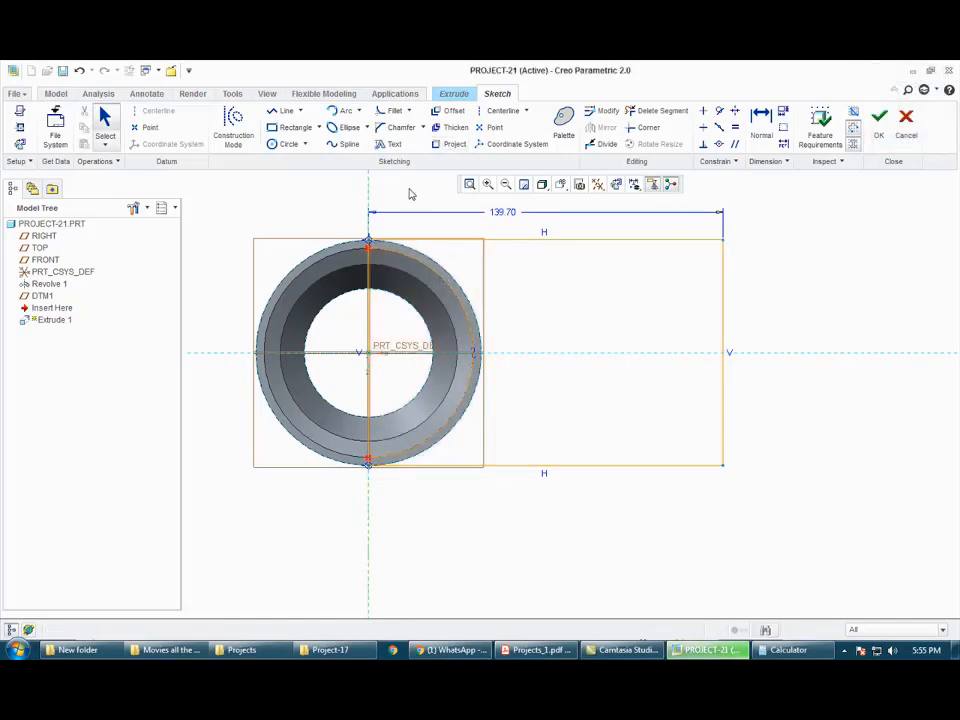
Step: Trim away the rectangle's vertical side through the body's centre, undoing the mistaken trims so that the whole projected arc is kept
left_click(657, 110)
mouse_move(352, 295)
left_mouse_down()
mouse_move(360, 385)
mouse_move(371, 397)
left_mouse_up()
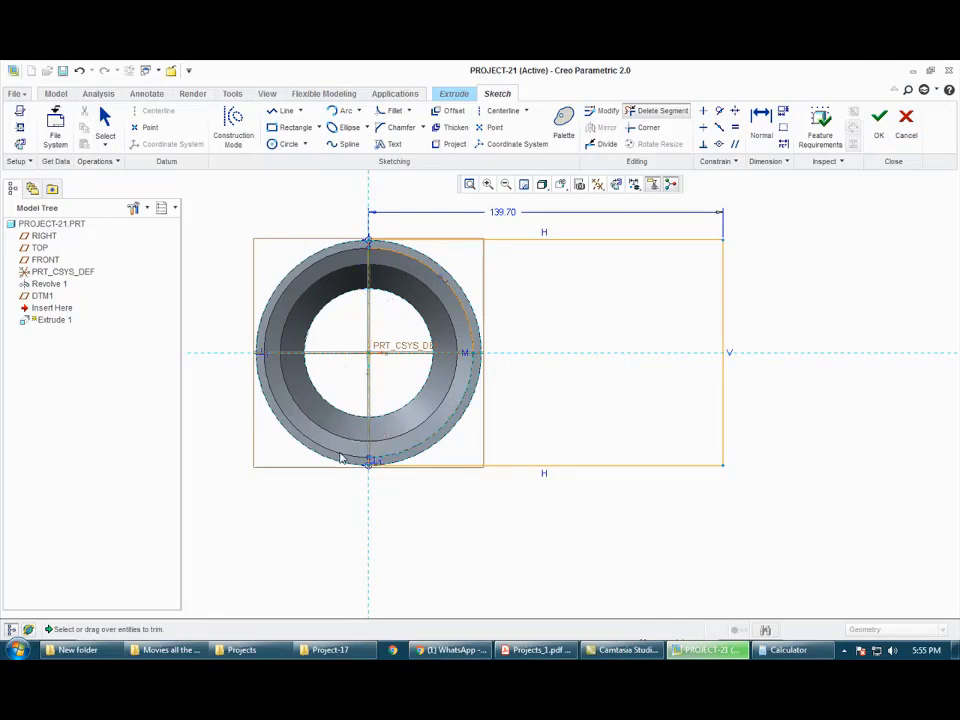
scroll(345, 456, "down", 1)
scroll(345, 456, "up", 2)
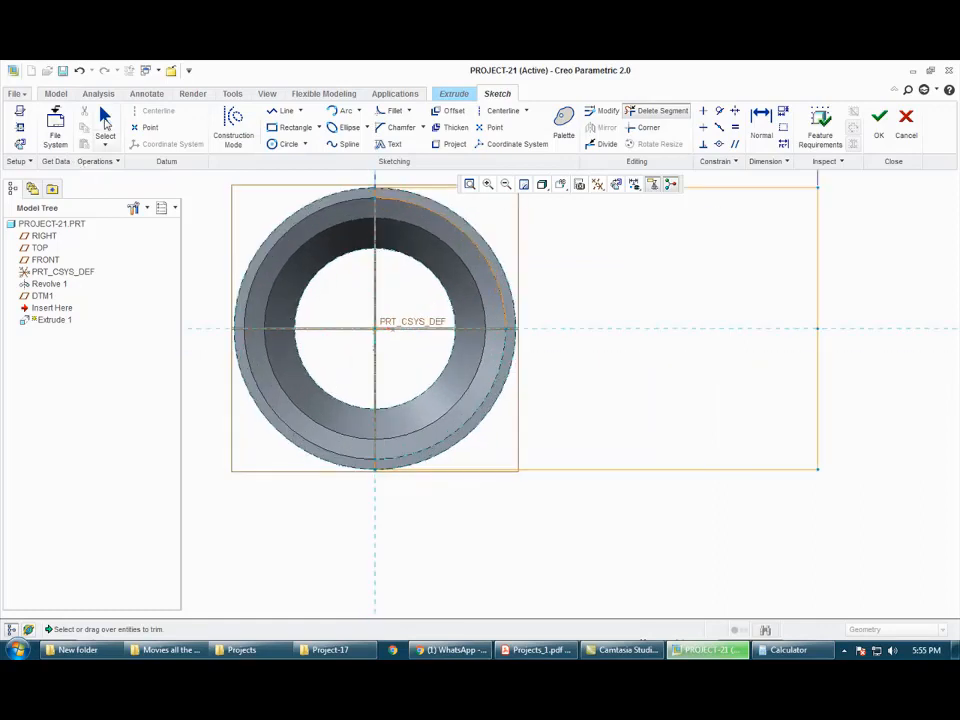
left_click(103, 117)
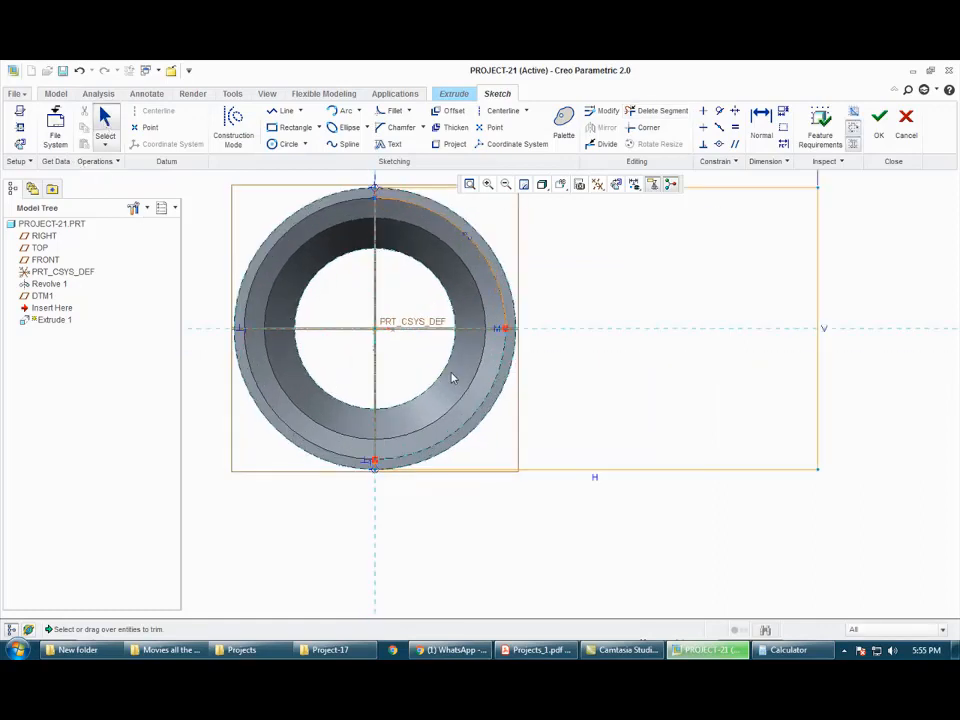
key("ctrl+z")
key("ctrl+z")
left_click(656, 110)
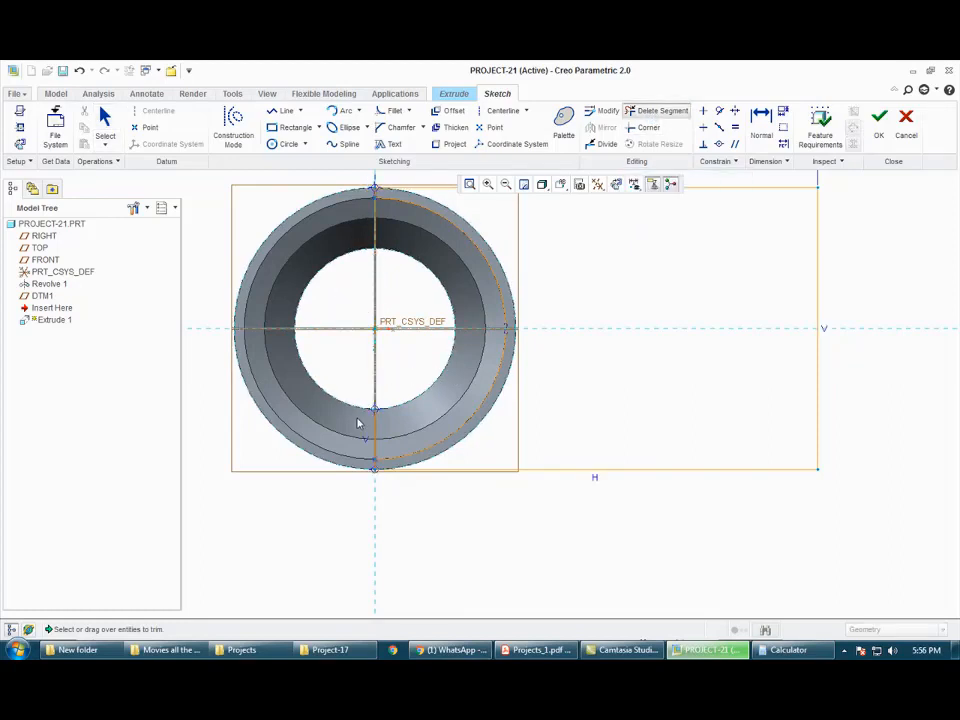
left_click(370, 454)
left_click(105, 120)
Step: Check the arm thickness in the PDF drawing, and in Creo finish the sketch and extrude the arm profile 15.88 mm
scroll(420, 401, "down", 1)
mouse_move(420, 401)
middle_mouse_down()
mouse_move(385, 340)
mouse_move(373, 338)
mouse_move(390, 345)
middle_mouse_up()
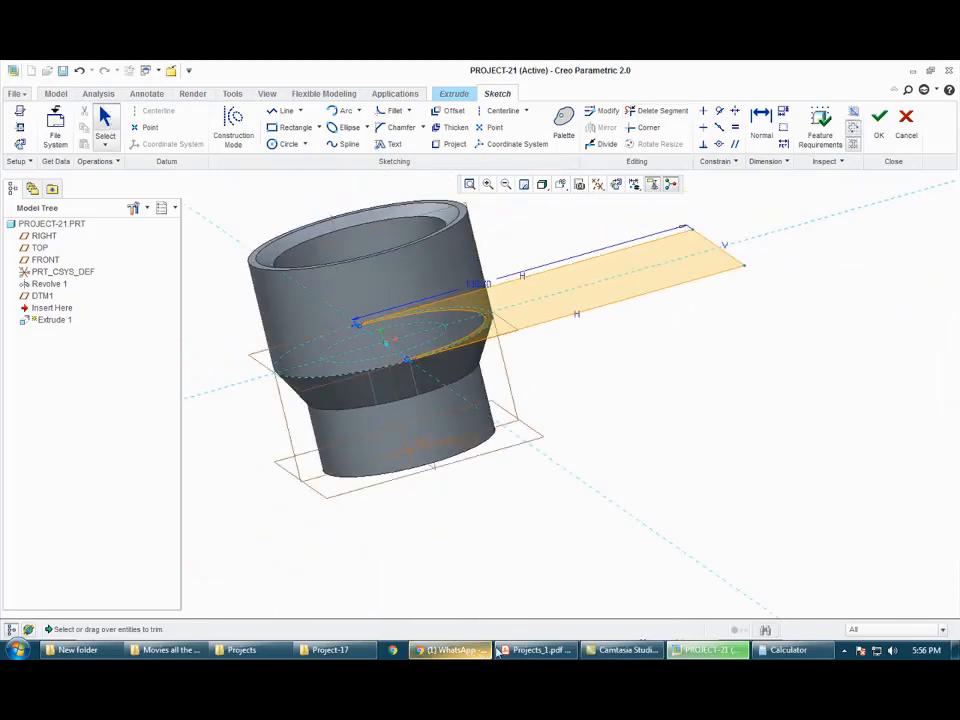
left_click(537, 650)
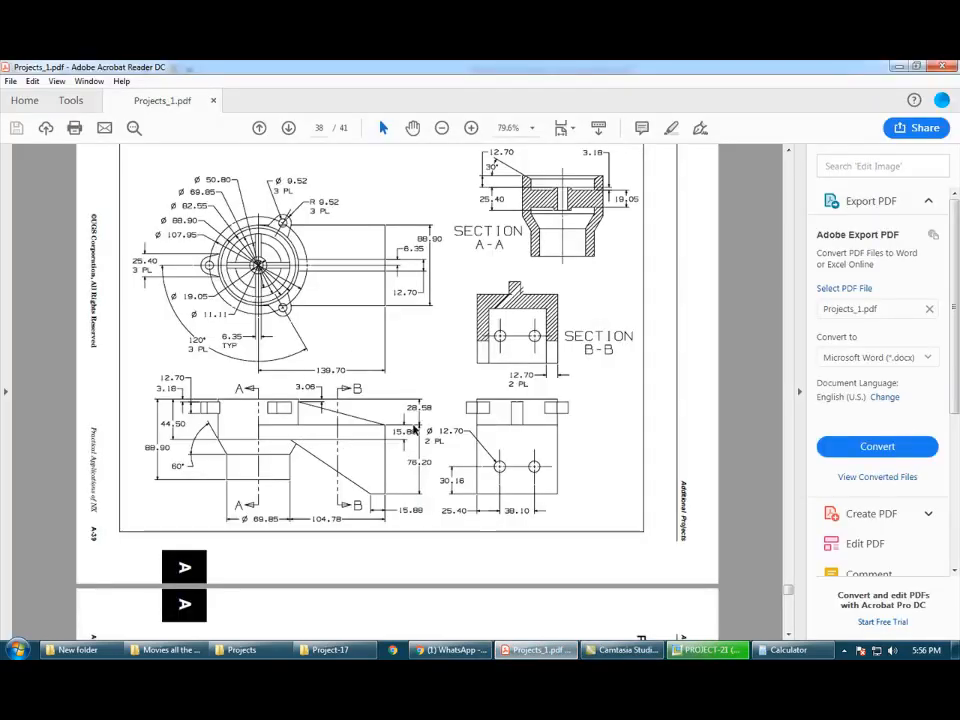
left_click(554, 652)
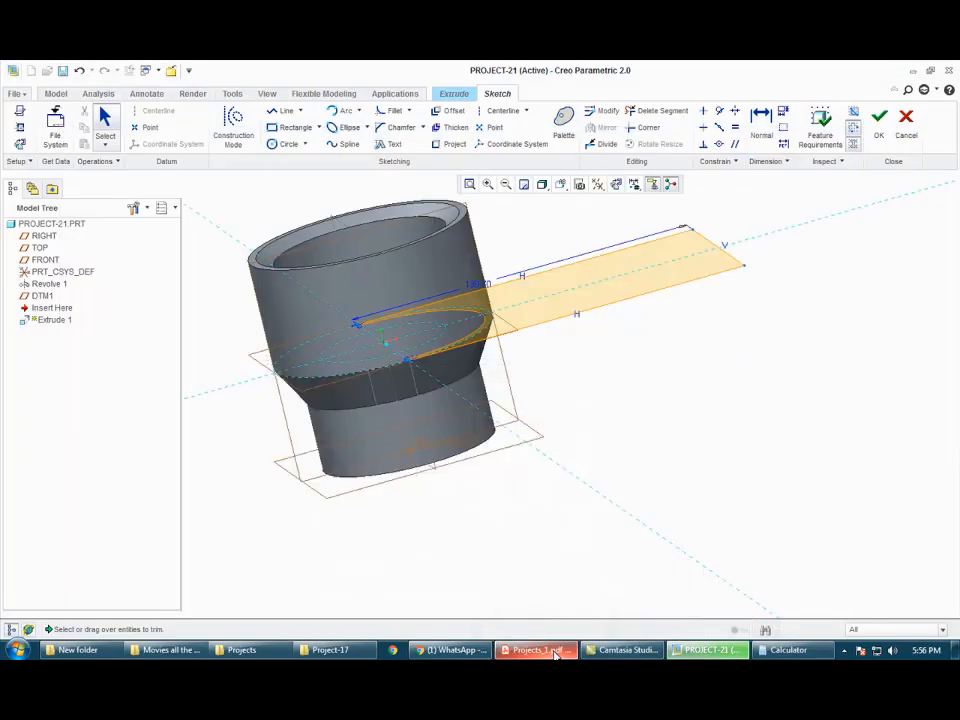
left_click(879, 120)
double_click(100, 127)
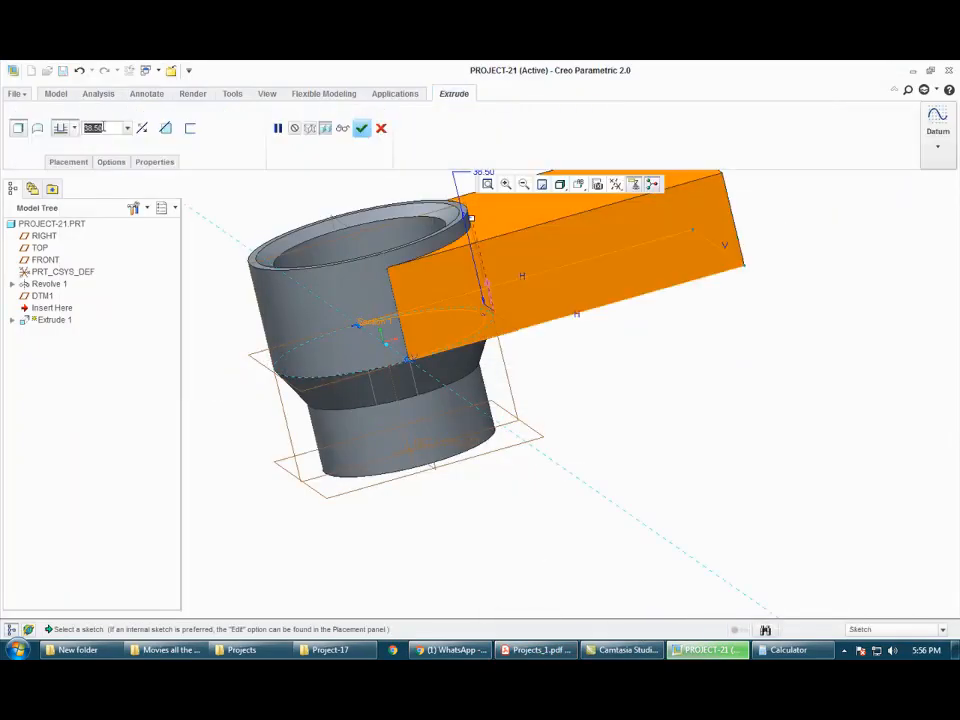
type("15.88")
key("Return")
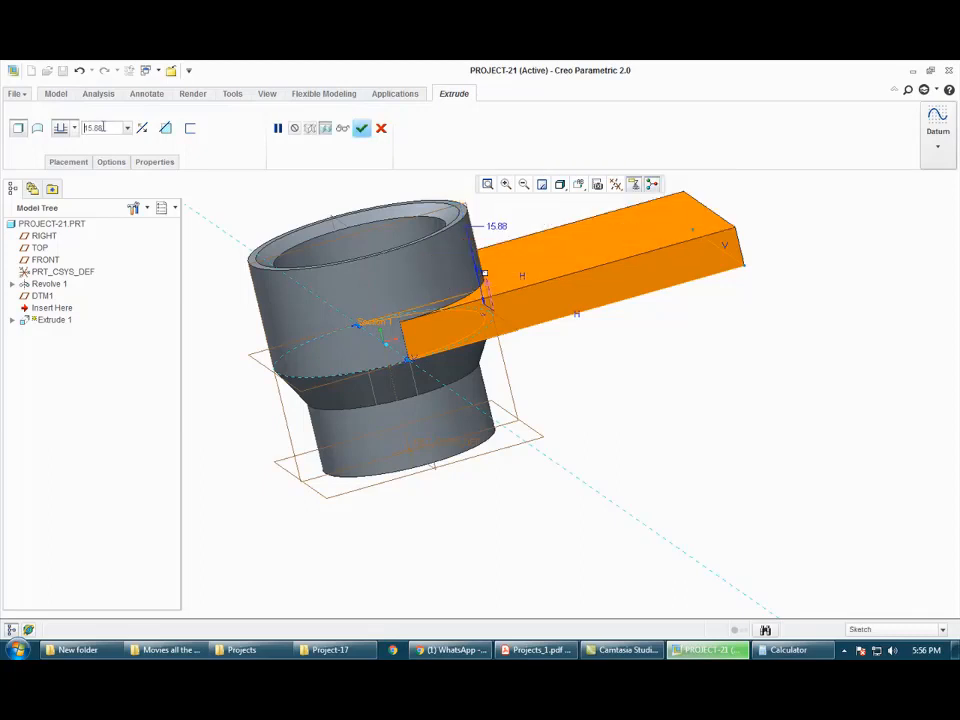
middle_click(238, 403)
middle_click_drag(313, 484, 297, 501)
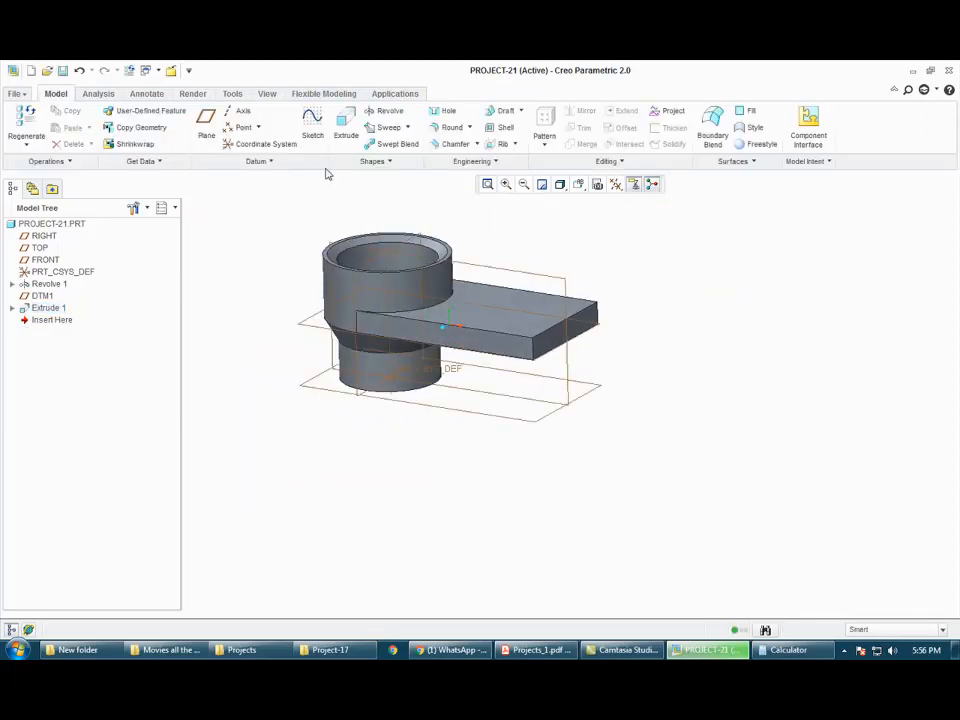
Step: Consult the PDF drawing, and in Creo start an extrude sketch on the arm's end face with its side and upper edges as references
left_click(538, 650)
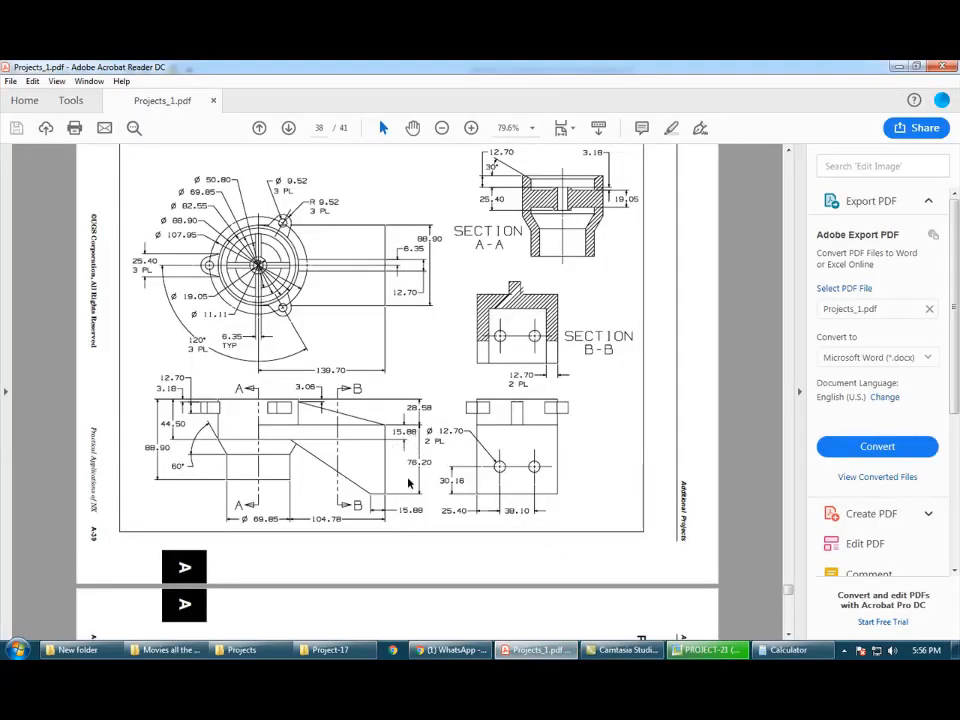
left_click(709, 650)
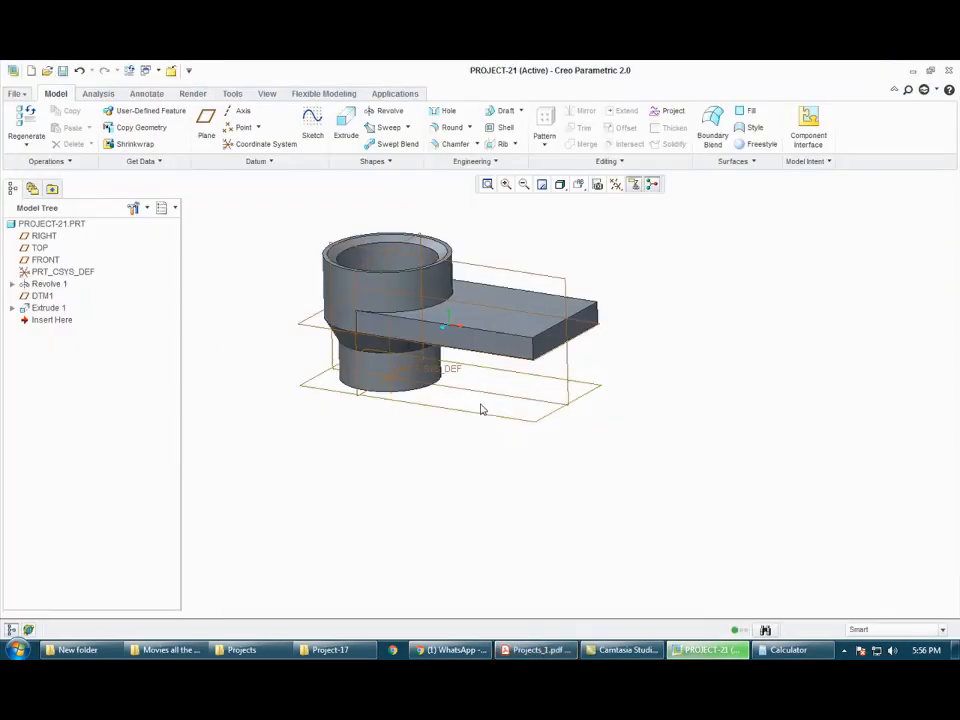
left_click(345, 125)
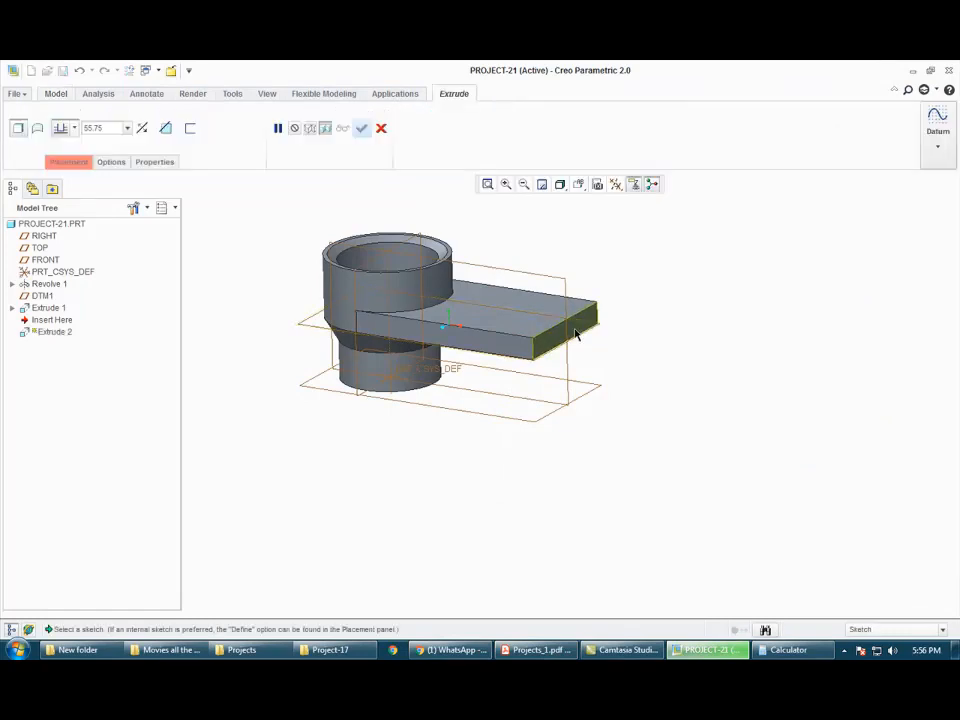
left_click(20, 144)
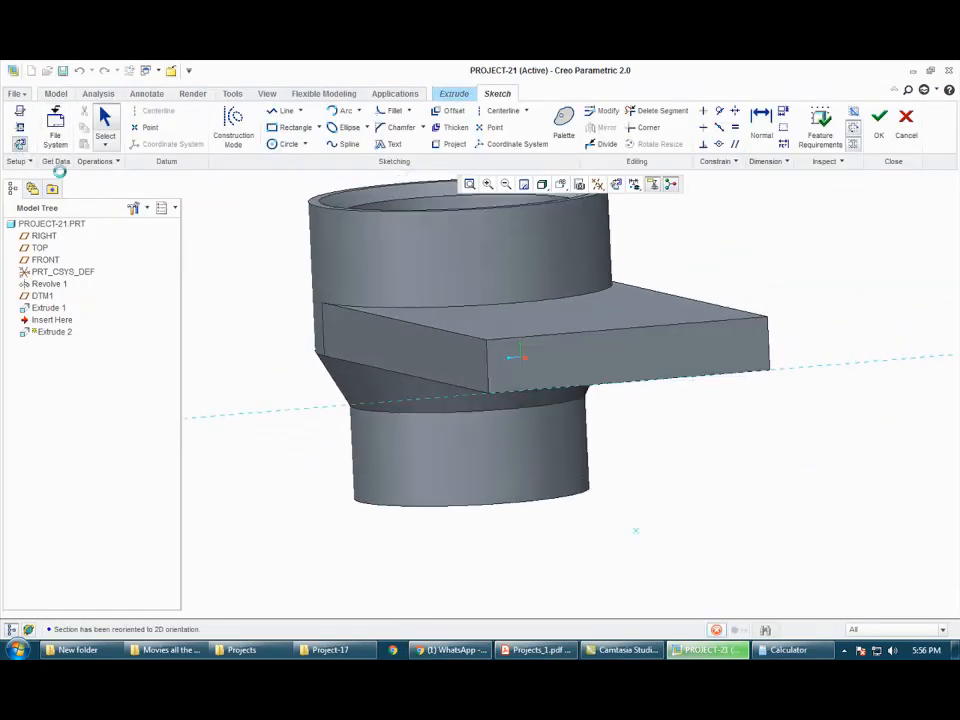
left_click(397, 348)
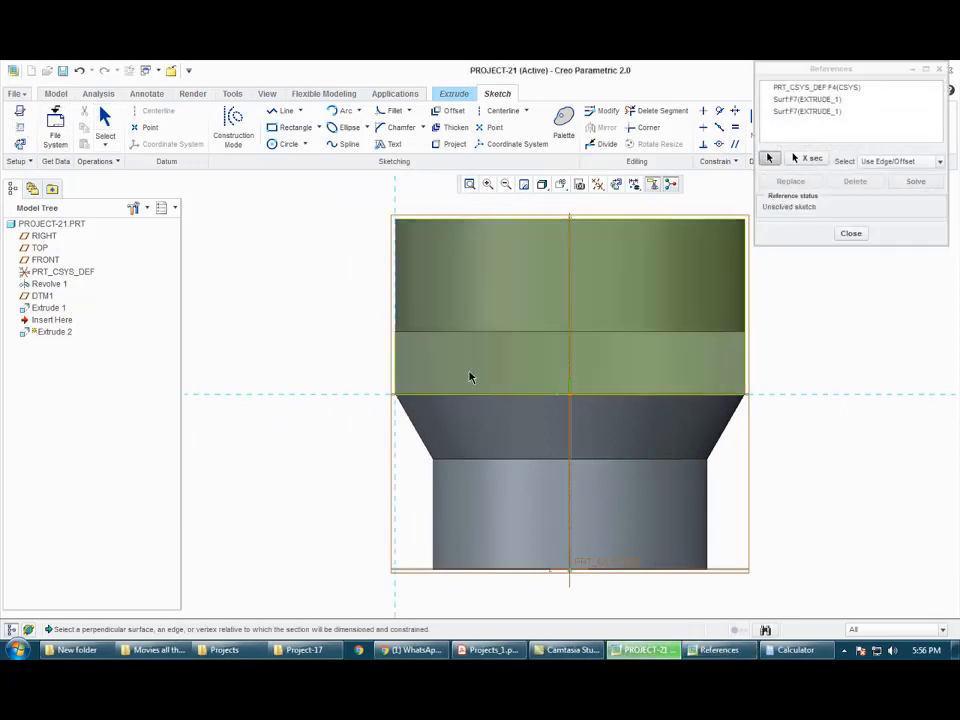
left_click(748, 366)
left_click(720, 332)
middle_click_drag(654, 377, 527, 310, "shift")
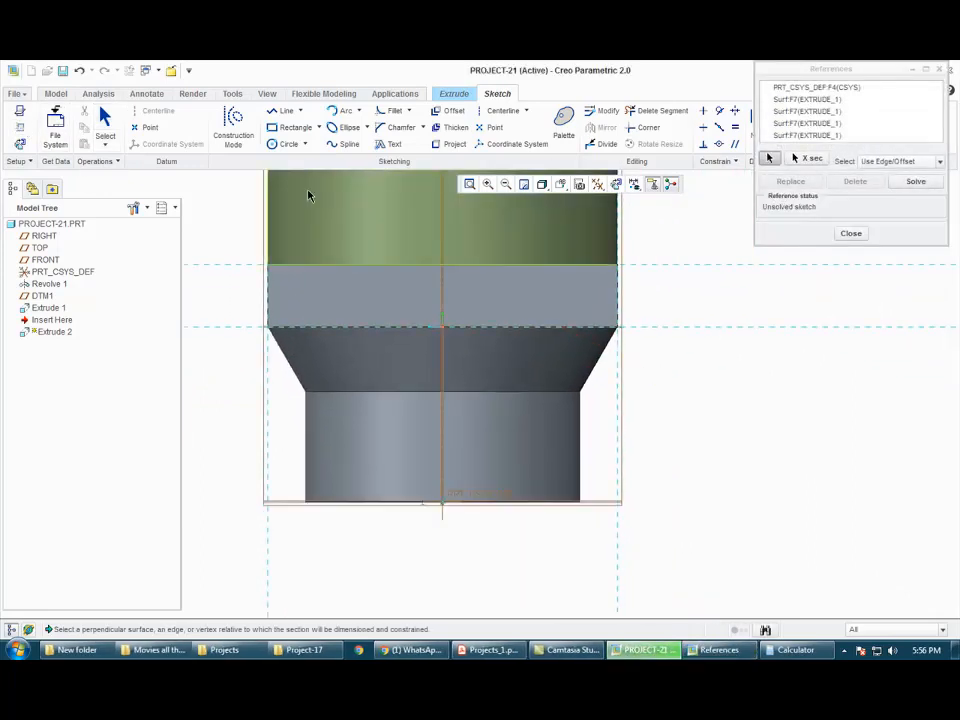
Step: Draw a rectangle across the full width of the arm's end face, from its upper edge about 67 mm downward
left_click(296, 127)
left_click(267, 265)
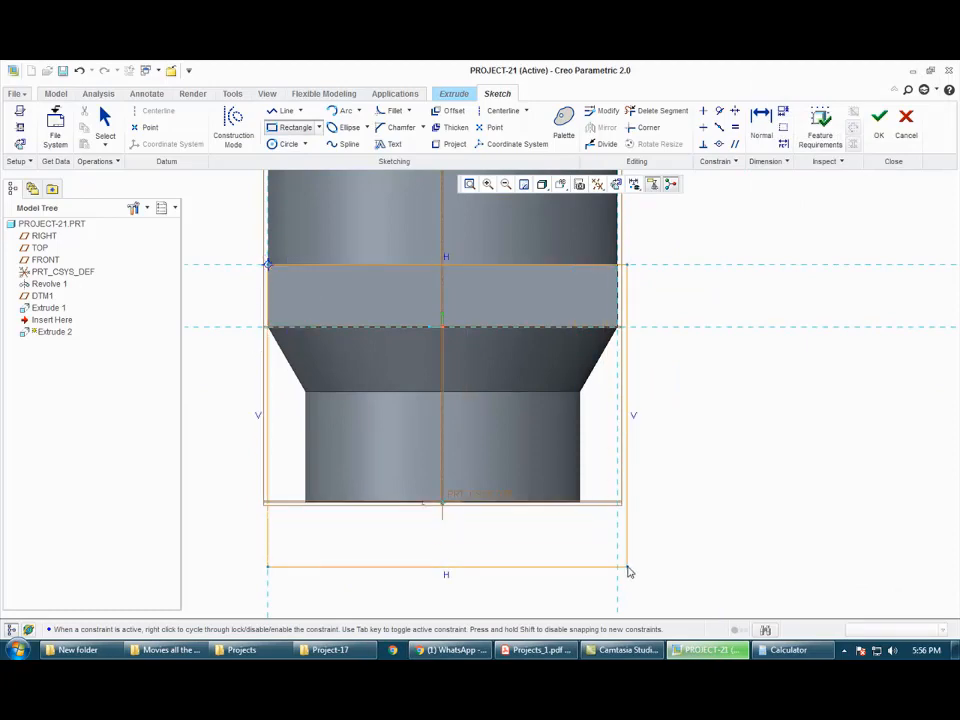
left_click(617, 526)
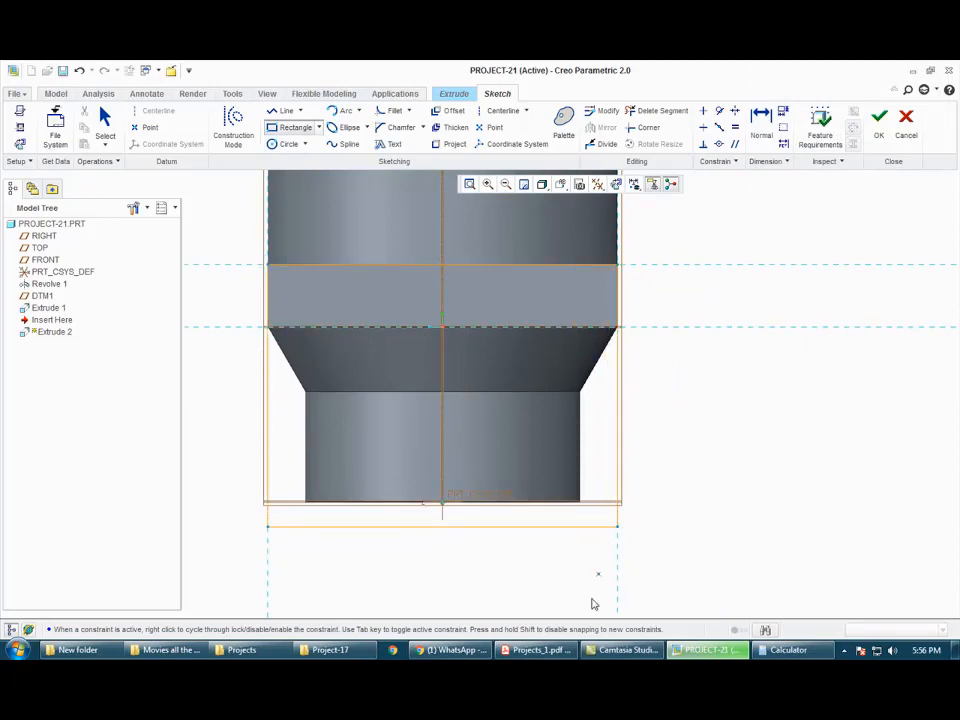
Step: Check the end wall height in the PDF drawing, and in Creo set the rectangle's height to 76.20 mm
left_click(555, 651)
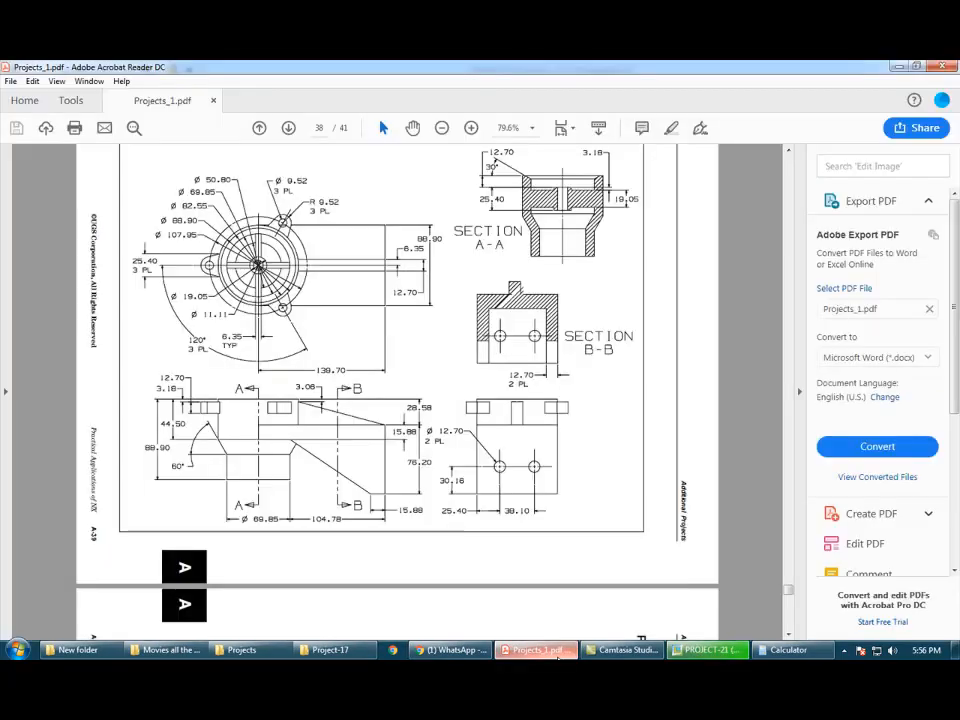
left_click(555, 651)
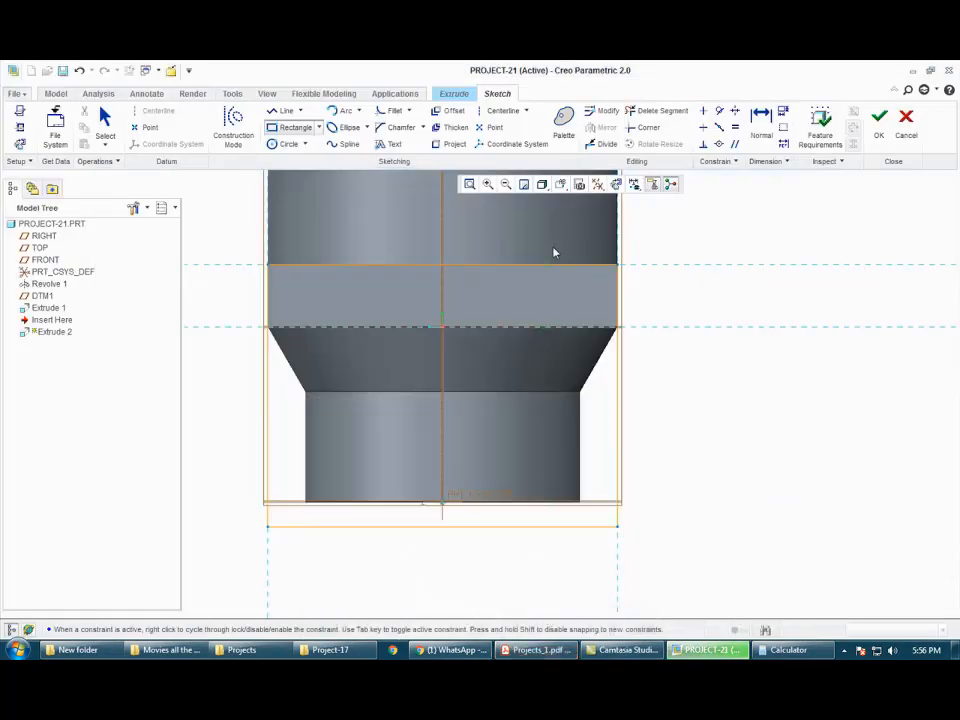
left_click(106, 120)
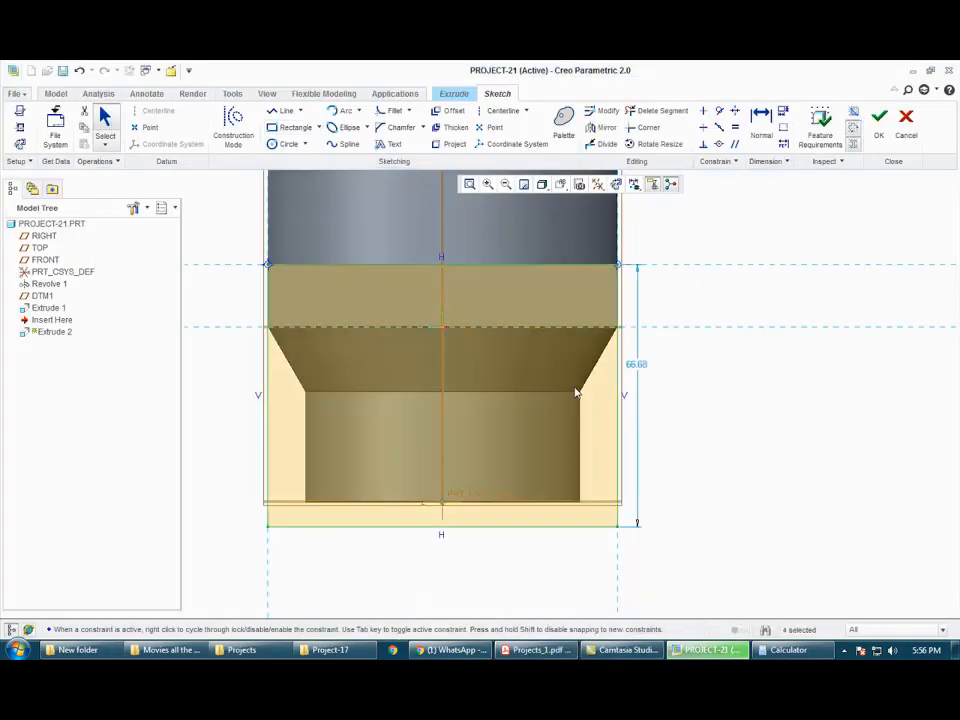
double_click(636, 365)
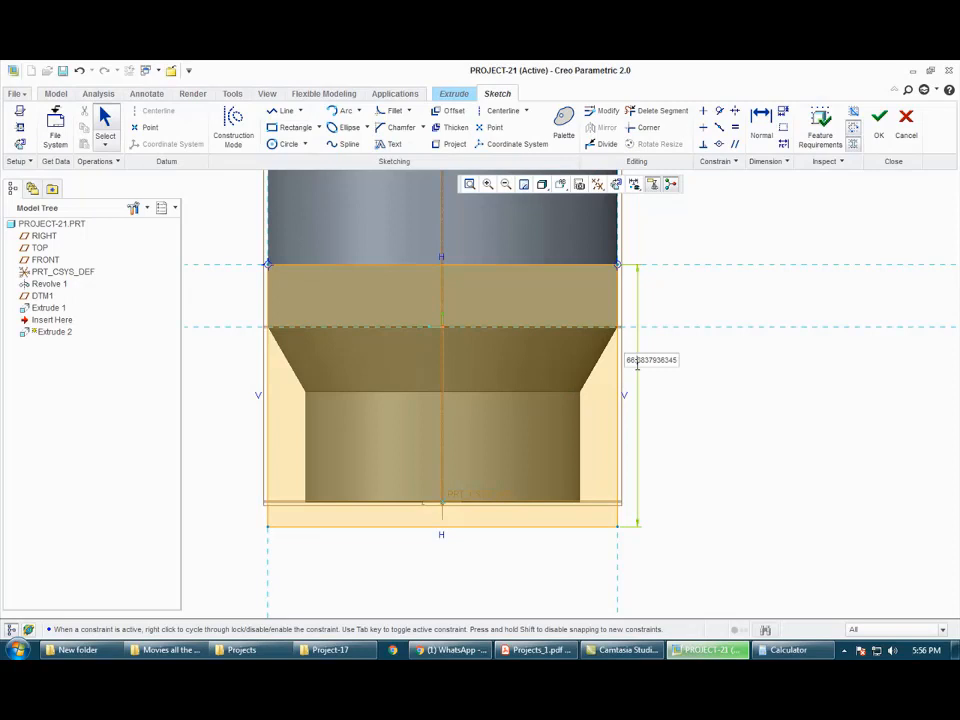
double_click(648, 361)
type("1")
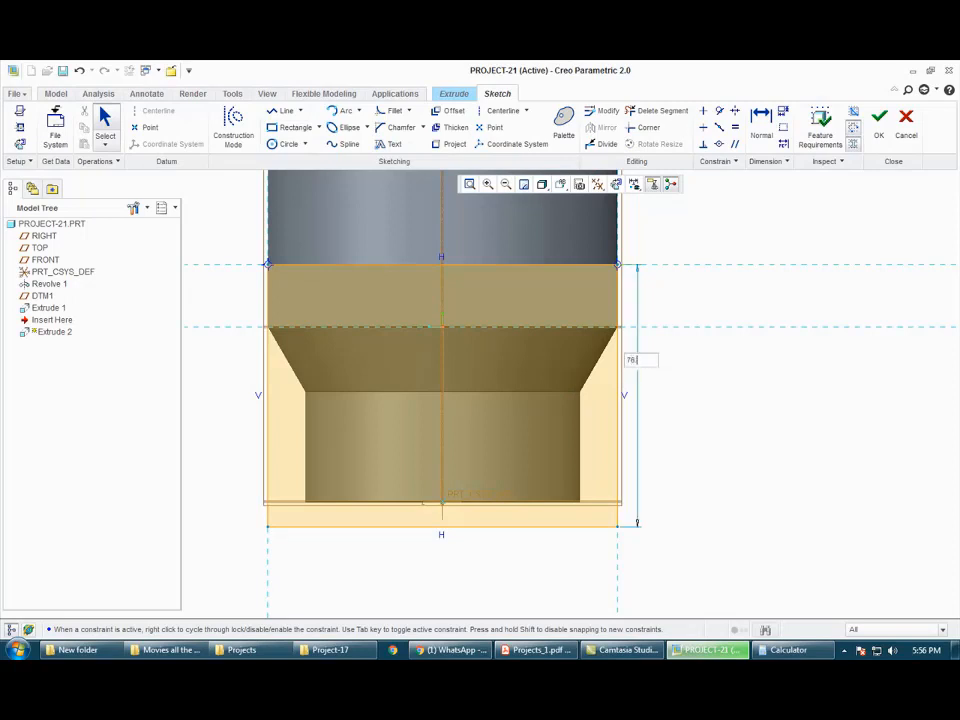
type("6.20")
key("Return")
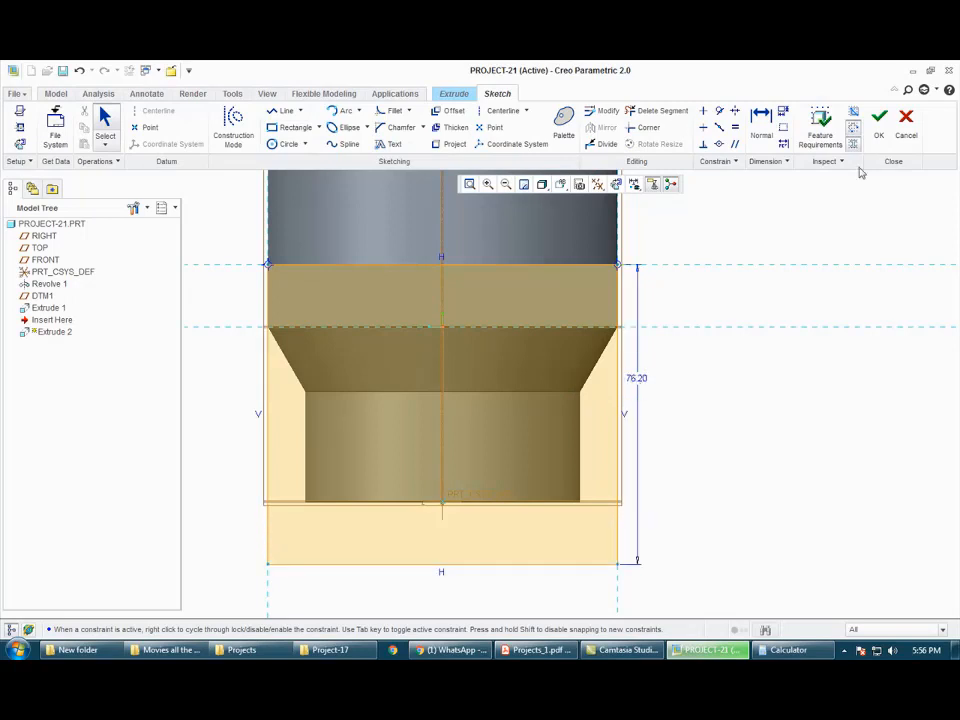
Step: Finish the sketch and extrude it 15.88 mm inward toward the body, checking the wall thickness in the PDF drawing
left_click(879, 120)
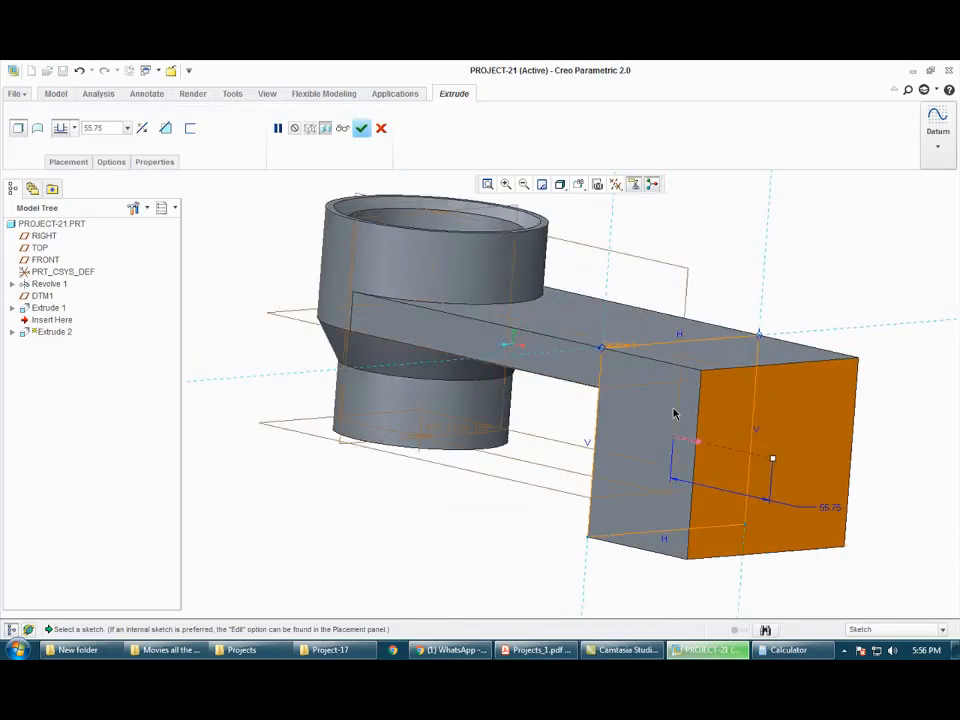
left_click(142, 128)
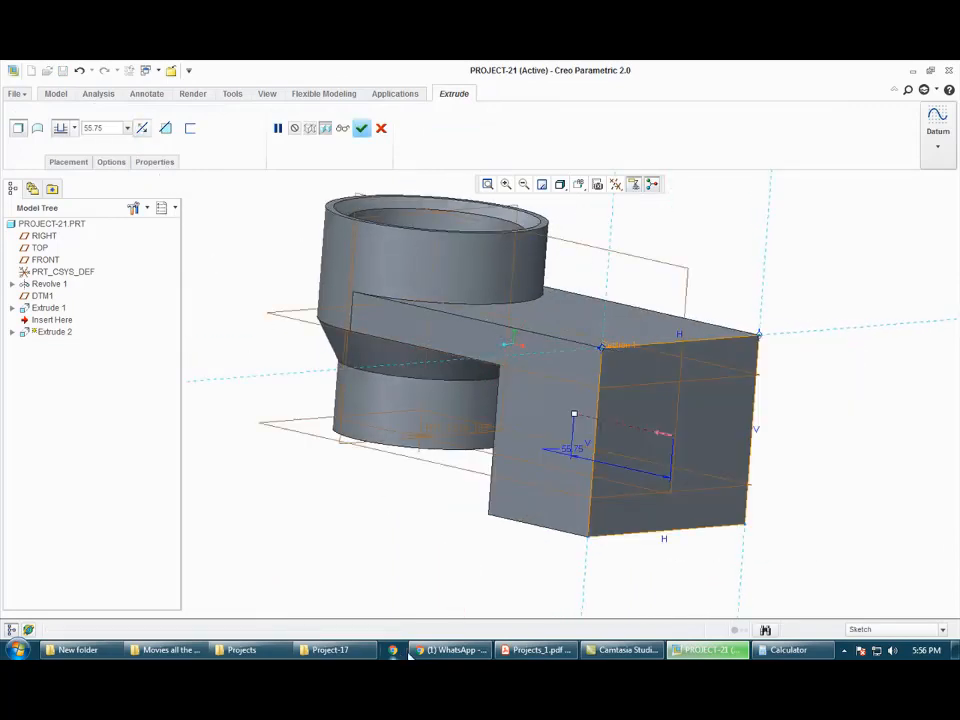
left_click(538, 650)
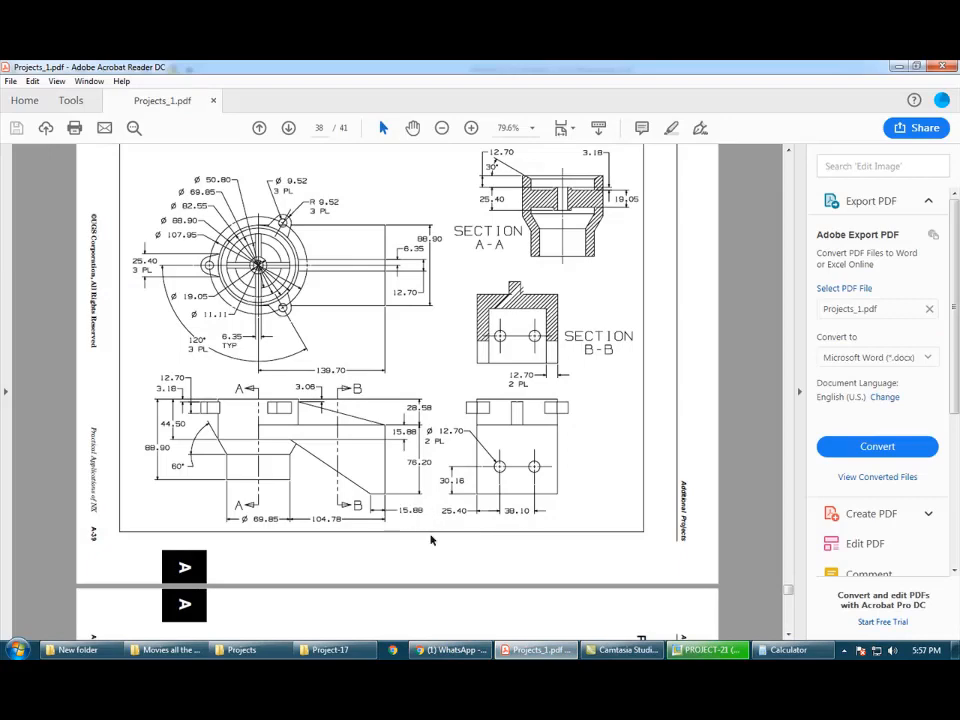
key("alt+Tab")
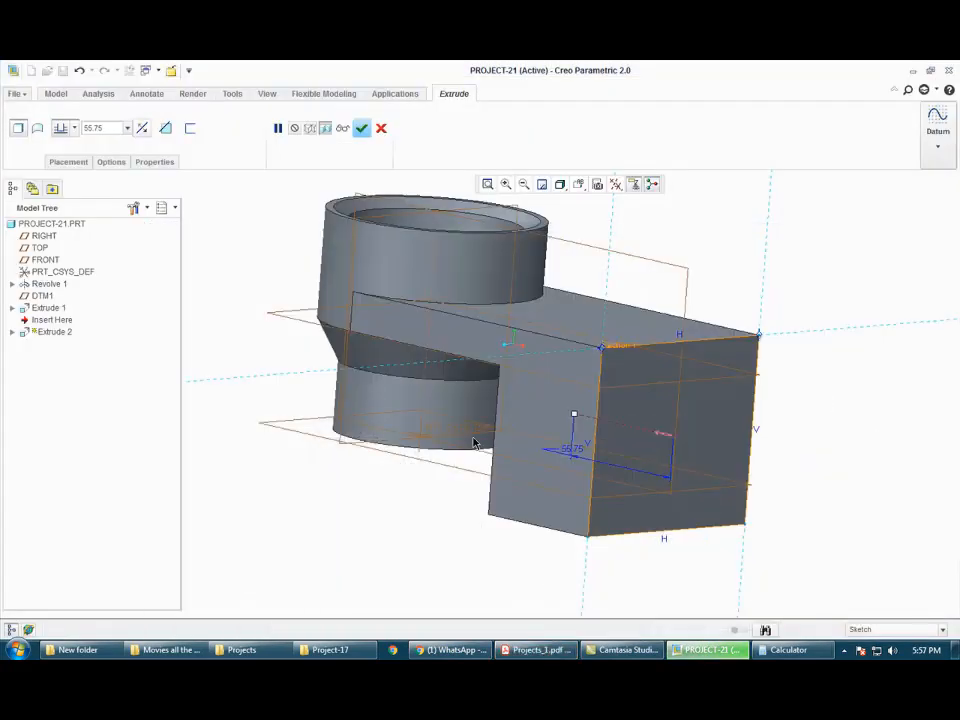
double_click(106, 131)
type("15.88")
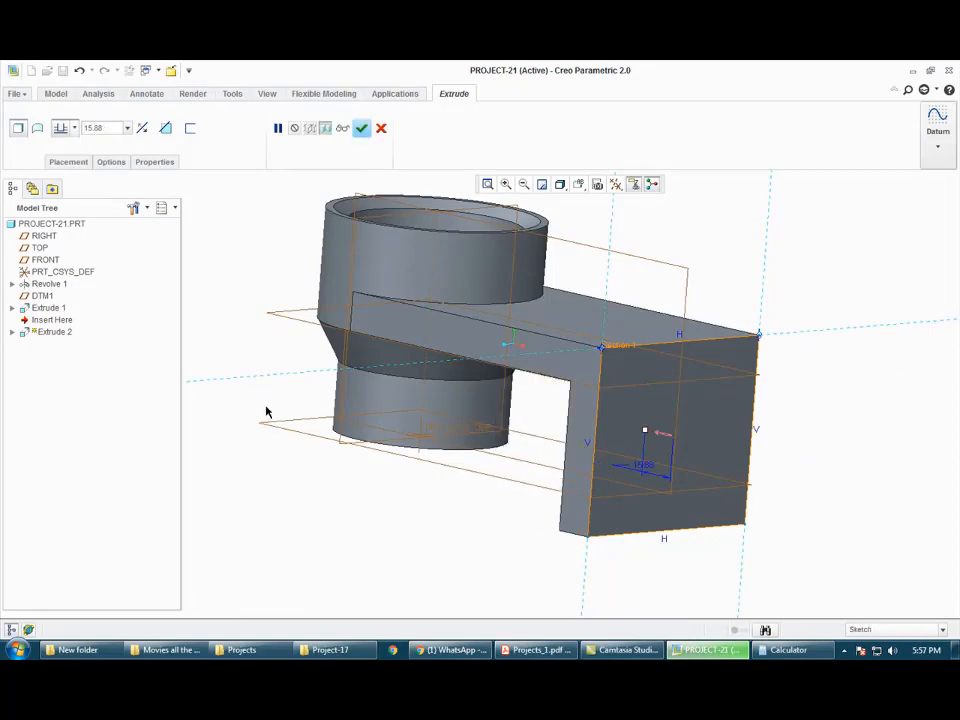
middle_click(266, 411)
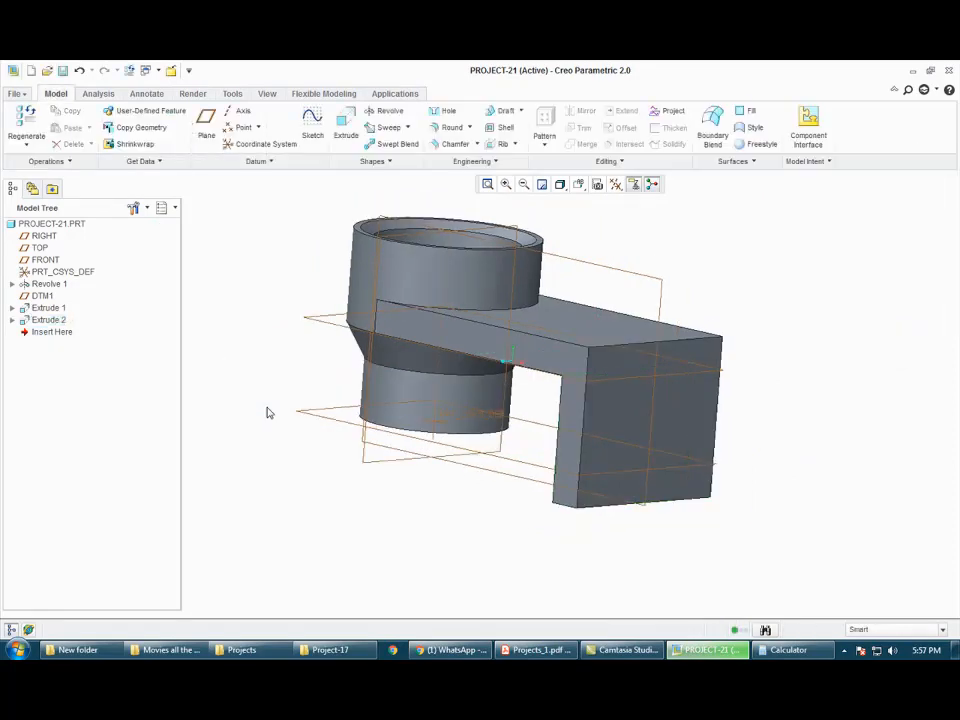
Step: Start an extrude sketch on the arm's side face, referencing the arm's upper, lower and end edges and the end wall's bottom
middle_click_drag(268, 411, 343, 452)
left_click(338, 250)
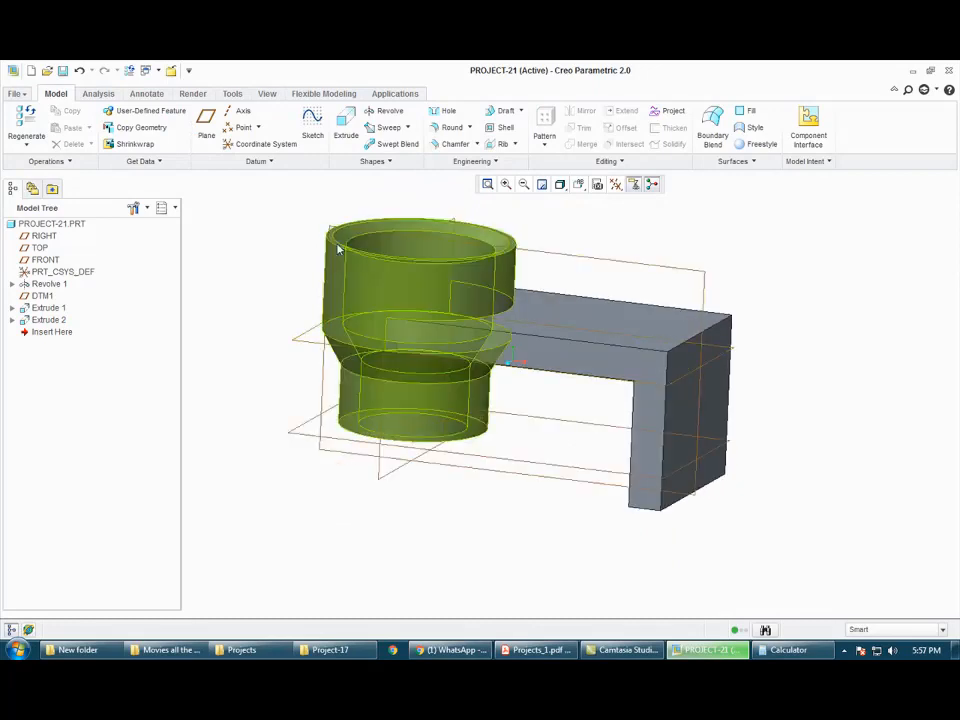
left_click(344, 130)
left_click(575, 362)
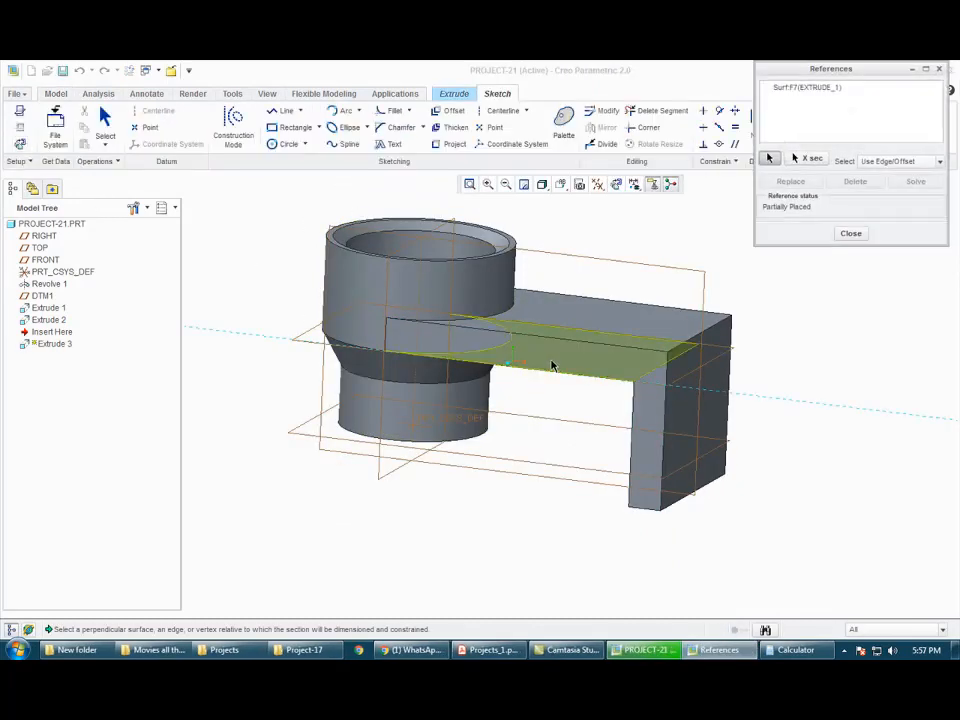
left_click(668, 390)
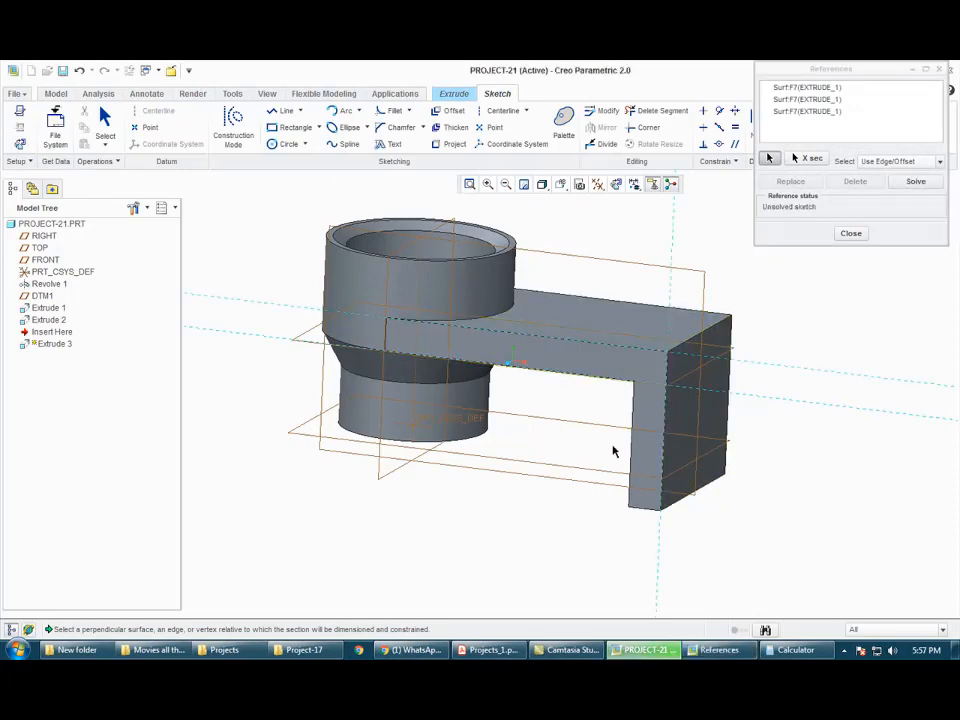
left_click(640, 512)
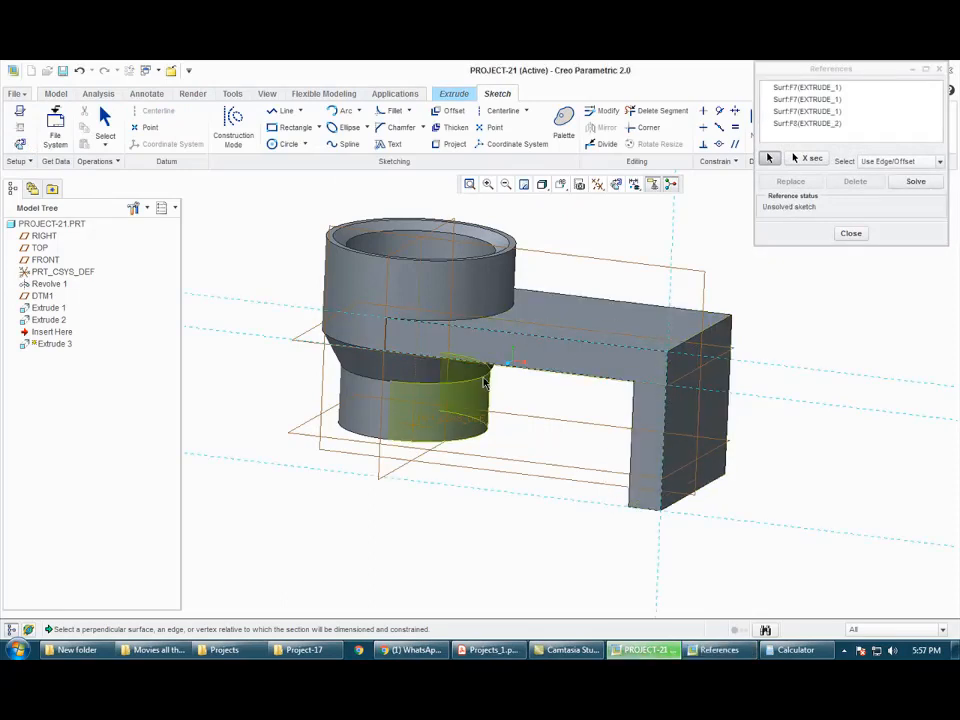
left_click(851, 233)
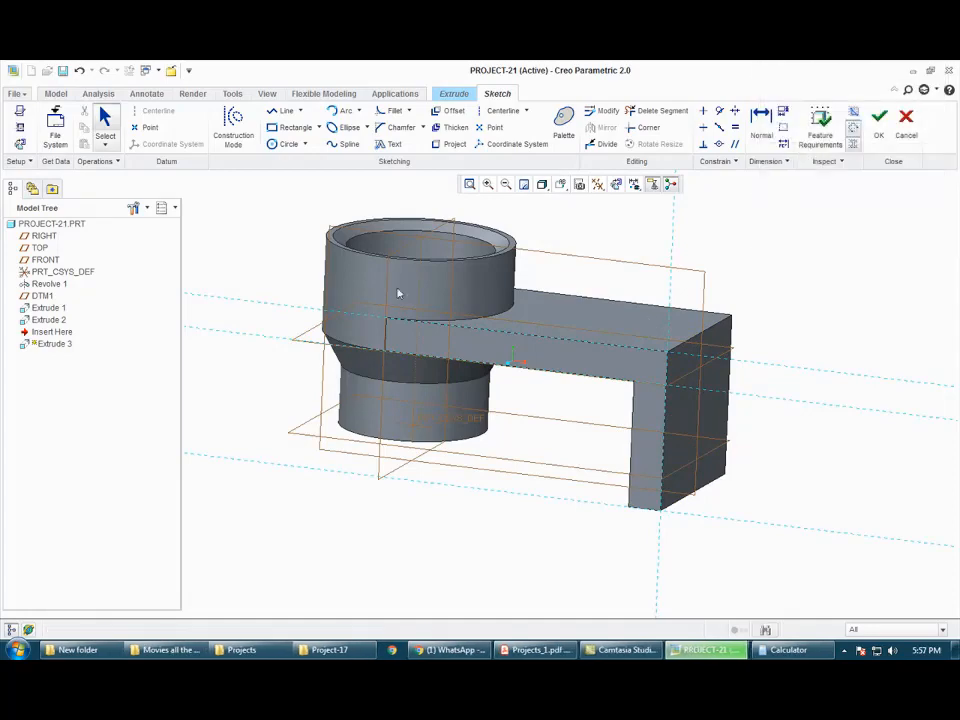
Step: Consult the side view in the PDF drawing, and in Creo add the end wall's inner edge as a sketch reference
left_click(537, 650)
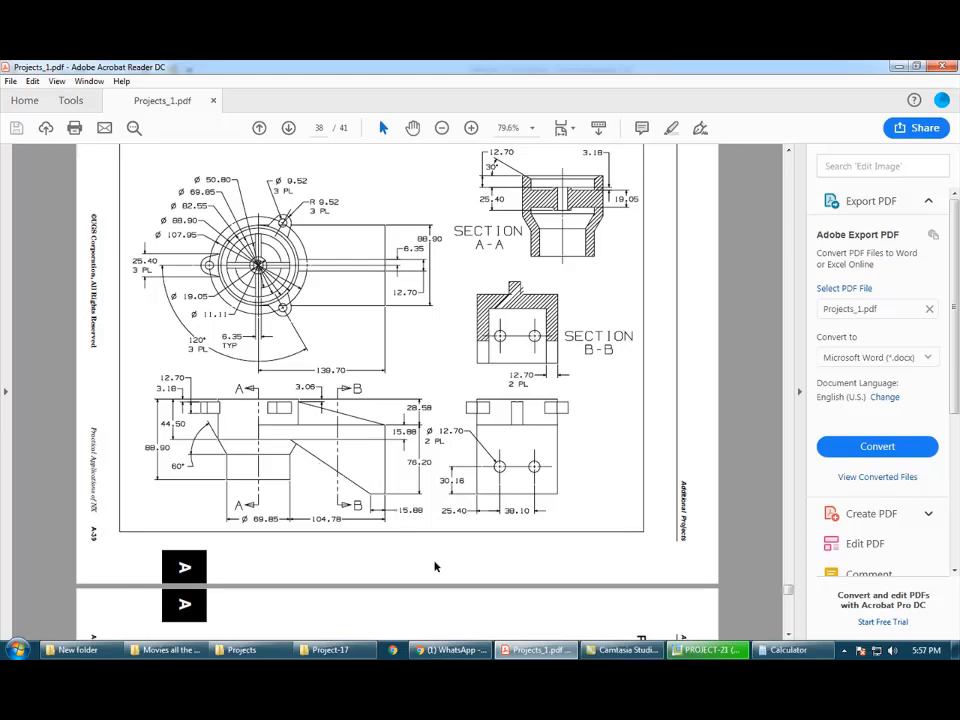
mouse_move(535, 652)
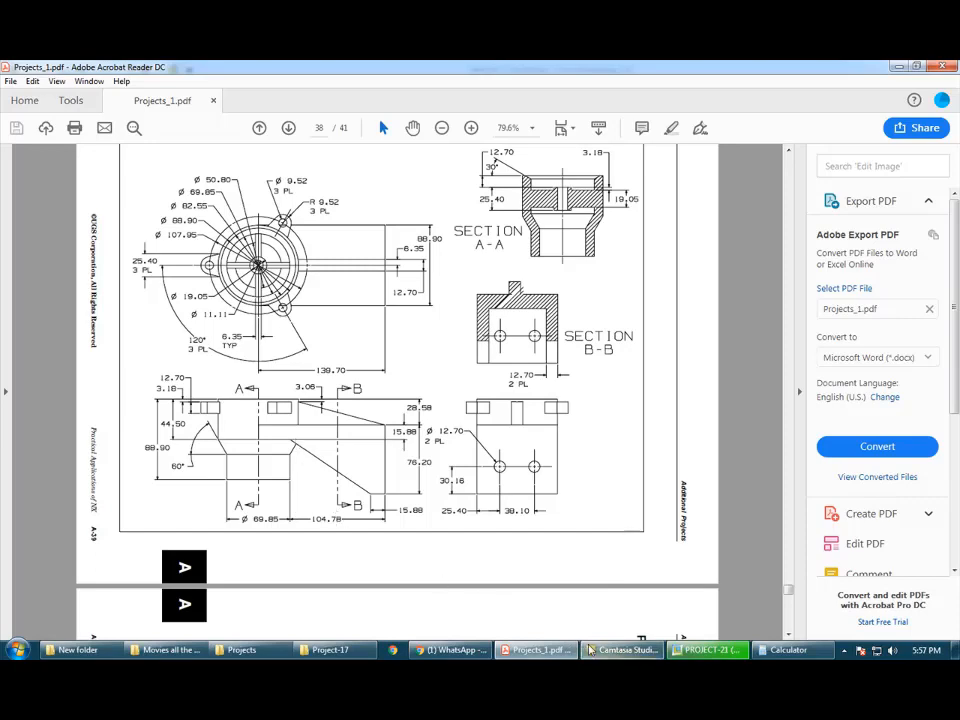
left_click(710, 650)
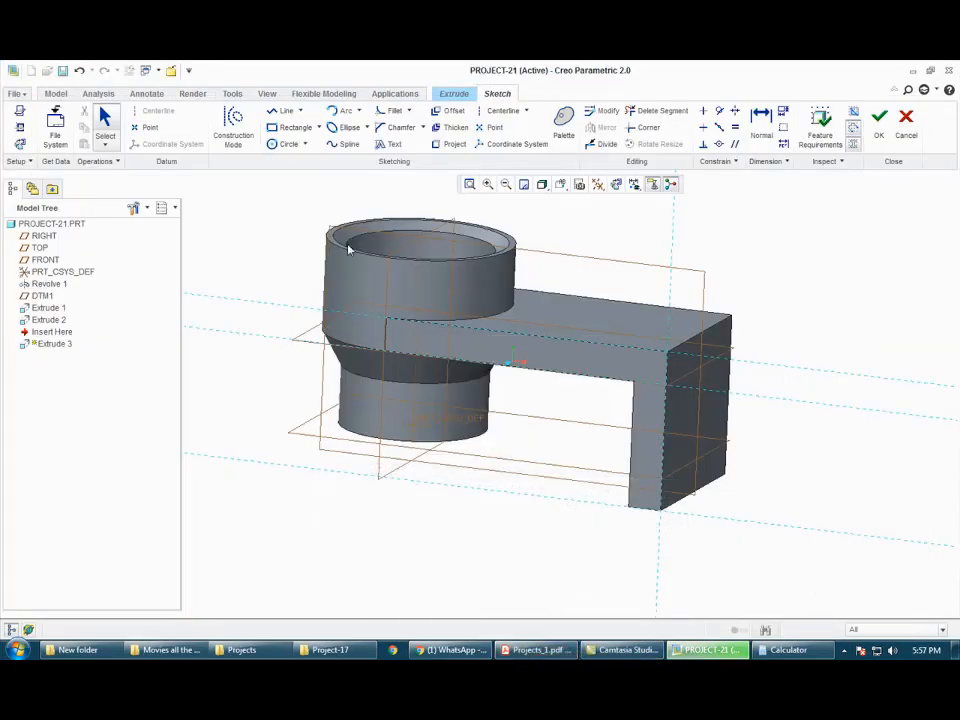
left_click(285, 111)
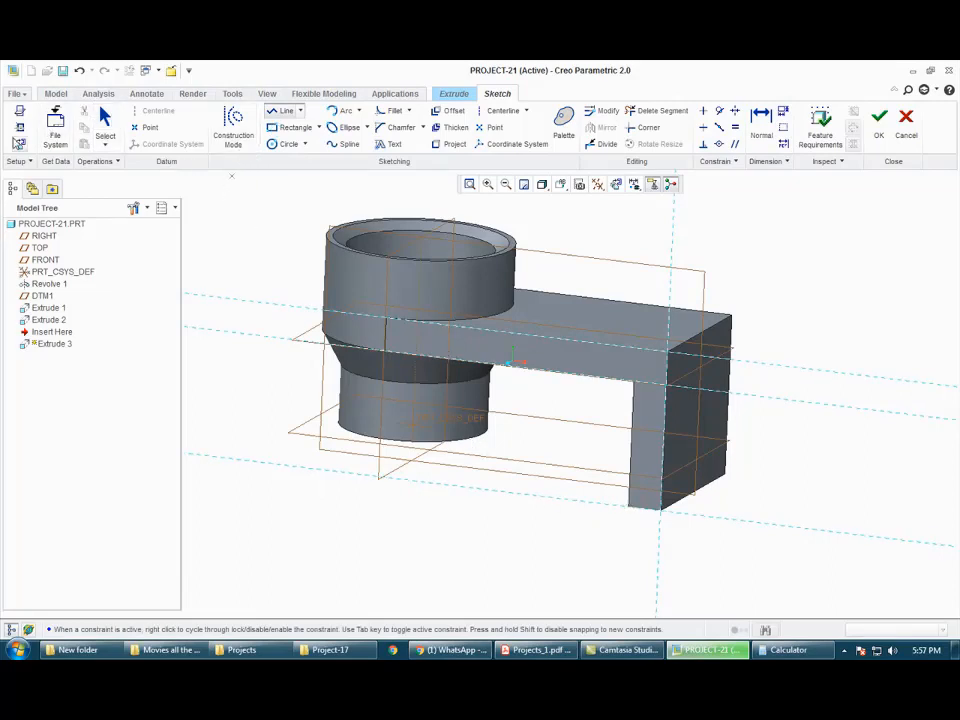
left_click(19, 127)
left_click(629, 459)
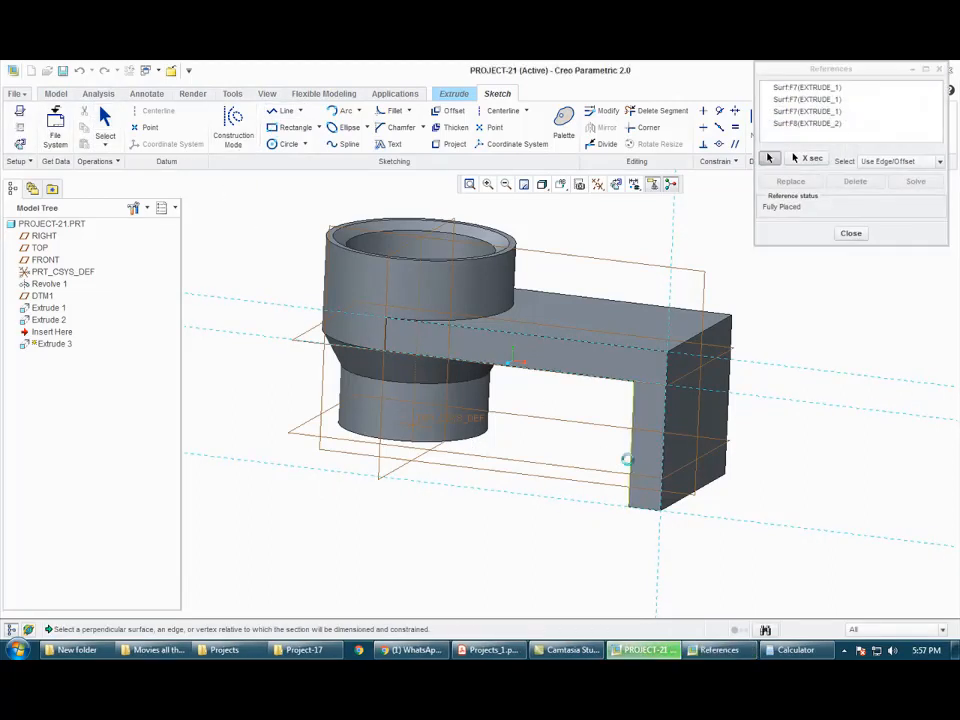
left_click(842, 233)
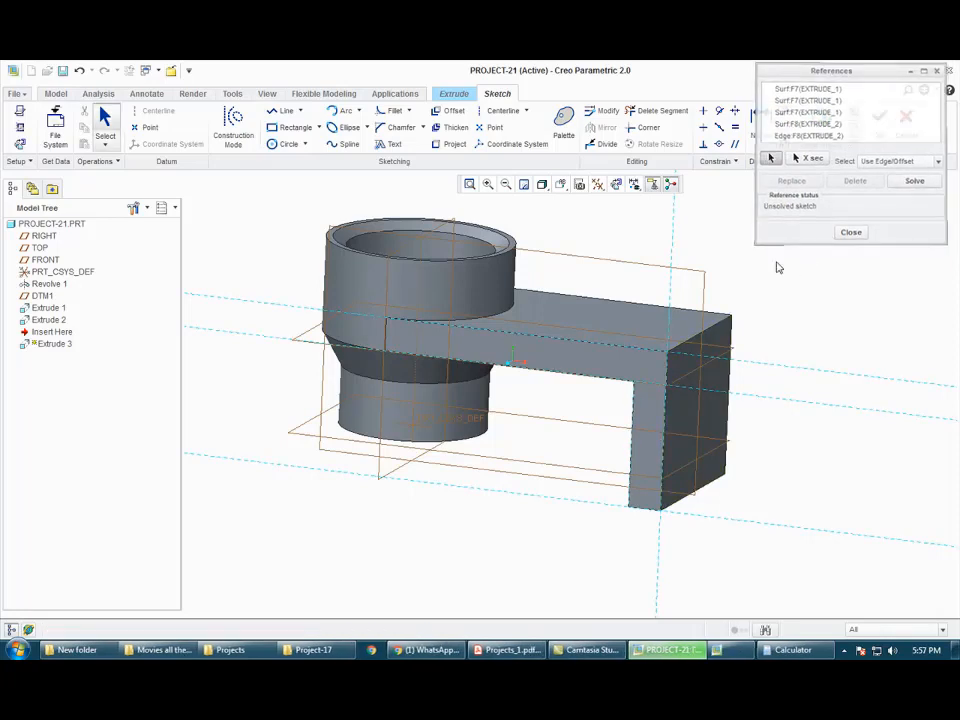
Step: Draw a closed four-line web profile along the end wall's outer and bottom edges, diagonally to the arm's underside, and about 113 mm back along it
left_click(284, 110)
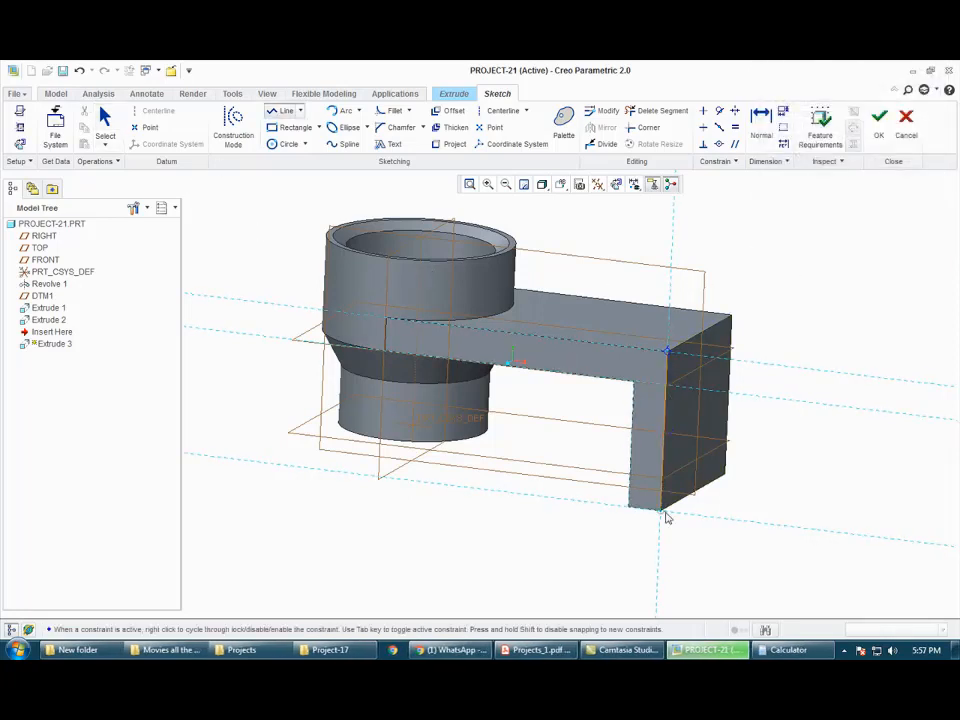
left_click(628, 506)
mouse_move(450, 367)
middle_mouse_down()
mouse_move(465, 377)
mouse_move(467, 360)
mouse_move(480, 361)
middle_mouse_up()
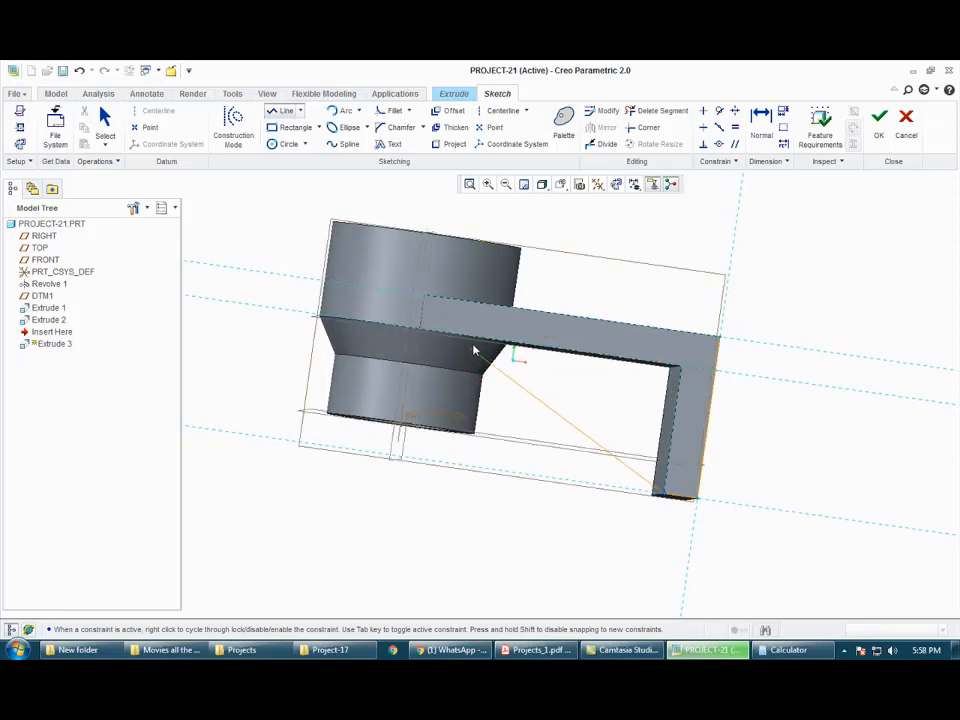
left_click(478, 342)
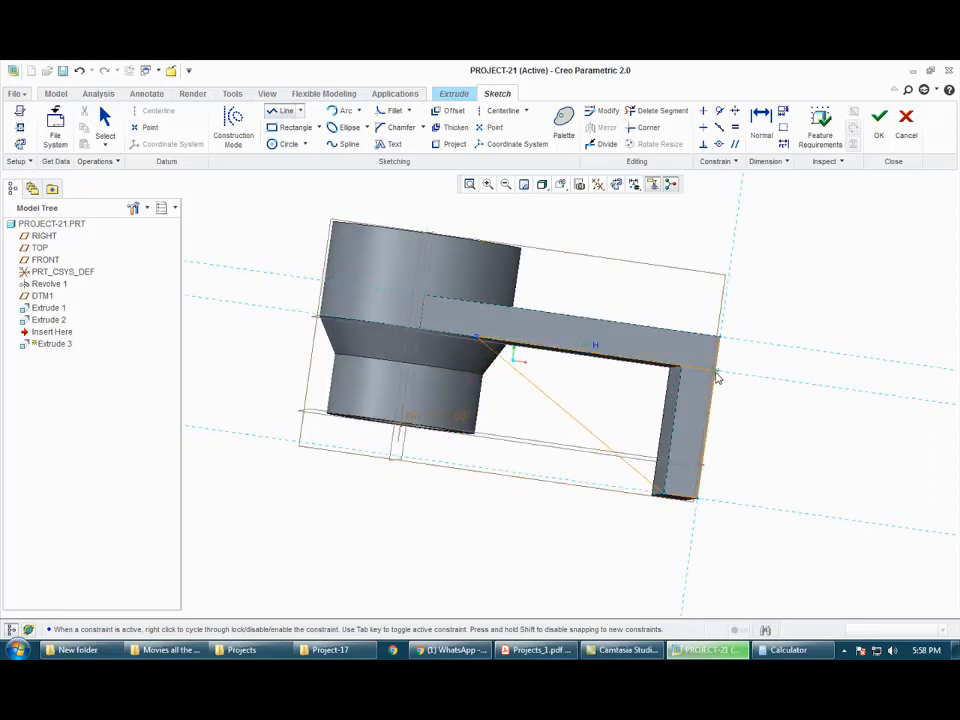
left_click(643, 113)
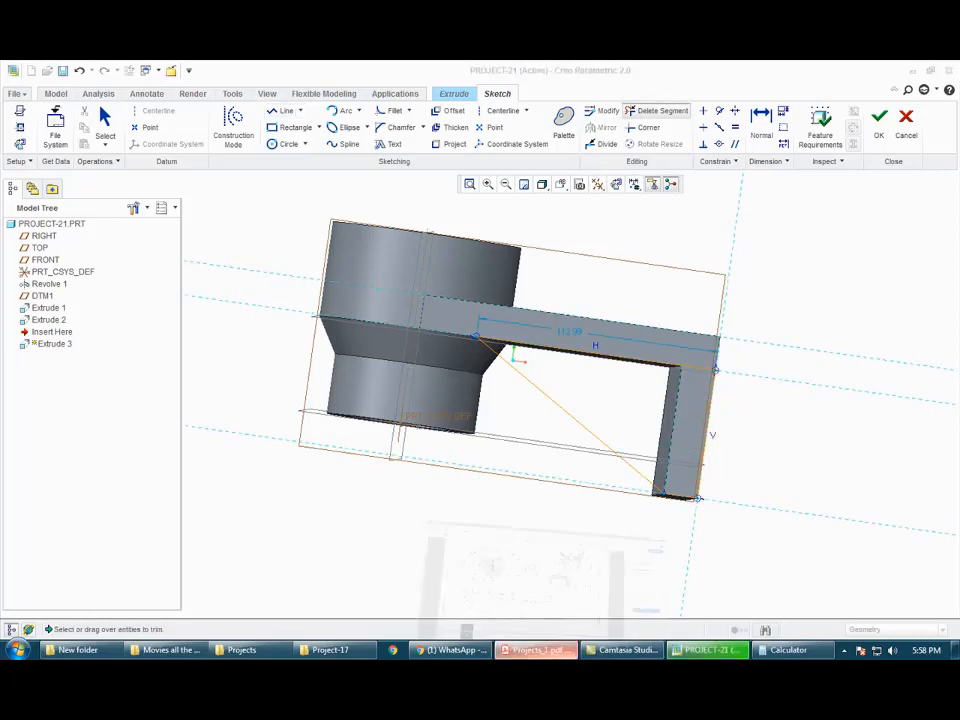
Step: Check the web length in the PDF drawing, and in Creo set the profile's upper edge to 104.78 mm
left_click(538, 650)
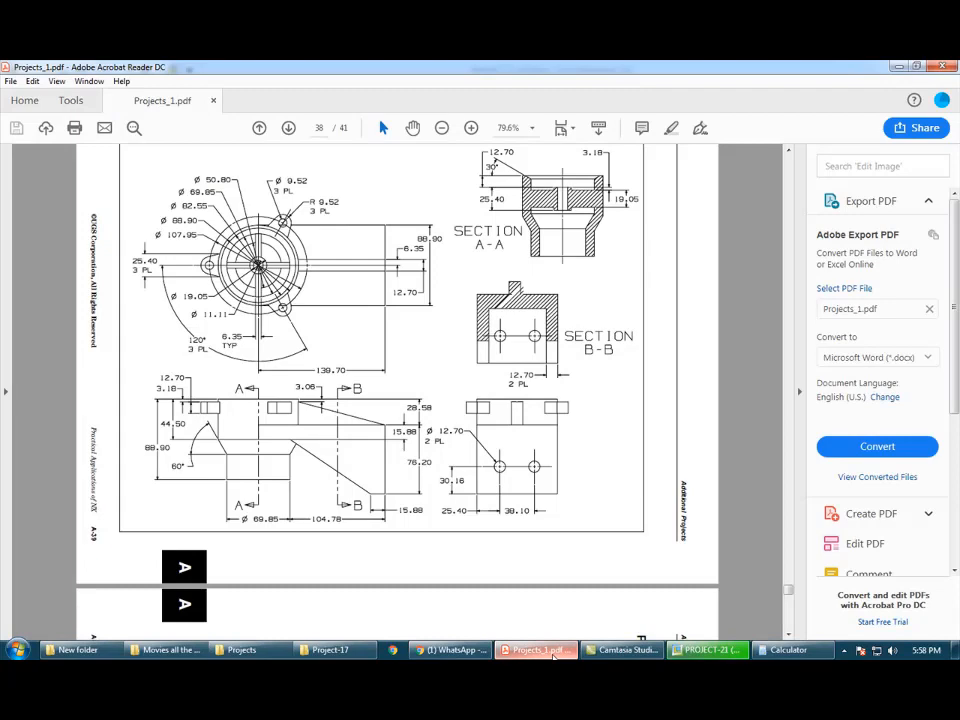
left_click(545, 651)
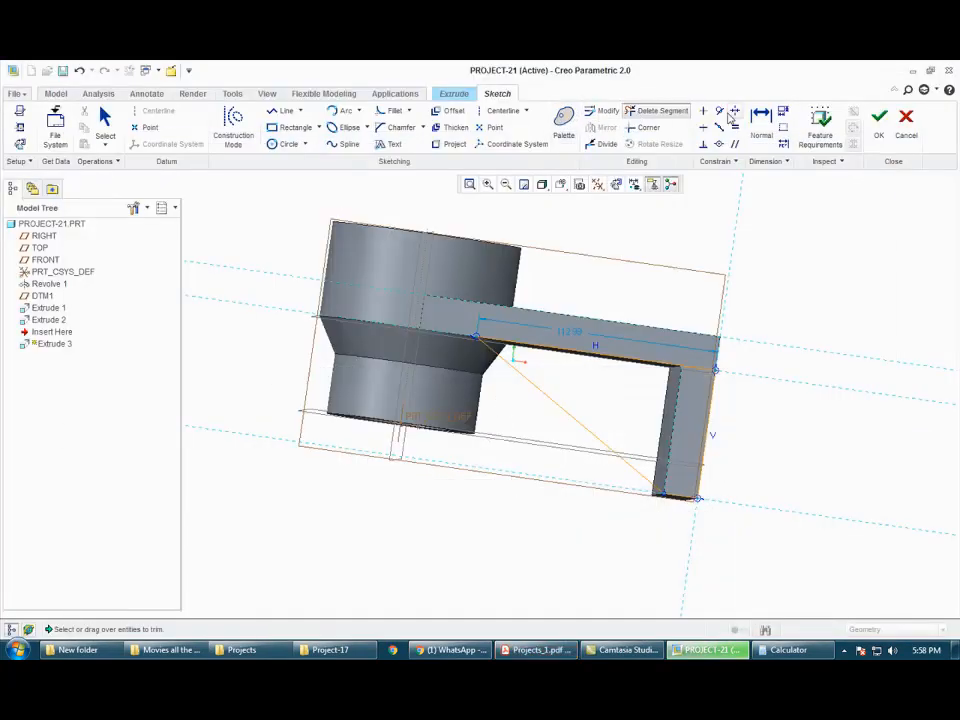
left_click(760, 124)
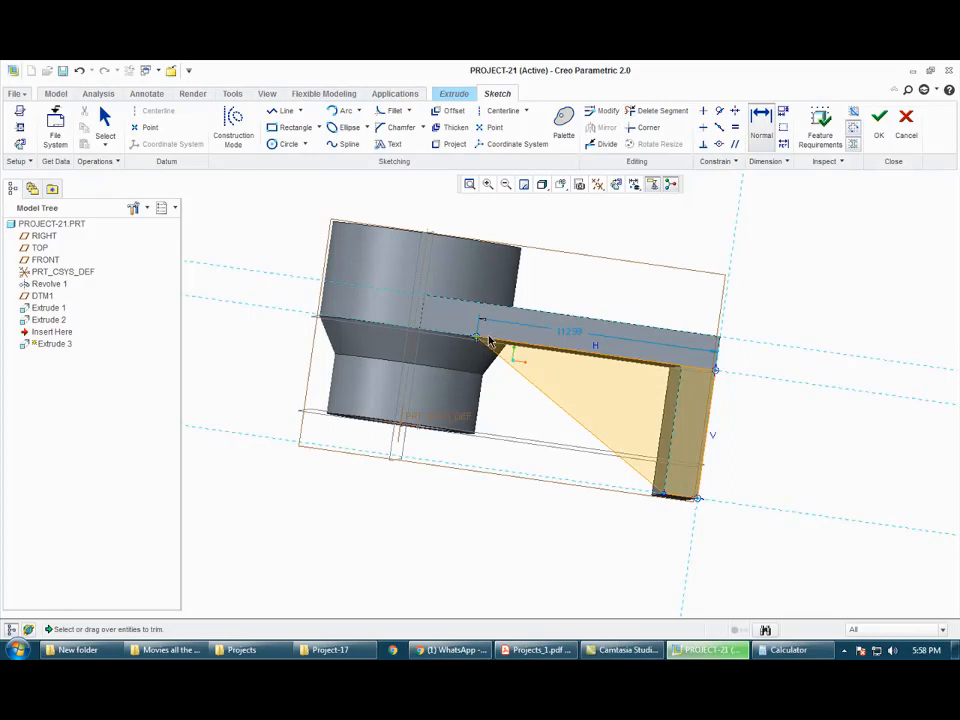
double_click(566, 336)
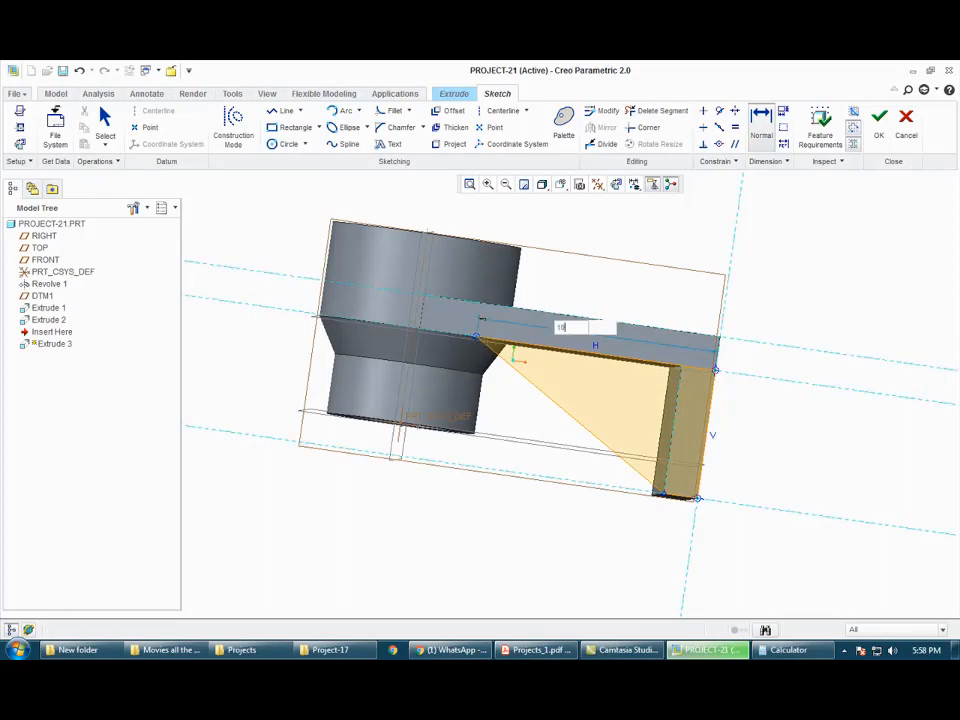
key("Return")
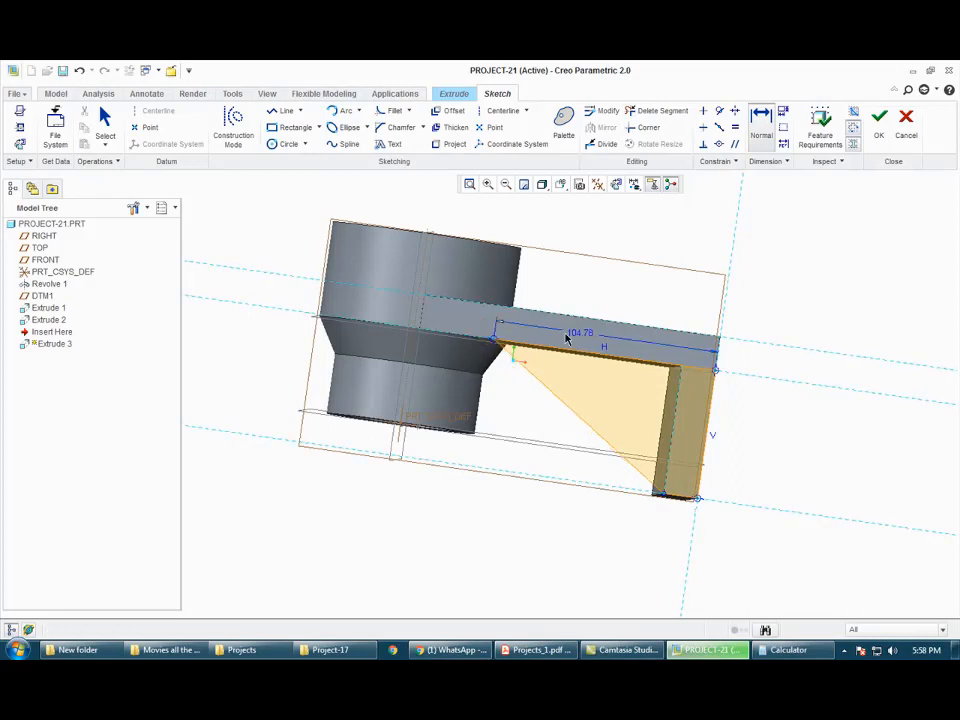
Step: Check the web thickness in the PDF drawing, and in Creo finish the sketch and extrude it 12.70 mm inward under the arm
left_click(541, 650)
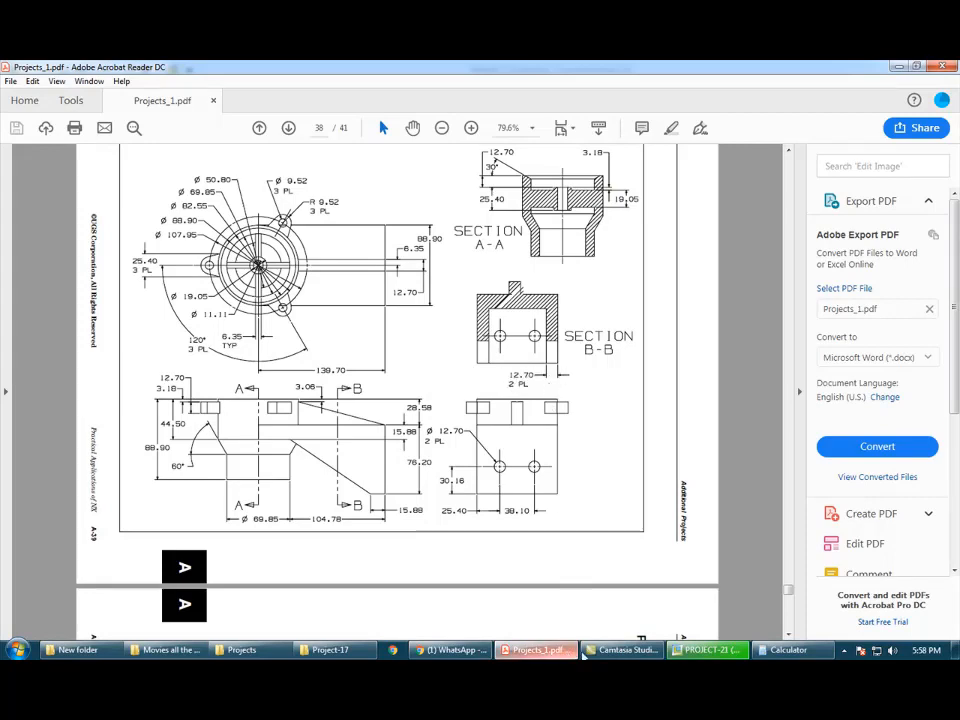
left_click(572, 652)
middle_click_drag(590, 463, 554, 485)
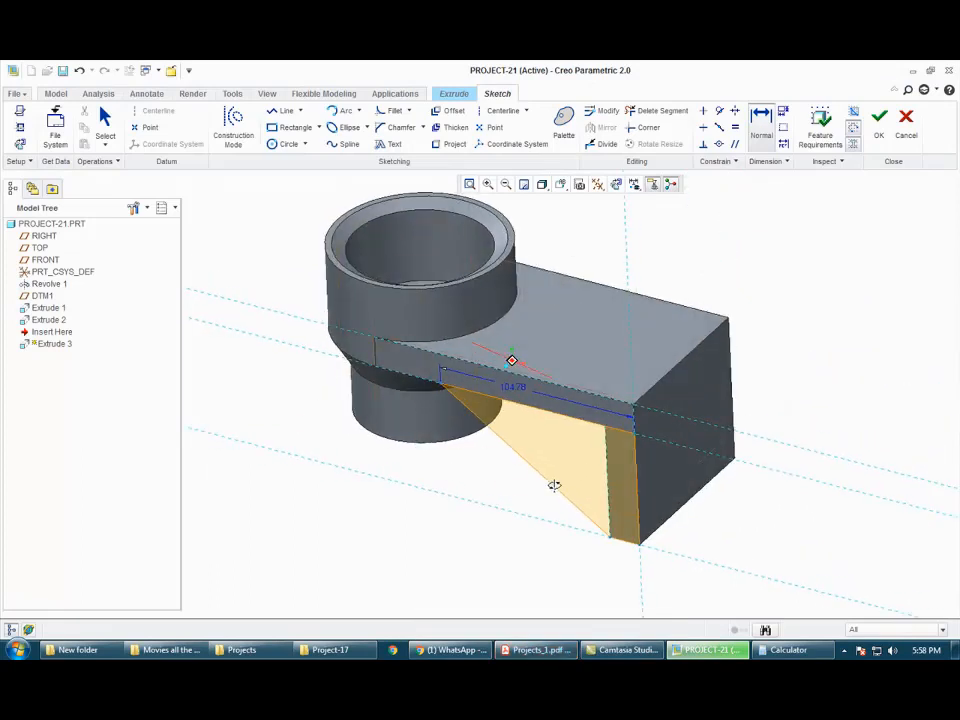
left_click(877, 125)
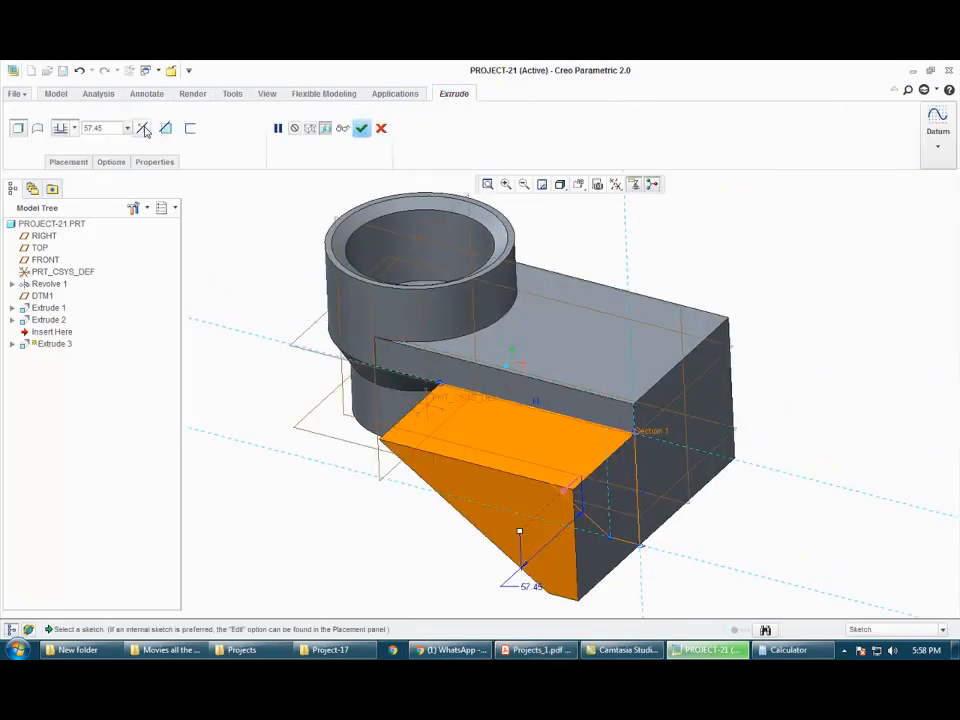
double_click(100, 128)
type("12.70")
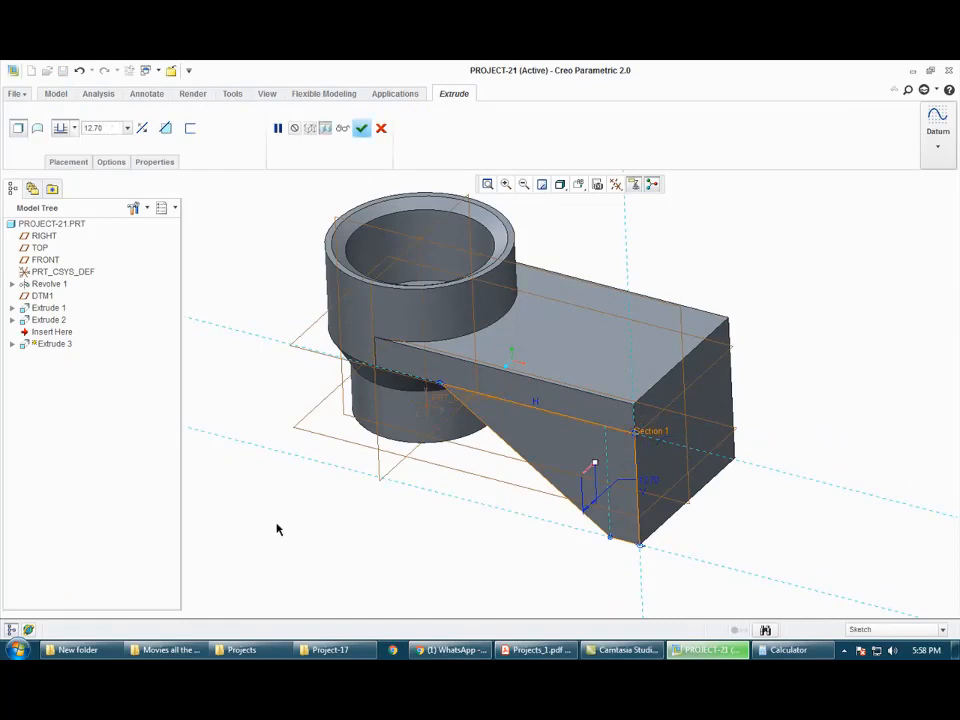
middle_click_drag(277, 530, 270, 426)
middle_click(270, 426)
middle_click_drag(256, 378, 200, 340)
Step: Mirror the web extrusion about the part's central lengthwise datum plane to form the opposite side web
left_click(50, 332)
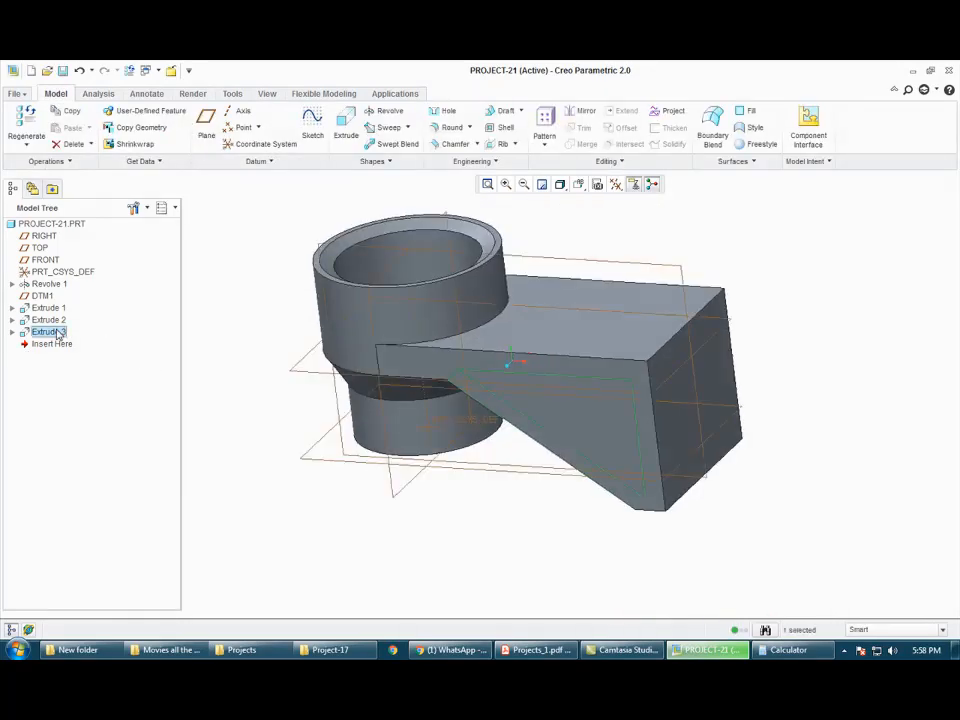
left_click(573, 116)
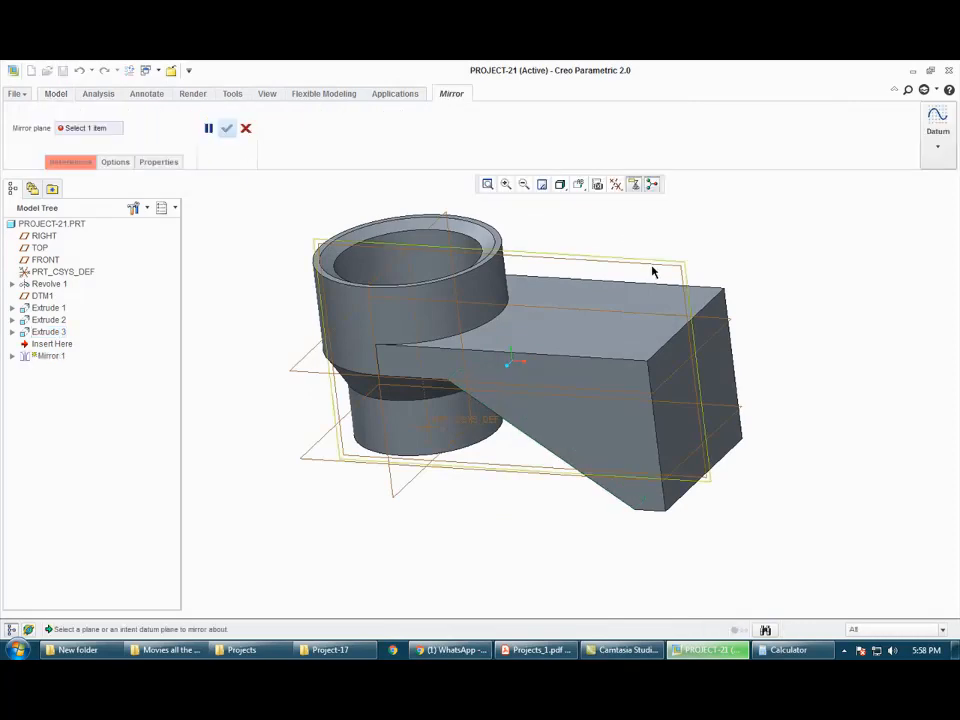
left_click(302, 326)
middle_click(267, 331)
mouse_move(267, 331)
middle_mouse_down()
mouse_move(304, 313)
mouse_move(302, 279)
mouse_move(326, 375)
mouse_move(319, 352)
mouse_move(249, 375)
mouse_move(265, 376)
middle_mouse_up()
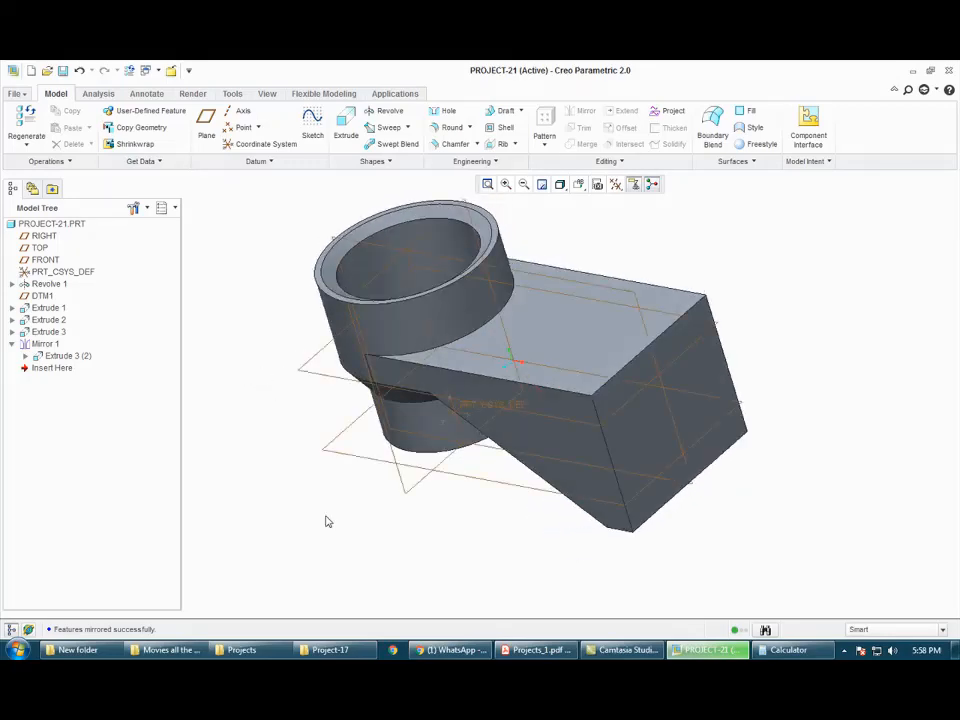
Step: Check the hole layout in the PDF drawing, and in Creo place a hole on the arm's end face, referenced to its bottom edge and side face
left_click(535, 650)
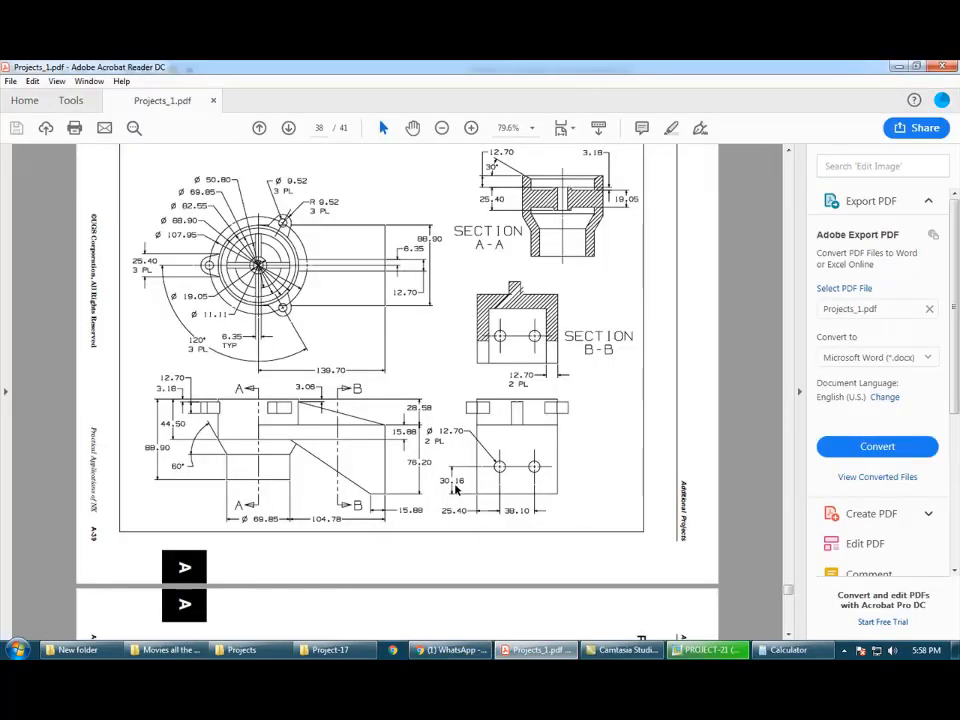
key("alt+Tab")
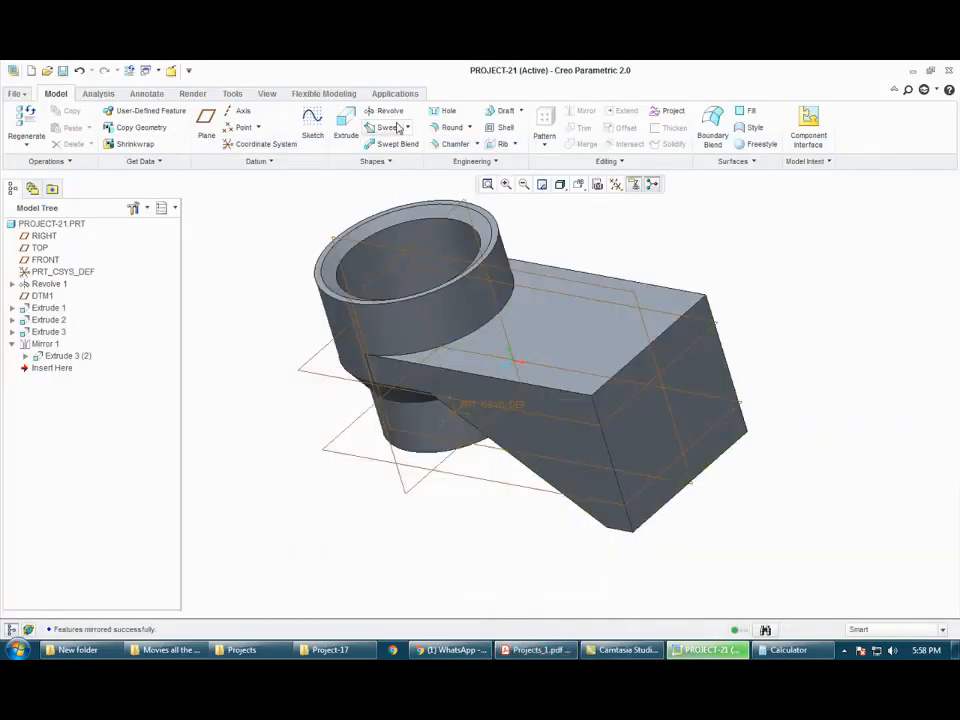
left_click(443, 110)
left_click(645, 467)
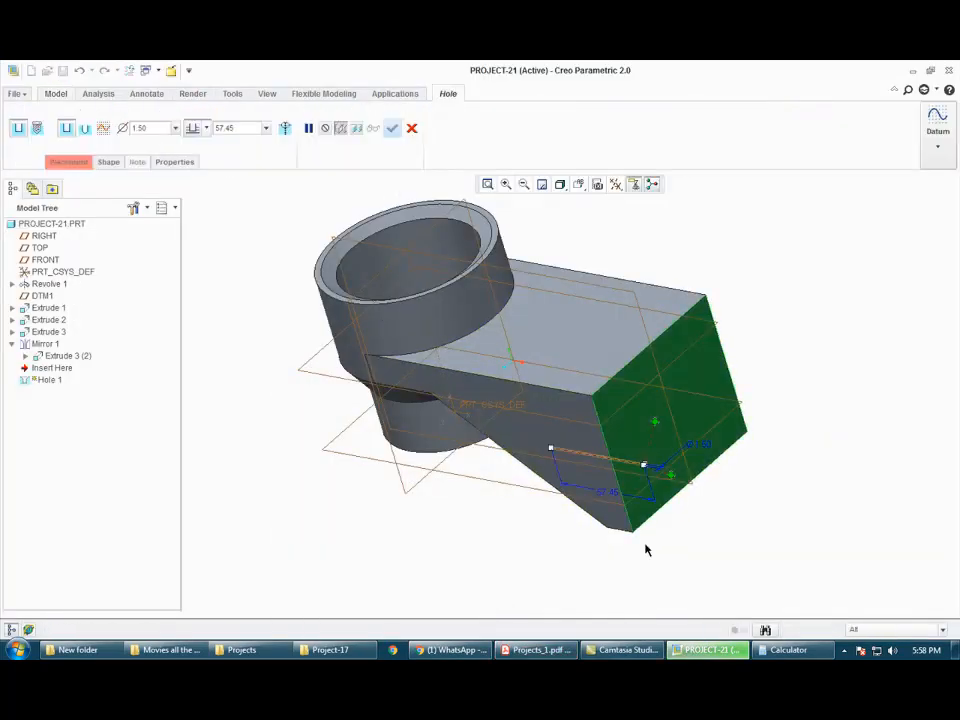
mouse_move(645, 549)
middle_mouse_down()
mouse_move(624, 568)
mouse_move(632, 544)
middle_mouse_up()
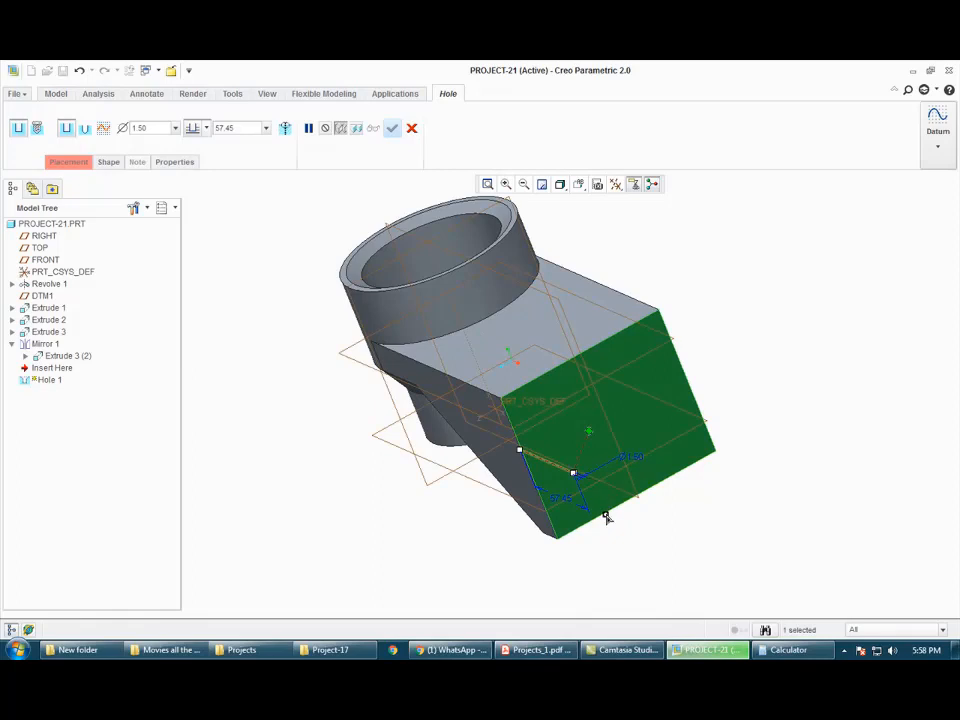
left_click_drag(606, 516, 592, 519)
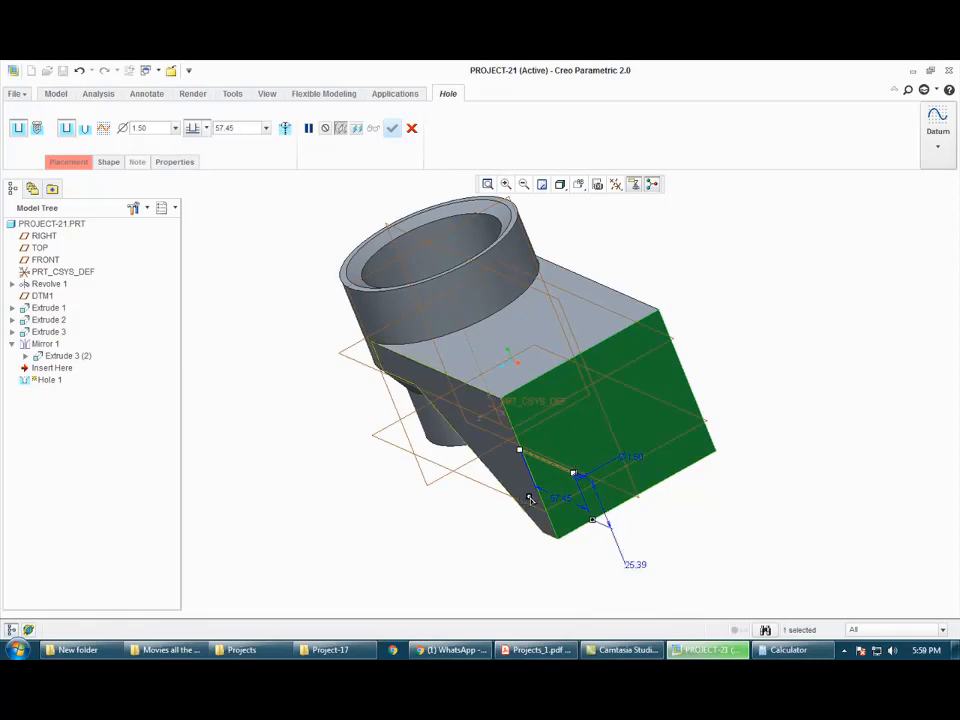
left_click_drag(530, 498, 538, 491)
middle_click_drag(538, 564, 605, 494)
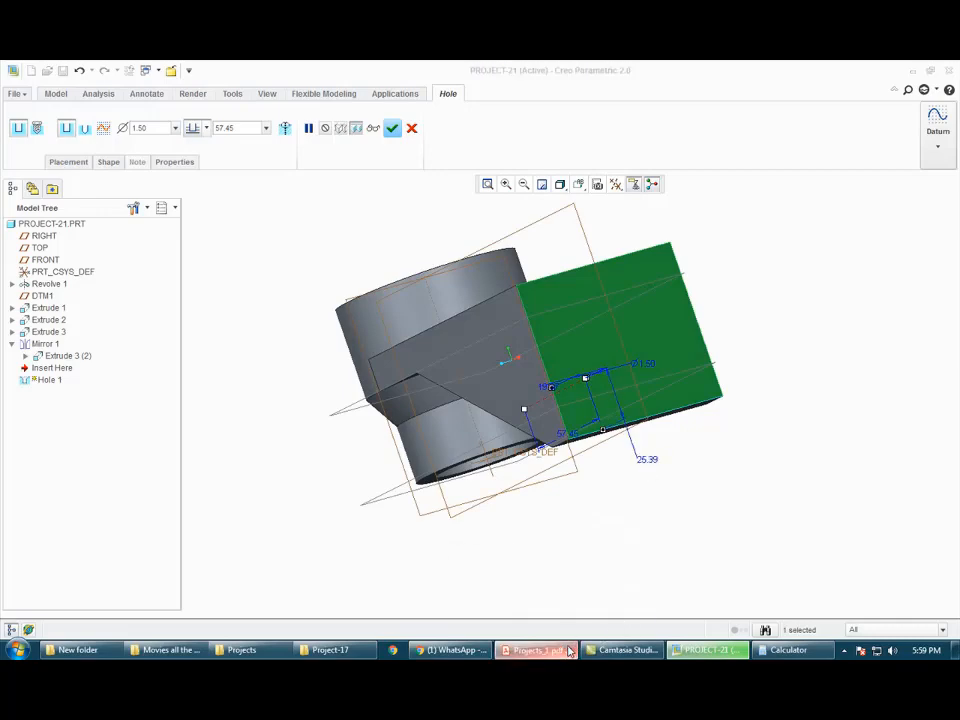
Step: Check the hole's side offset in the PDF drawing, and in Creo set its distance from the side face to 25.40 mm
left_click(566, 650)
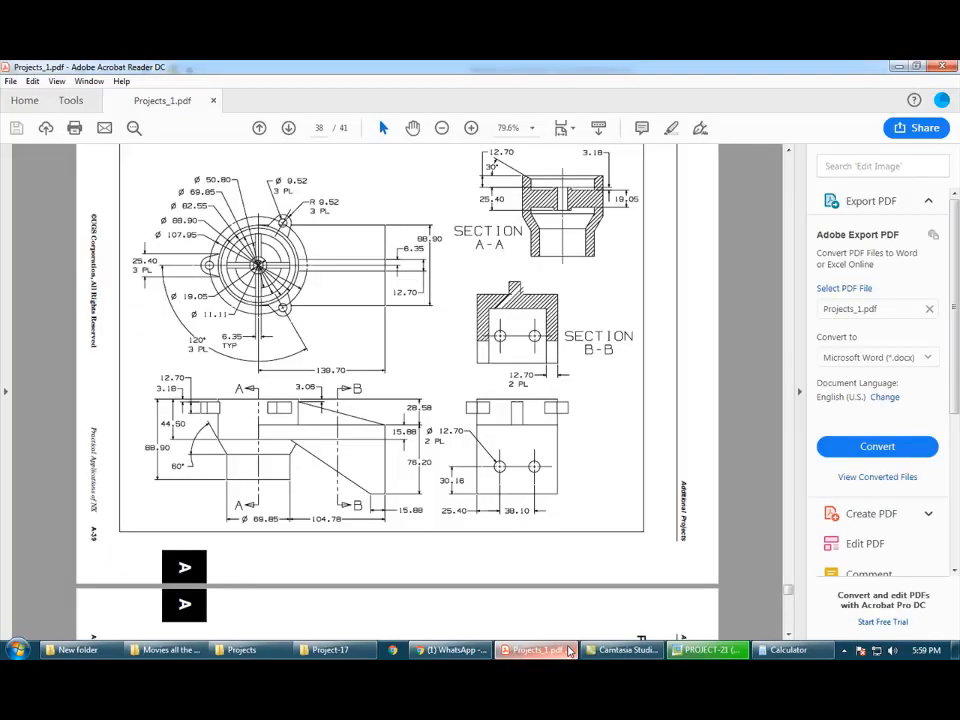
left_click(566, 650)
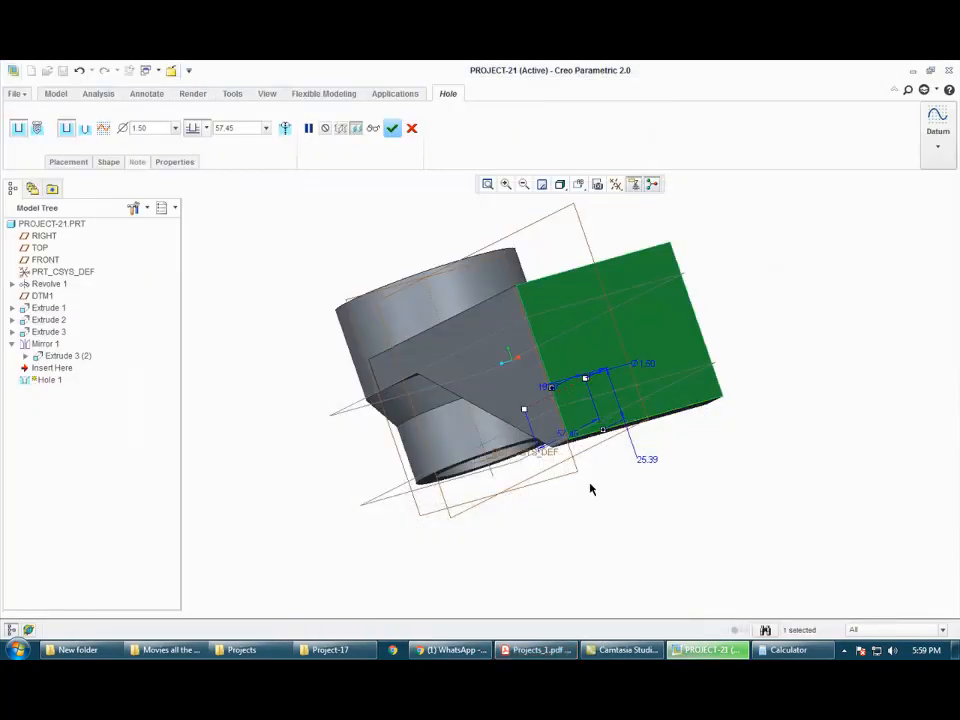
middle_click_drag(590, 489, 514, 484)
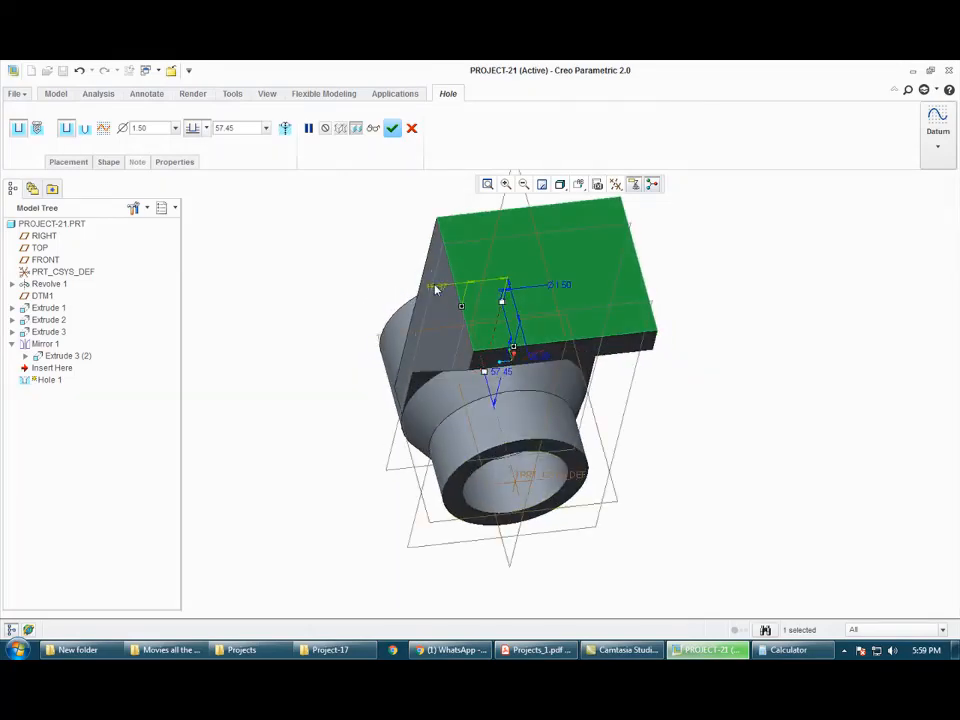
double_click(436, 288)
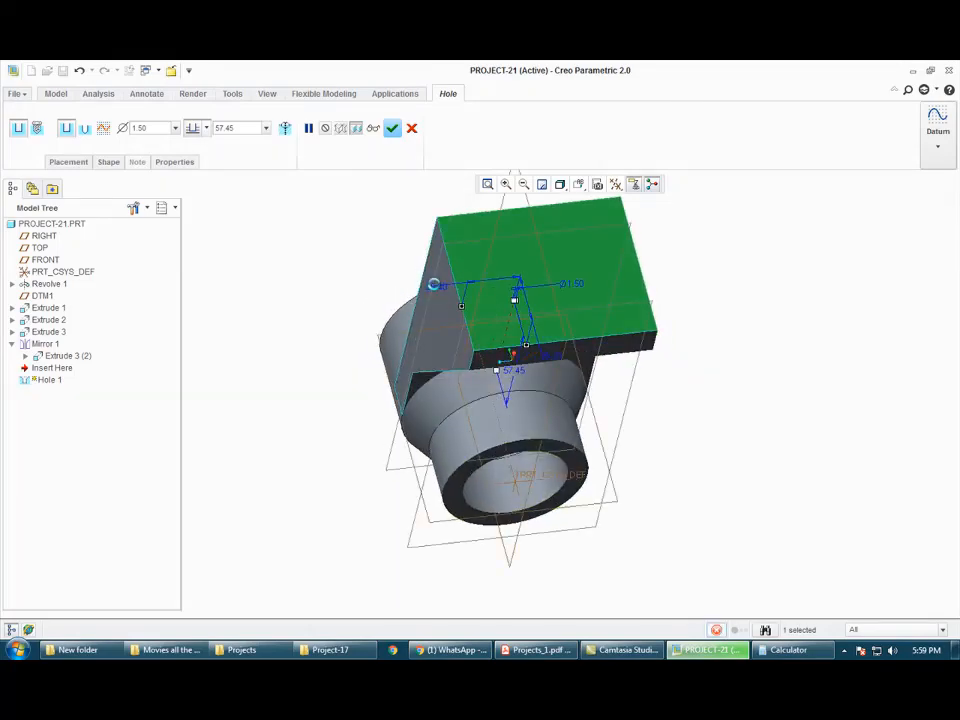
Step: Check the hole's height in the PDF drawing, and in Creo set its offset from the end face's bottom edge to 30.16 mm
left_click(538, 650)
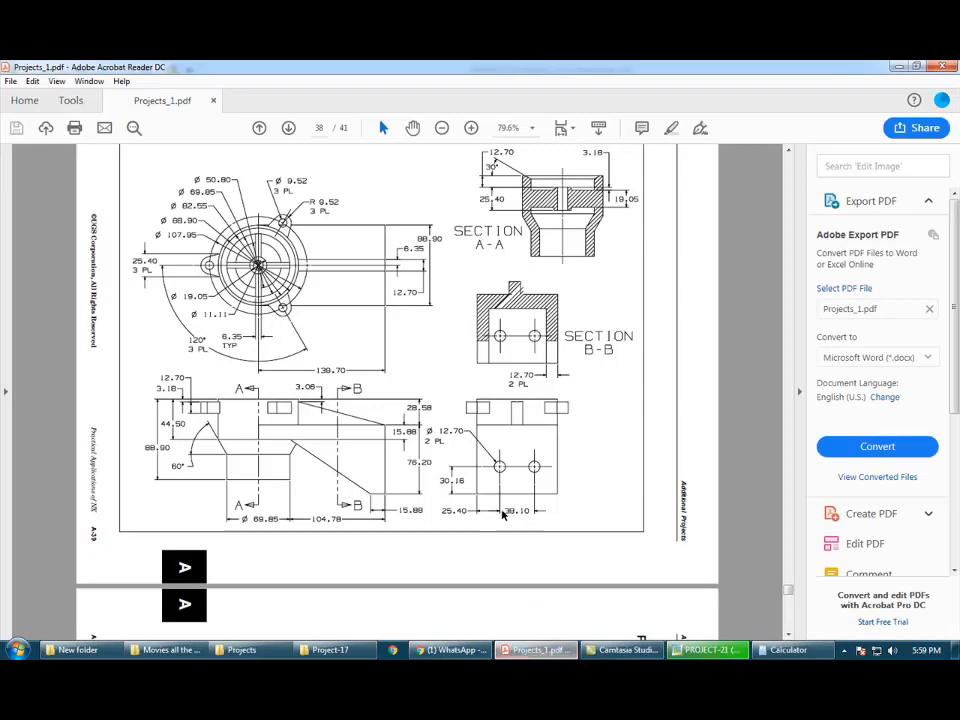
left_click(533, 646)
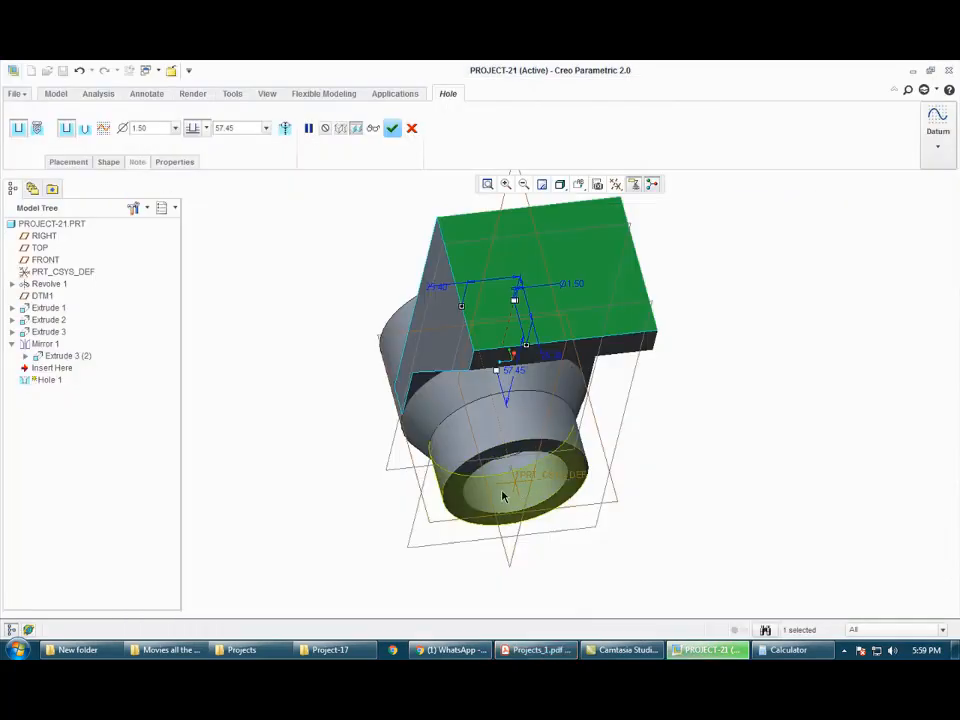
middle_click_drag(502, 490, 545, 492)
double_click(638, 413)
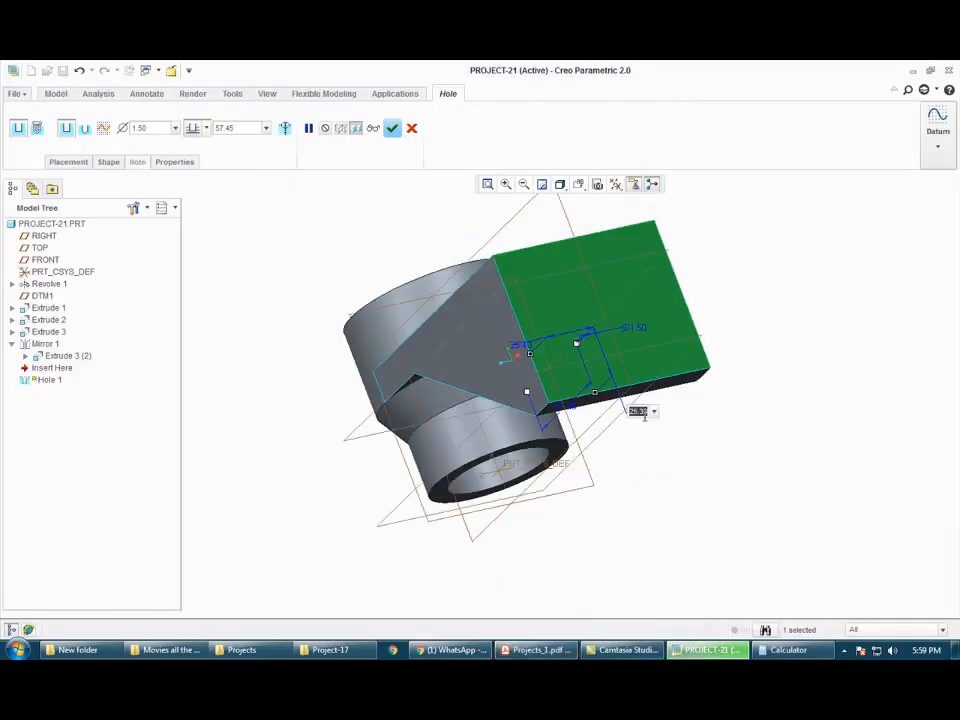
type("30.16")
key("Return")
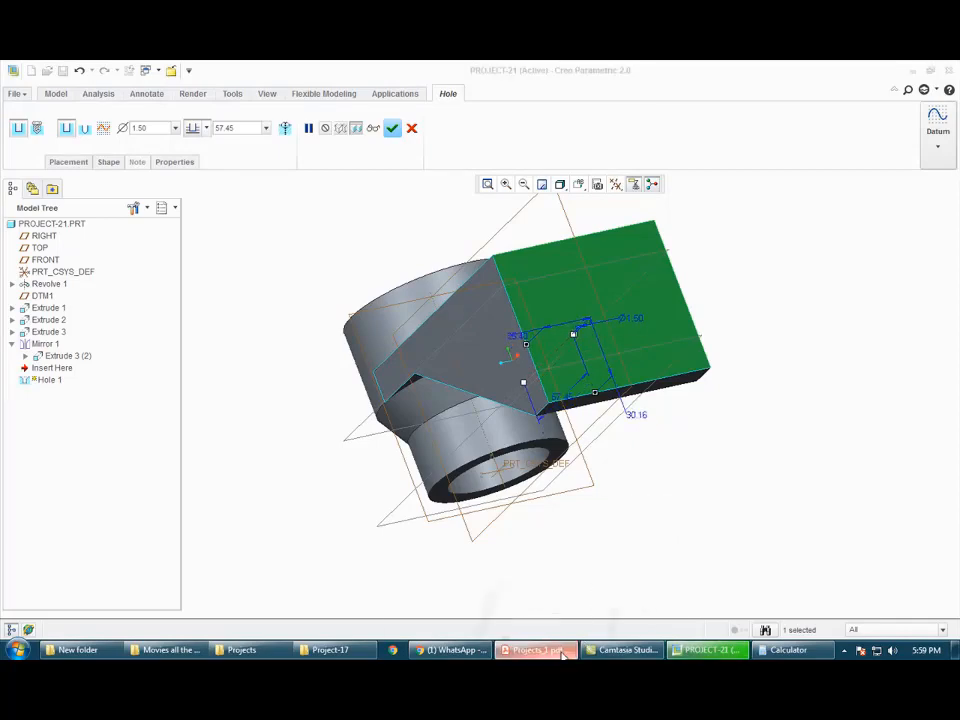
Step: Check the hole diameter in the PDF drawing, and in Creo set it to 12.70 mm and finish the hole through the end wall
left_click(560, 651)
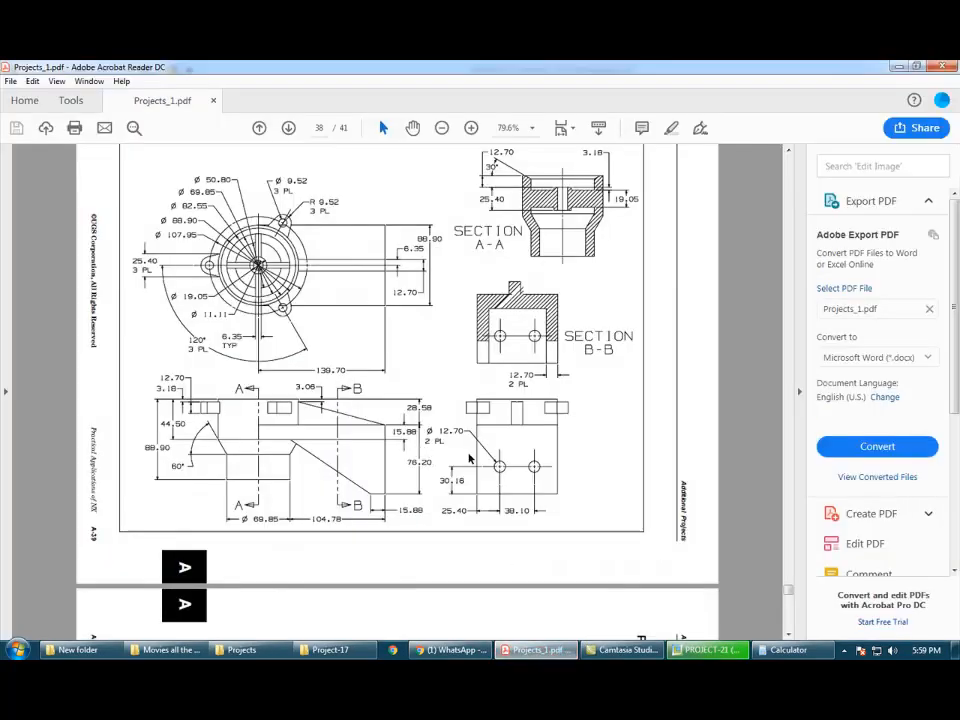
left_click(610, 652)
left_click(708, 650)
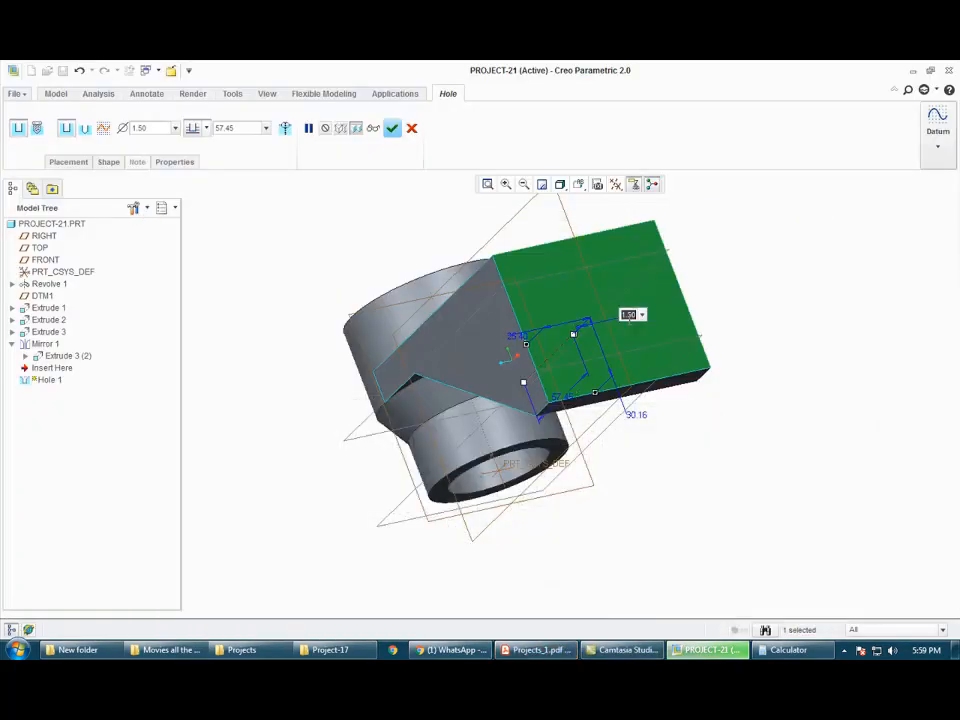
type("12.7")
key("Return")
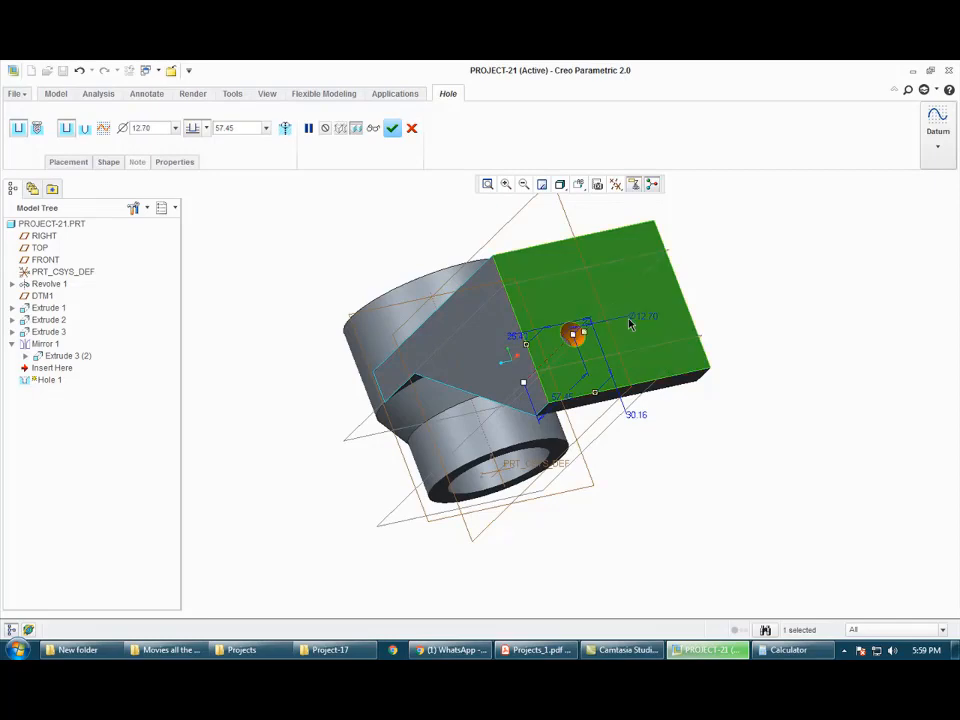
middle_click_drag(701, 507, 726, 414)
middle_click(726, 425)
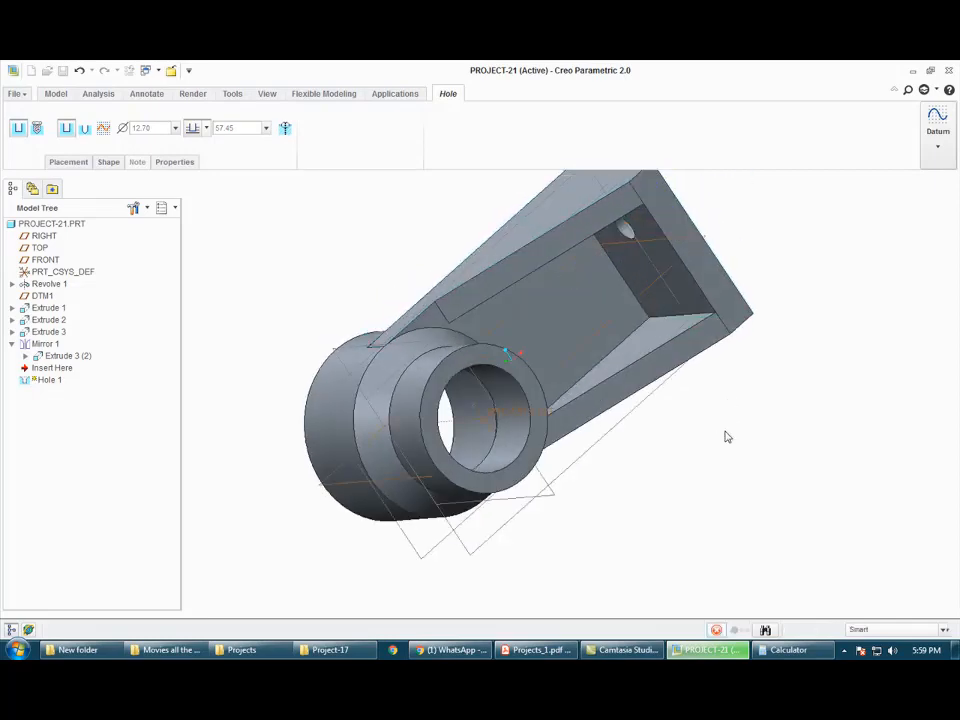
Step: Mirror the end wall hole about the part's central lengthwise datum plane to form the second hole
middle_click_drag(718, 458, 712, 557)
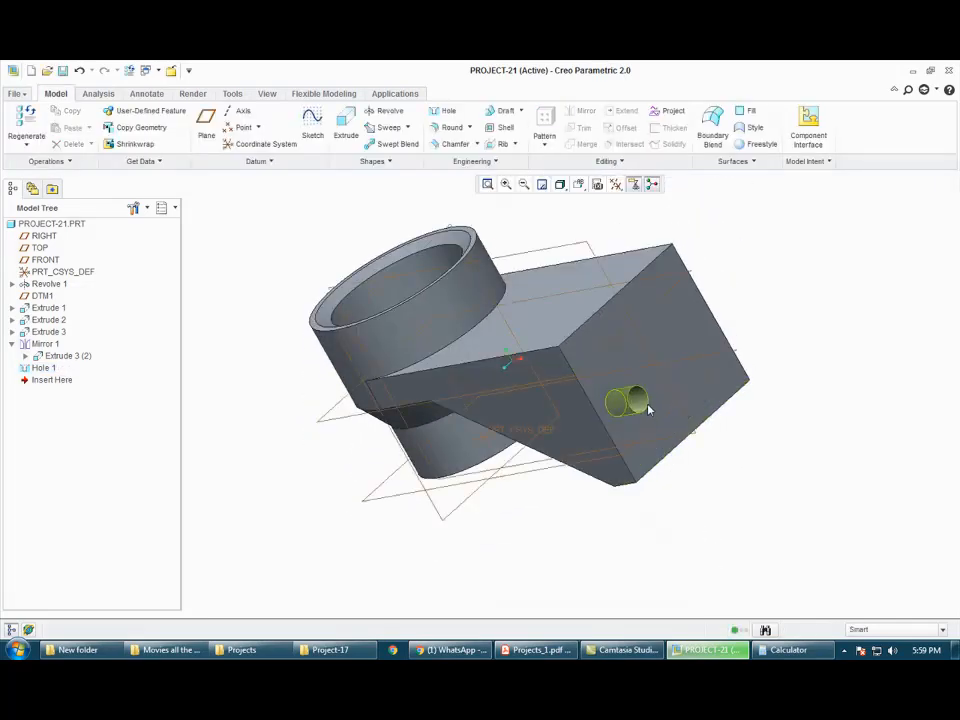
left_click(652, 414)
left_click(583, 111)
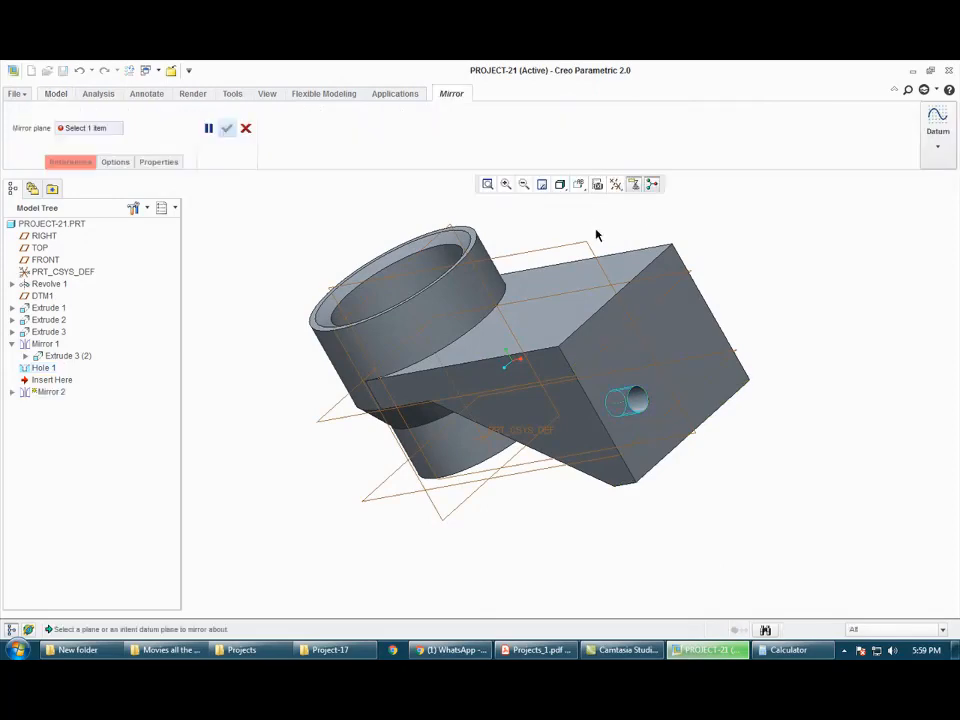
left_click(590, 242)
middle_click(822, 425)
middle_click_drag(822, 425, 624, 458)
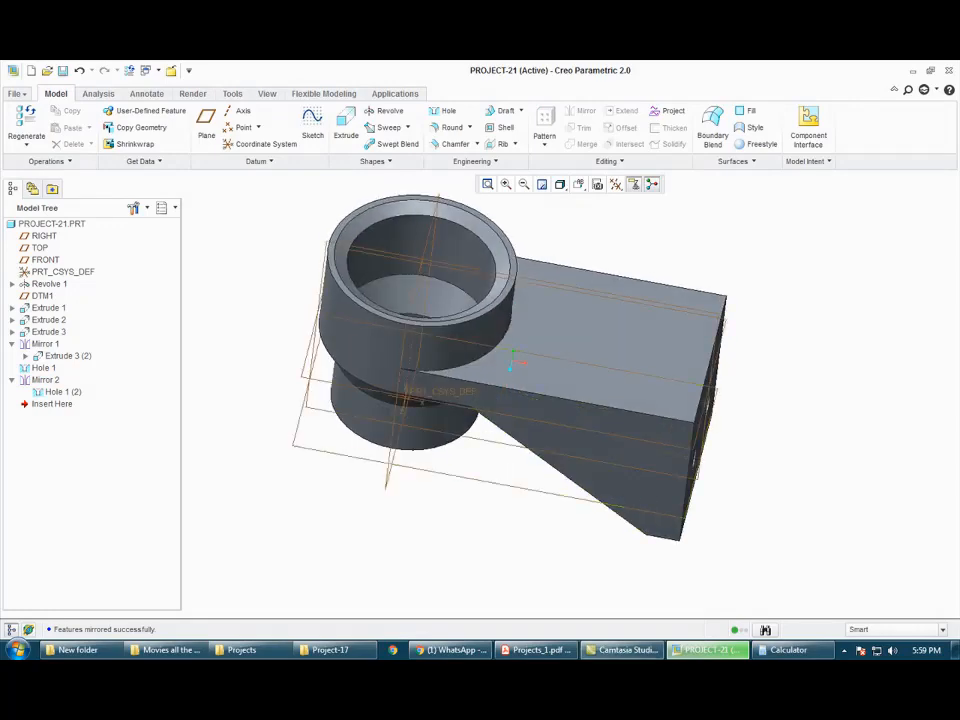
Step: Start a Profile Rib sketch on the FRONT plane, referencing the collar's outer wall, the arm's top face and the arm's end face
left_click(537, 650)
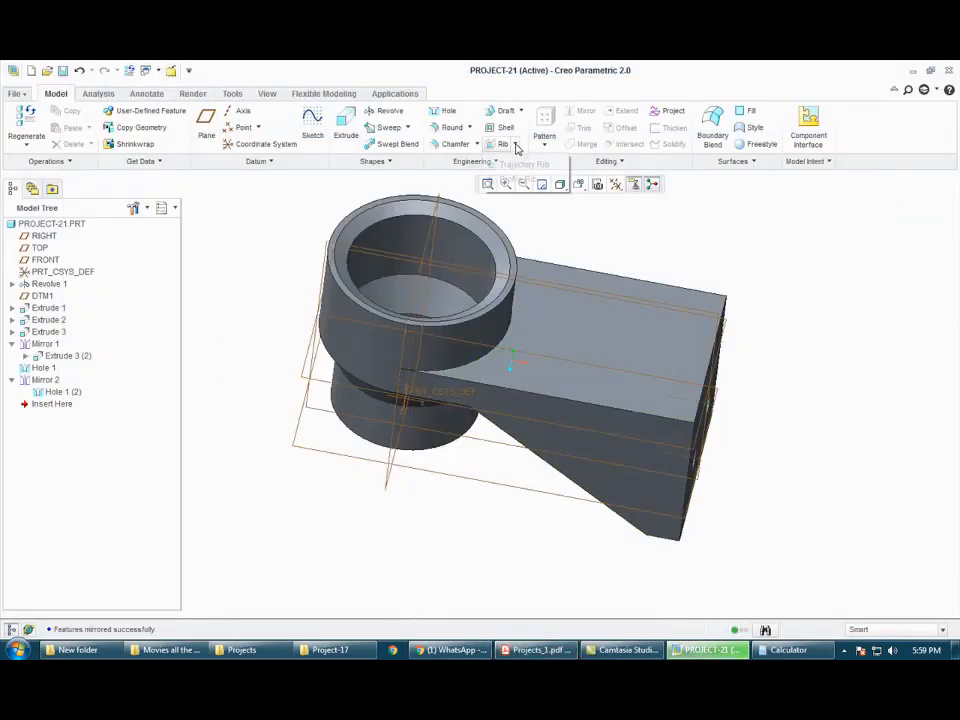
left_click(514, 144)
left_click(517, 179)
middle_click_drag(500, 300, 639, 274)
left_click(647, 263)
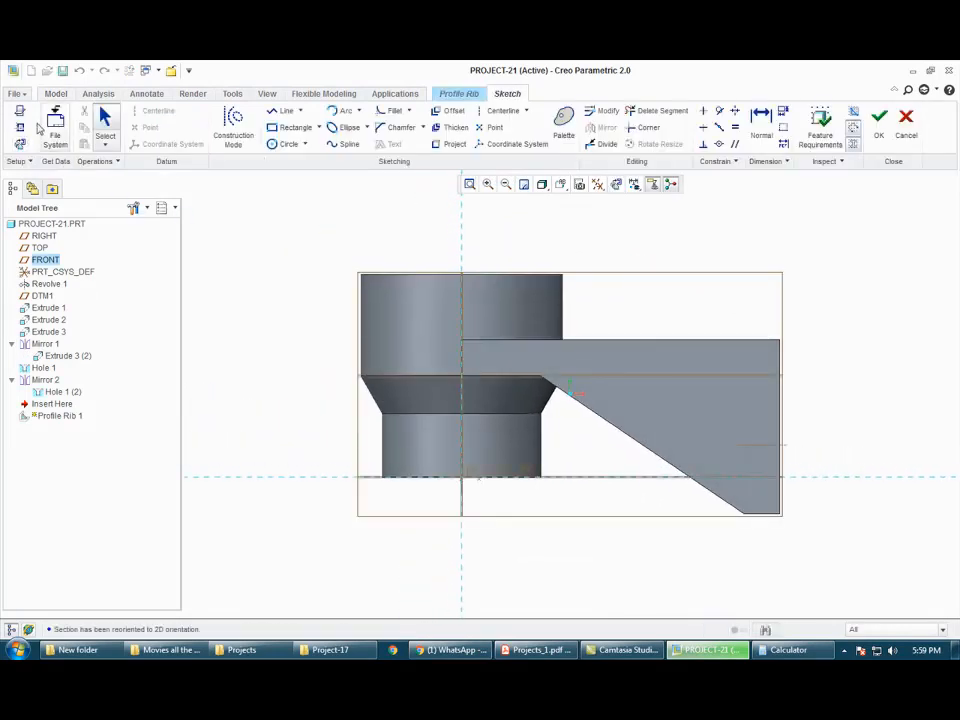
left_click(561, 296)
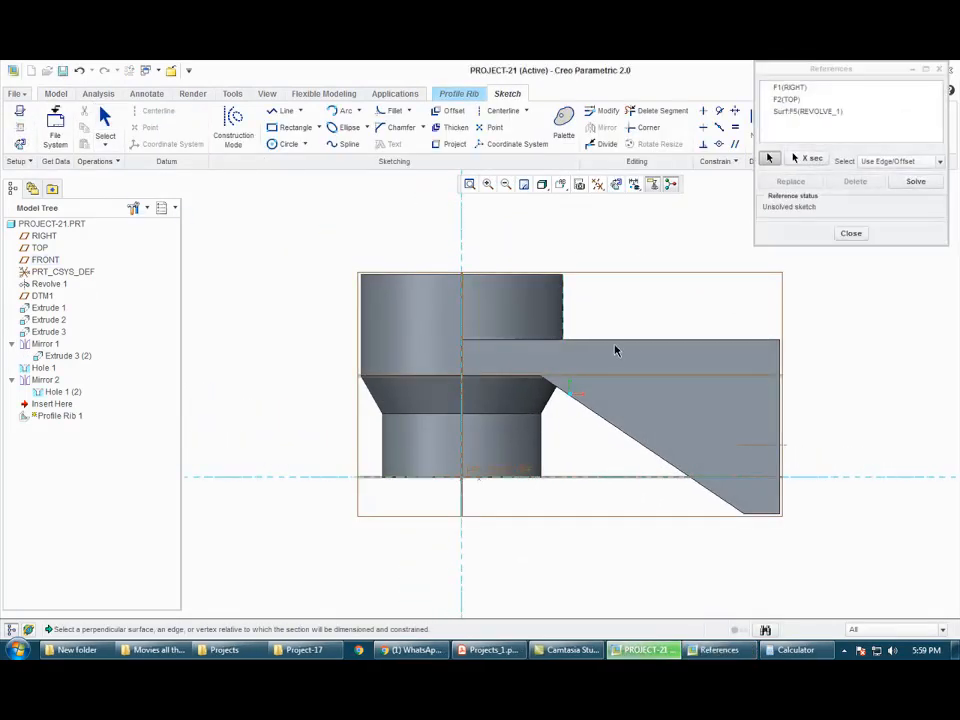
left_click(712, 356)
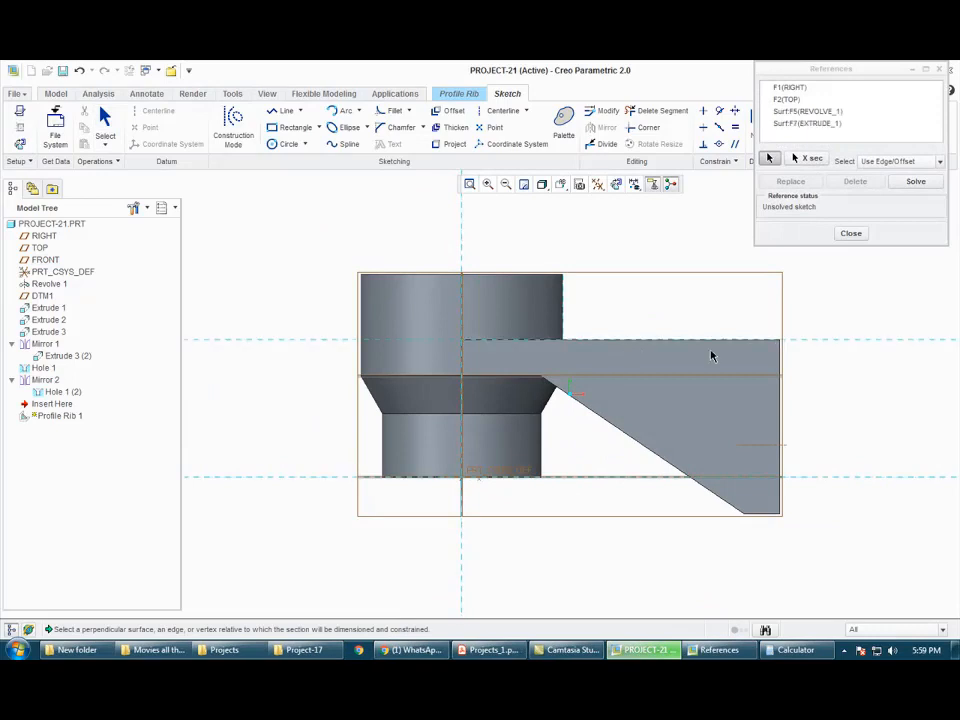
left_click(851, 233)
Step: Draw a sloping rib line from the collar's outer wall, about 4 mm below its rim, to the arm's top outer corner
left_click(283, 110)
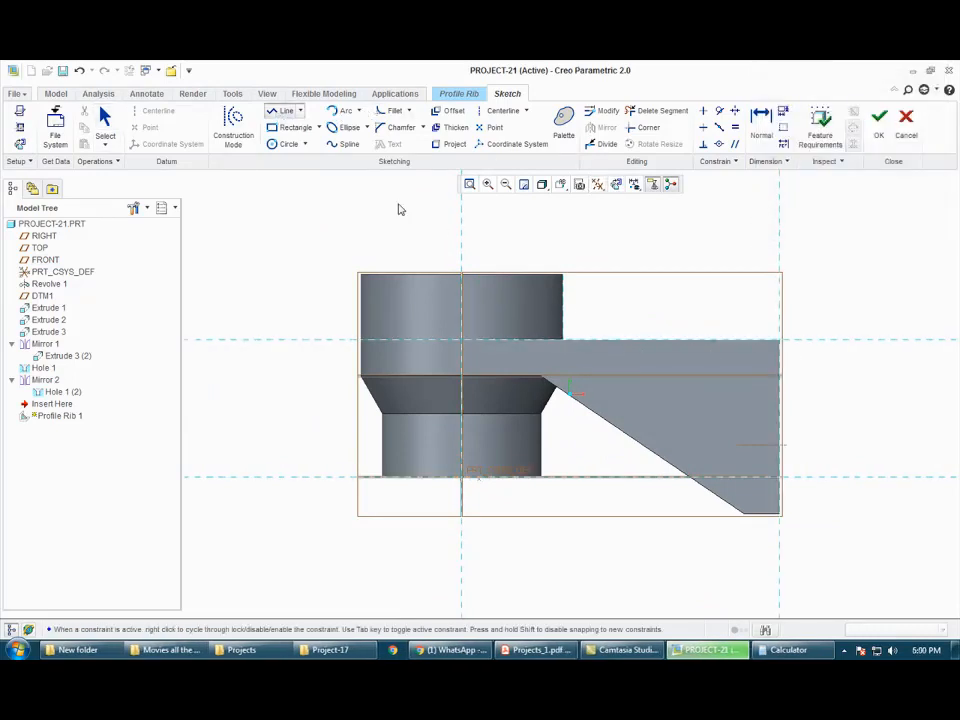
left_click(563, 284)
left_click(779, 341)
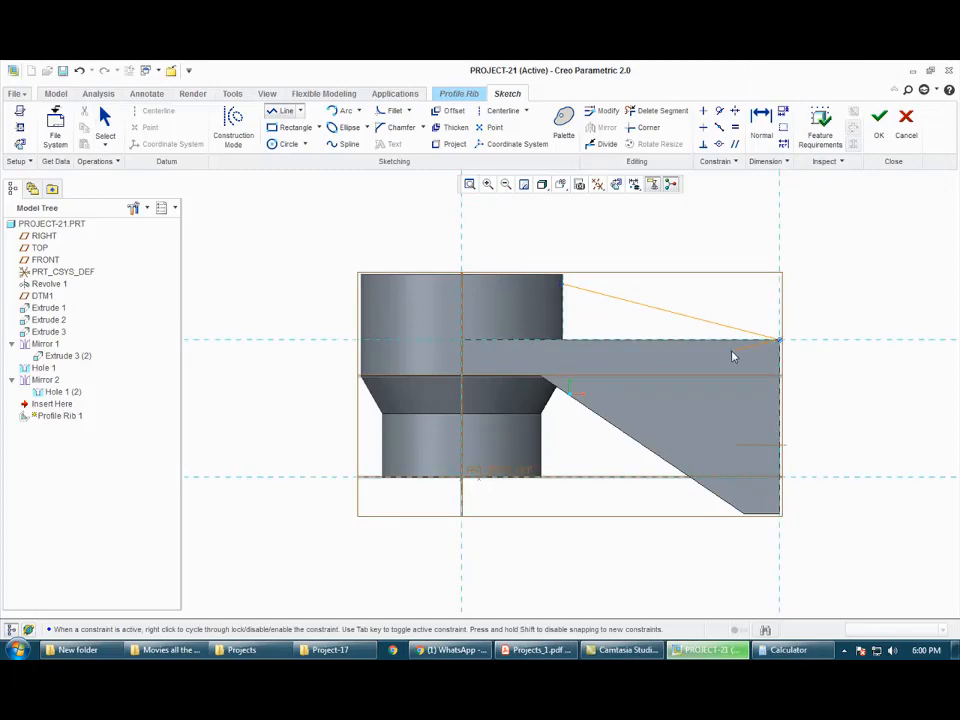
middle_click(735, 356)
Step: Check the rib's upper offset in the PDF drawing, and in Creo dimension the line's upper end 3.06 mm below the collar rim
left_click(535, 649)
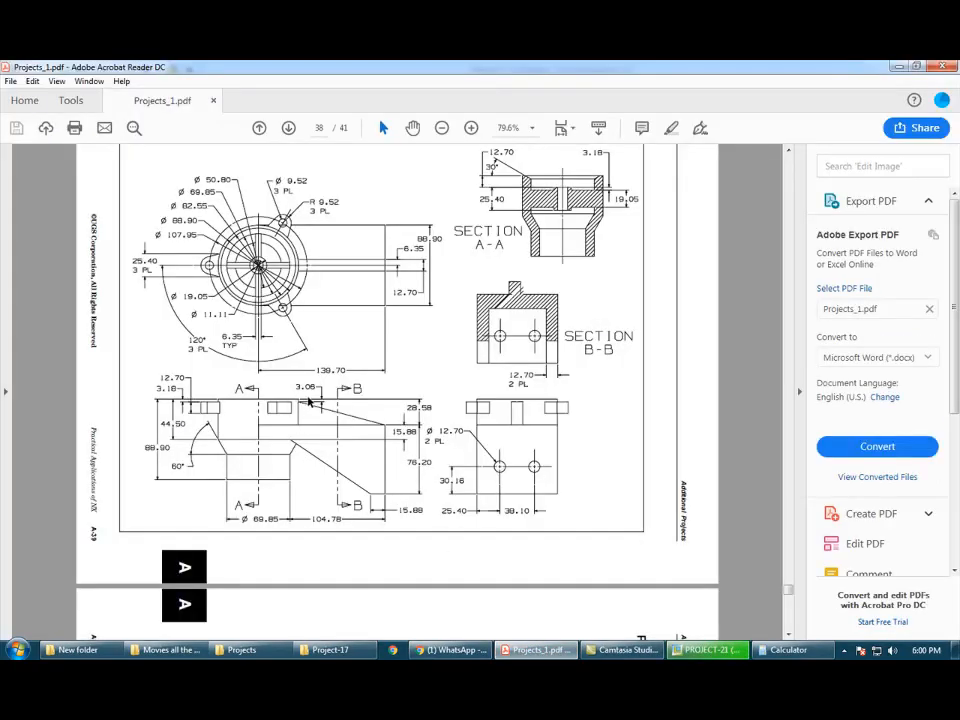
left_click(710, 649)
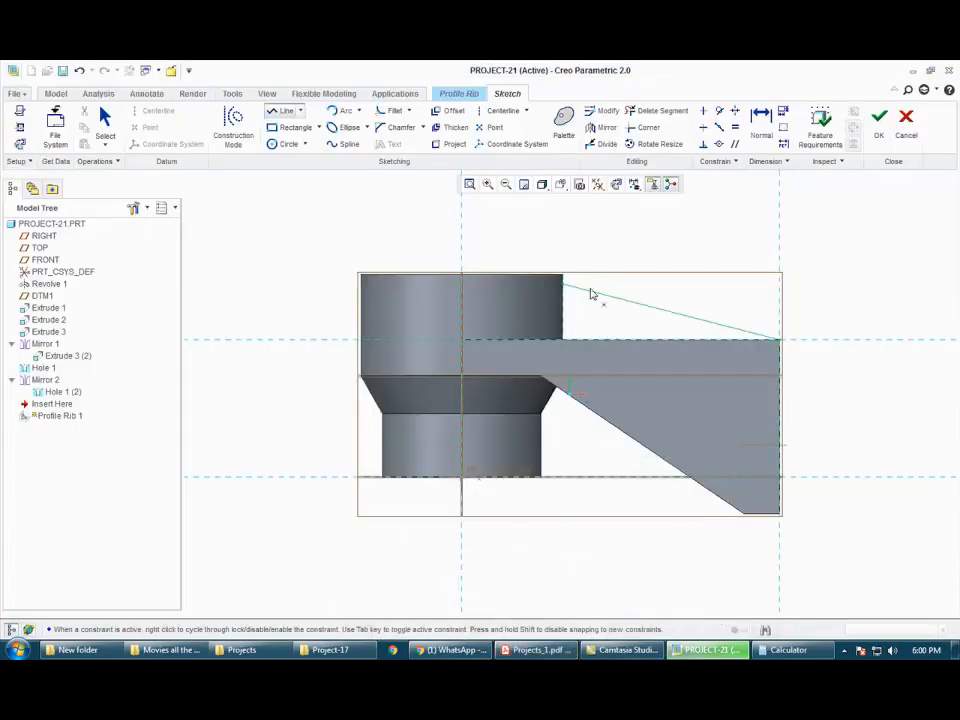
left_click(761, 120)
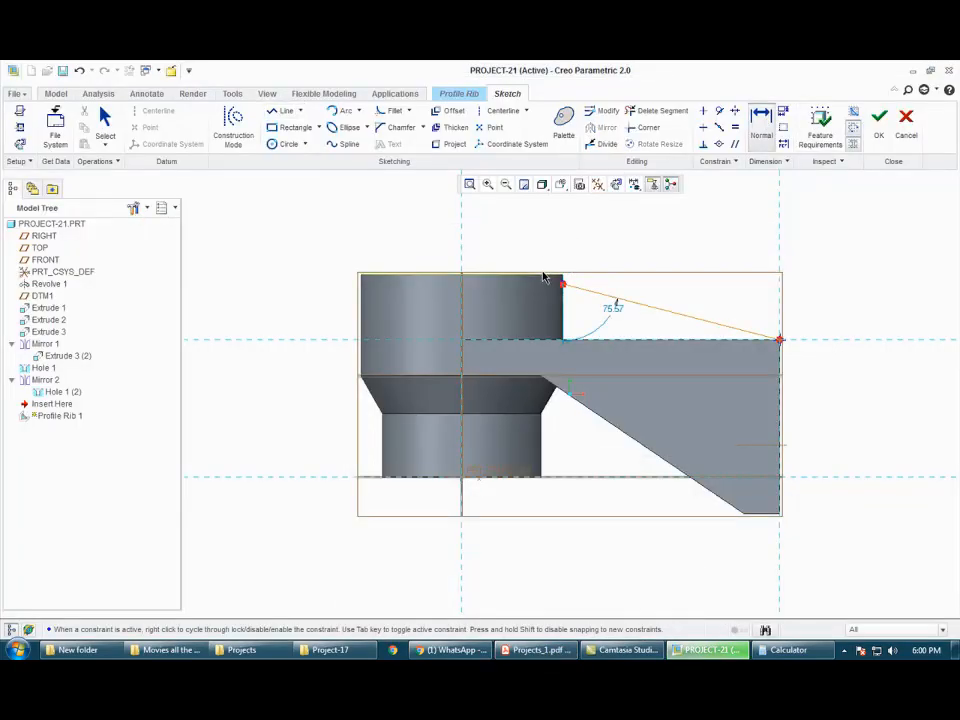
left_click(577, 287)
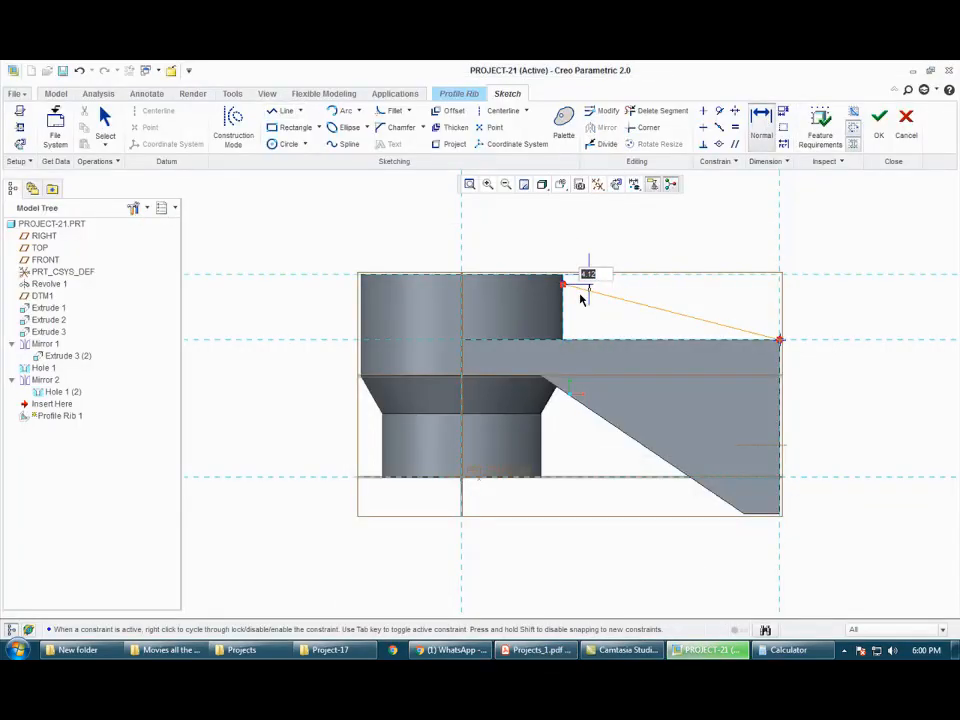
type("3")
key("Return")
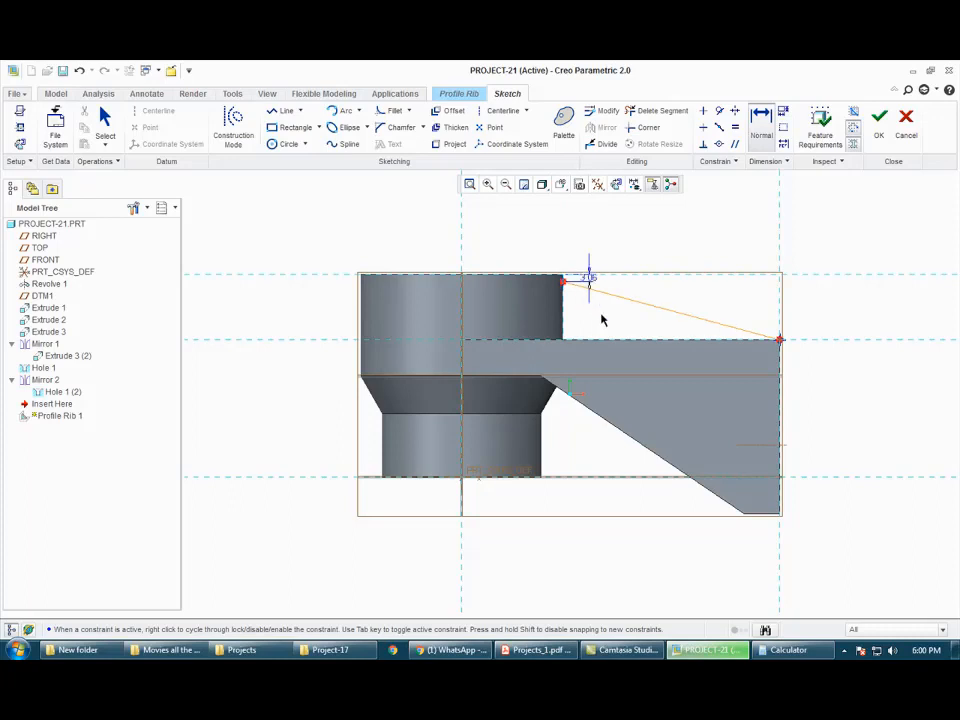
Step: Finish the rib sketch, direct its material toward the arm, and create the profile rib with a thickness of 12.7 mm
left_click(879, 120)
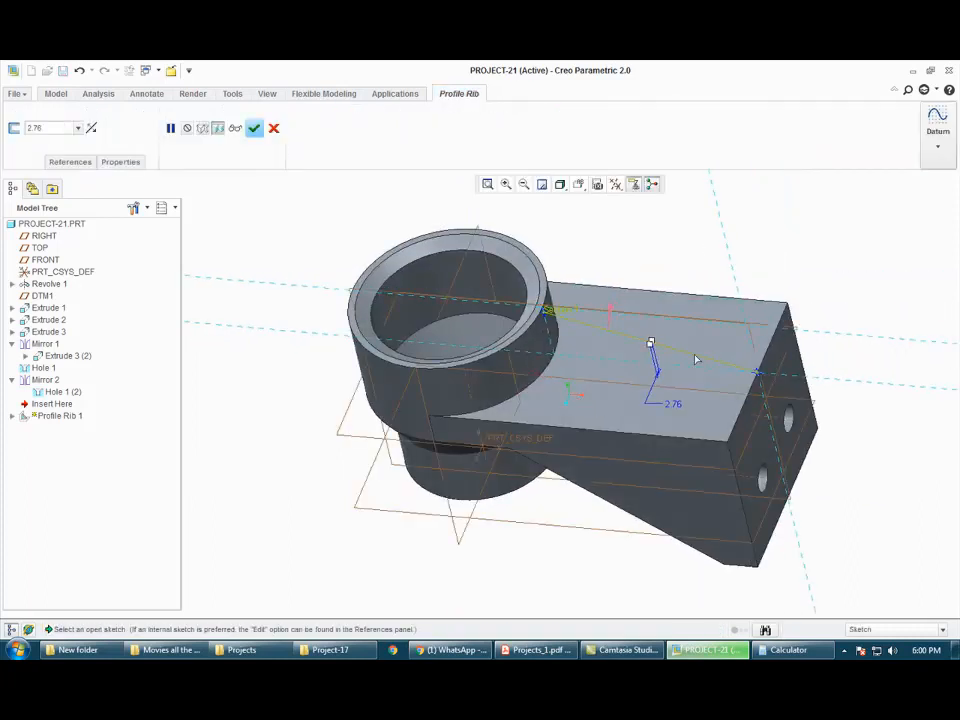
left_click(611, 318)
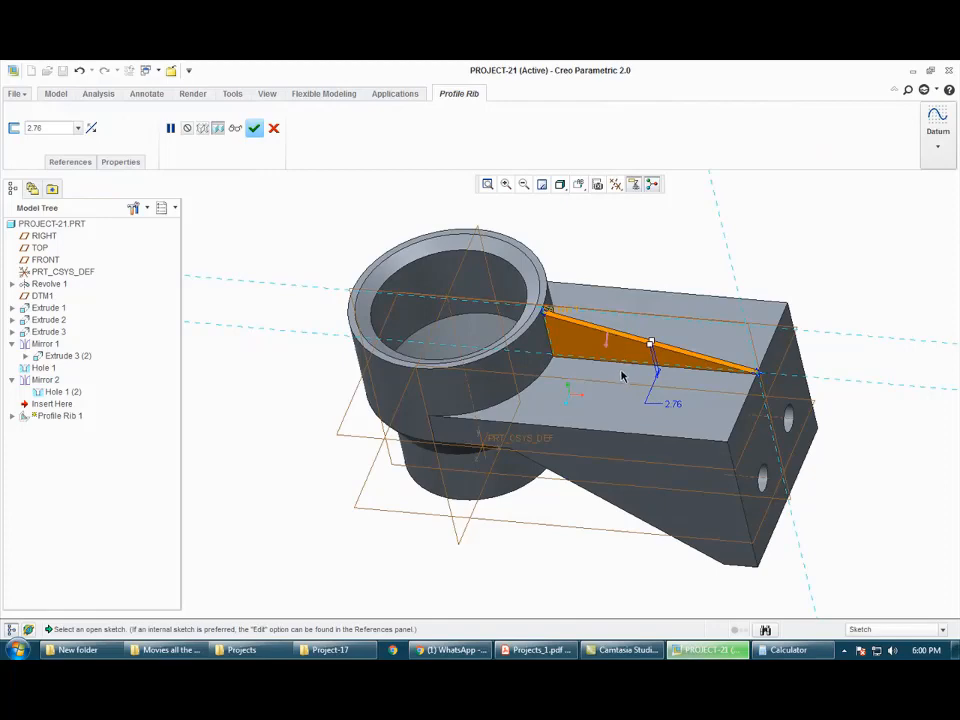
left_click(537, 650)
type("12")
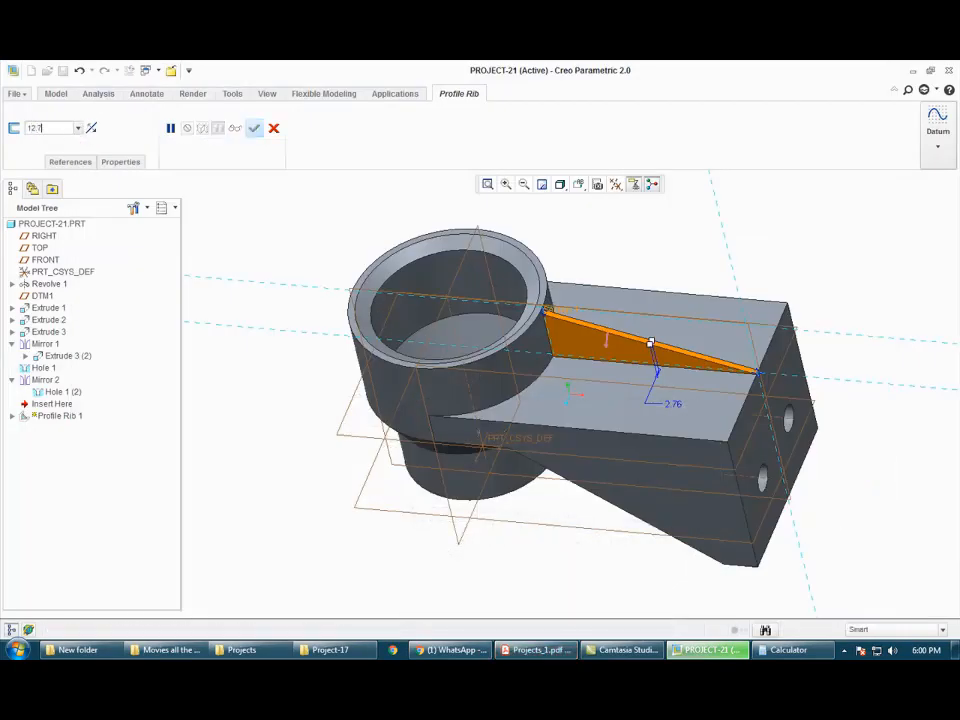
key("Return")
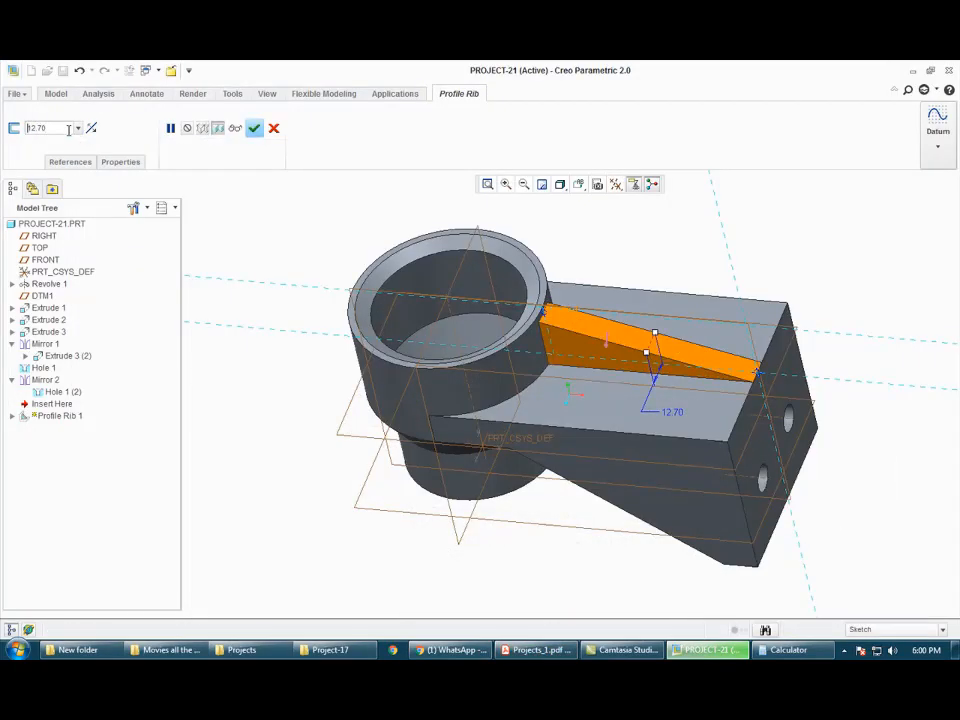
middle_click_drag(238, 336, 248, 360)
middle_click(262, 319)
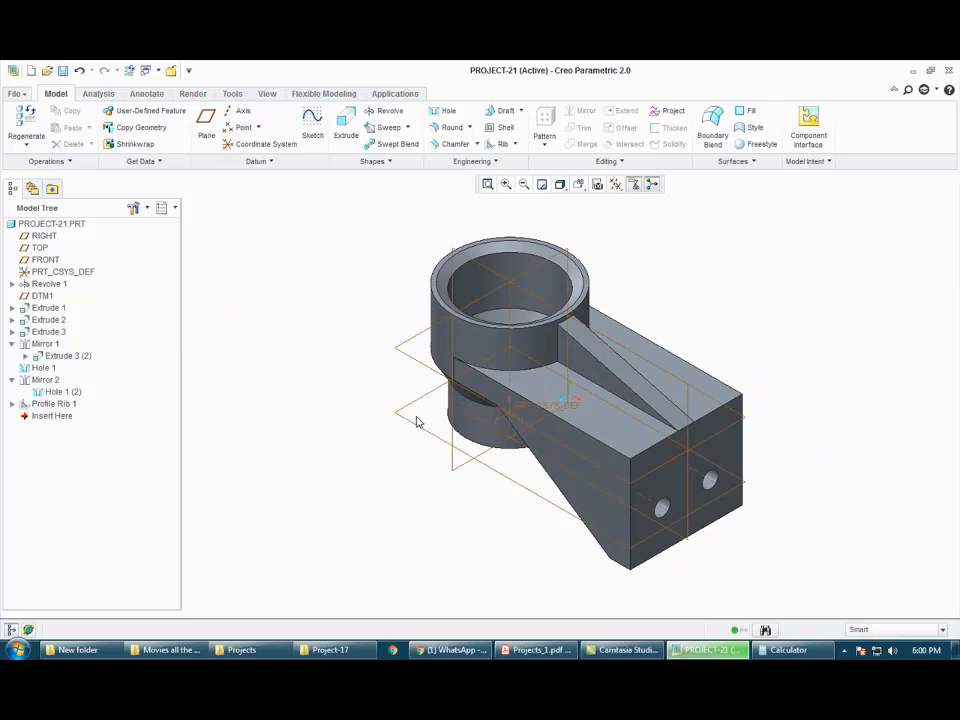
Step: Check Section A-A in the PDF drawing, and in Creo create a datum plane offset 12.7 mm below the collar's top rim face
scroll(476, 298, "down", 2)
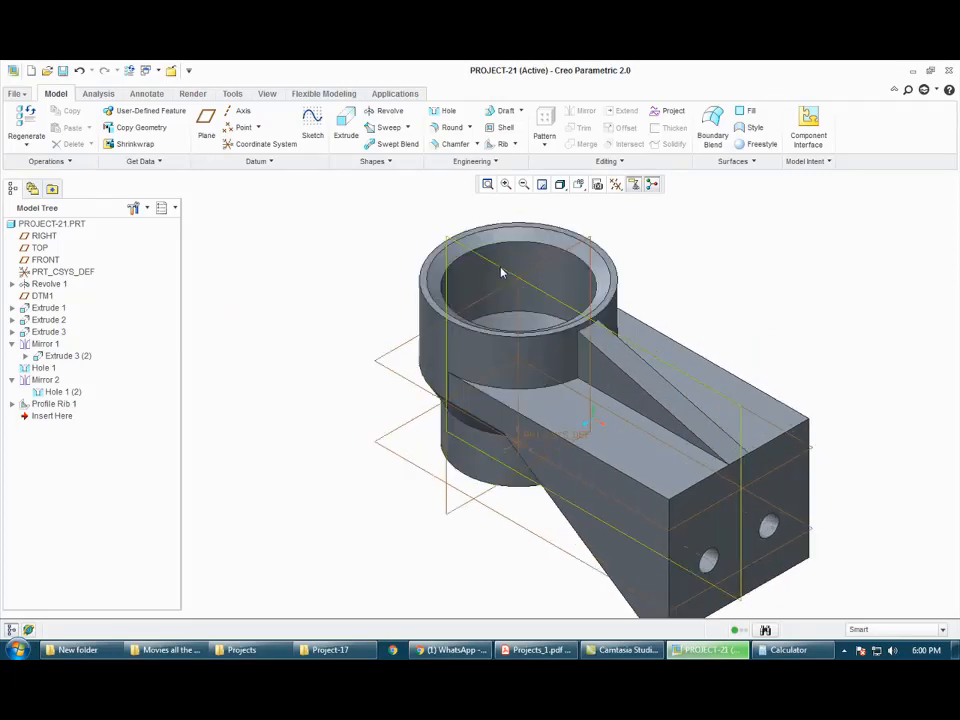
left_click(536, 650)
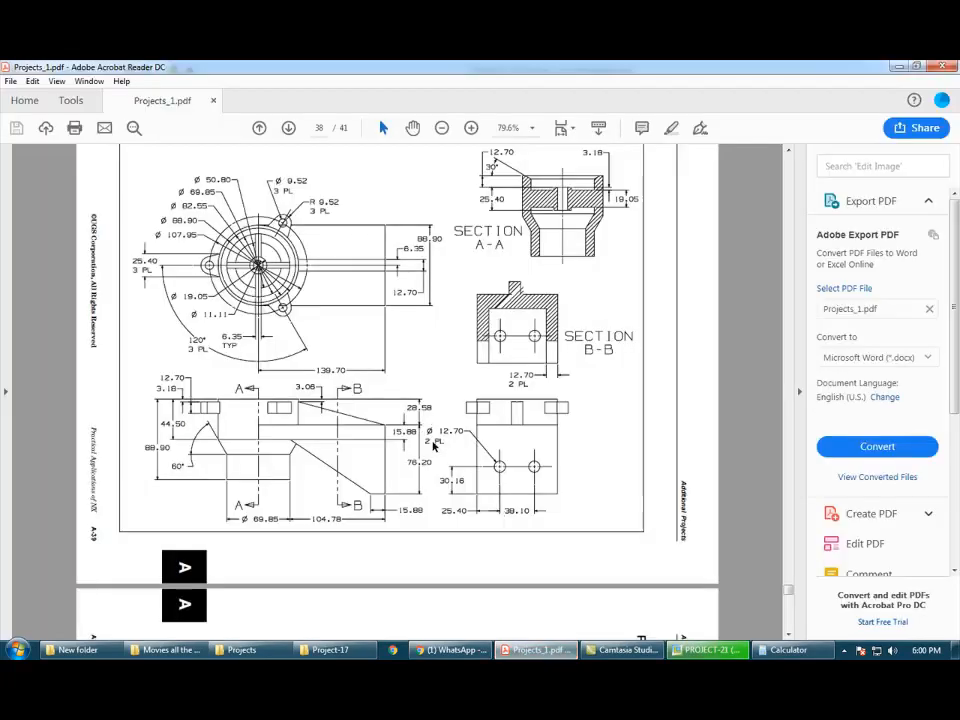
scroll(566, 188, "up", 3, "ctrl")
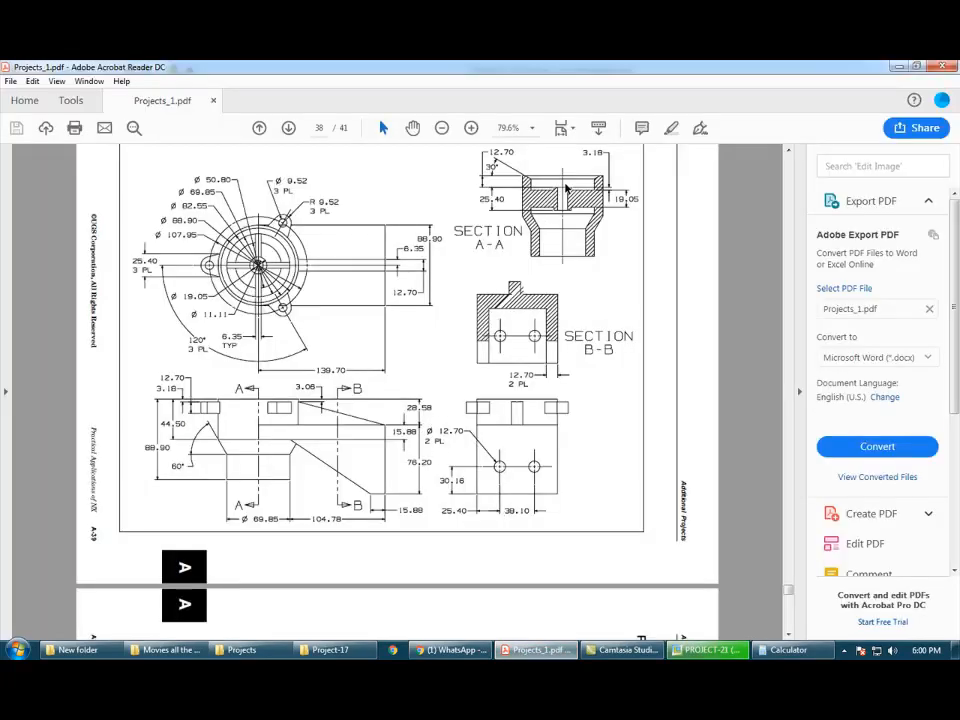
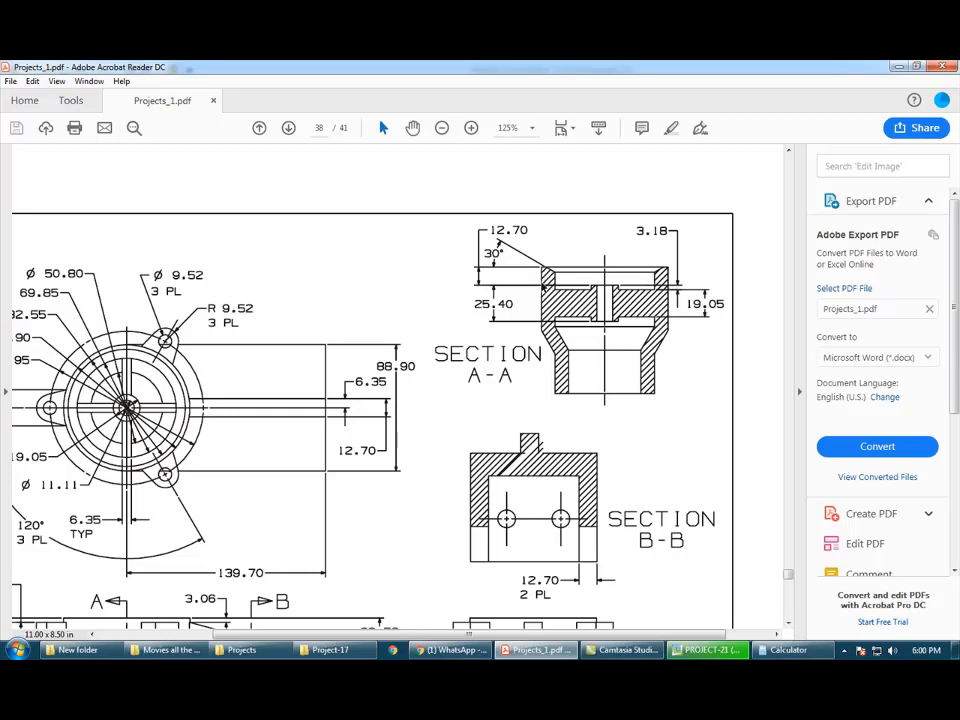
left_click(540, 649)
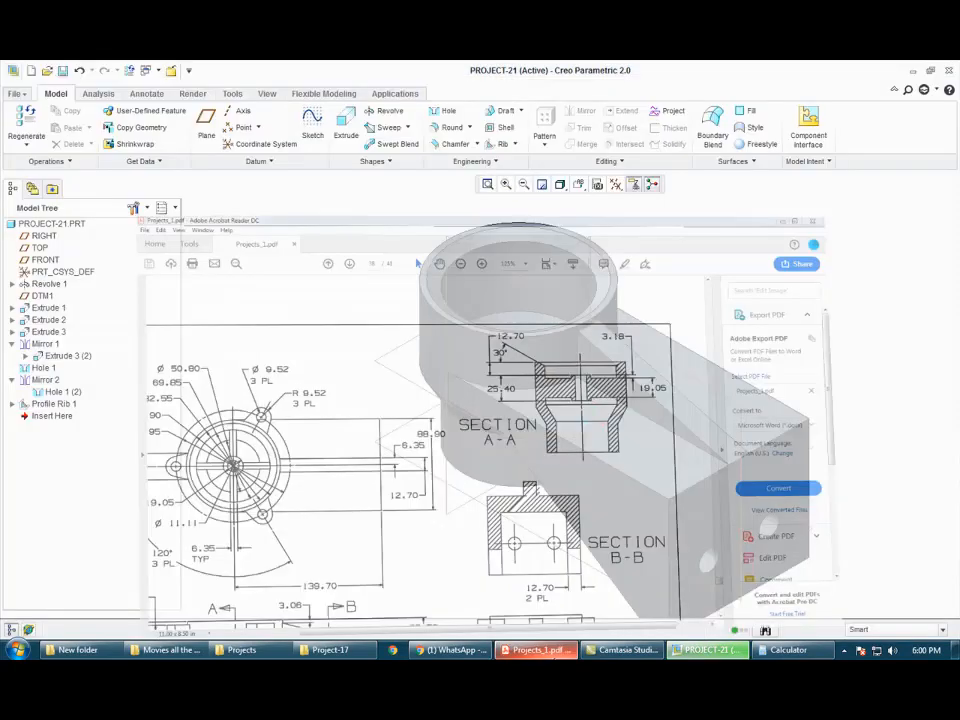
left_click(210, 122)
scroll(491, 317, "up", 5)
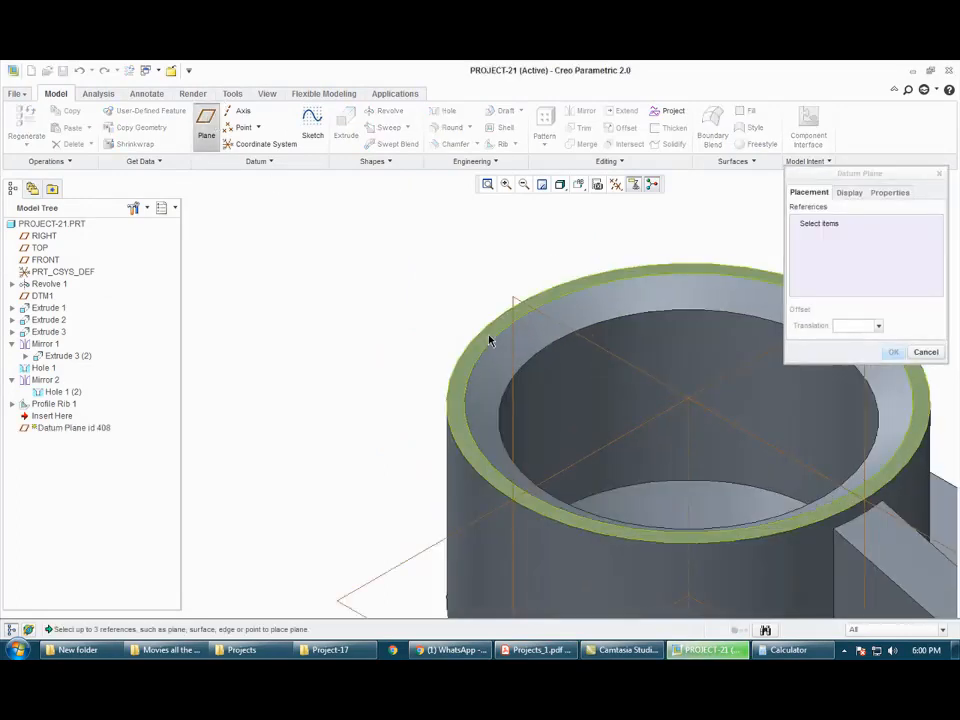
left_click(489, 340)
scroll(489, 340, "down", 5)
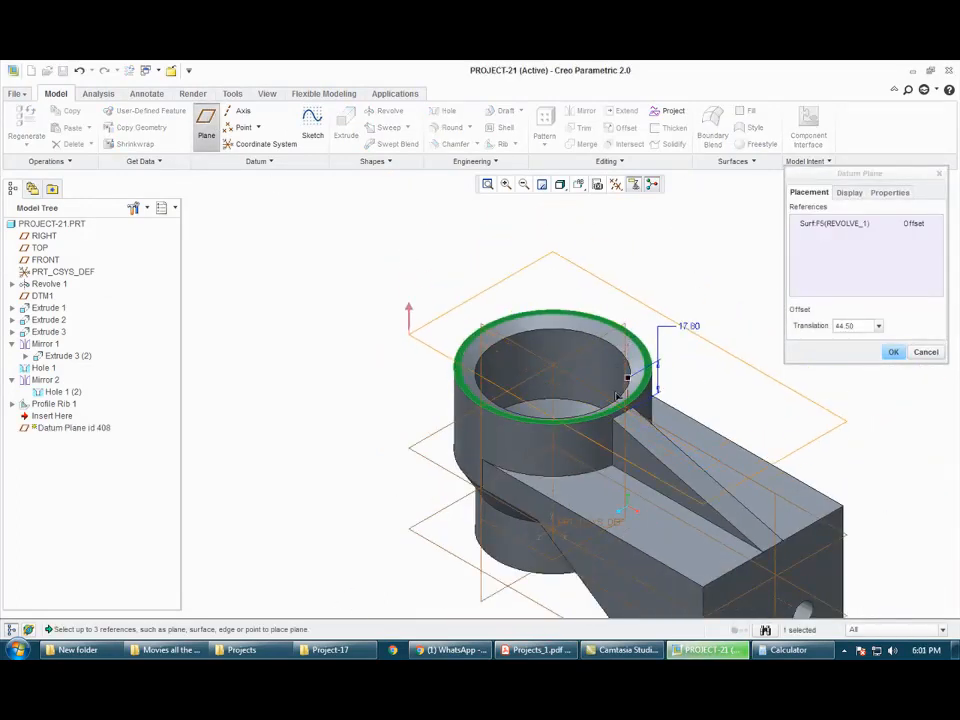
left_click_drag(618, 395, 600, 456)
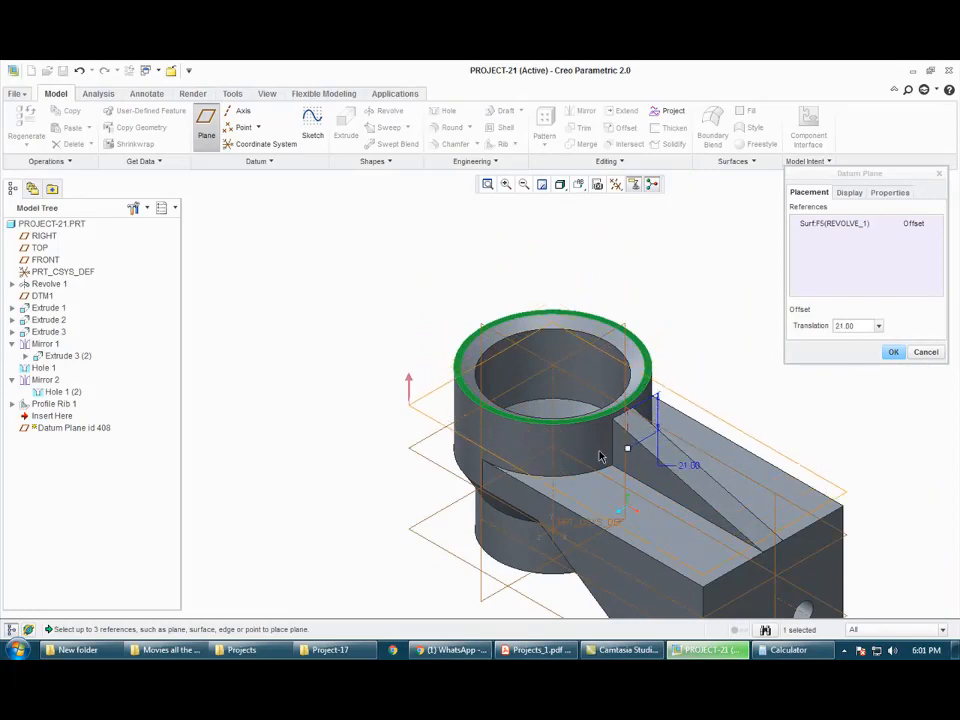
double_click(838, 326)
type("12.7")
key("Return")
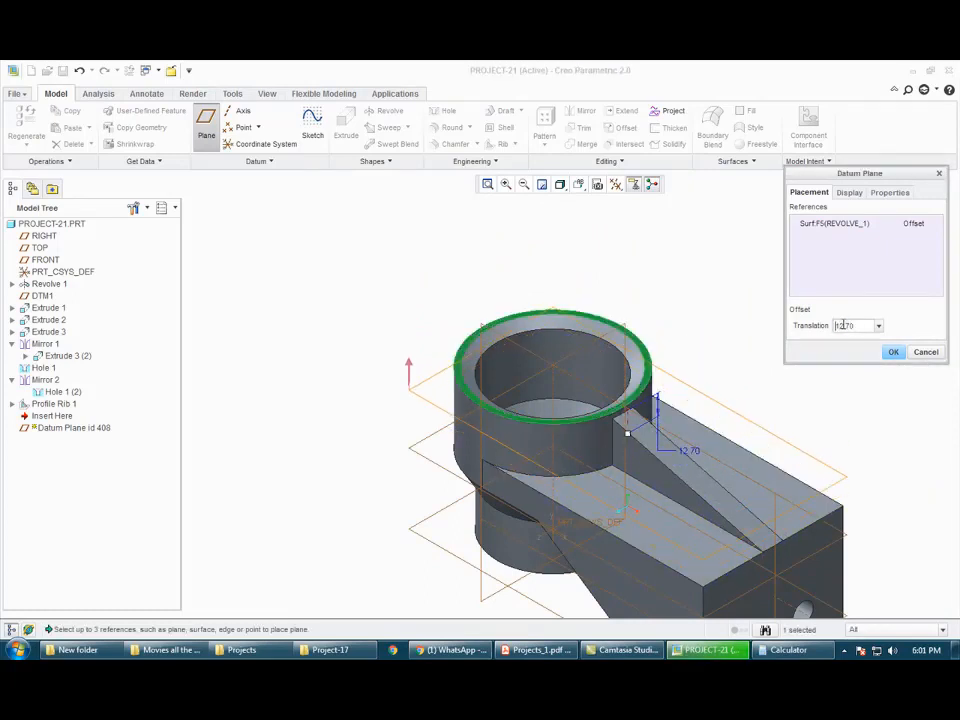
middle_click_drag(775, 330, 716, 369)
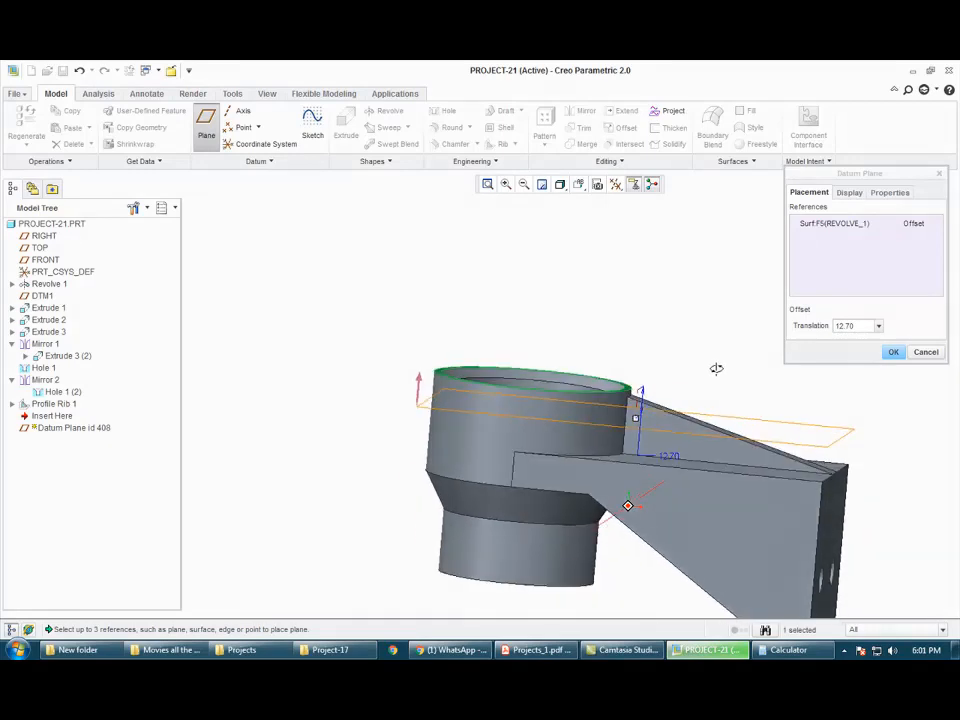
middle_click(376, 359)
Step: Start an Extrude on the new datum plane and sketch a 19.05 mm diameter circle at the collar's centre, checking the diameter in the PDF drawing
middle_click_drag(366, 358, 334, 364)
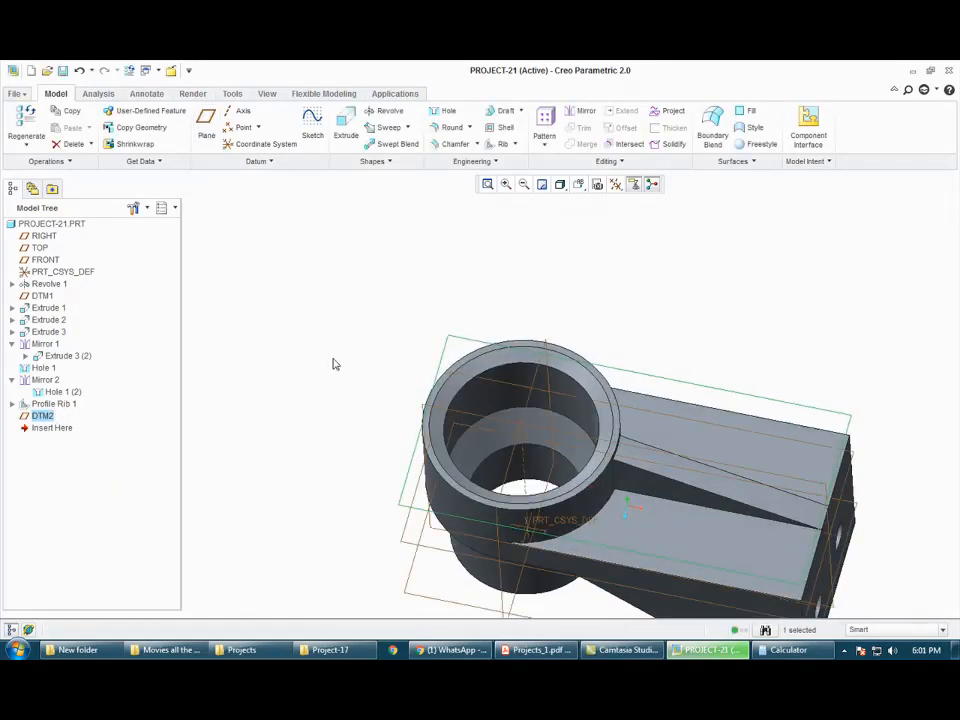
left_click(350, 133)
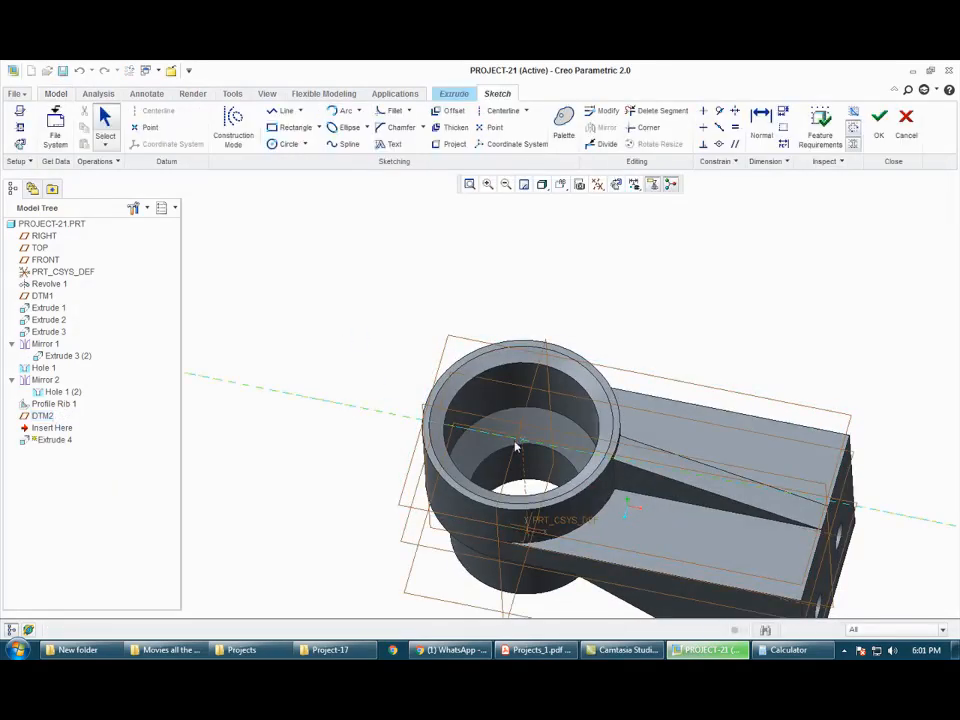
left_click(288, 143)
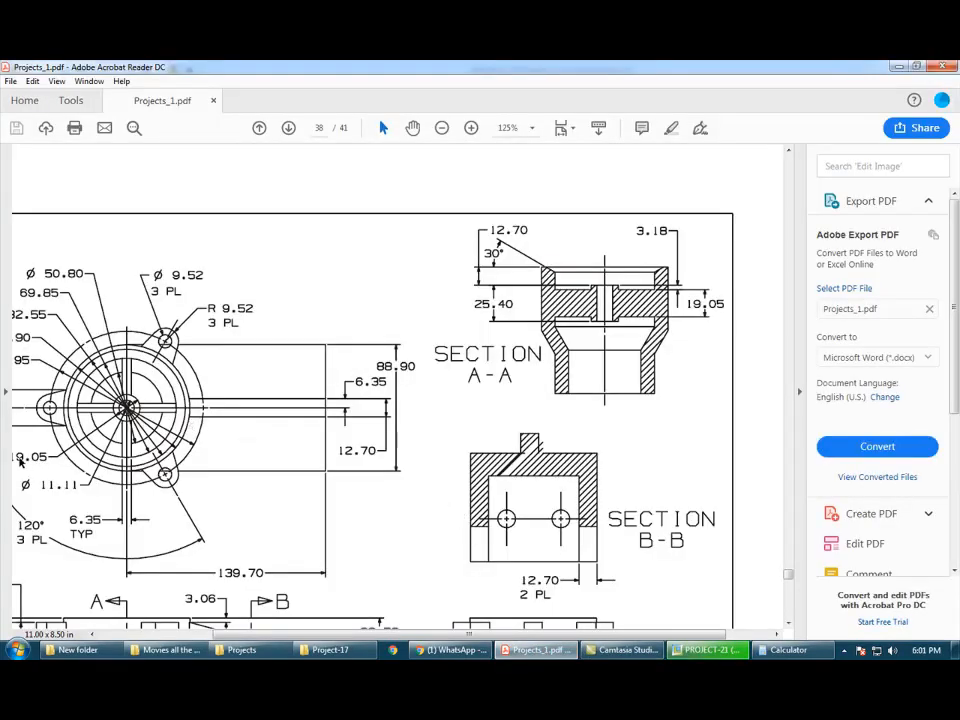
scroll(52, 463, "left", 2)
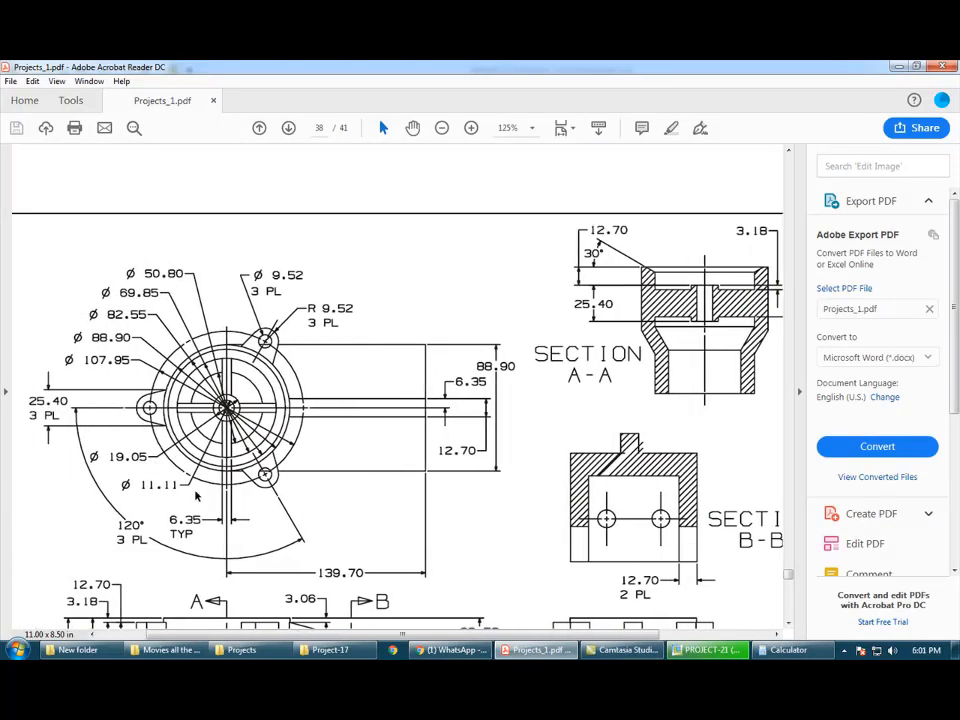
left_click(708, 650)
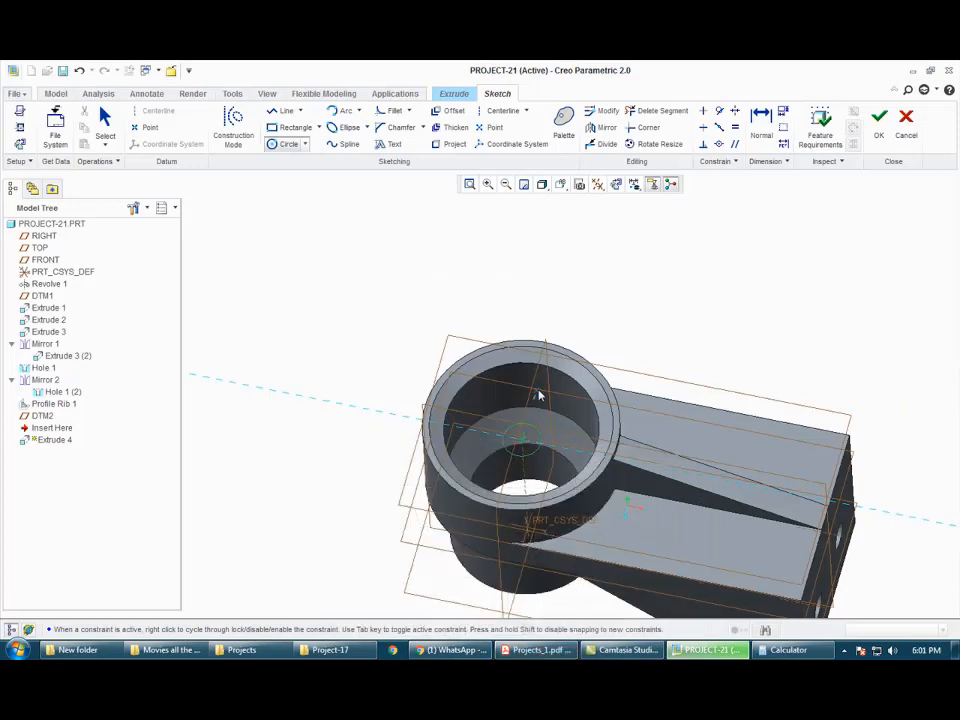
left_click(105, 122)
double_click(485, 423)
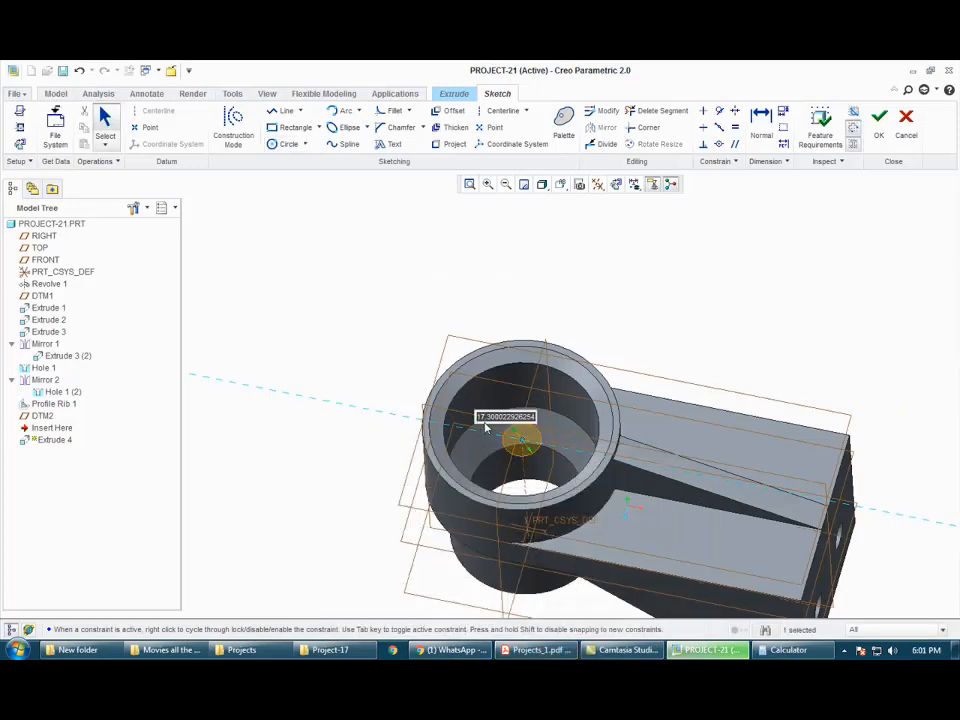
type("18.05")
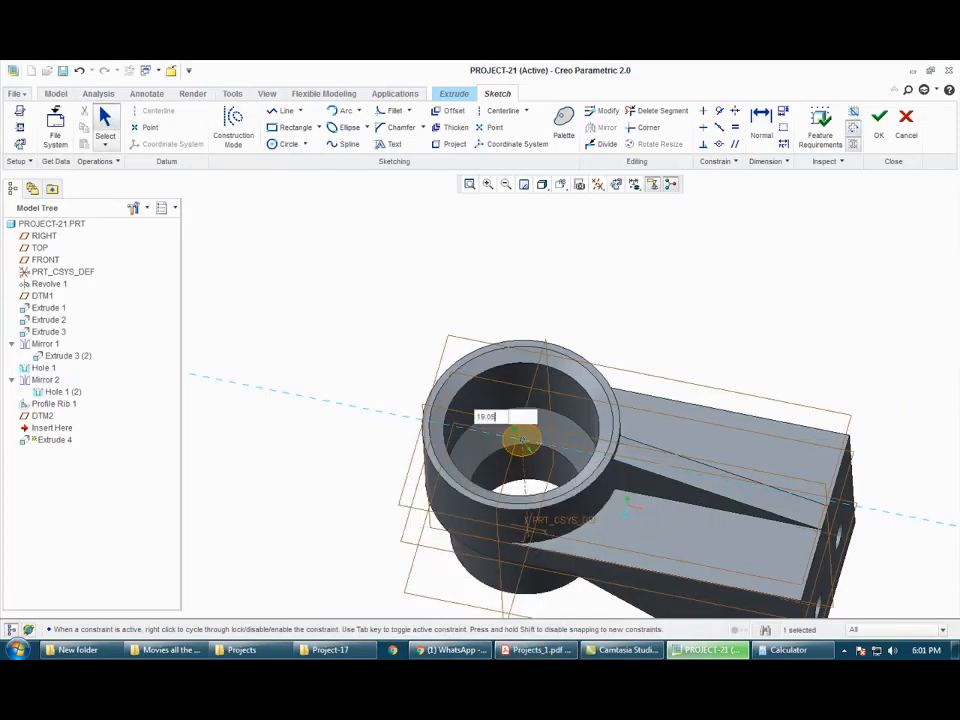
key("Return")
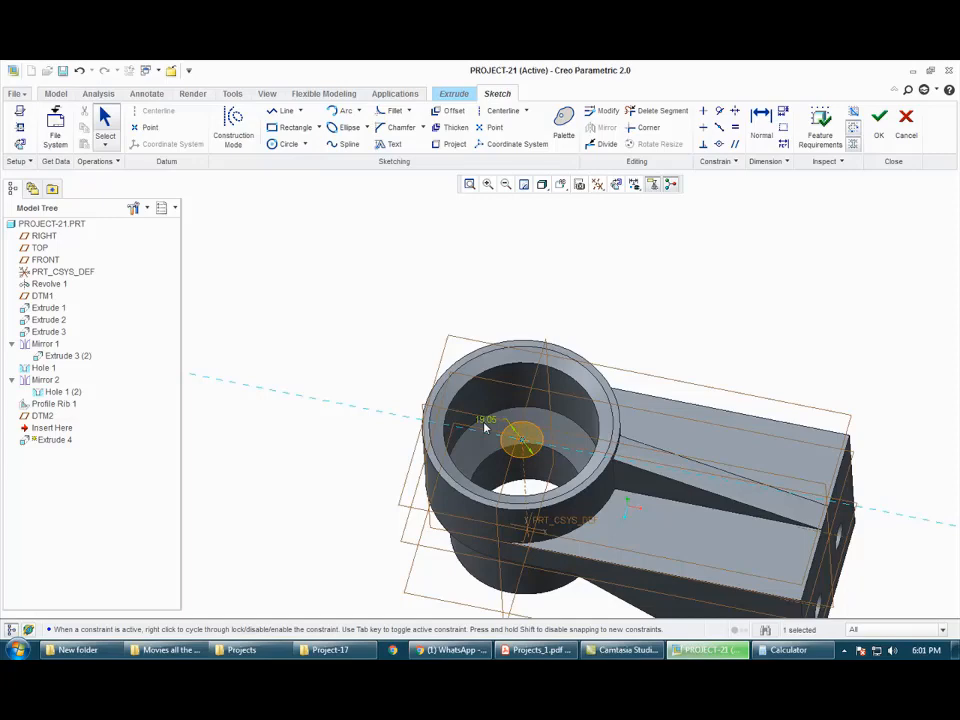
Step: Check the boss height in the PDF drawing, and in Creo extrude the circle 25.4 mm downward into the collar's bore
left_click(879, 118)
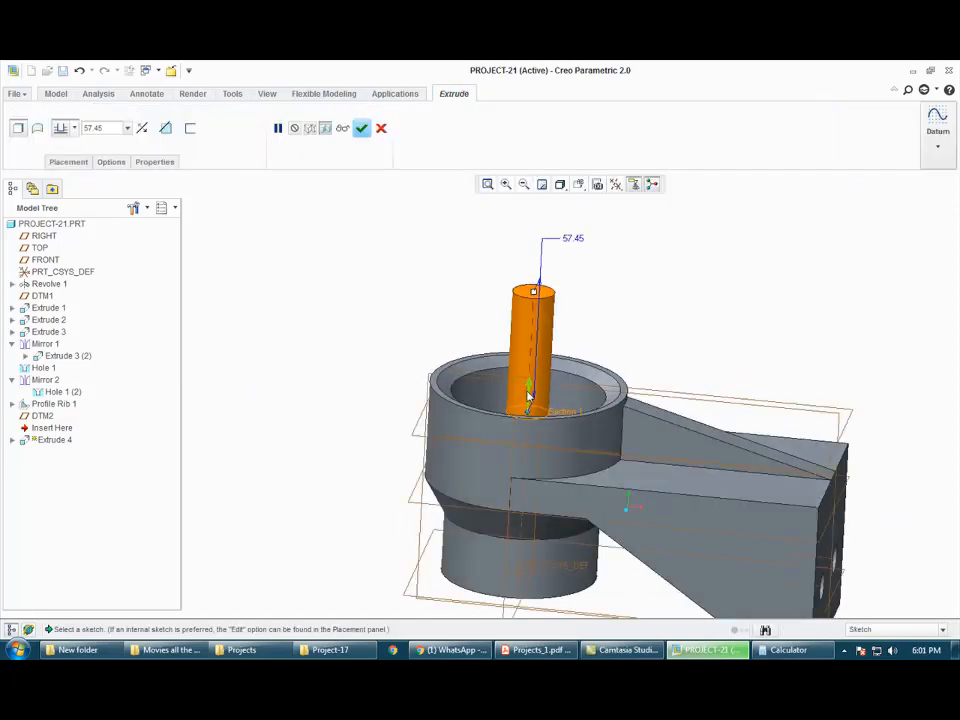
left_click(529, 396)
left_click(537, 650)
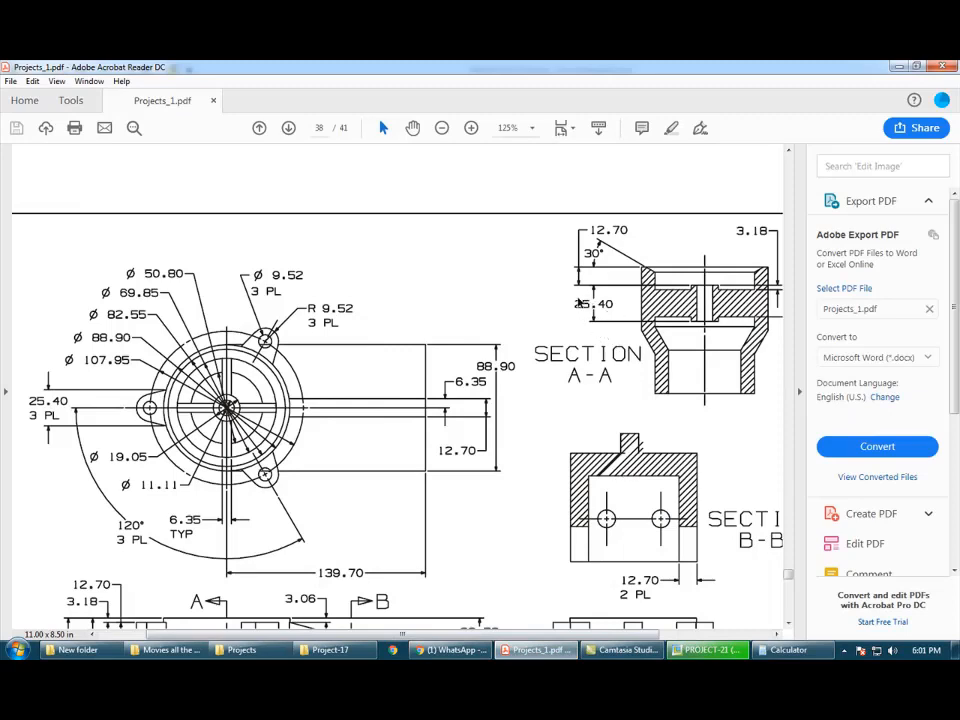
left_click(540, 650)
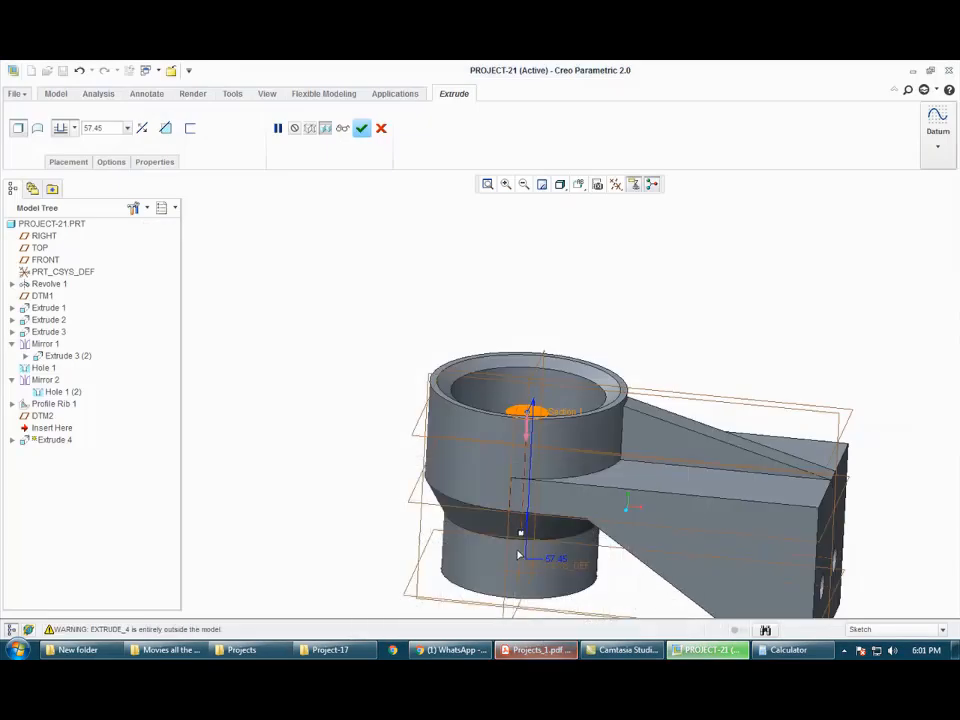
left_click(113, 131)
type("25")
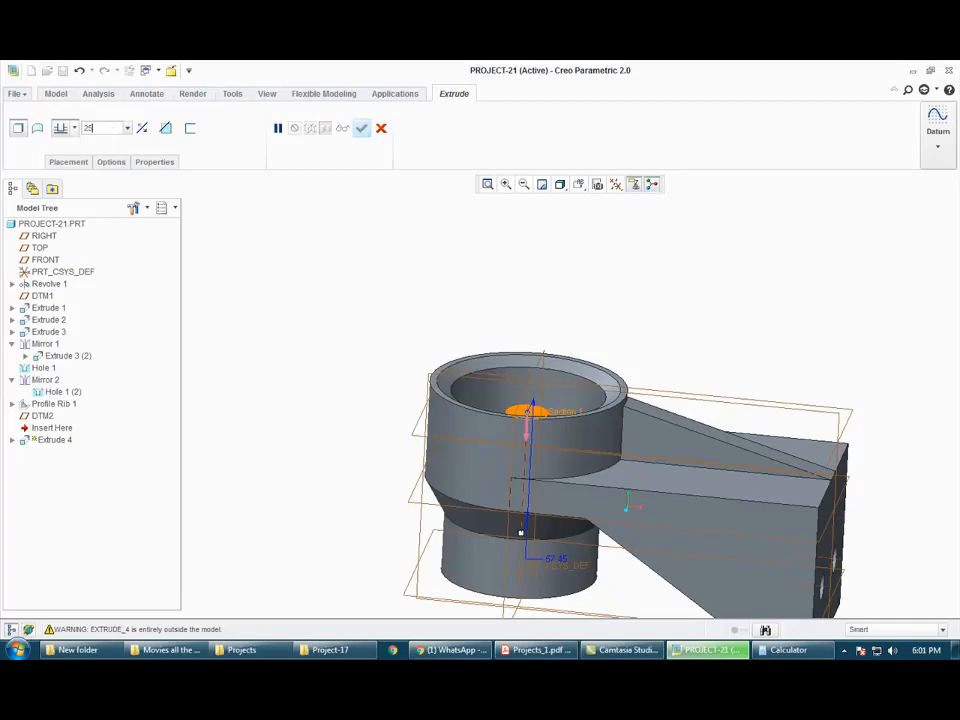
type(".4")
key("Return")
middle_click(288, 361)
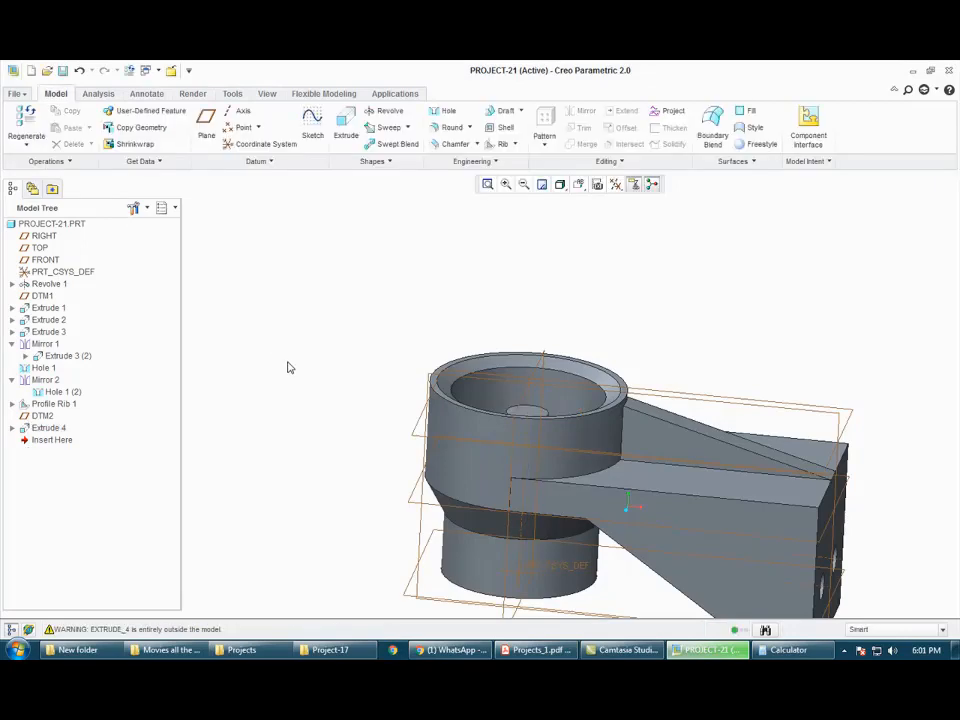
Step: Check Section A-A in the PDF drawing, and in Creo start a datum plane offset about 20.4 mm below the central boss's top face
middle_click_drag(289, 366, 308, 359)
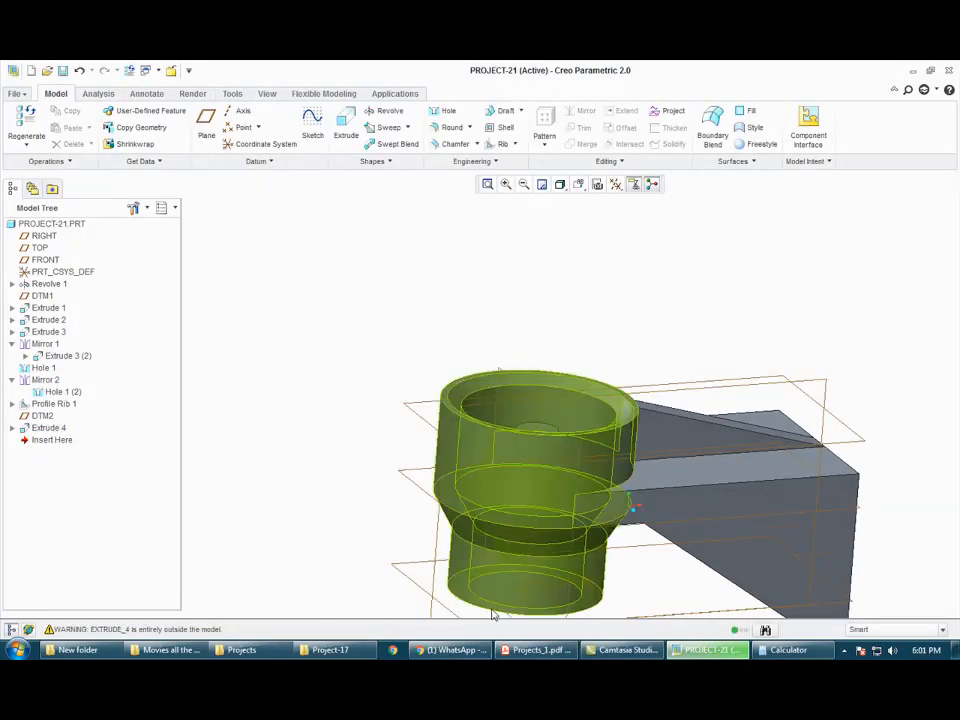
key("alt+Tab")
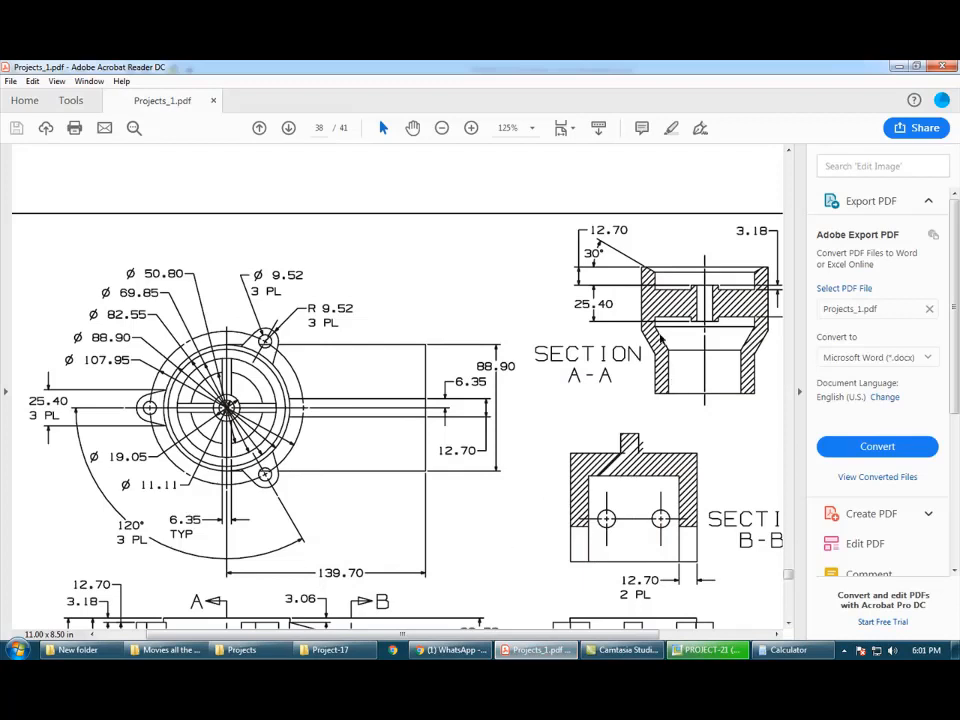
scroll(661, 341, "right", 4)
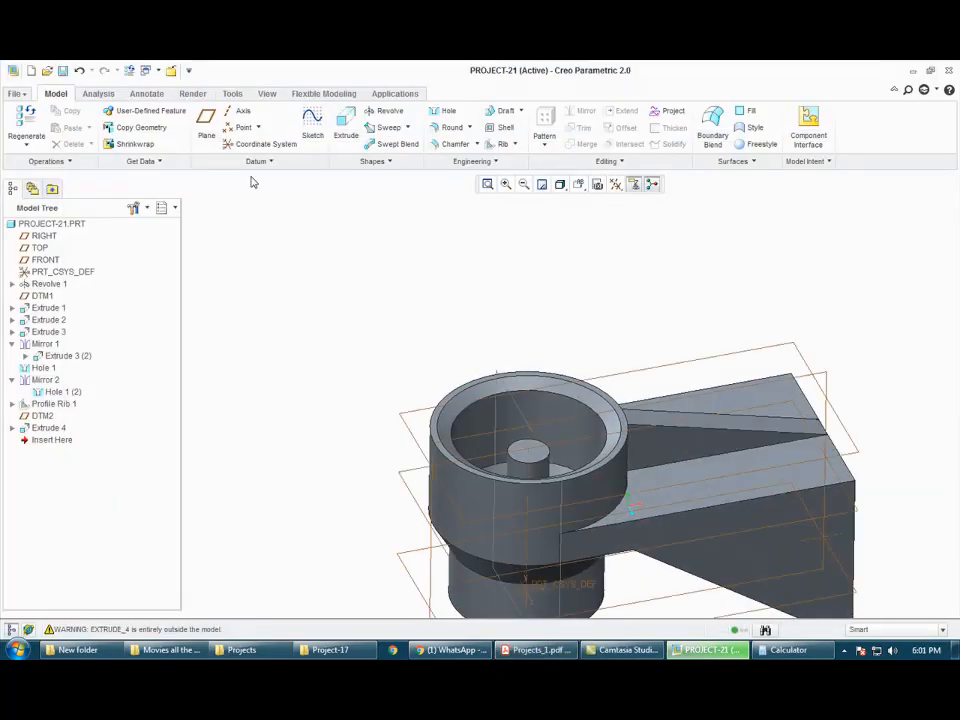
left_click(206, 127)
scroll(501, 429, "down", 3)
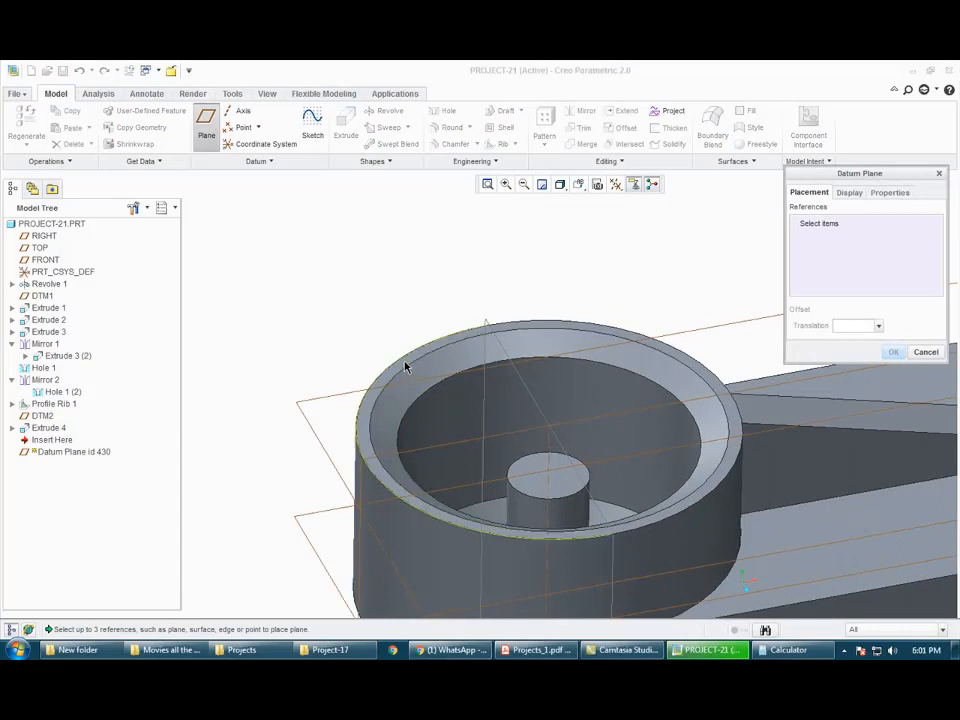
left_click(542, 488)
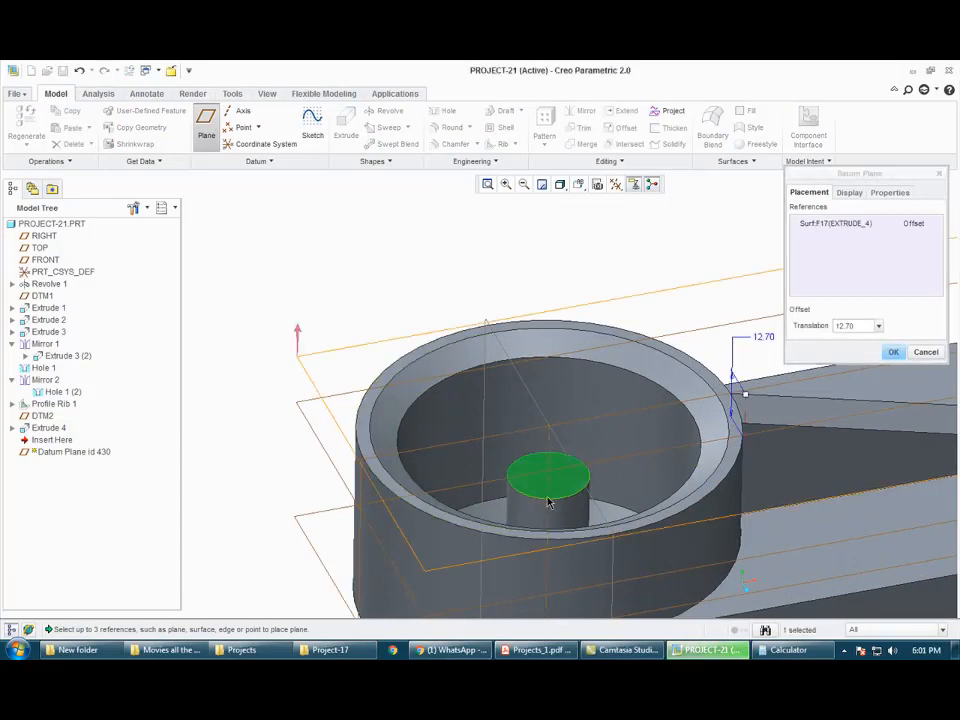
scroll(676, 426, "up", 3)
left_click_drag(681, 429, 679, 508)
middle_click_drag(625, 540, 604, 540)
Step: Check the web's depth below the boss top in the PDF drawing, and in Creo create the datum plane with an offset of 3.18 mm
left_click(537, 650)
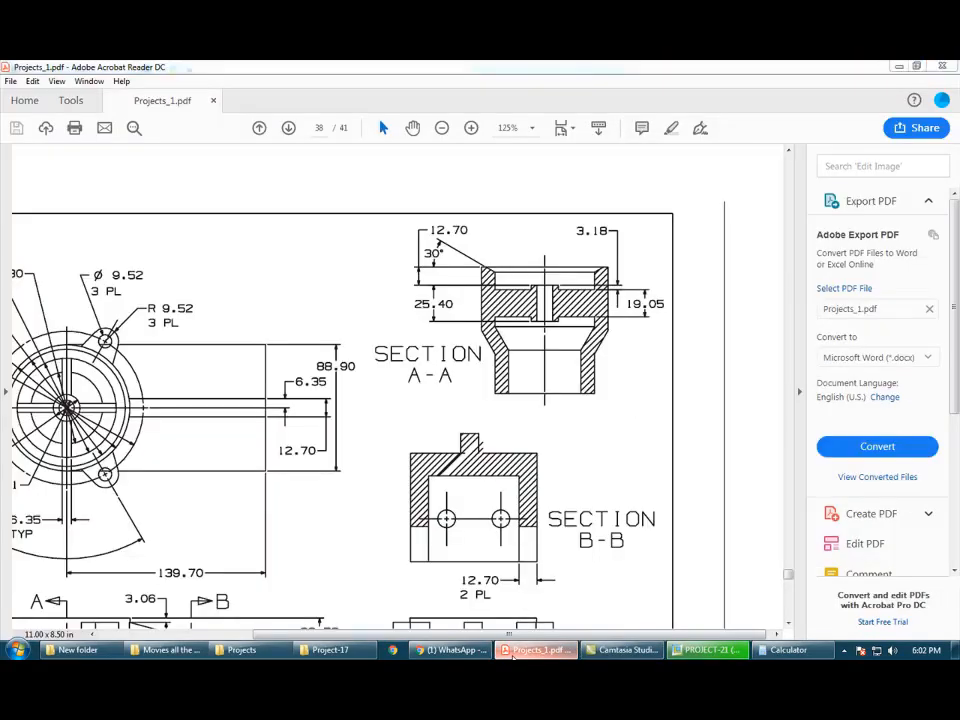
left_click(710, 650)
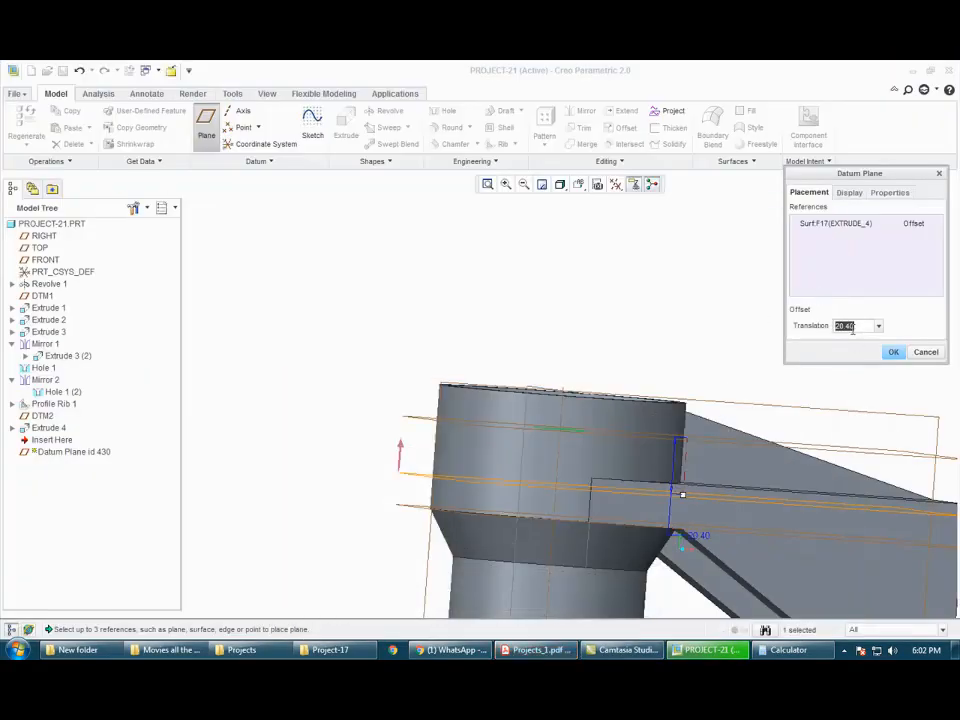
type("3.10")
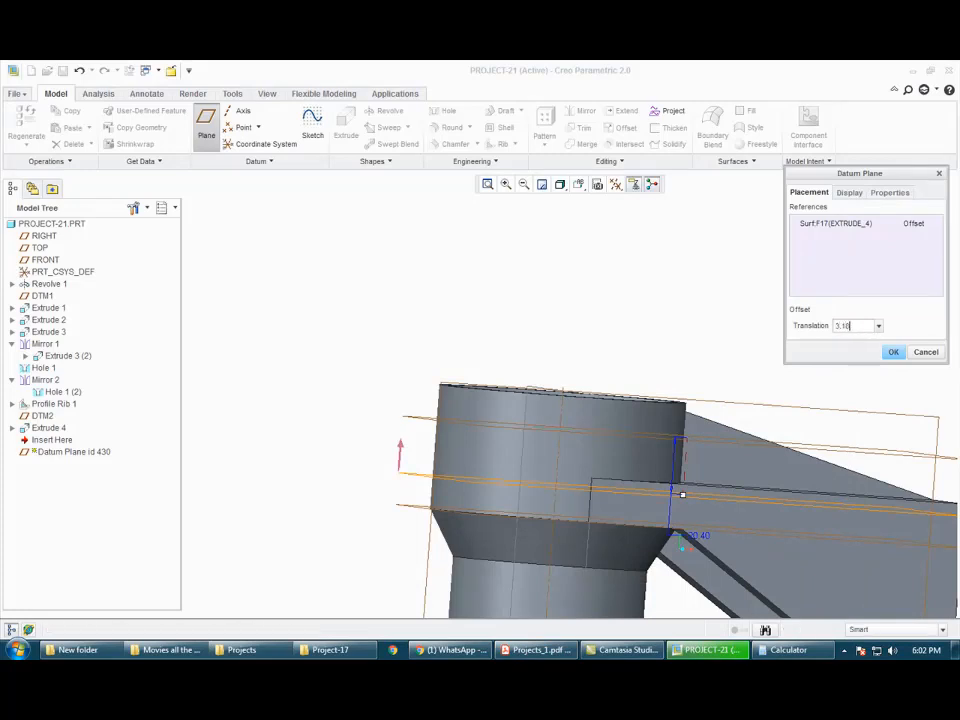
key("Return")
middle_click(754, 327)
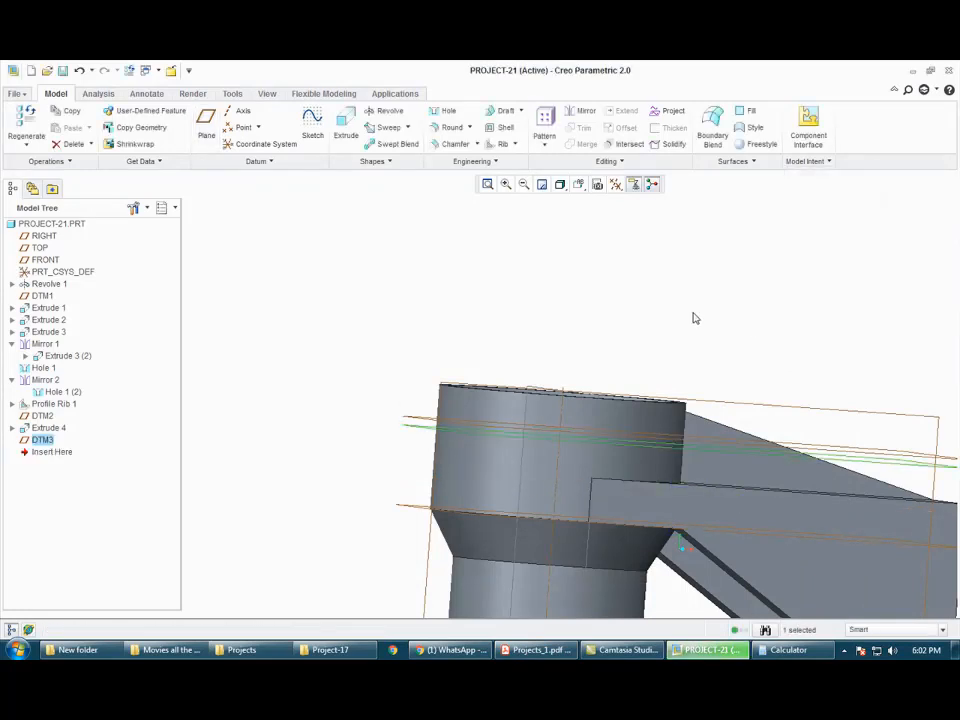
Step: Start an Extrude on the new datum plane and orient its sketch flat over the collar's bore
key("ctrl+d")
left_click(345, 128)
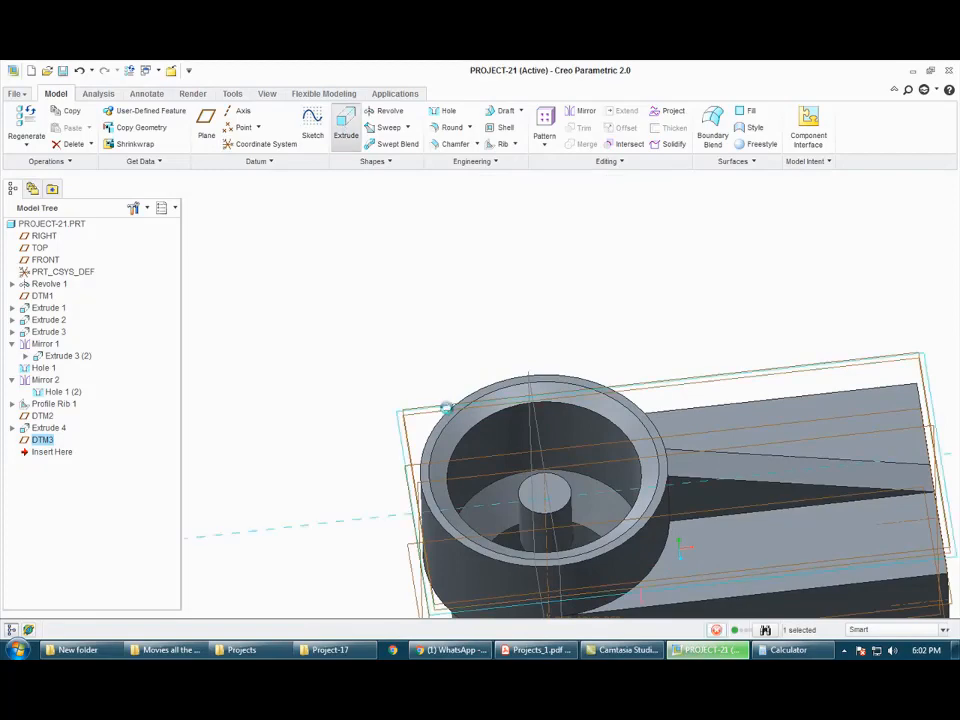
left_click(19, 144)
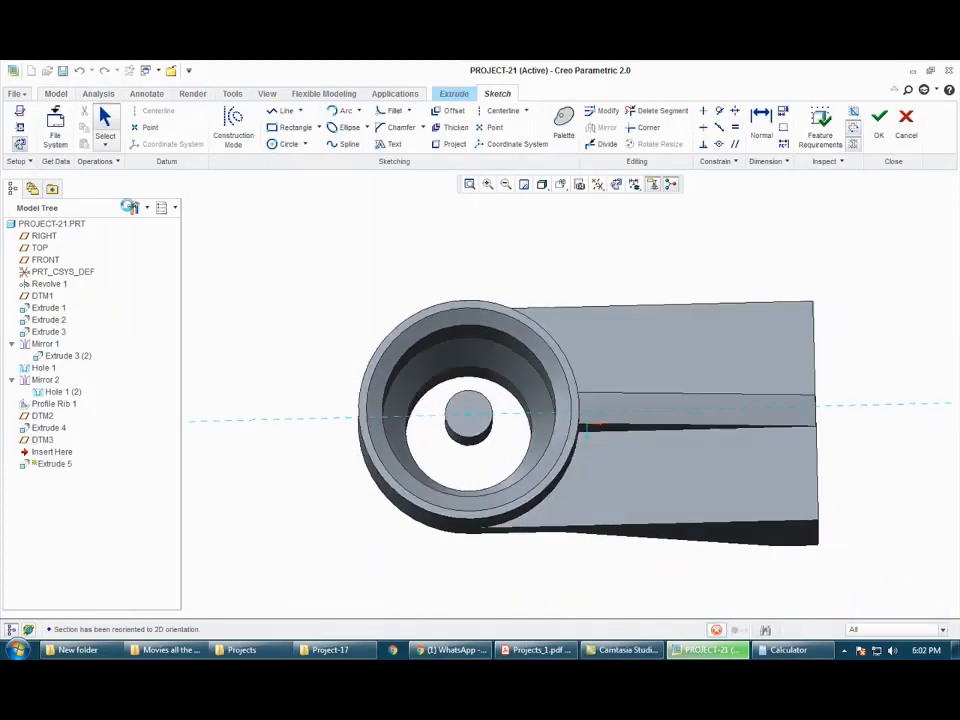
scroll(453, 410, "down", 3)
scroll(453, 413, "down", 1)
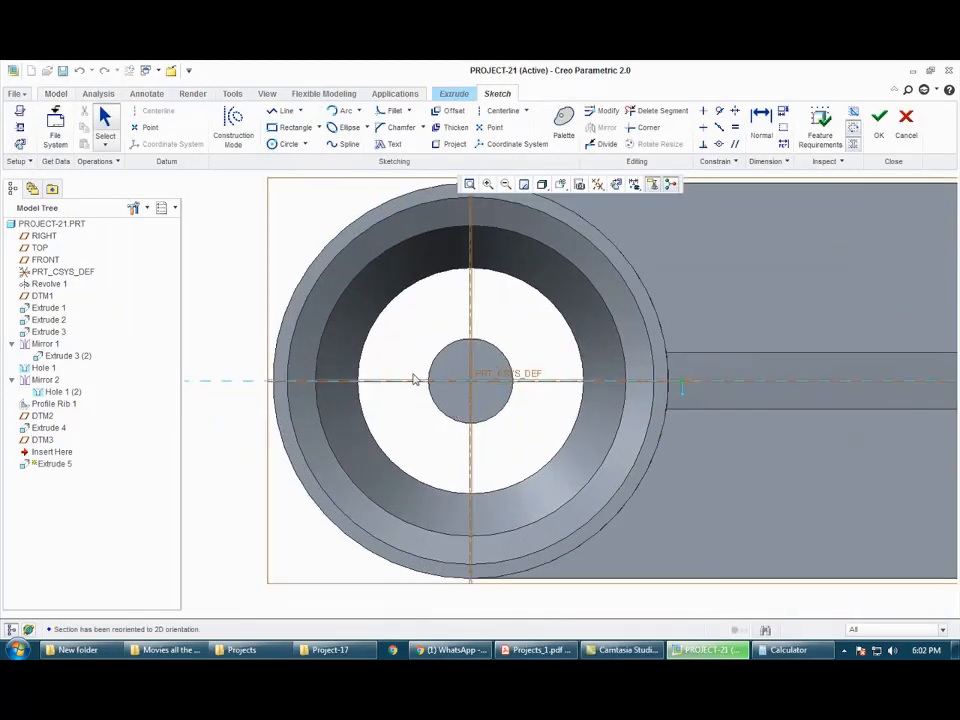
left_click(319, 128)
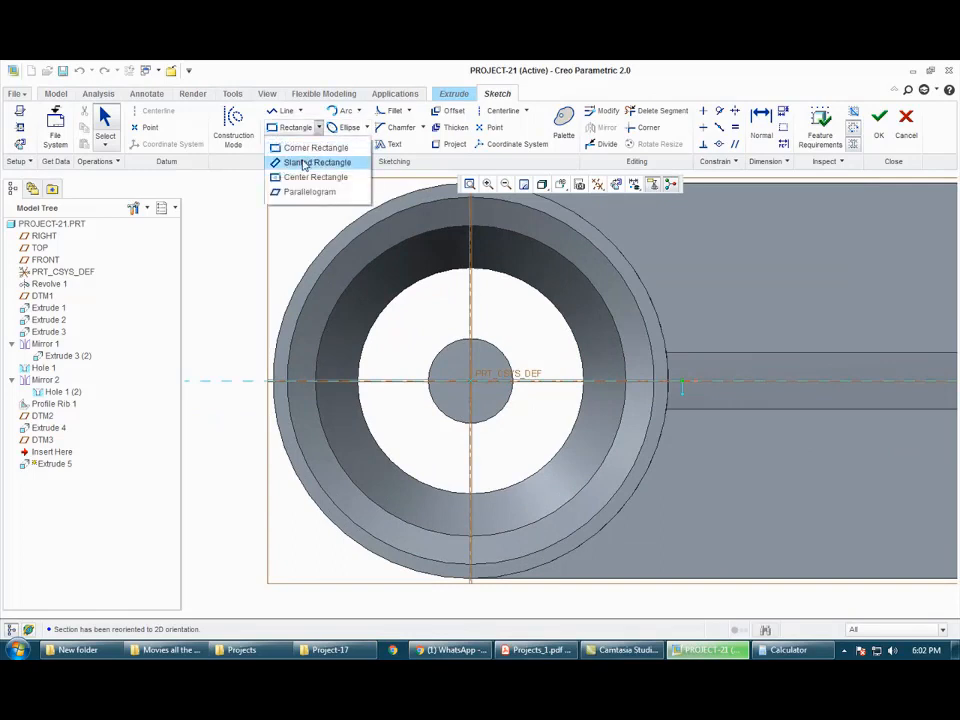
left_click(305, 177)
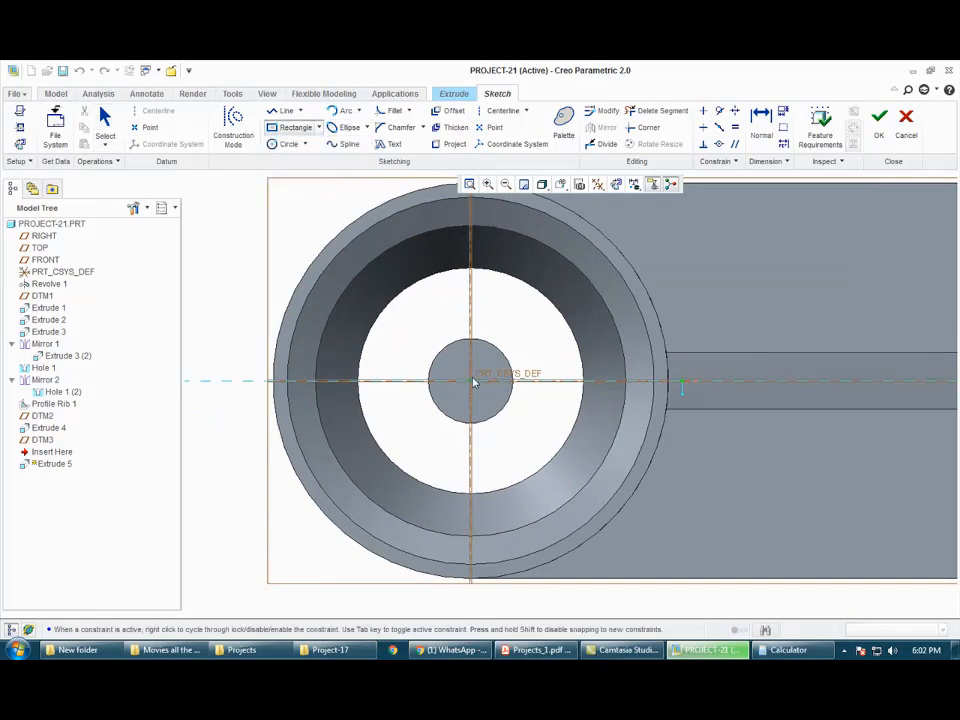
left_click(471, 298)
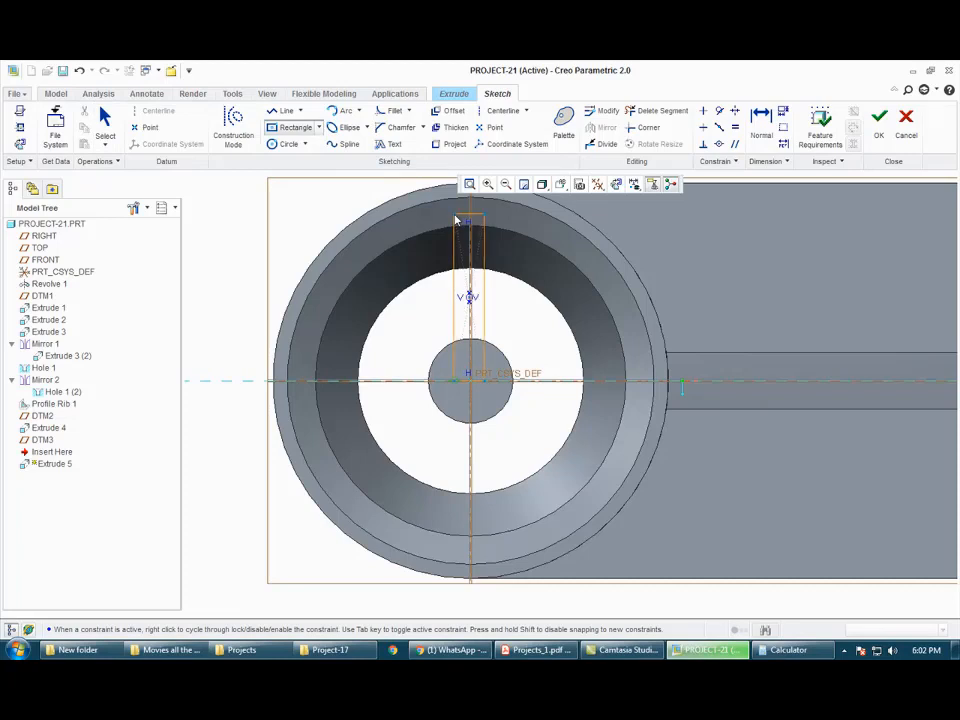
left_click(456, 220)
left_click(105, 120)
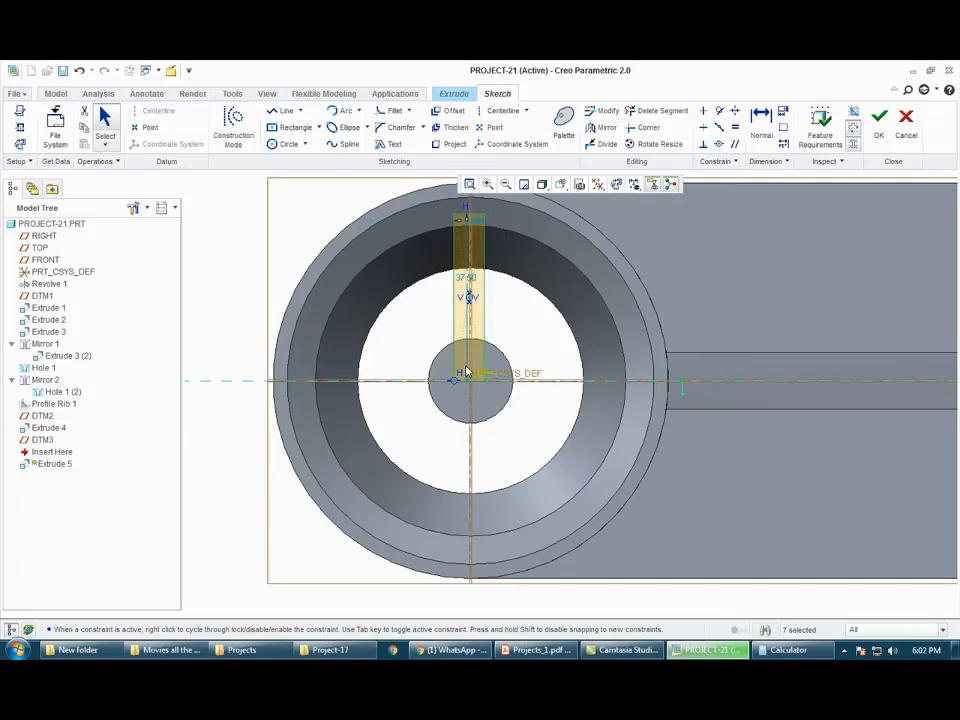
key("Delete")
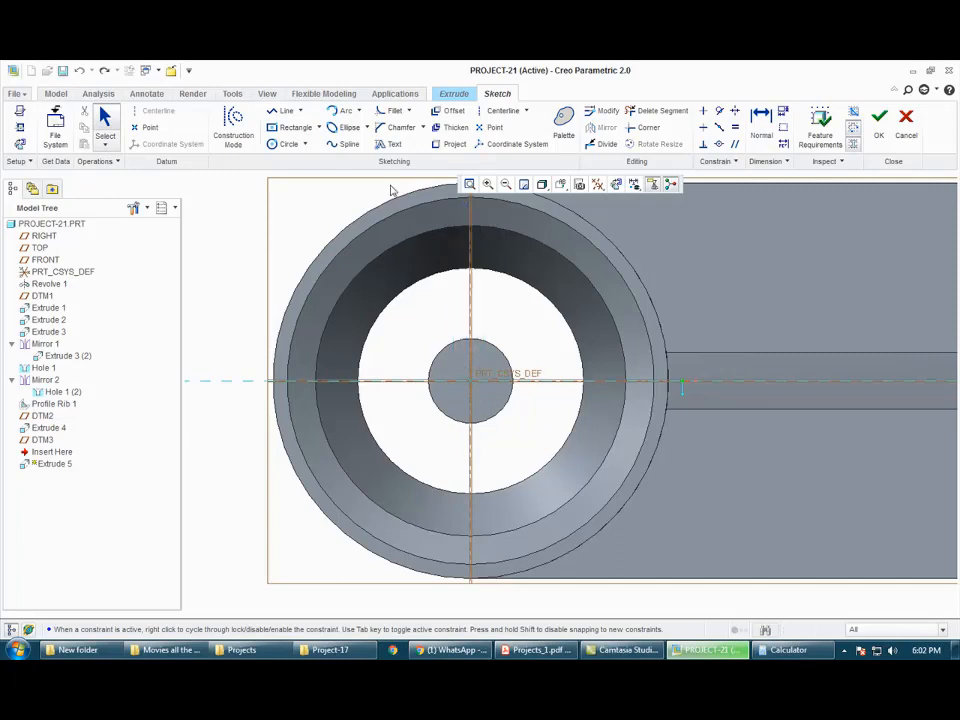
Step: Add the RIGHT plane as a sketch reference and sketch a centre rectangle about 5.1 by 41.7 mm from the boss to the collar wall
left_click(295, 127)
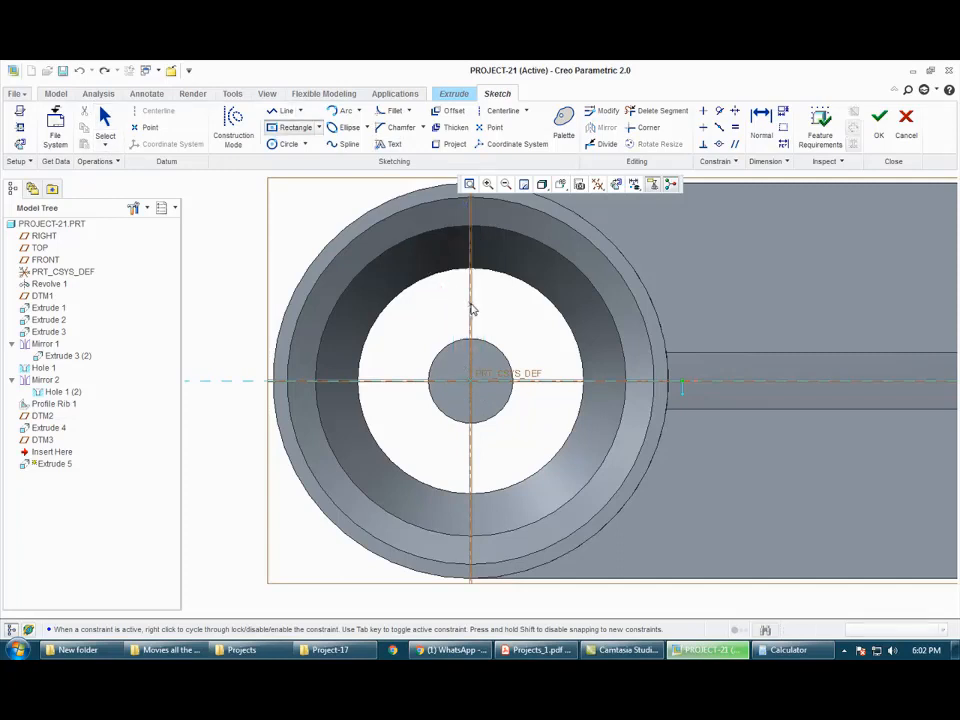
left_click(19, 127)
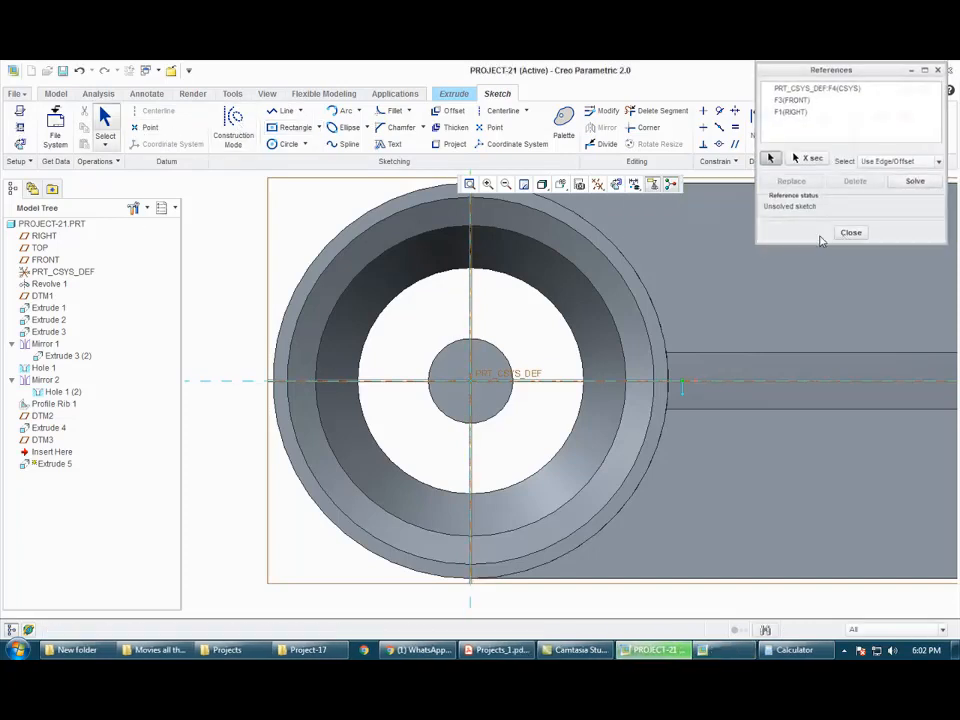
left_click(849, 233)
left_click(295, 127)
left_click(482, 396)
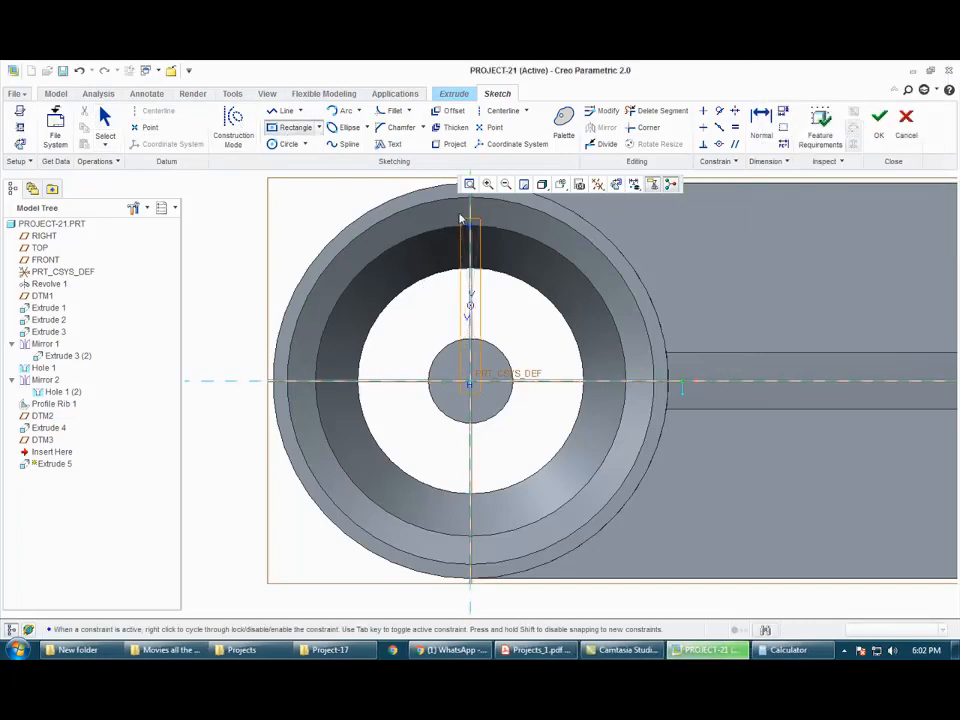
left_click(459, 216)
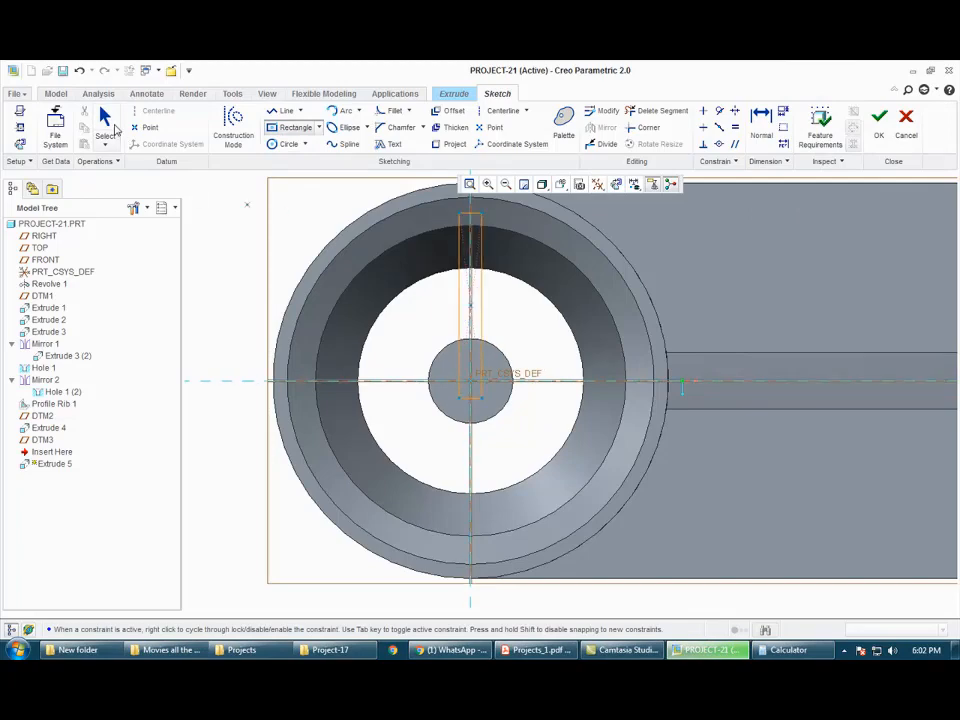
left_click(104, 119)
Step: Check the web thickness in the PDF drawing, and in Creo set the rectangle's width to 6.35 mm
left_click(537, 650)
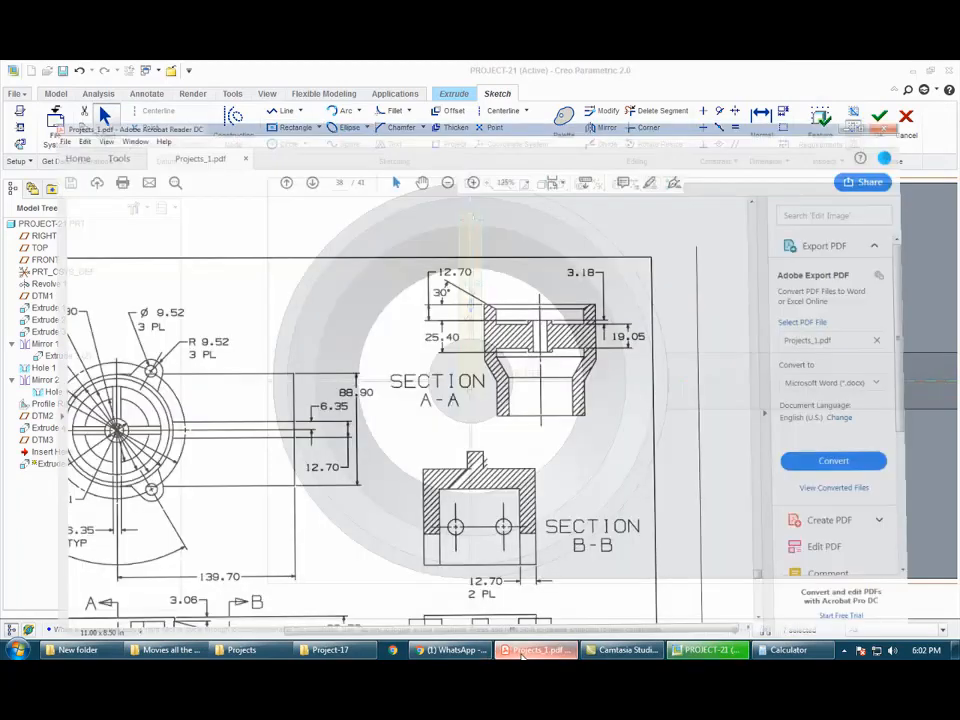
scroll(107, 495, "left", 2)
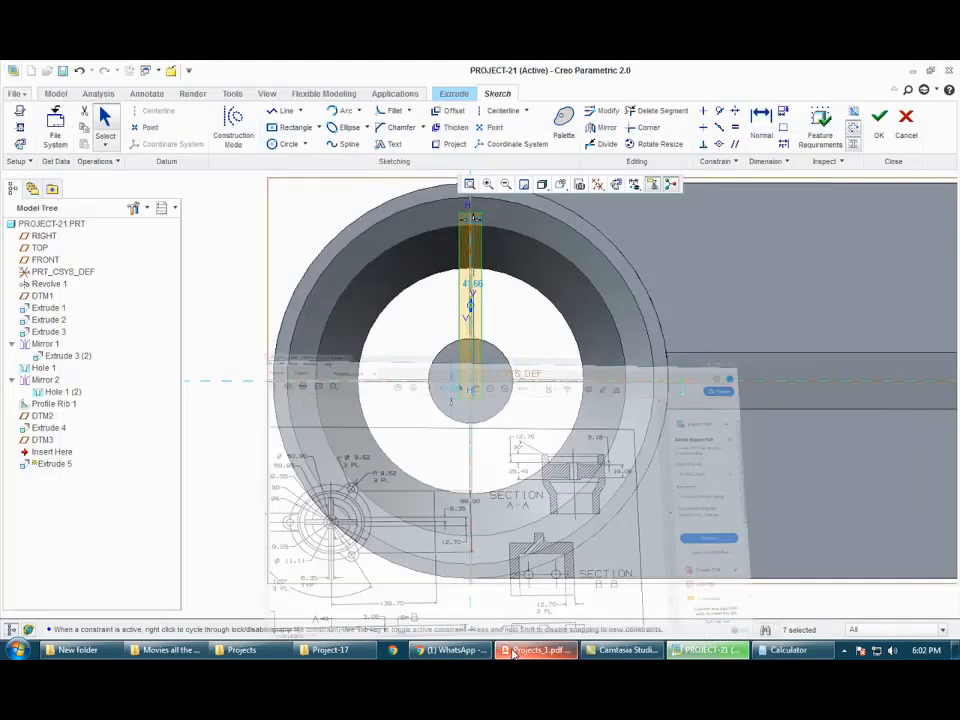
left_click(537, 650)
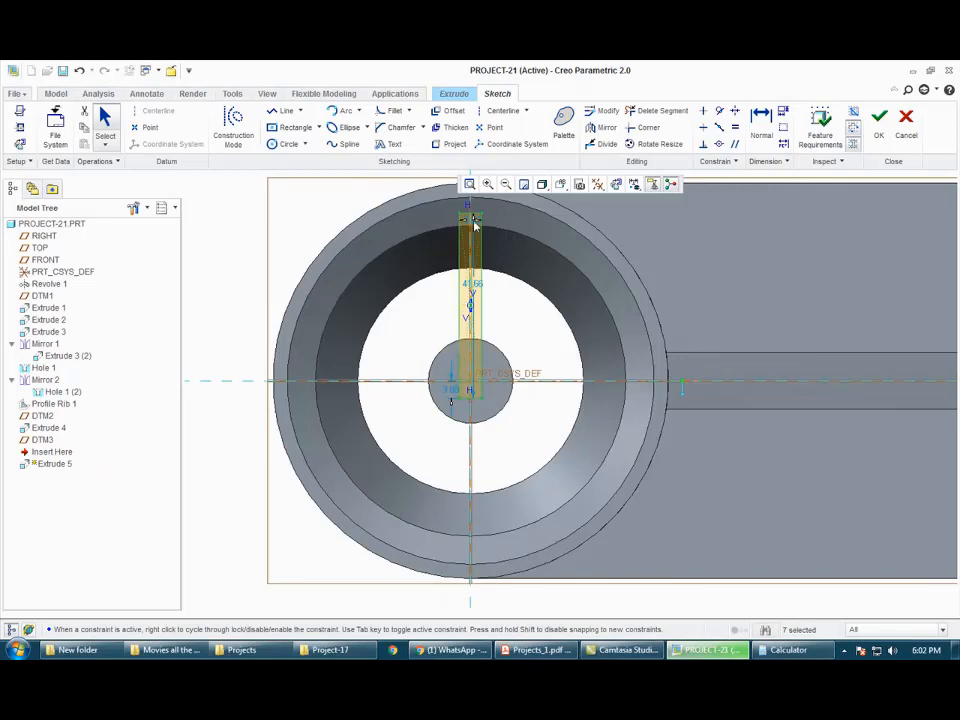
double_click(470, 218)
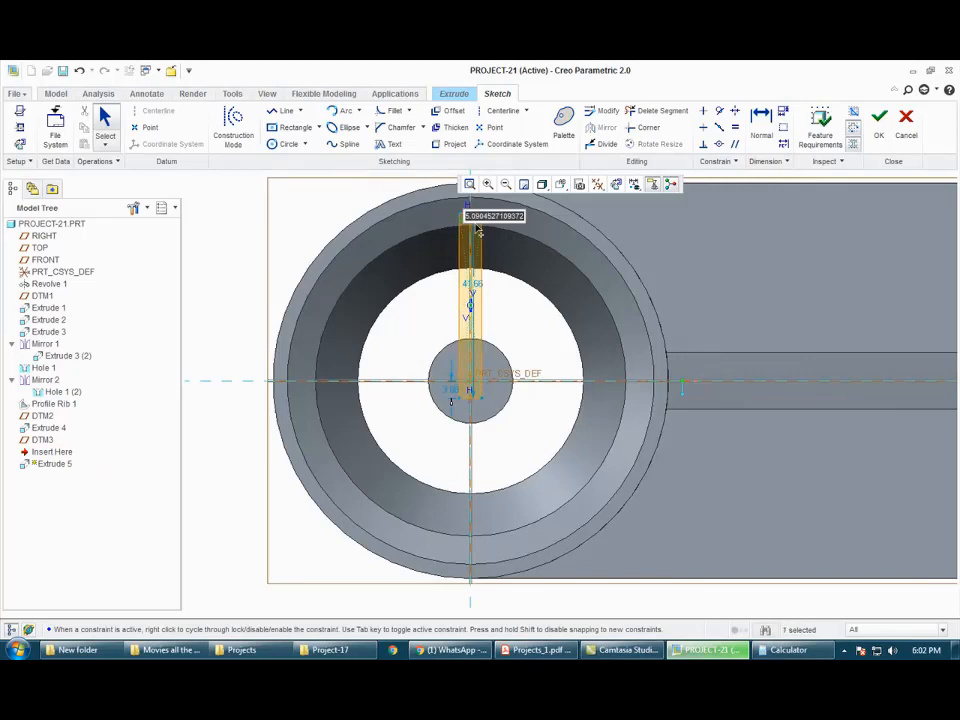
key("Return")
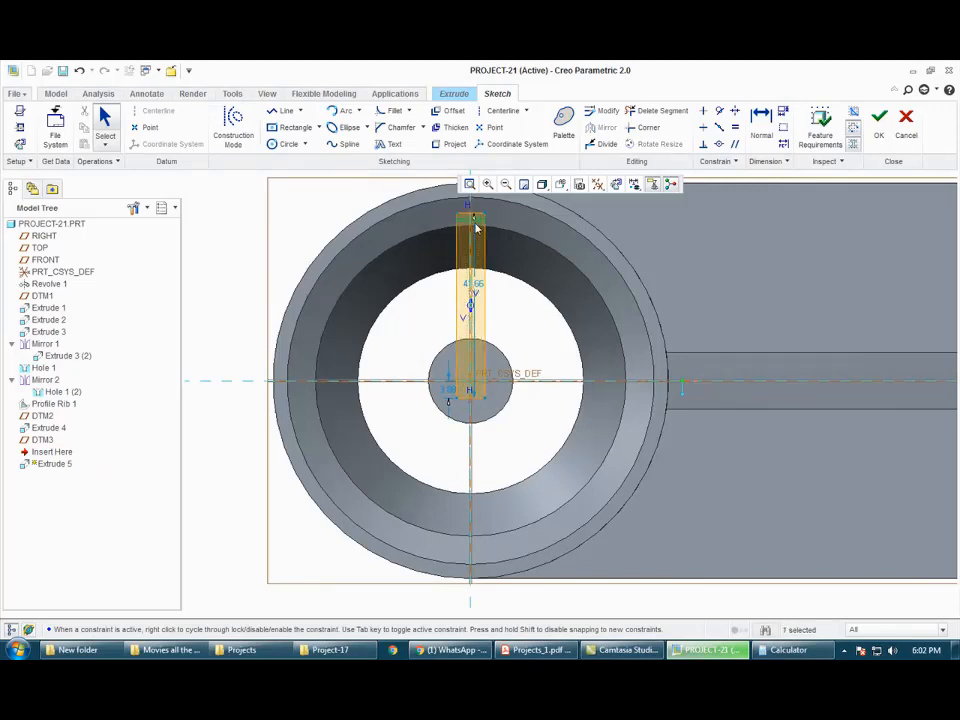
Step: Finish the sketch, check the web height in the PDF drawing, and in Creo extrude the rectangle 19.05 mm downward into the collar
scroll(491, 421, "down", 3)
mouse_move(497, 431)
middle_mouse_down()
mouse_move(560, 389)
mouse_move(508, 399)
mouse_move(618, 396)
mouse_move(650, 385)
middle_mouse_up()
left_click(879, 118)
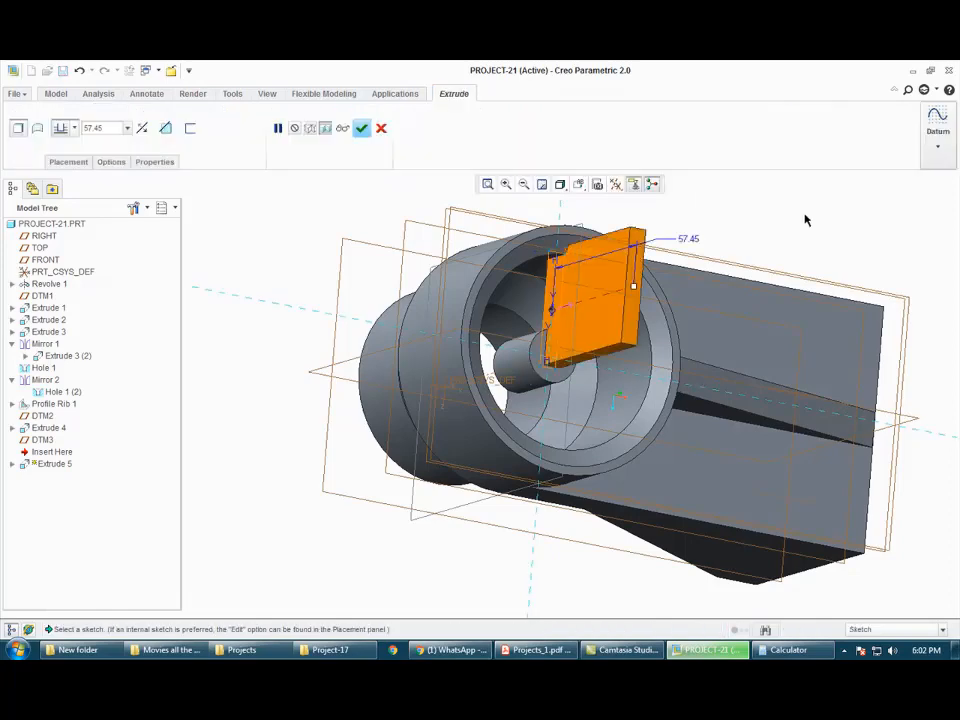
middle_click_drag(560, 315, 469, 334)
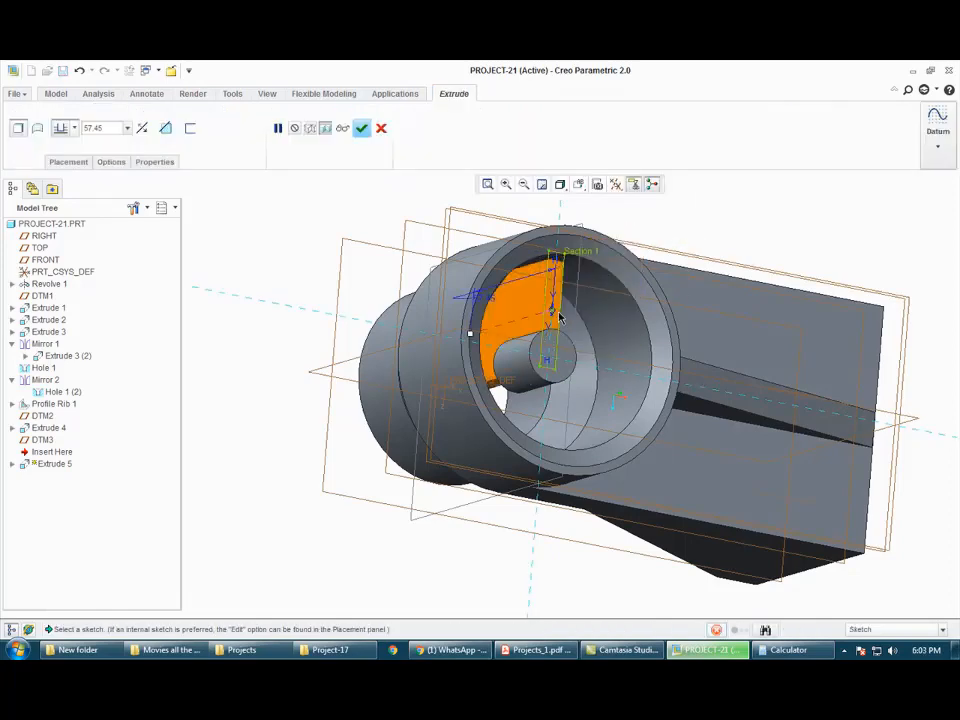
left_click(510, 651)
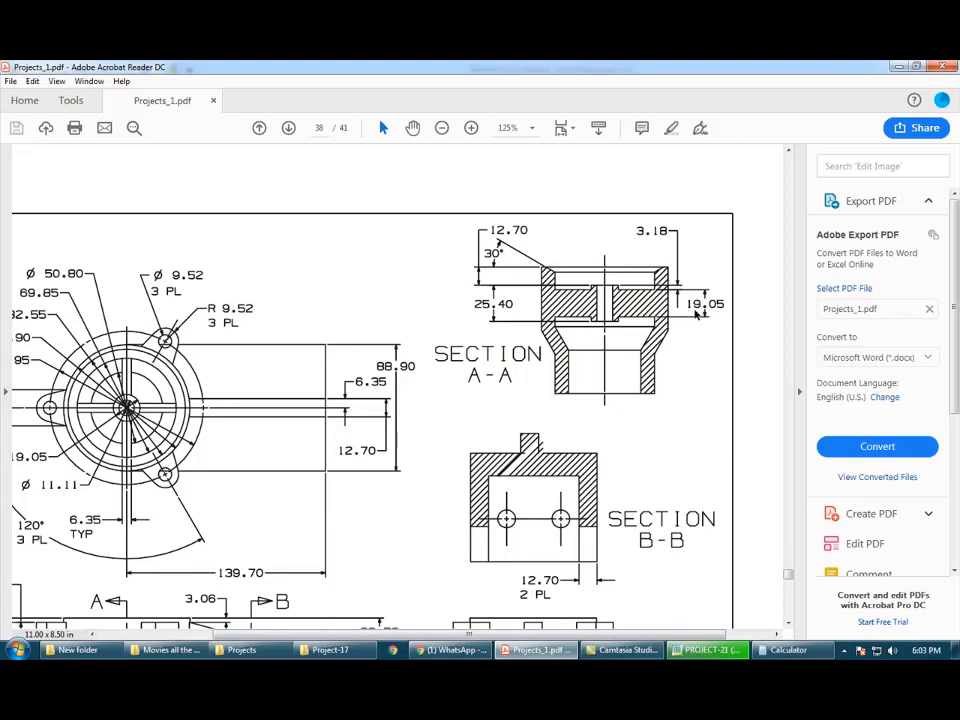
left_click(523, 653)
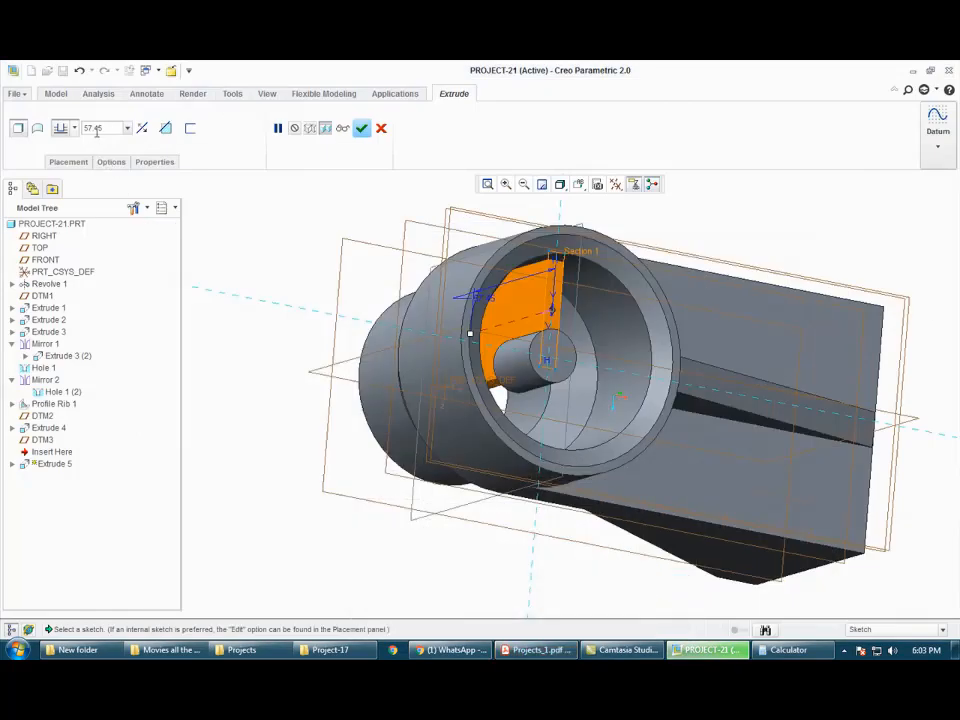
type("19.05")
key("Return")
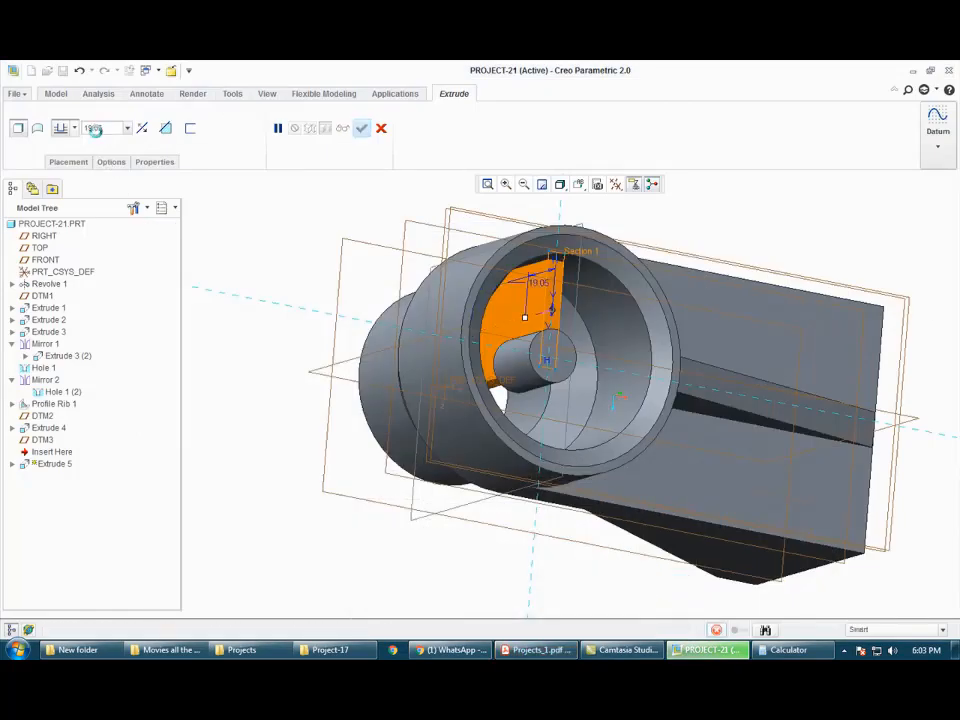
middle_click_drag(399, 414, 381, 401)
middle_click(381, 401)
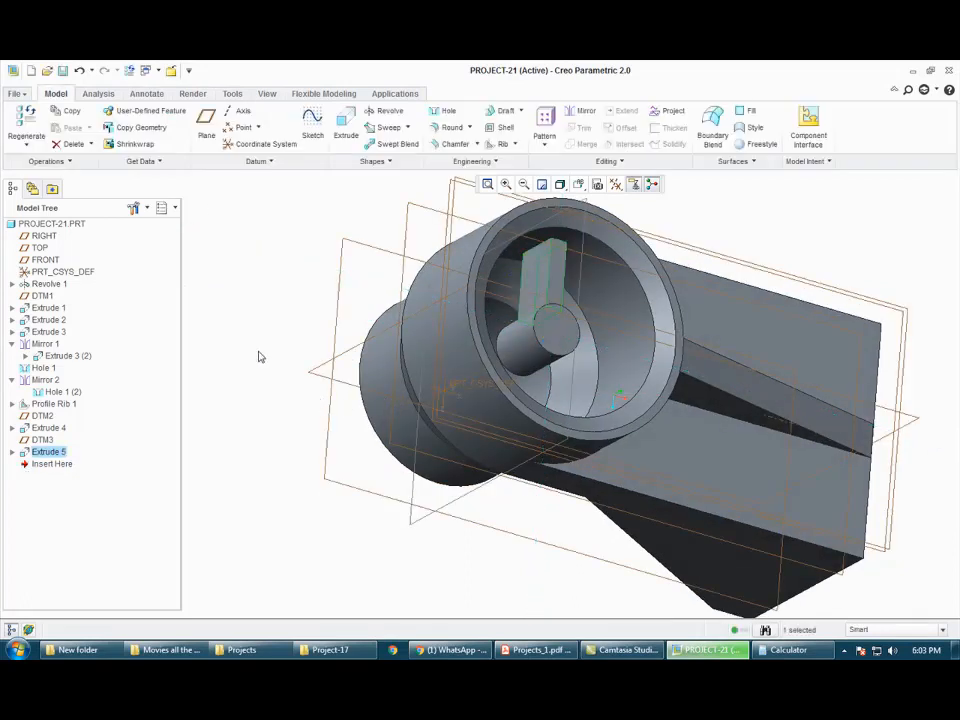
Step: Pattern the web around the collar's central axis with four members spaced 90 degrees apart
left_click(545, 148)
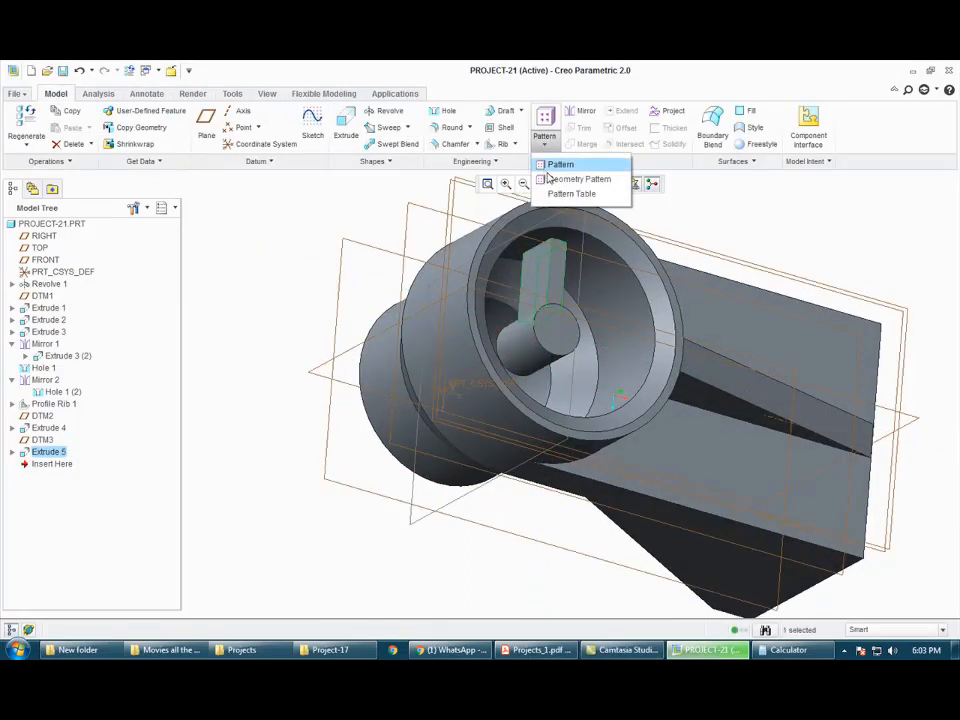
left_click(558, 163)
left_click(40, 128)
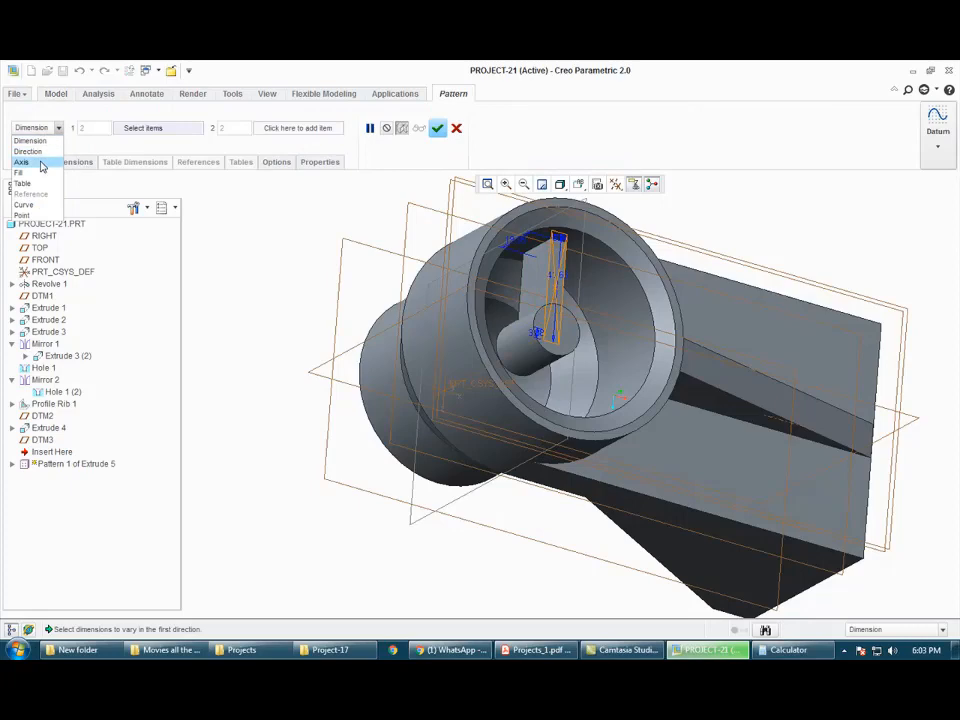
left_click(38, 162)
left_click(537, 348)
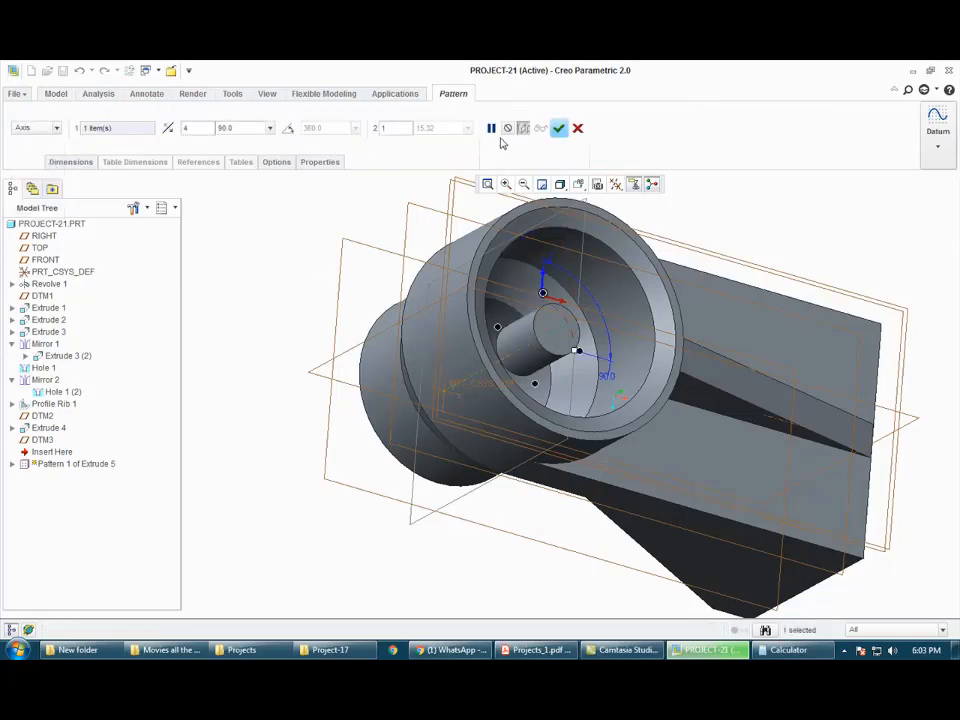
middle_click(268, 302)
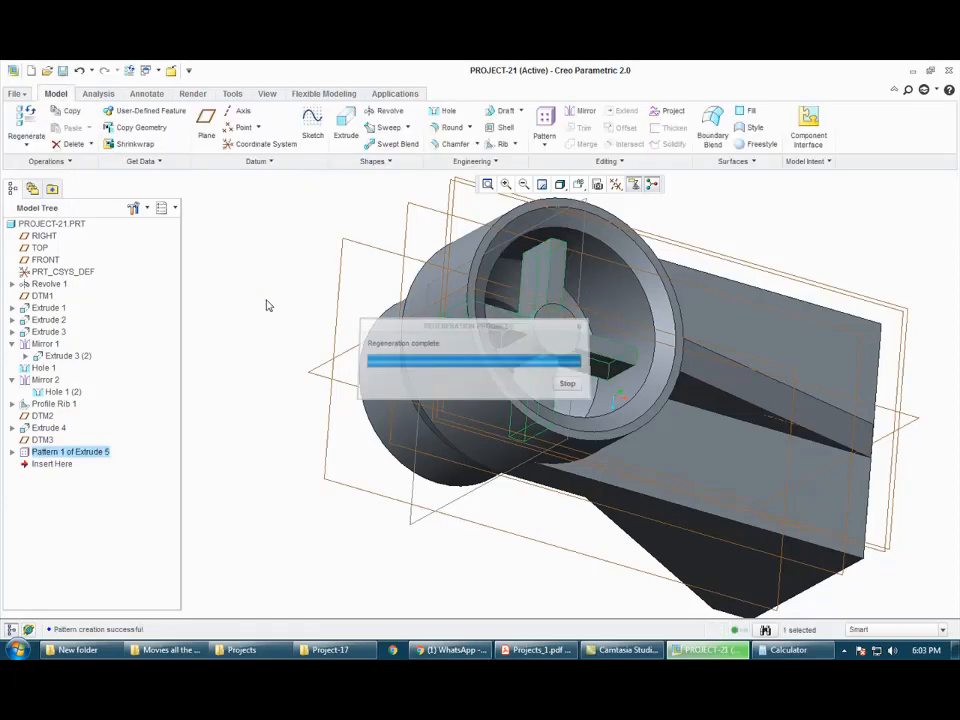
mouse_move(268, 304)
middle_mouse_down()
mouse_move(238, 384)
mouse_move(261, 313)
mouse_move(261, 326)
mouse_move(246, 326)
mouse_move(238, 364)
mouse_move(266, 328)
middle_mouse_up()
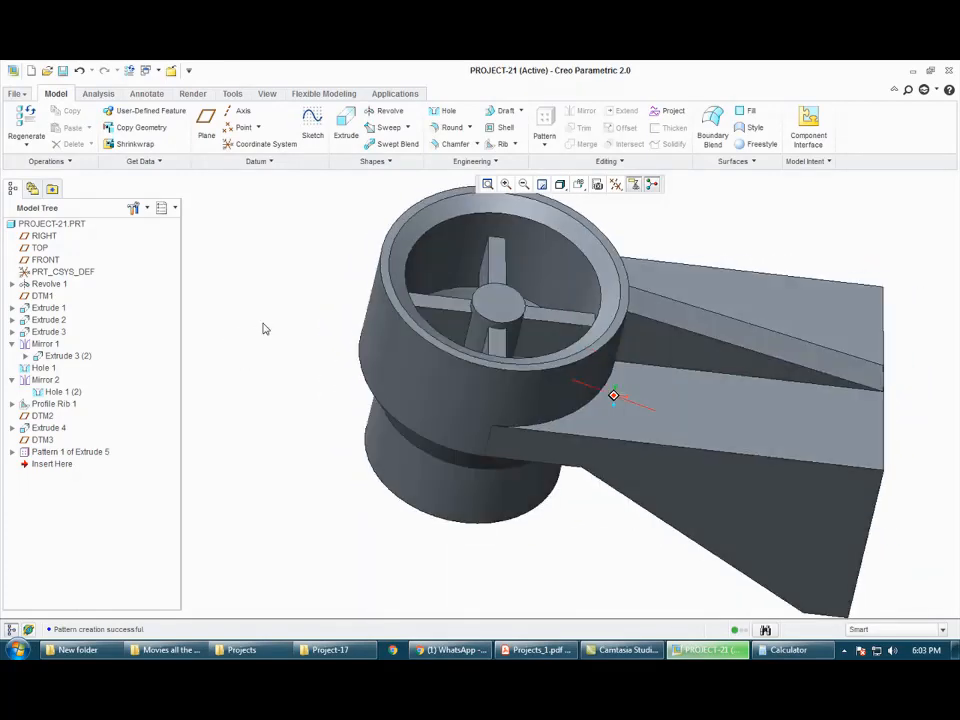
left_click(400, 333)
left_click(320, 356)
middle_click_drag(320, 356, 318, 362)
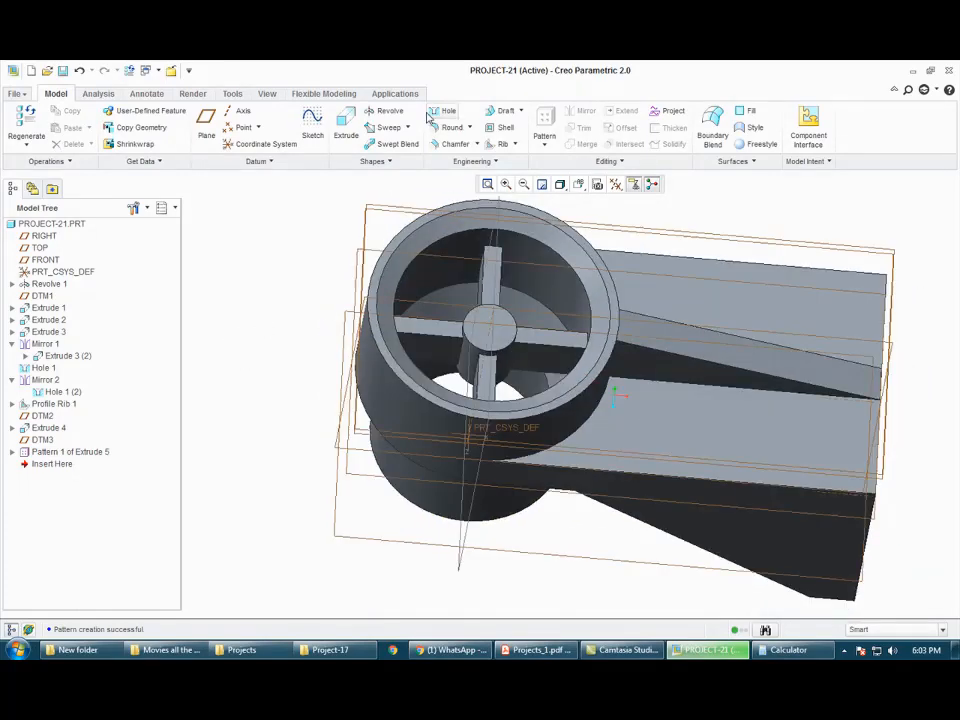
Step: Start a hole on the centre boss's top face, placed coaxially with the boss's axis
left_click(388, 111)
left_click(463, 127)
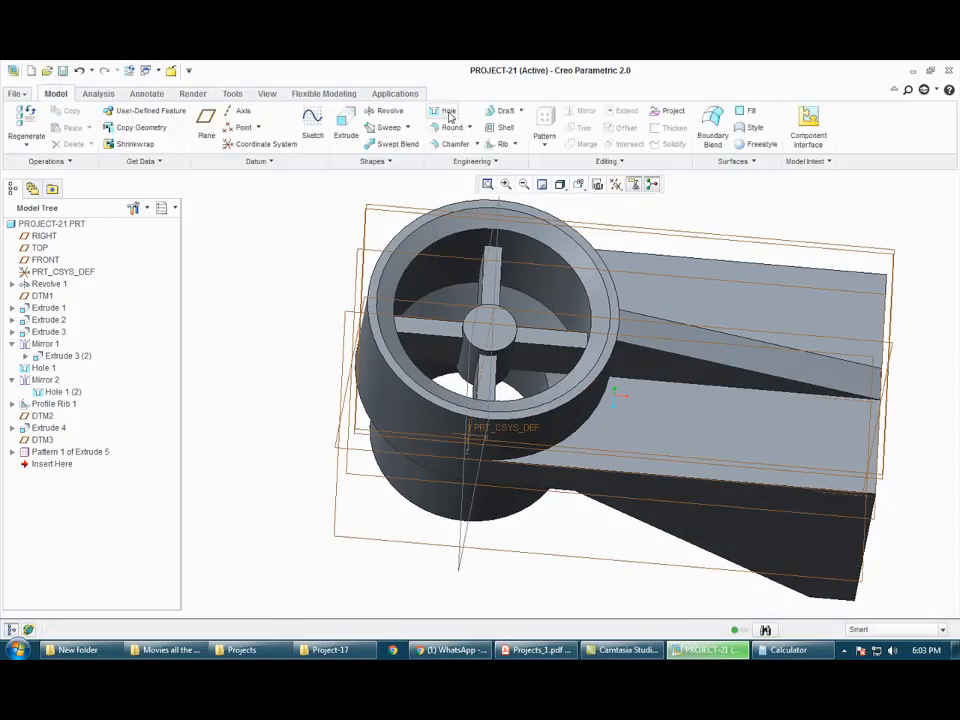
left_click(449, 113)
left_click(489, 332)
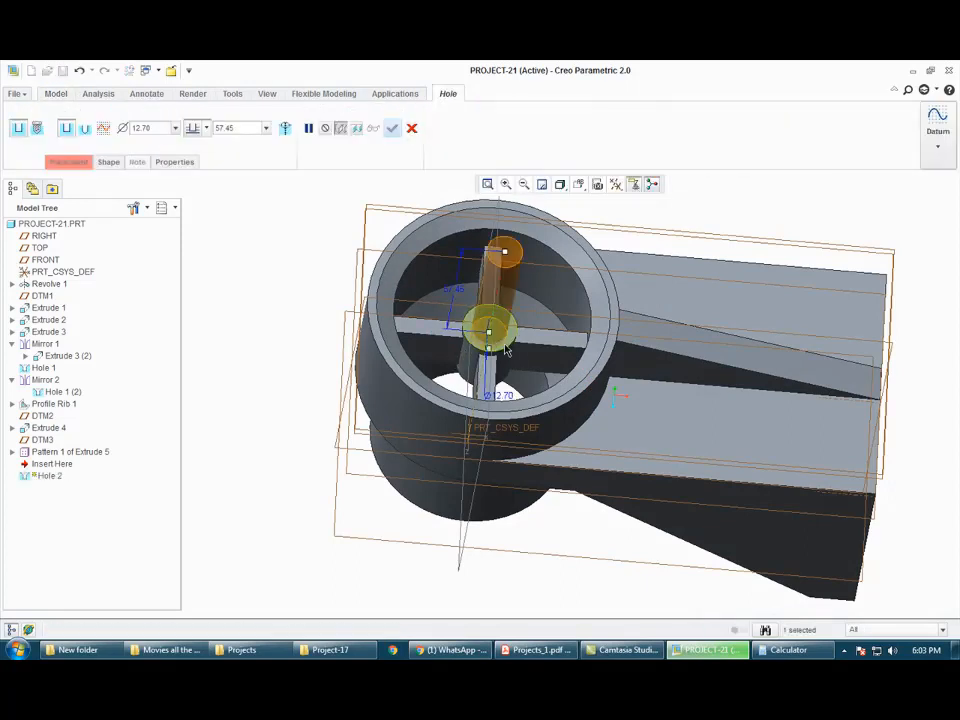
left_click(478, 428, "ctrl")
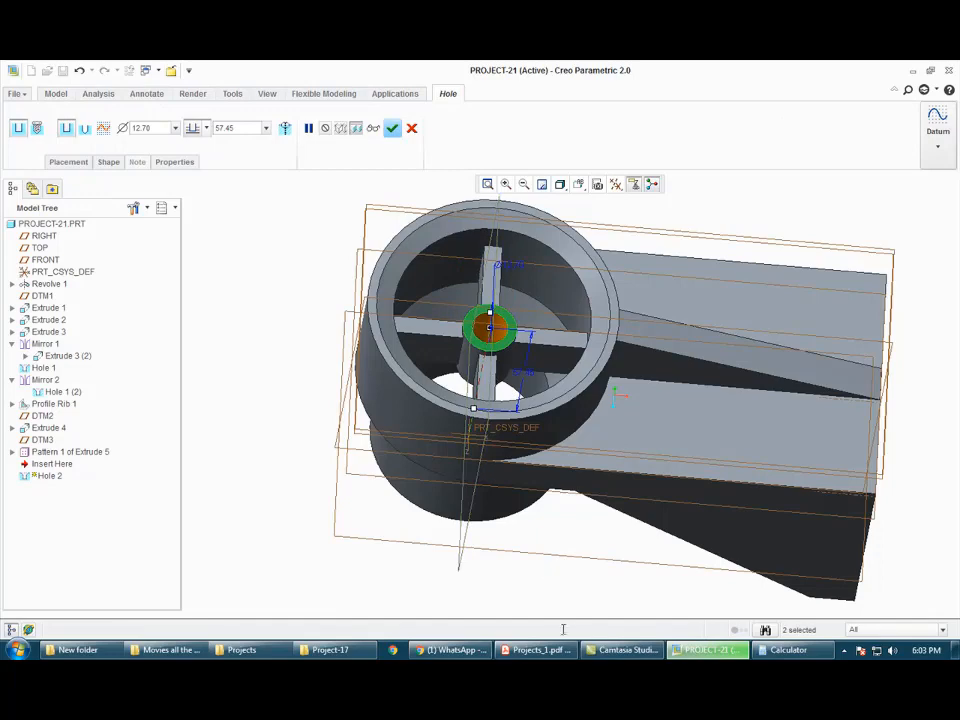
Step: Check the boss's bore diameter in the PDF drawing, and in Creo set the hole diameter to 11.11 mm and complete it
left_click(553, 650)
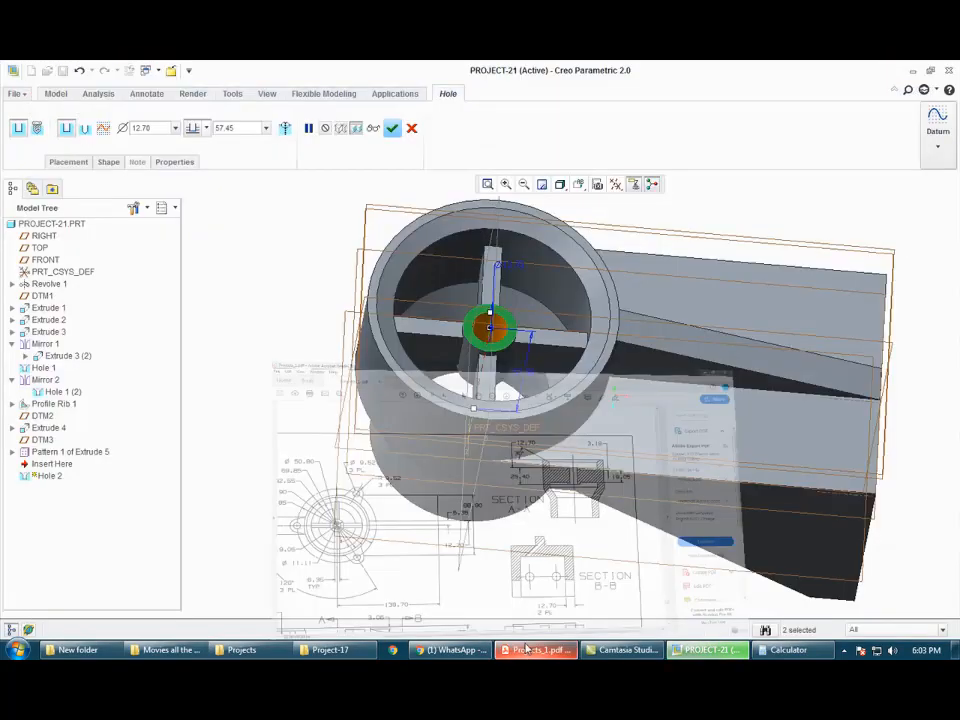
left_click(537, 650)
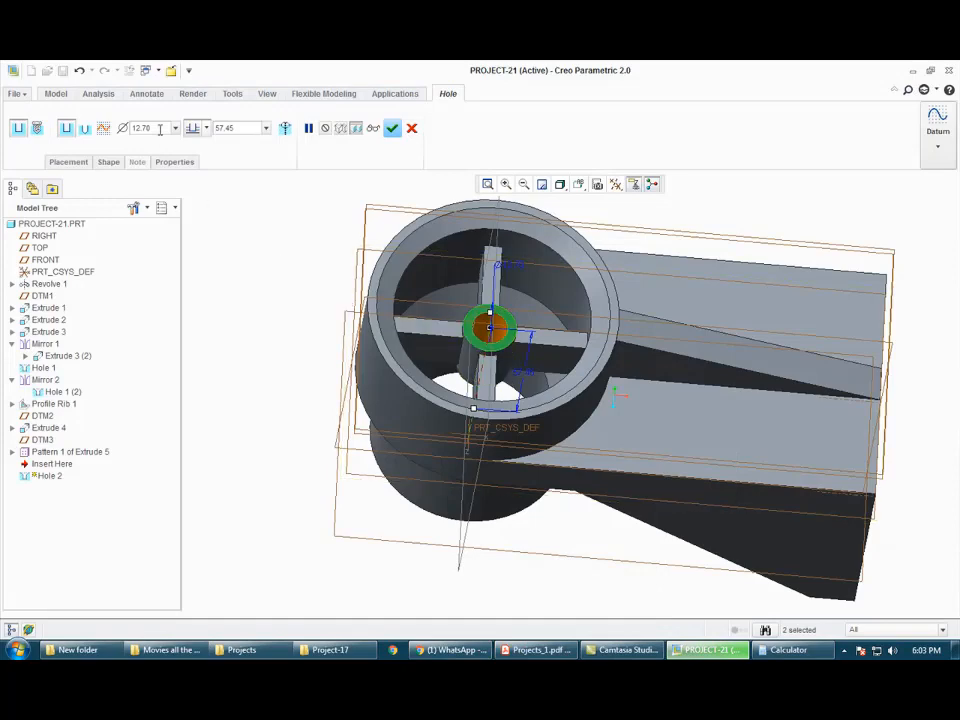
type("11.11")
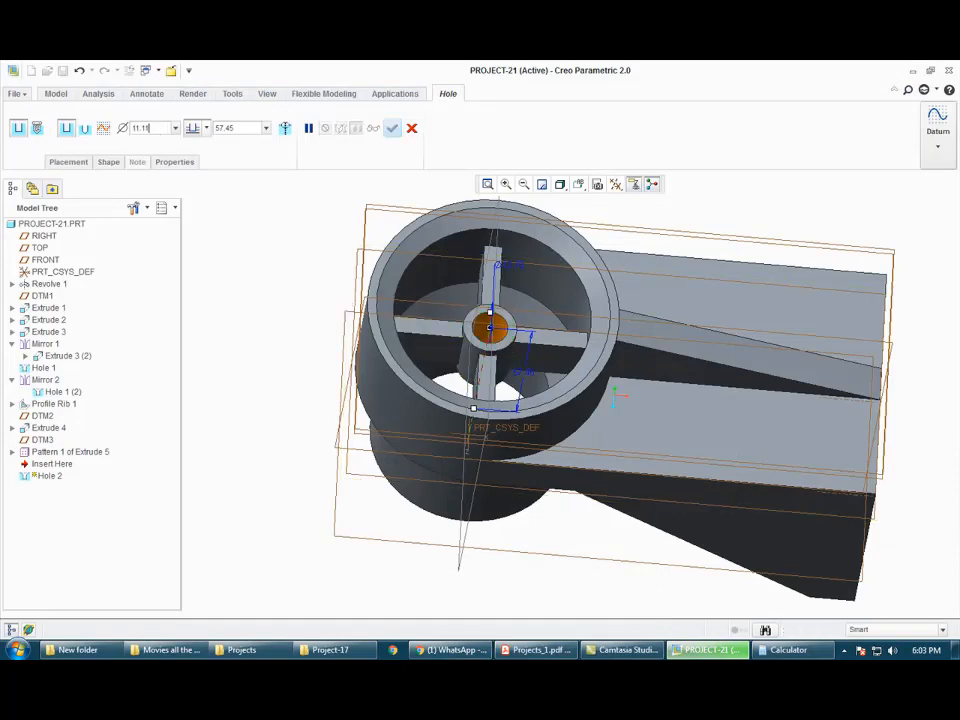
key("Return")
middle_click_drag(295, 430, 263, 456)
middle_click(287, 458)
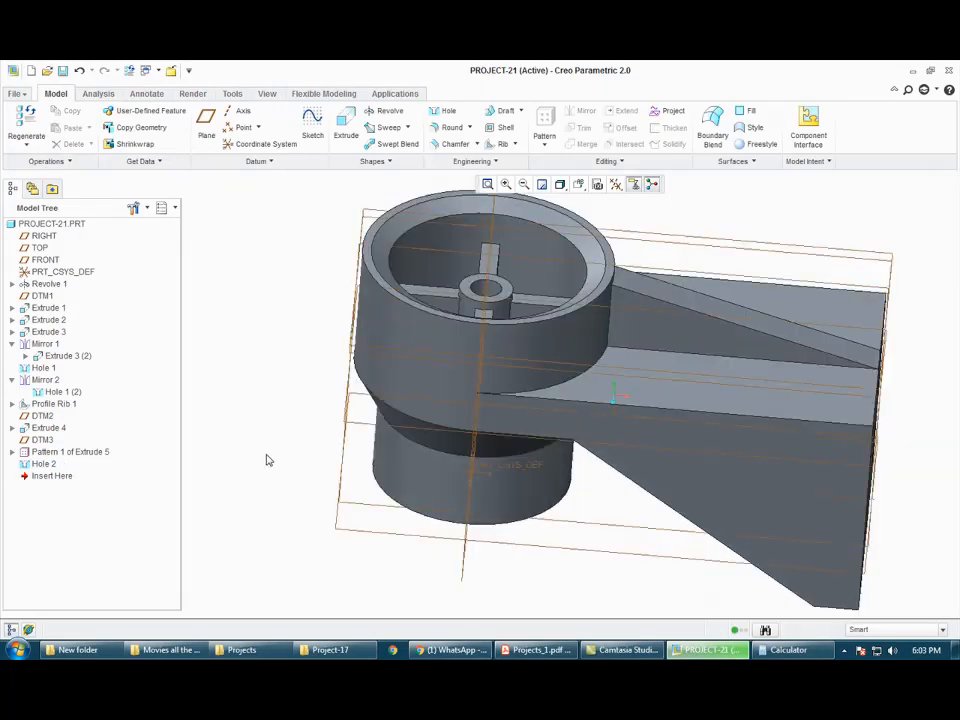
key("ctrl+d")
middle_click_drag(281, 463, 289, 471)
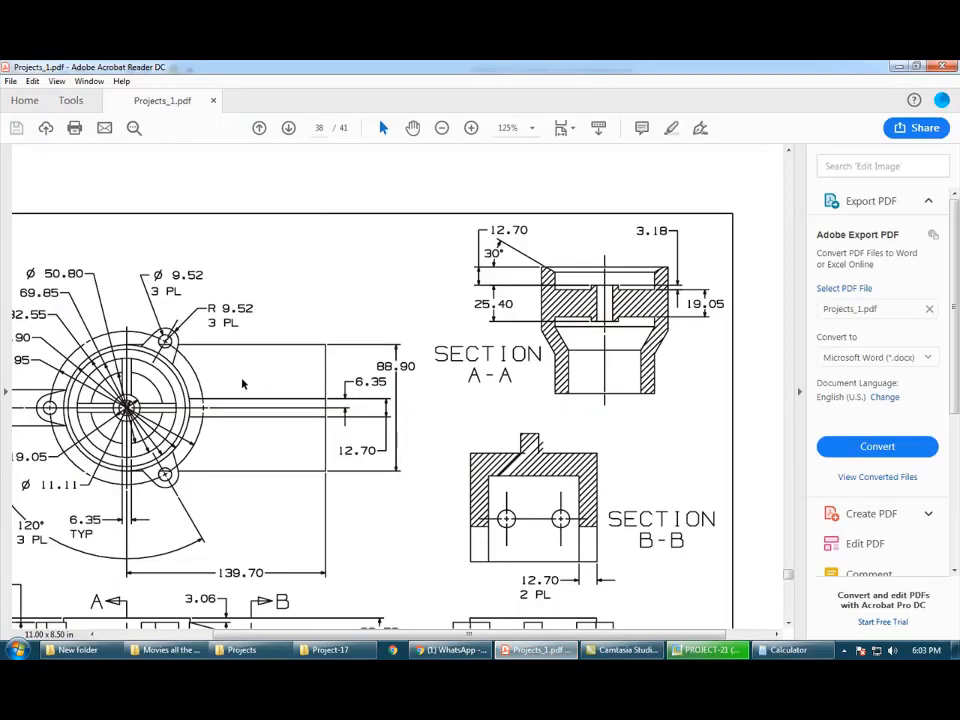
Step: Check the lug dimensions in the PDF drawing, and in Creo start a datum plane referenced to the collar's top rim face
scroll(242, 383, "left", 3)
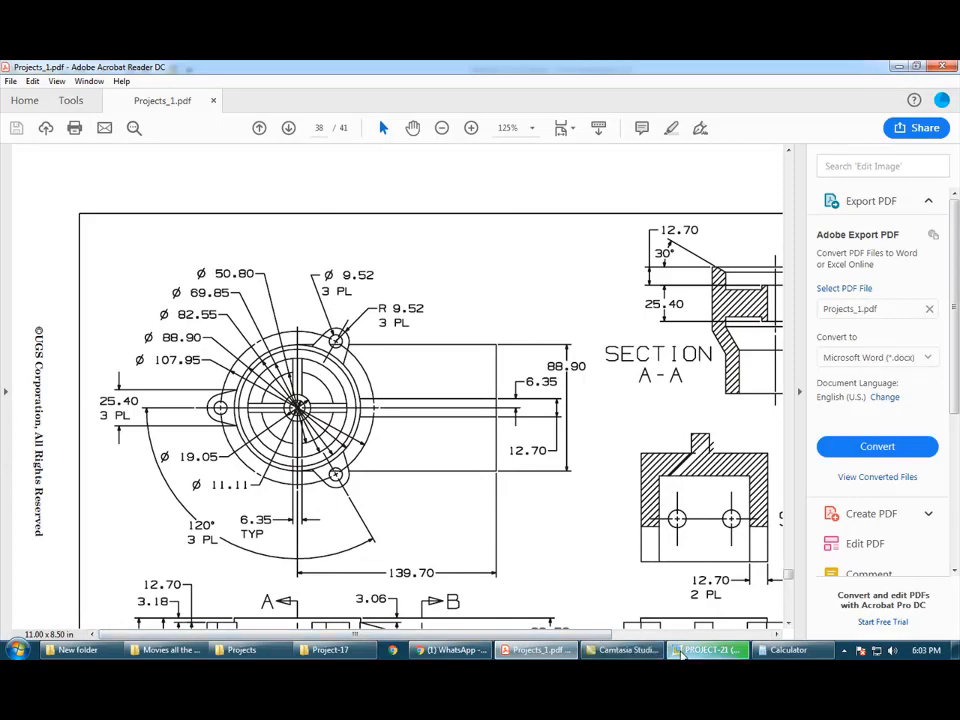
left_click(680, 651)
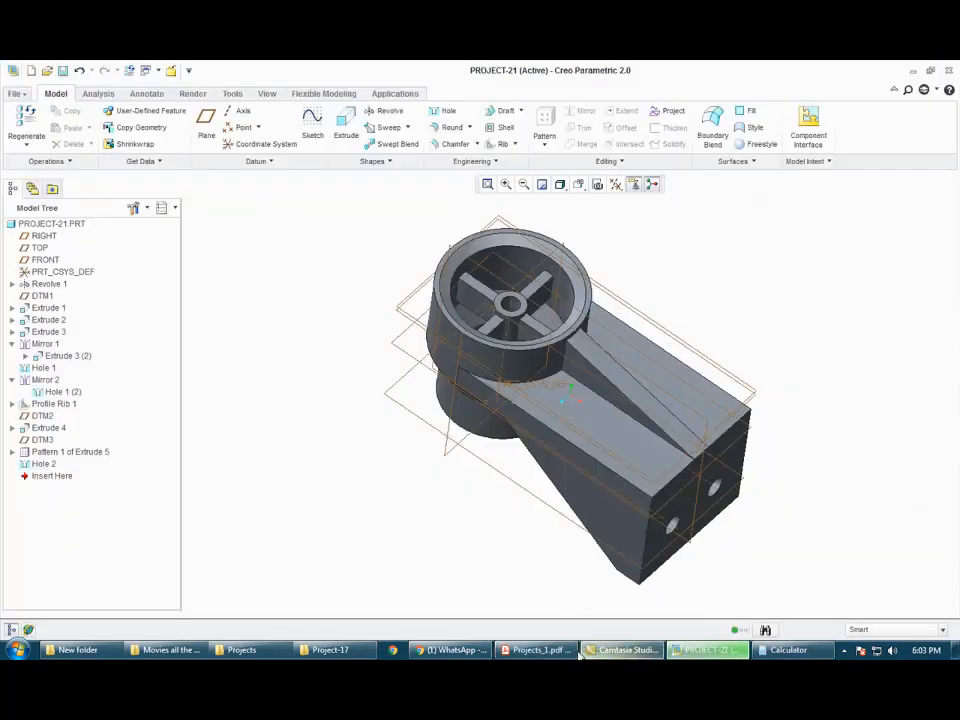
left_click(545, 650)
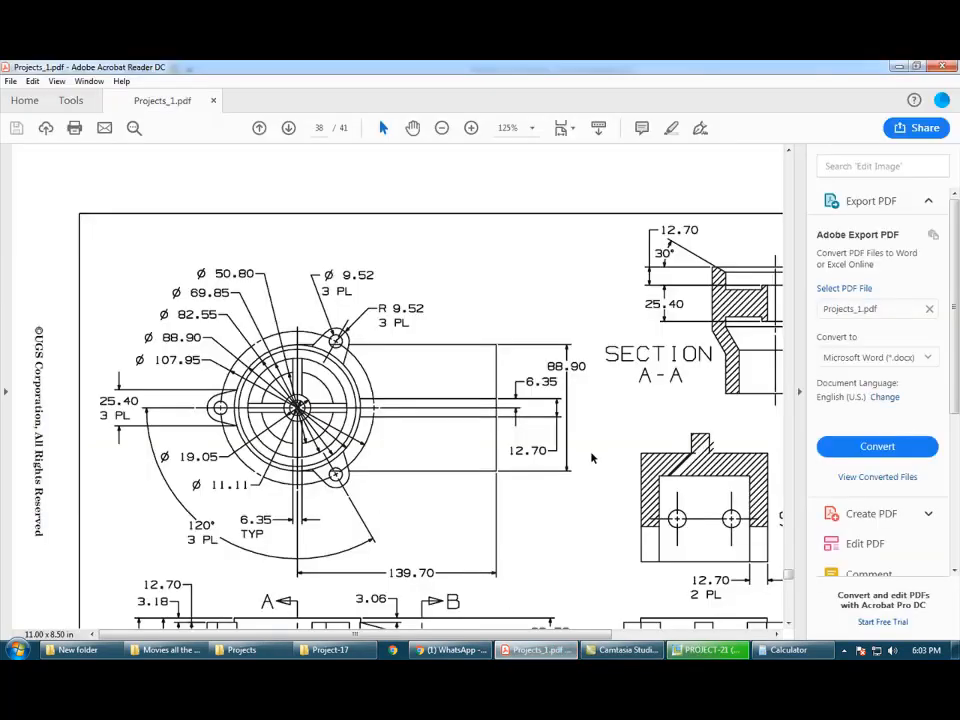
scroll(592, 458, "down", 3)
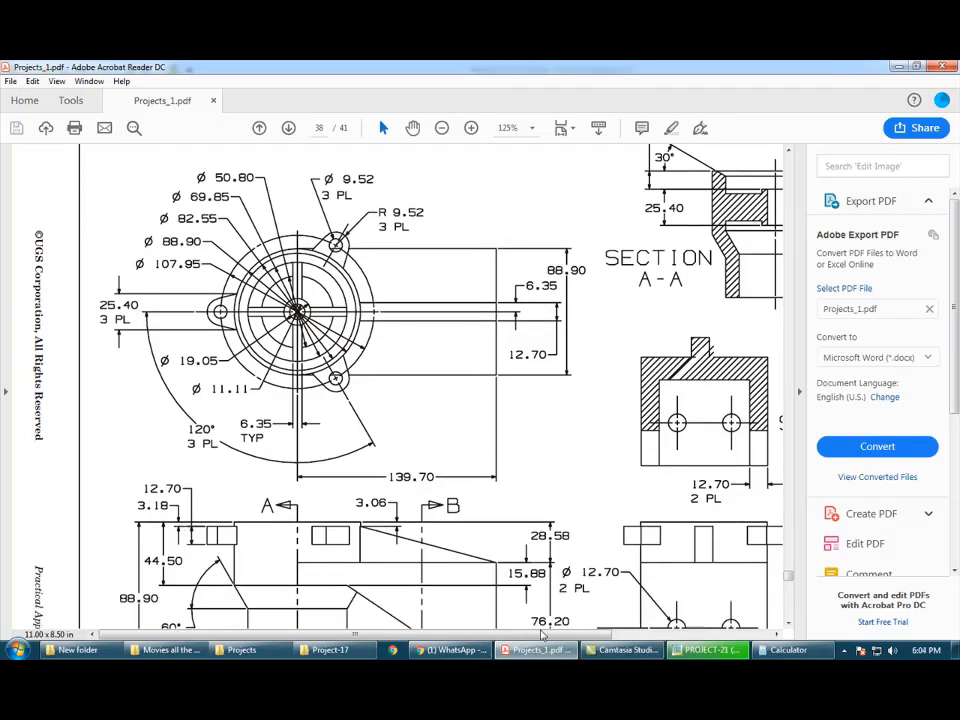
left_click(562, 649)
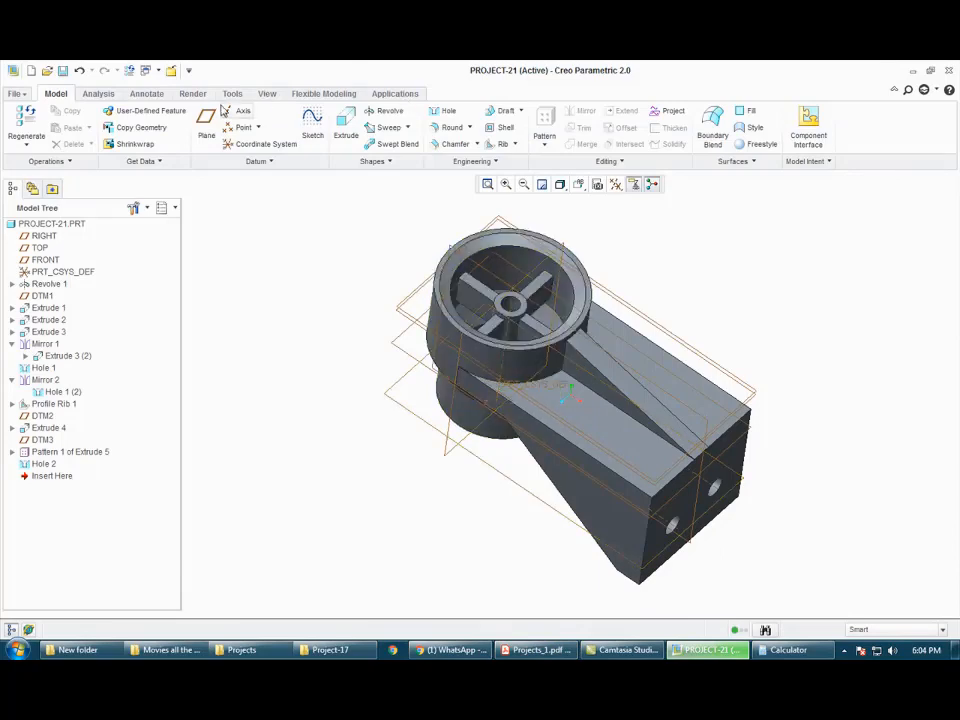
left_click(208, 122)
scroll(418, 213, "down", 6)
left_click(604, 345)
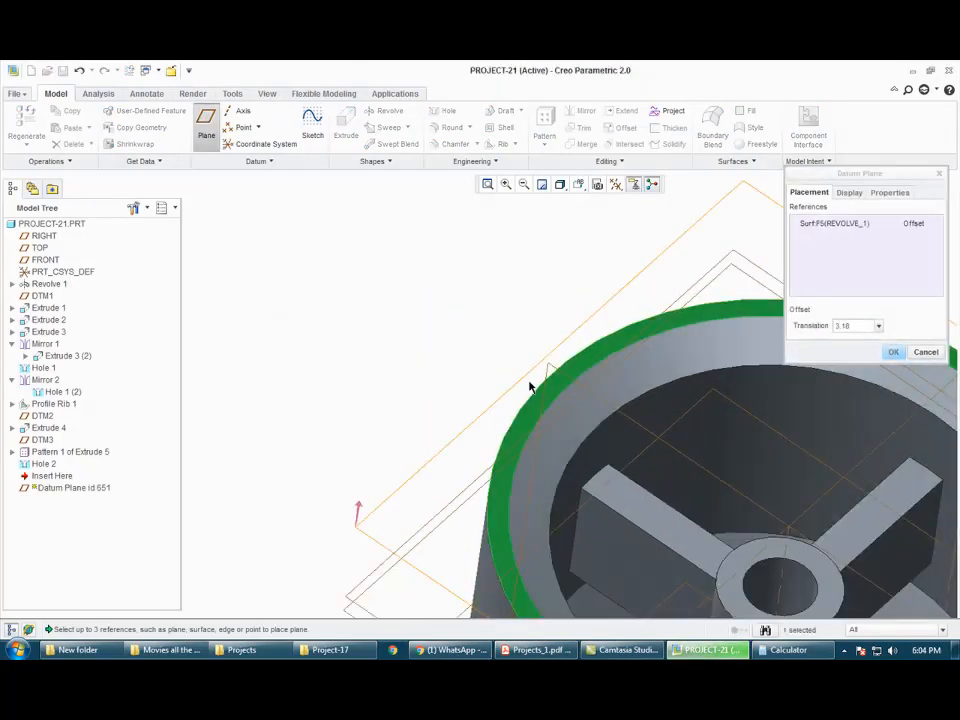
Step: Offset the datum plane 3.18 mm downward from the collar's top rim and create it
scroll(530, 387, "up", 5)
middle_click_drag(483, 341, 655, 386)
left_click_drag(671, 432, 663, 467)
left_click(841, 328)
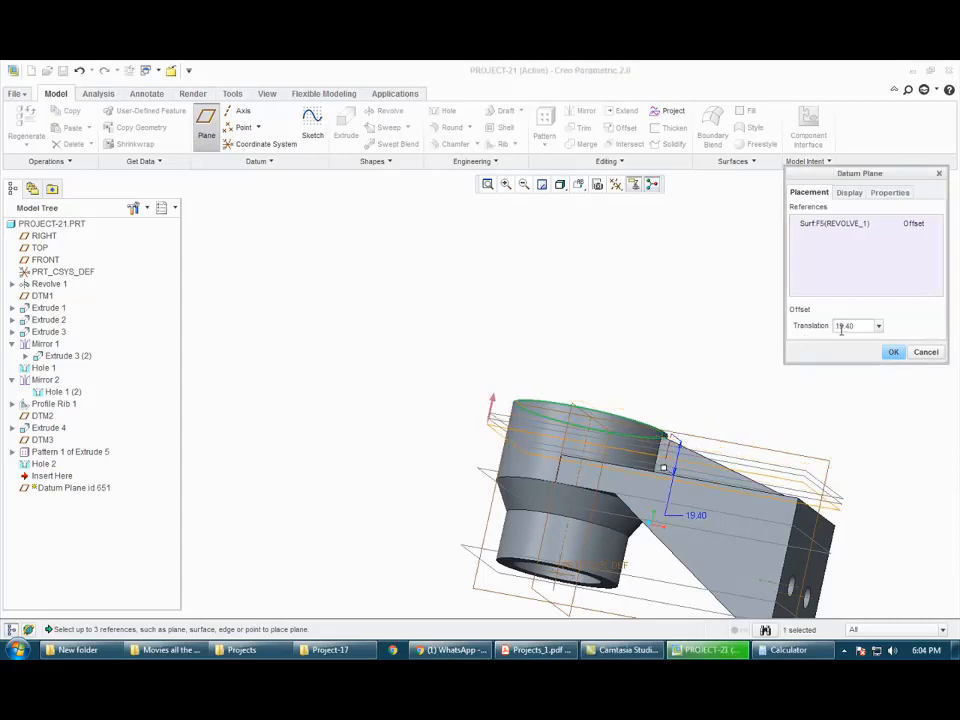
type("3")
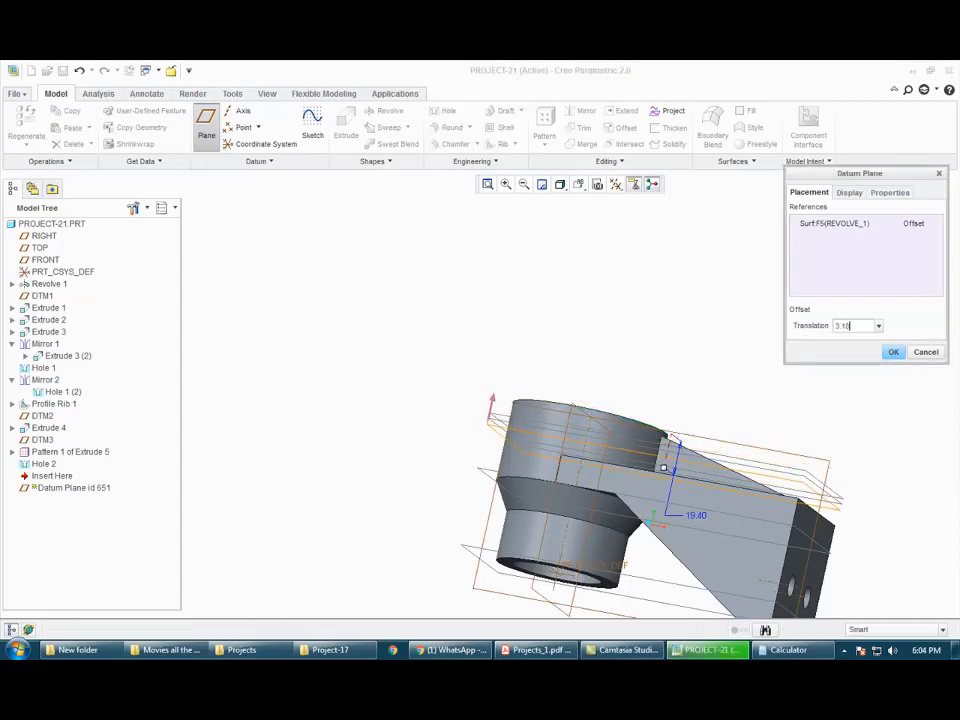
type(".18")
key("Return")
middle_click(834, 349)
middle_click_drag(657, 338, 661, 363)
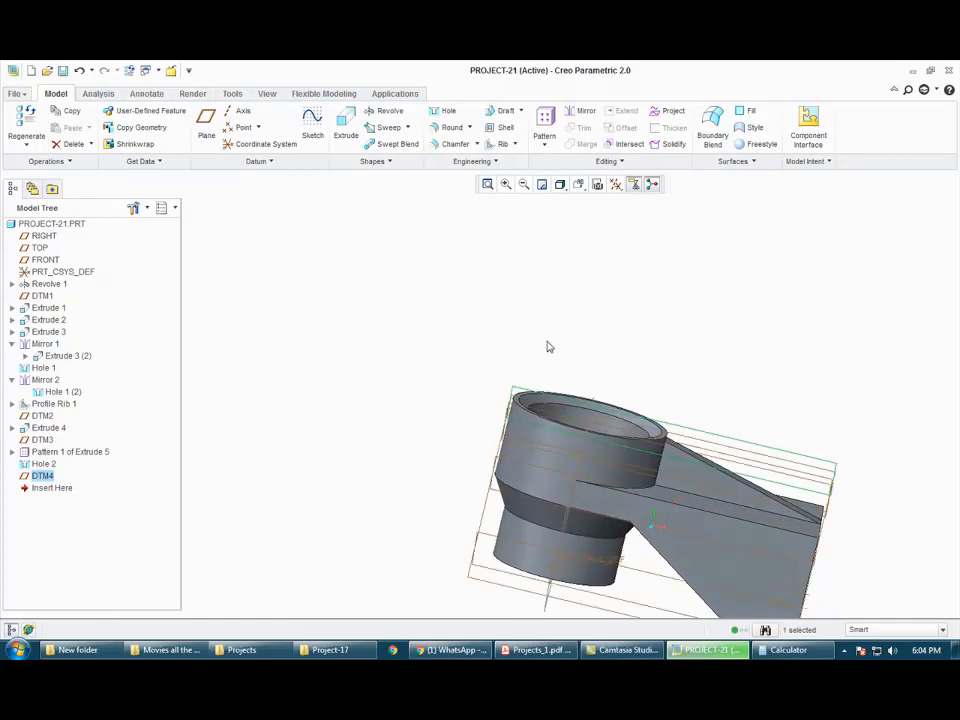
Step: Start an Extrude on the new datum plane, orient its sketch flat, and add the collar's outer edge as a sketch reference
left_click(343, 128)
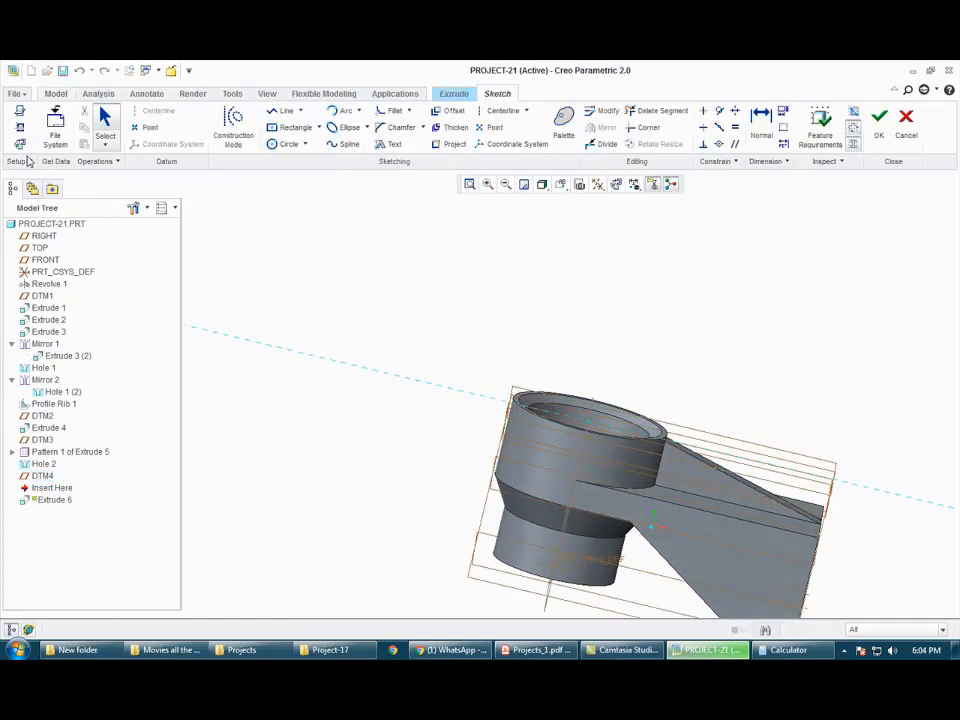
left_click(566, 651)
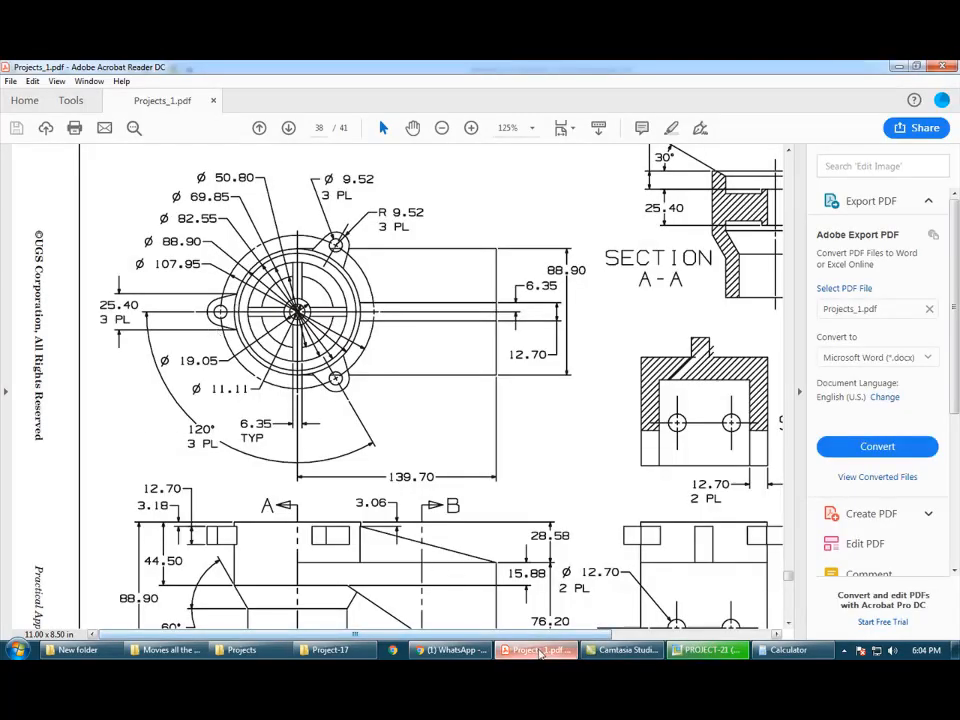
key("alt+Tab")
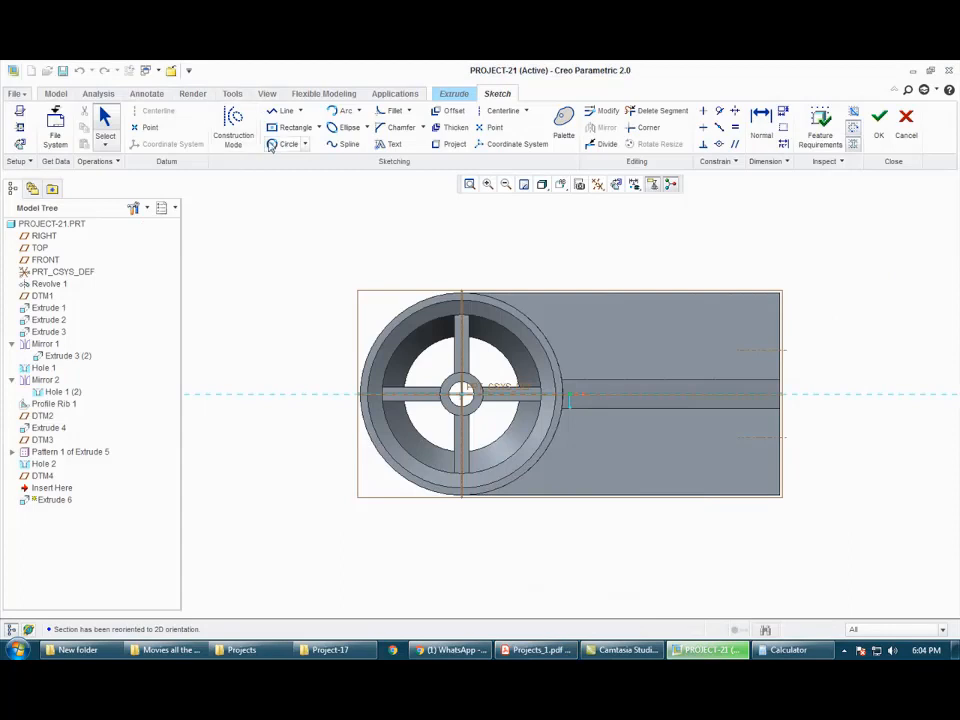
left_click(19, 127)
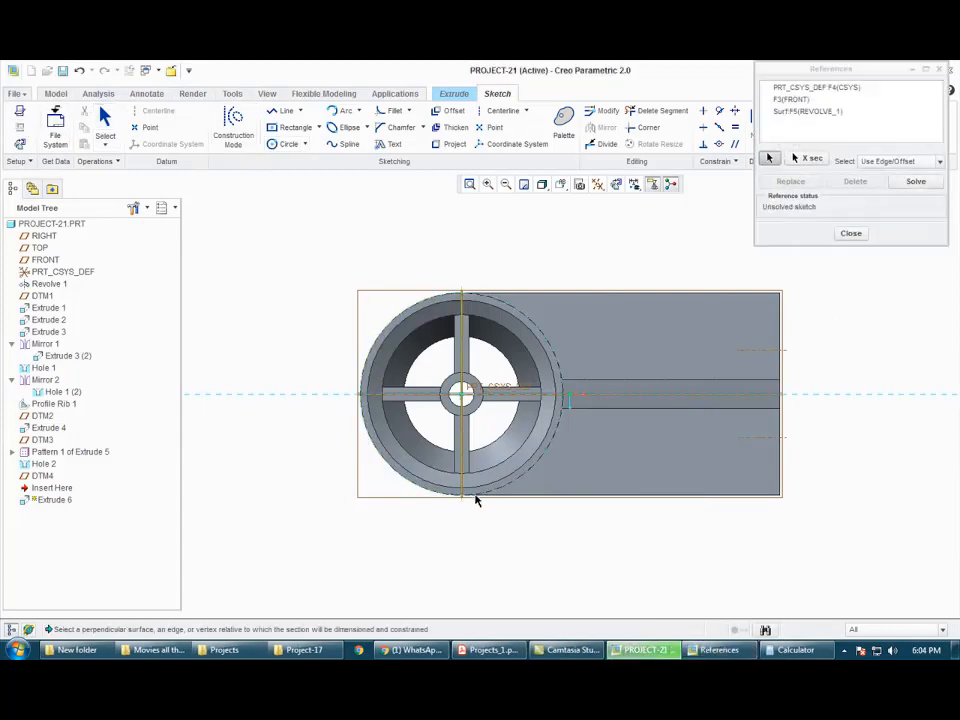
left_click(850, 234)
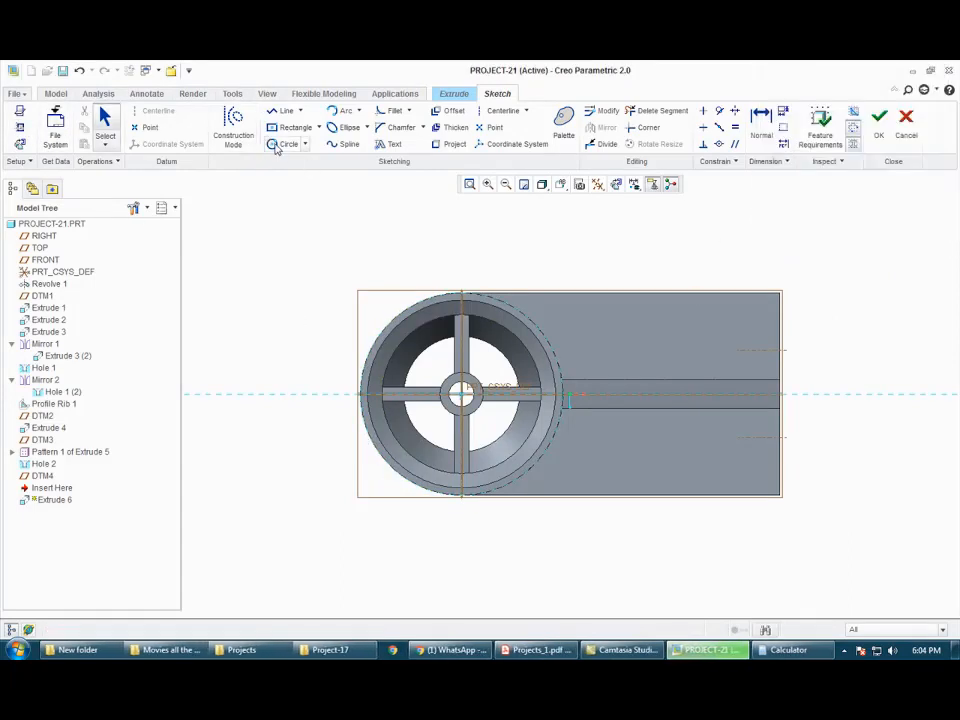
Step: Sketch a circle about 13.5 mm in diameter, about 54 mm from the collar's centre, and connect it to the collar with two tangent lines
left_click(282, 144)
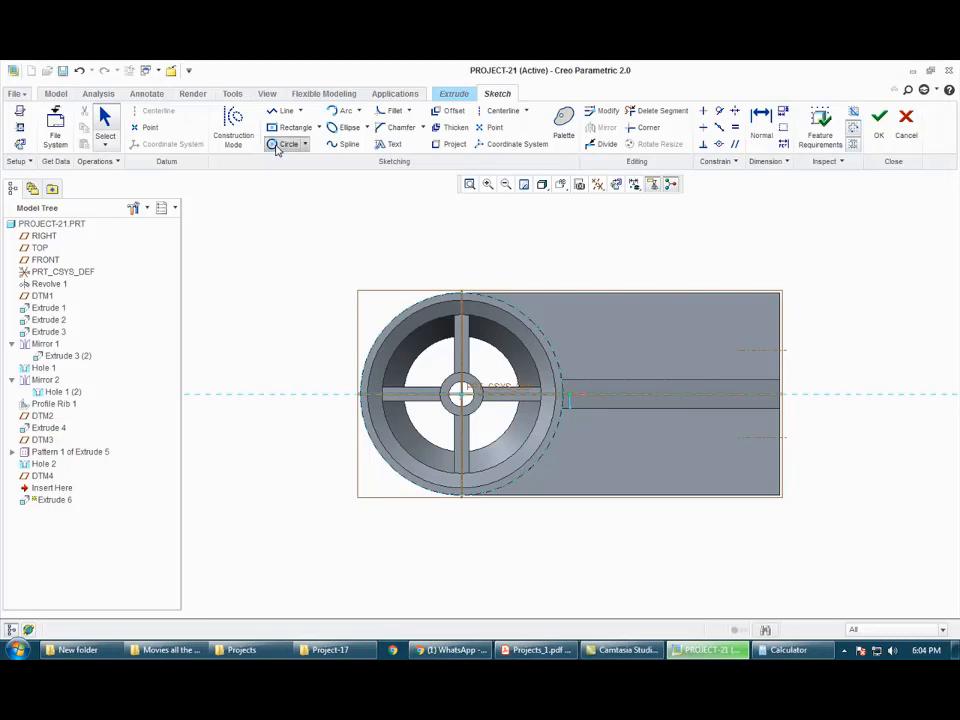
left_click(338, 397)
scroll(330, 390, "up", 3)
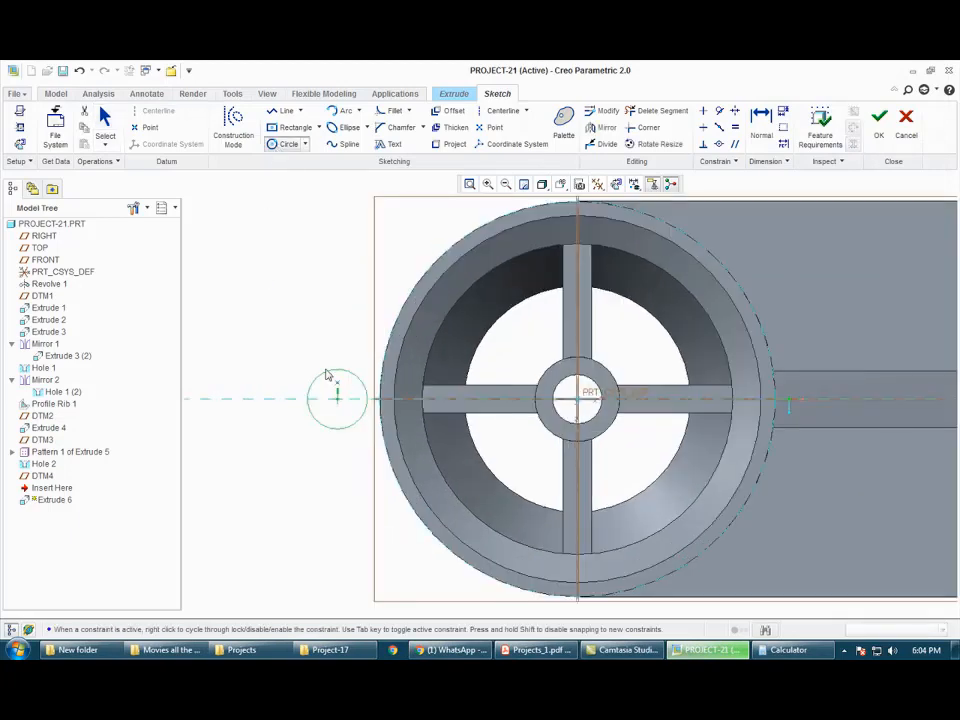
left_click(272, 112)
left_click(391, 334)
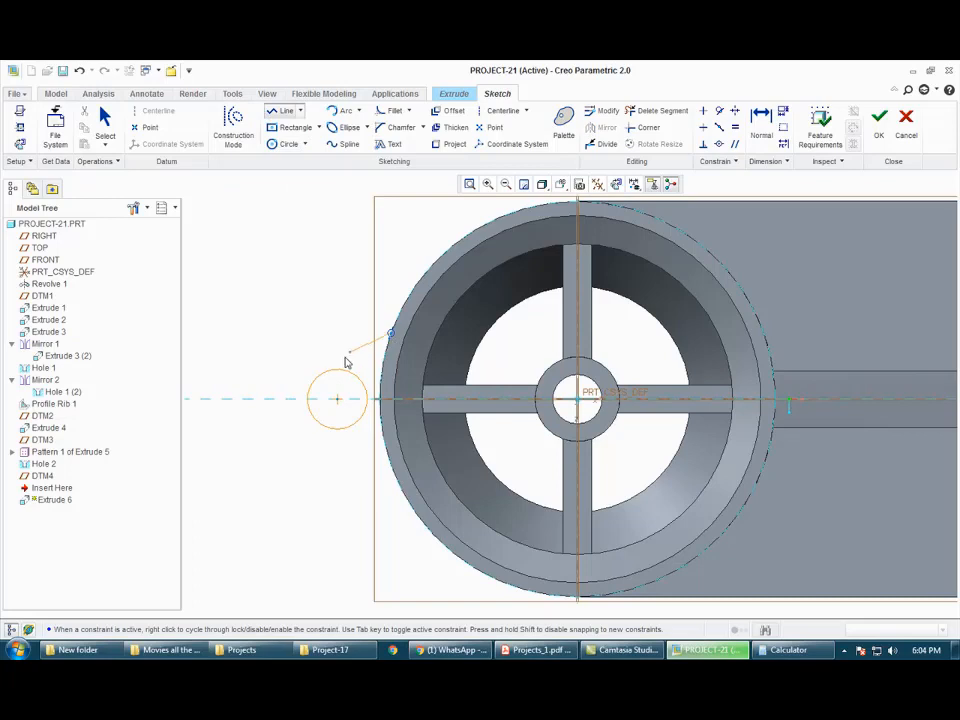
left_click(321, 373)
middle_click(311, 405)
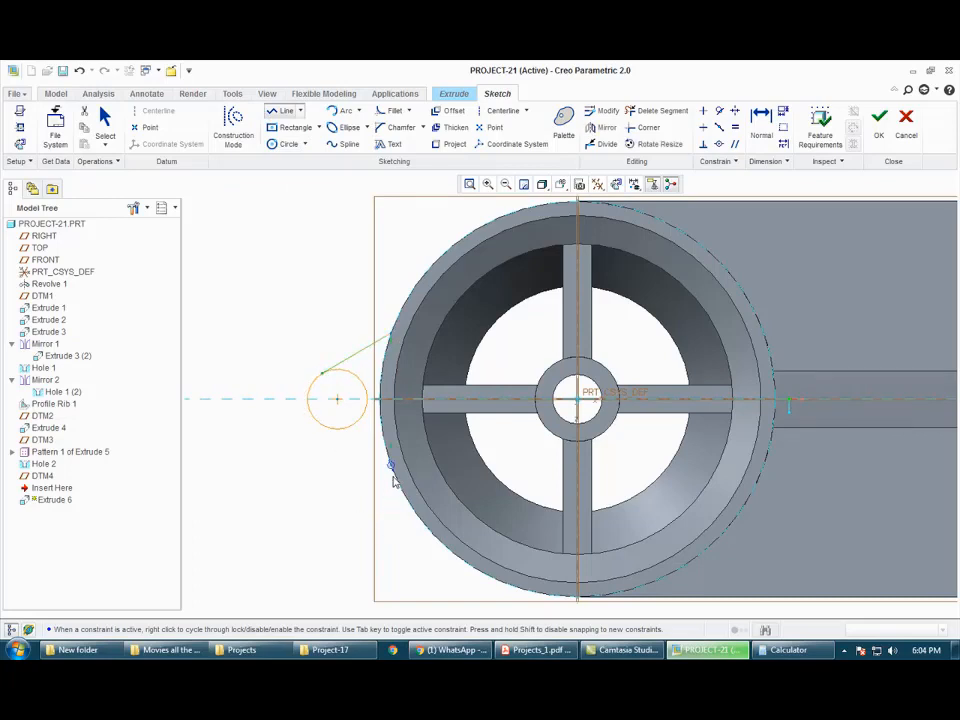
left_click(390, 466)
left_click(321, 426)
middle_click(311, 479)
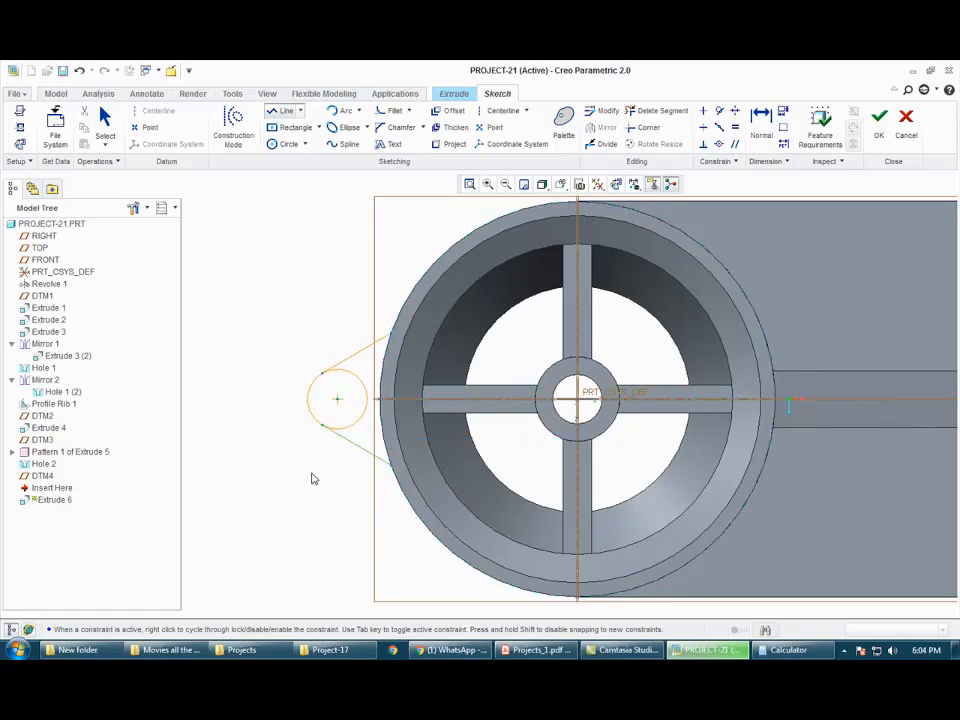
Step: Check the 25.40 lug width in the PDF drawing and dimension the upper tangent line's collar endpoint 25.4/2 mm from the horizontal centreline
left_click(537, 650)
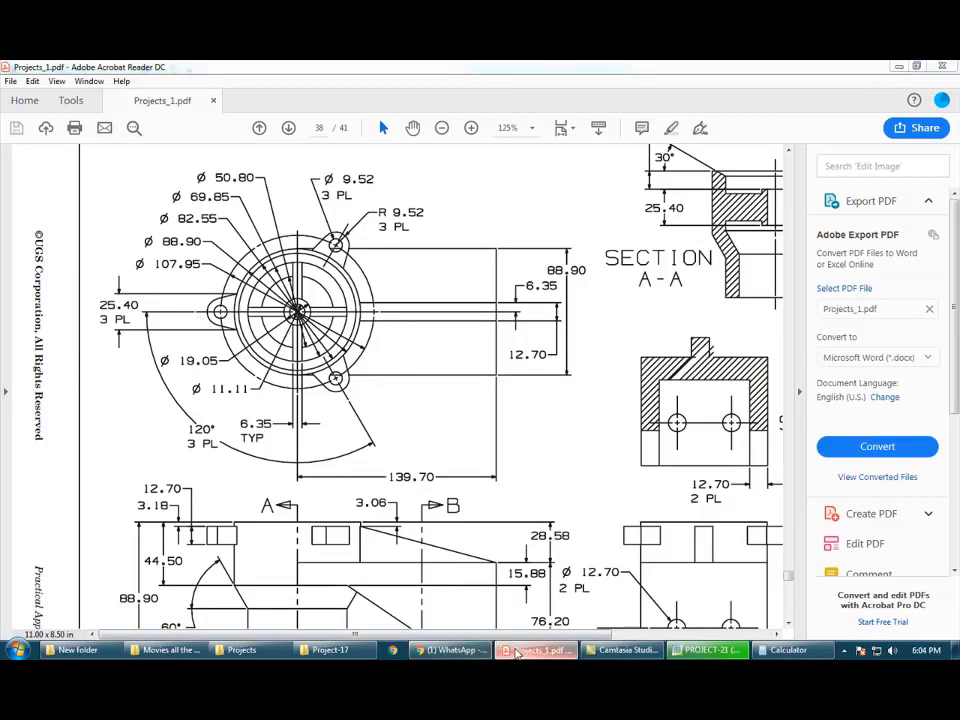
key("alt+Tab")
left_click(760, 124)
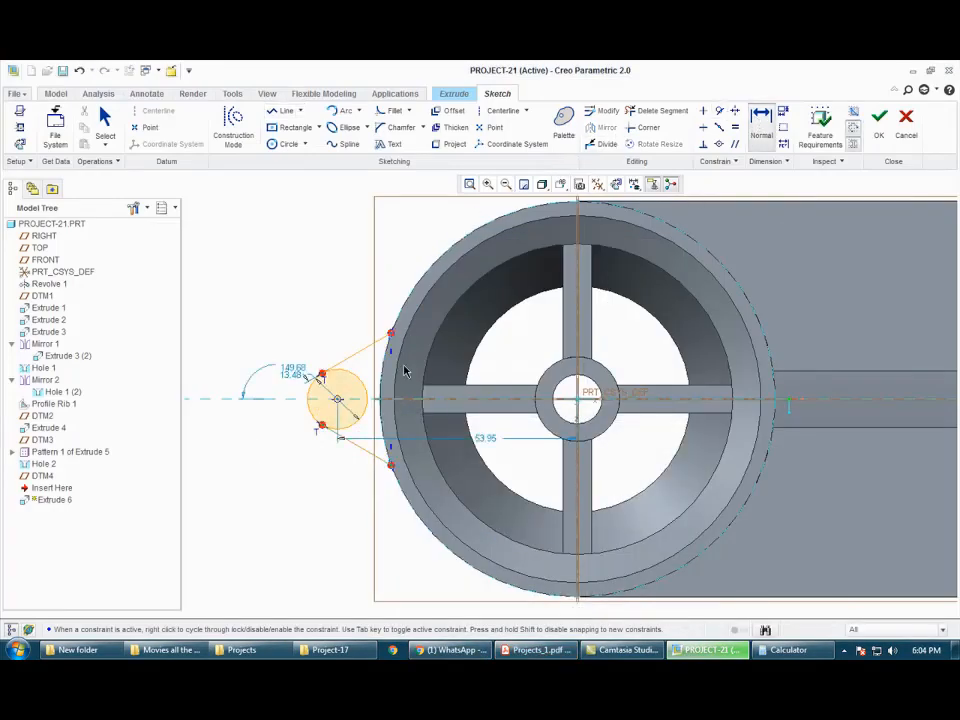
left_click(391, 334)
left_click(393, 397)
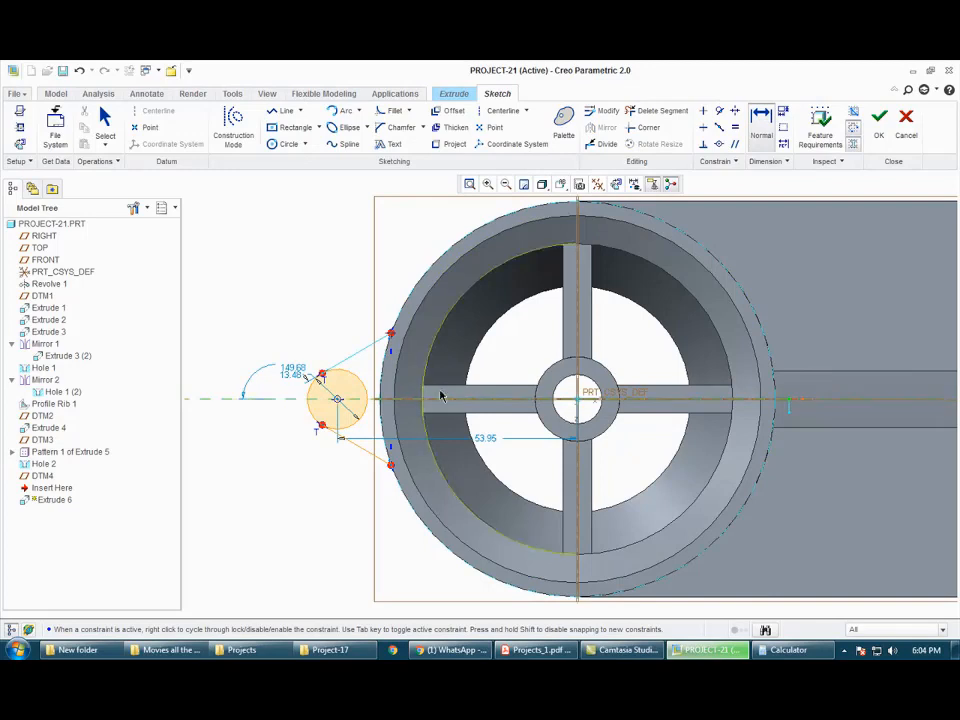
middle_click(480, 383)
type("25")
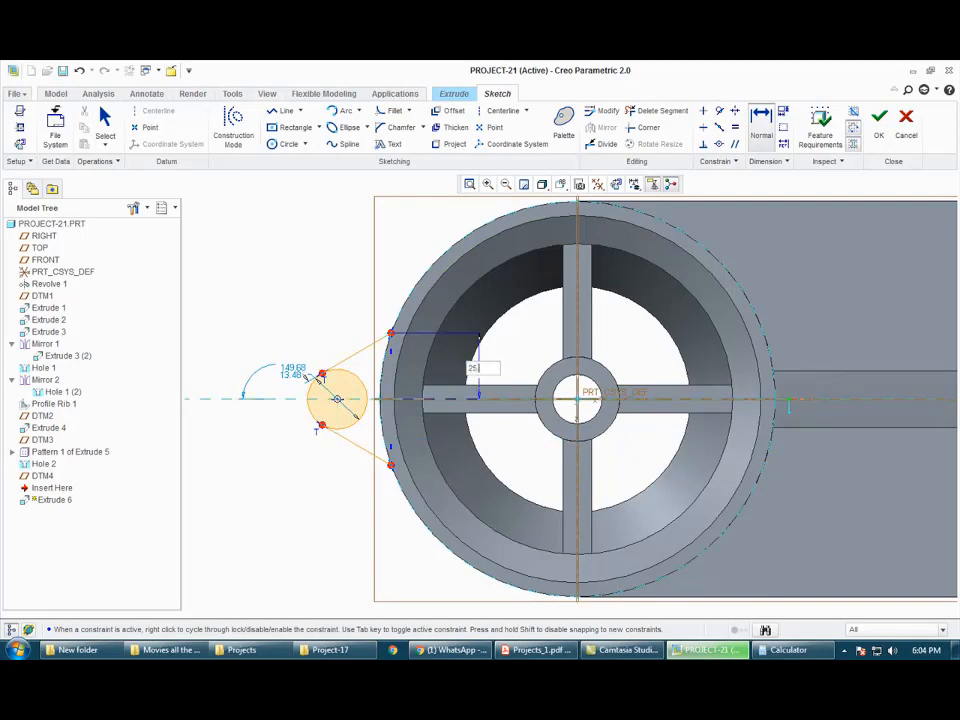
type(".4/2")
key("Return")
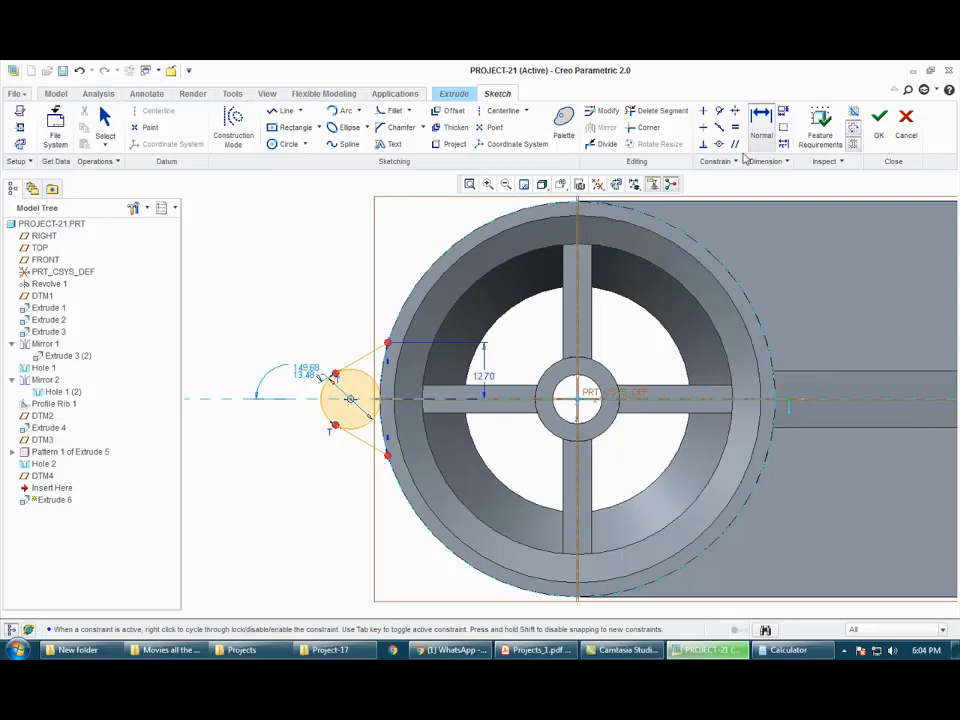
Step: Try to dimension the lower tangent line's endpoint from the horizontal centreline and delete the conflicting dimension
left_click(450, 399)
middle_click(489, 430)
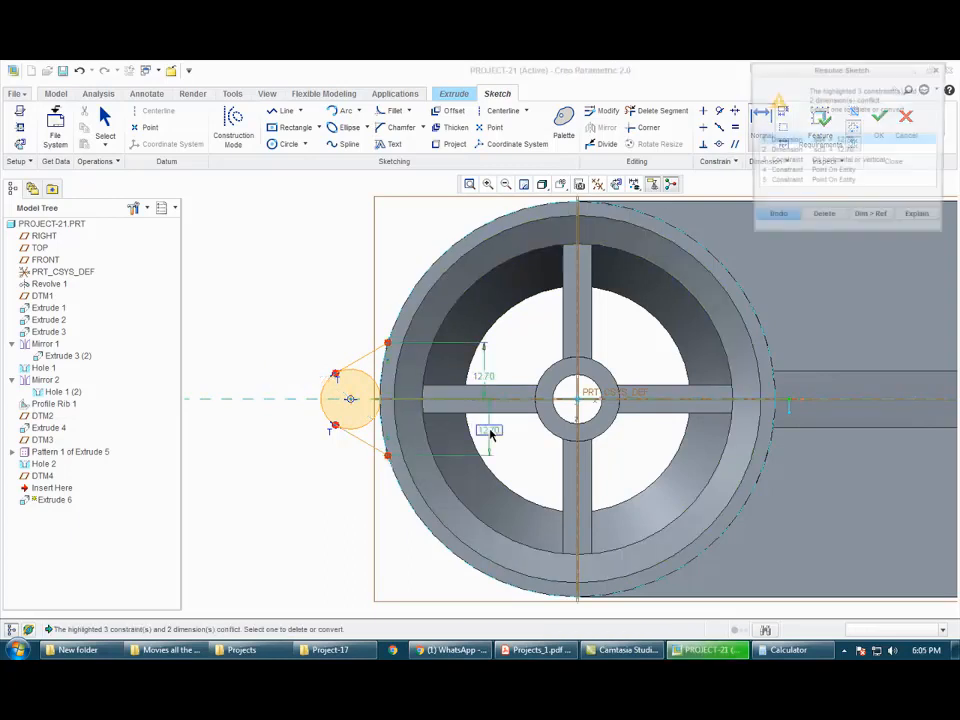
left_click(822, 219)
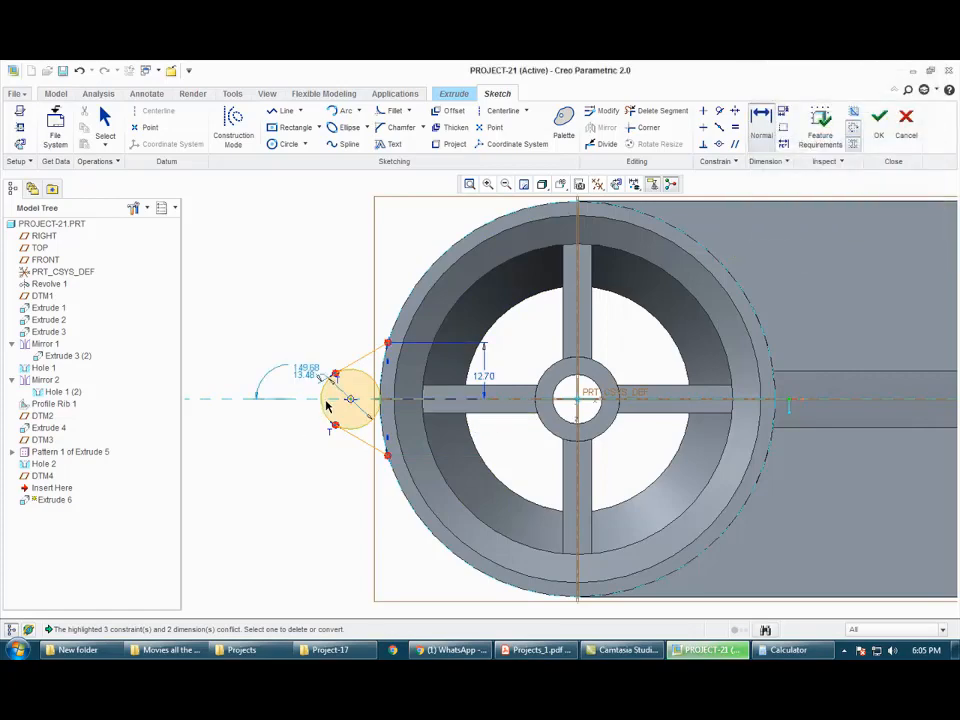
Step: Check the R 9.52 lug radius in the PDF drawing and set the lug circle's diameter to 19.04 mm
left_click(540, 650)
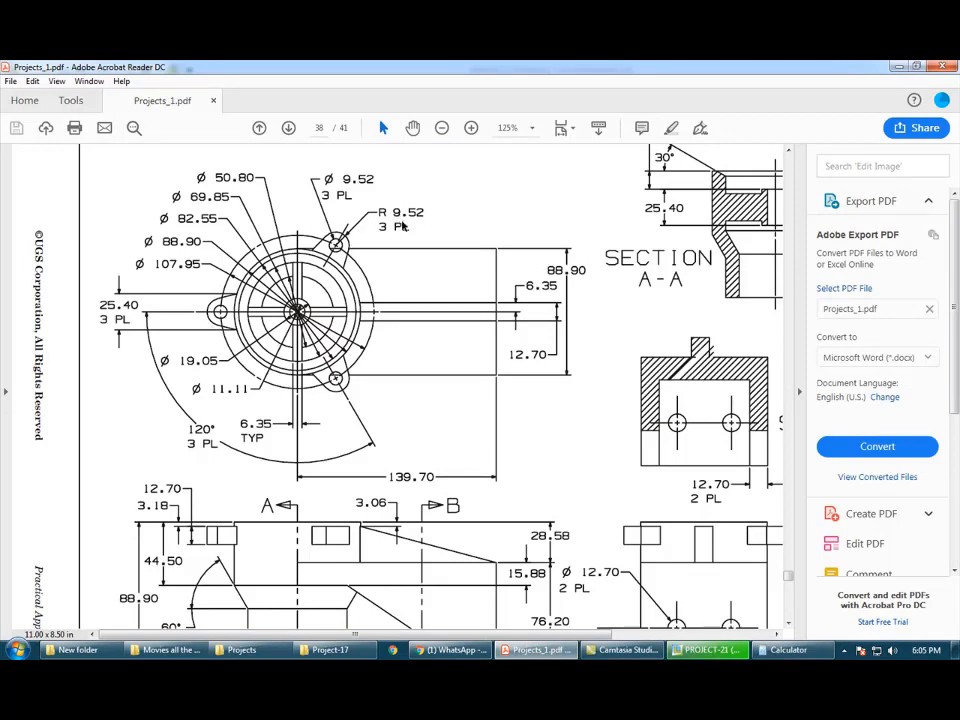
left_click(710, 650)
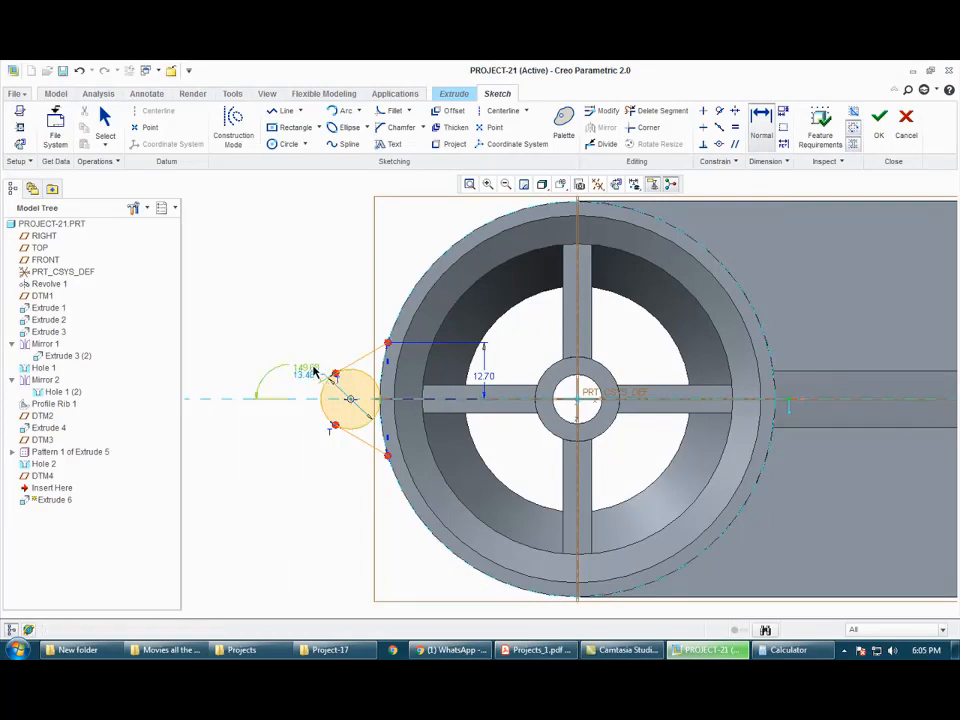
double_click(314, 372)
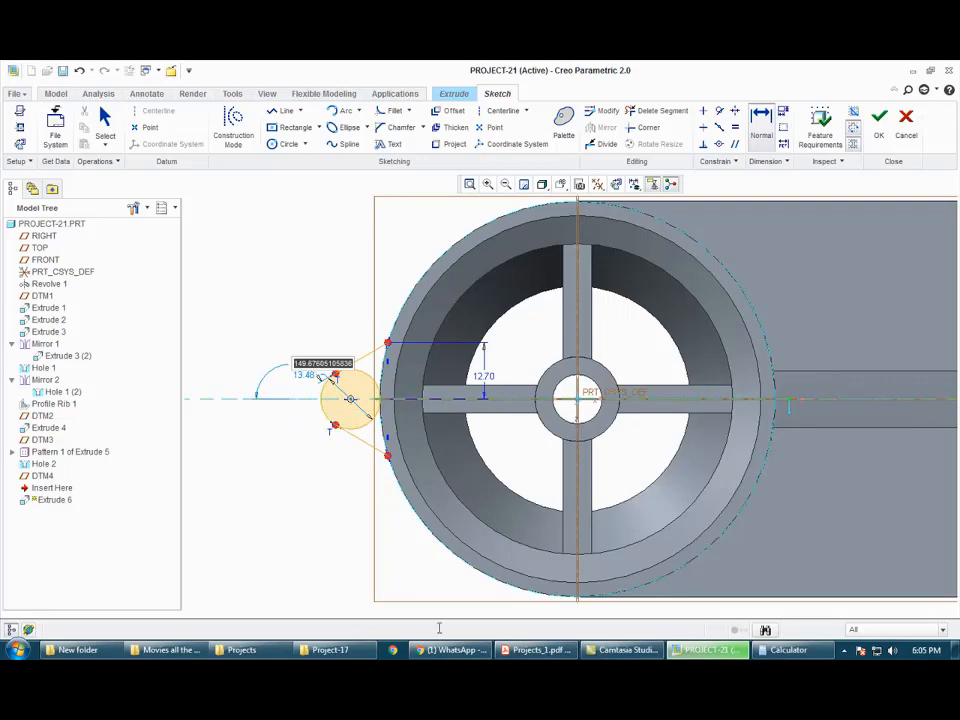
key("alt+Tab")
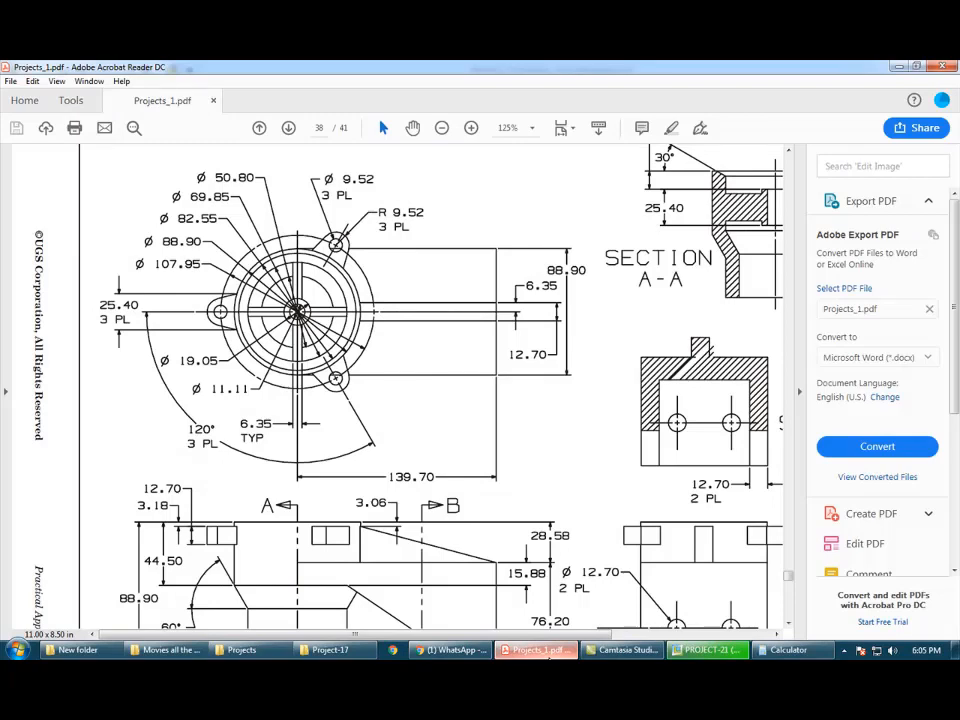
key("alt+Tab")
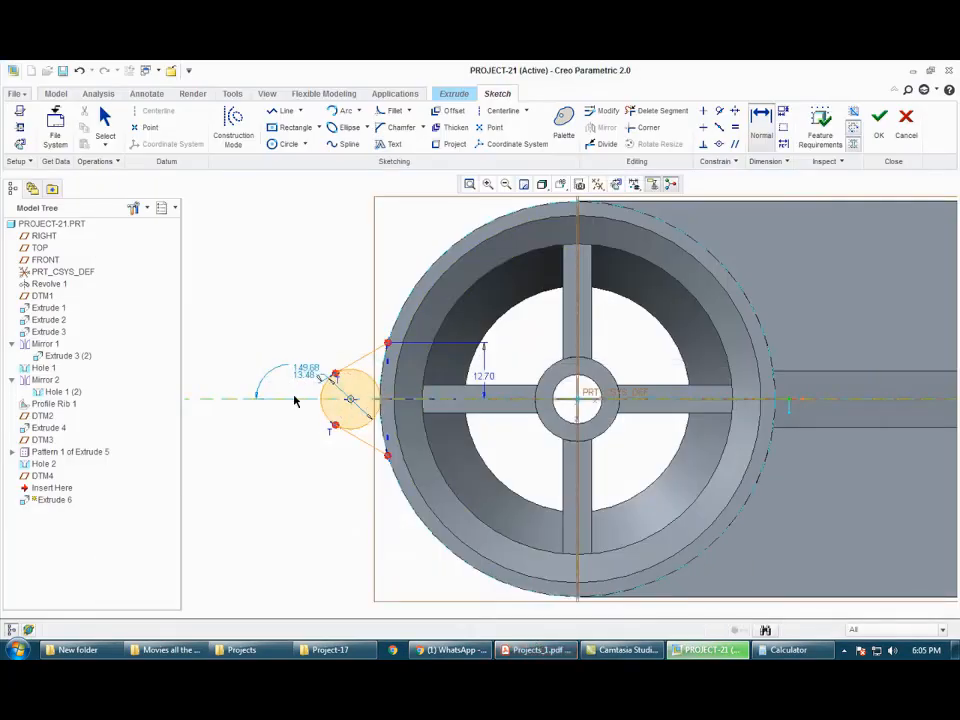
scroll(308, 373, "up", 3)
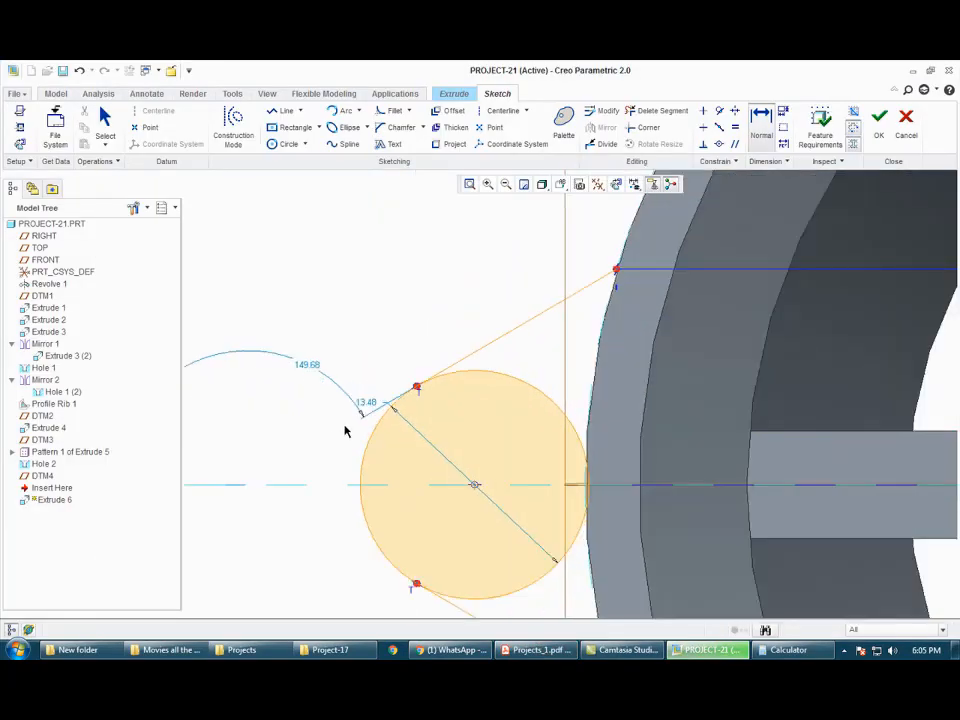
double_click(371, 404)
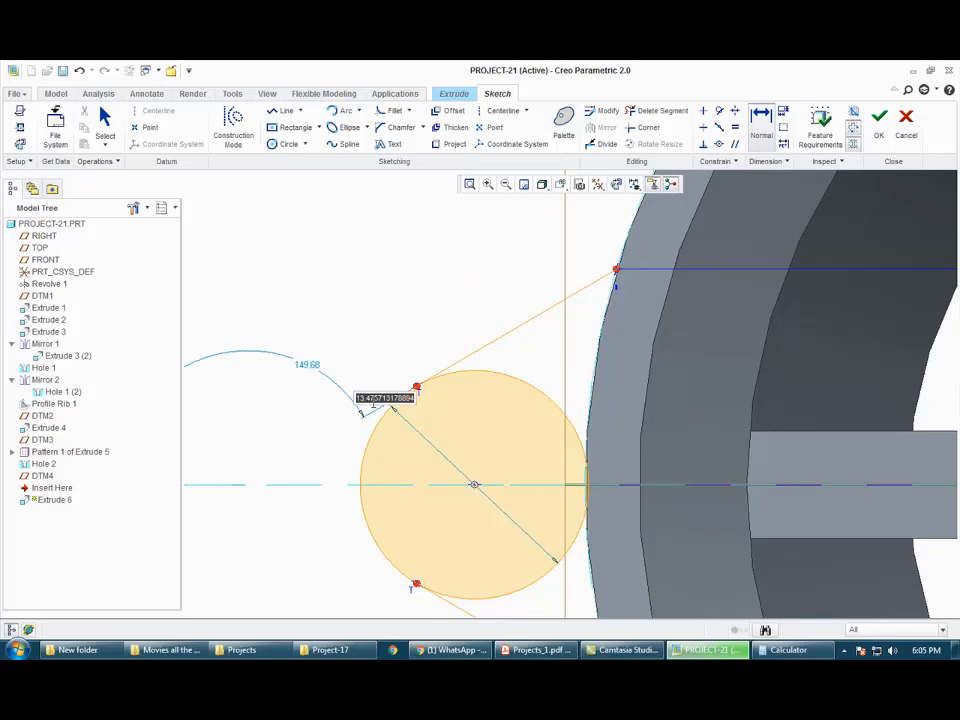
type("1")
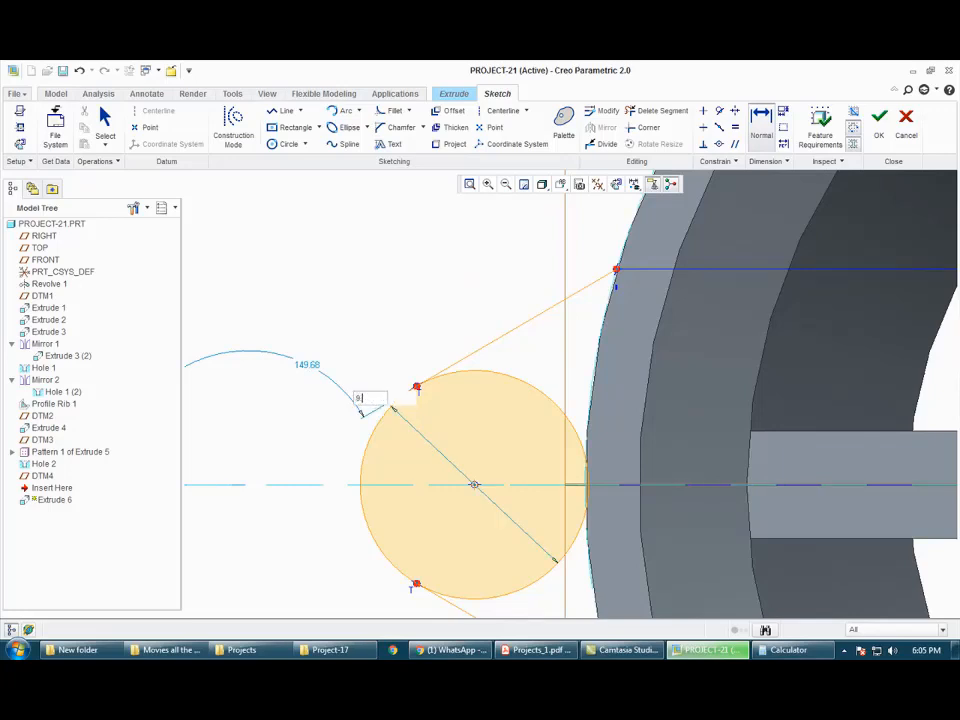
key("Return")
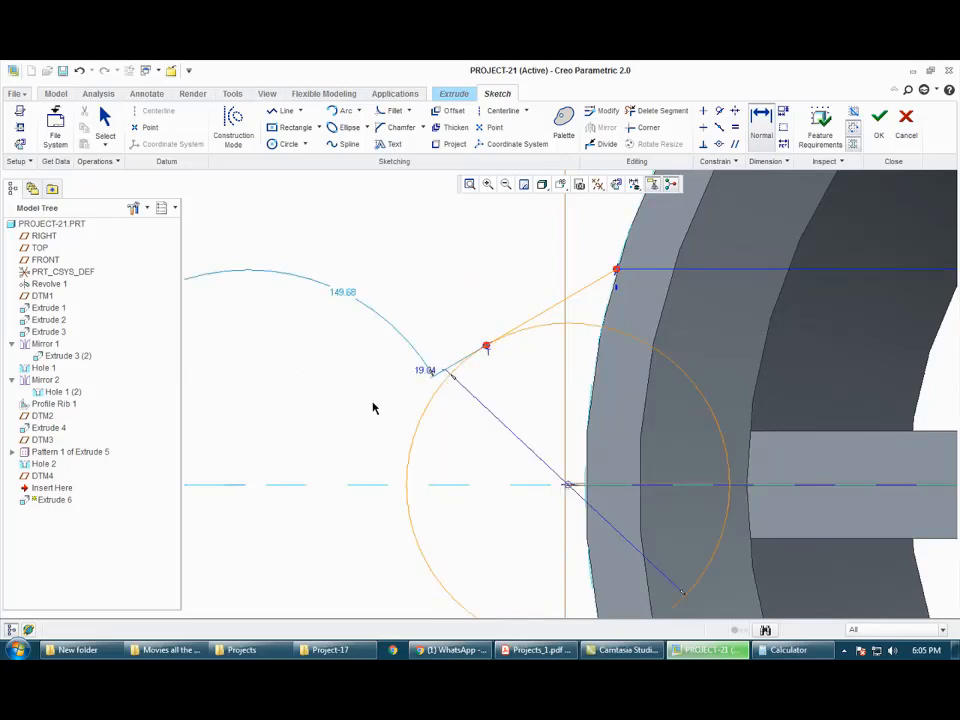
Step: Dimension the horizontal distance between the lug circle's centre and the collar's centre
scroll(381, 493, "down", 2)
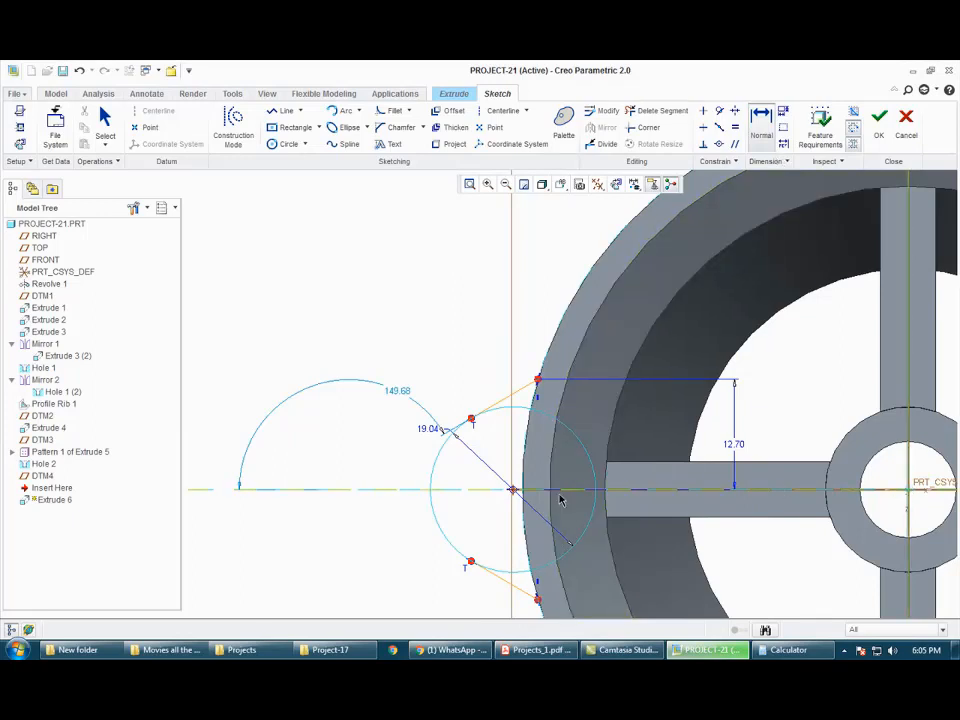
middle_click(540, 332)
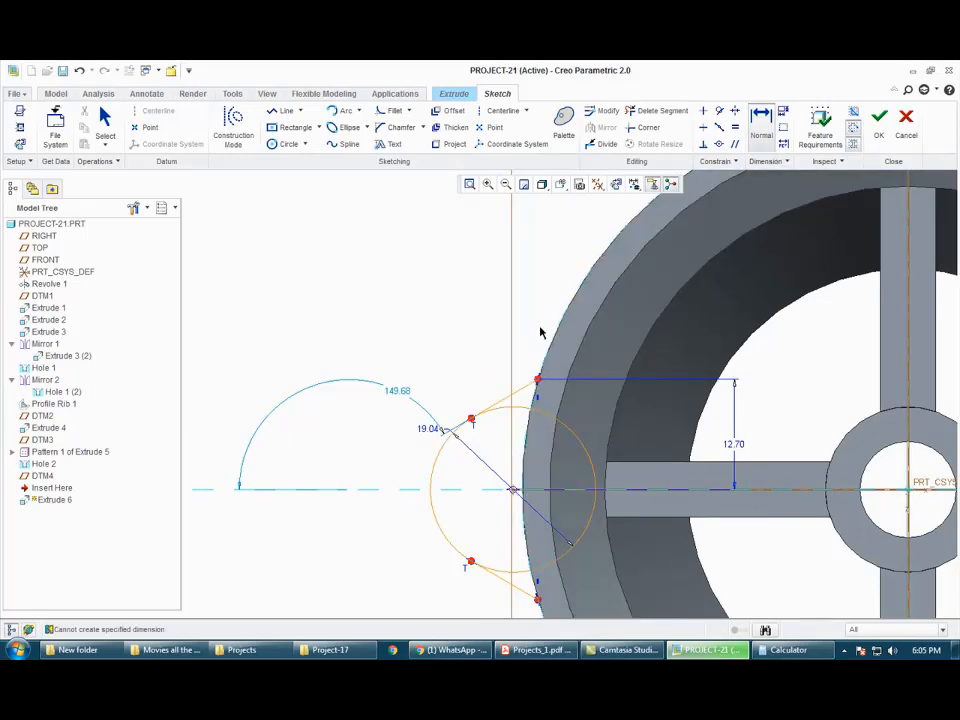
scroll(530, 350, "up", 2)
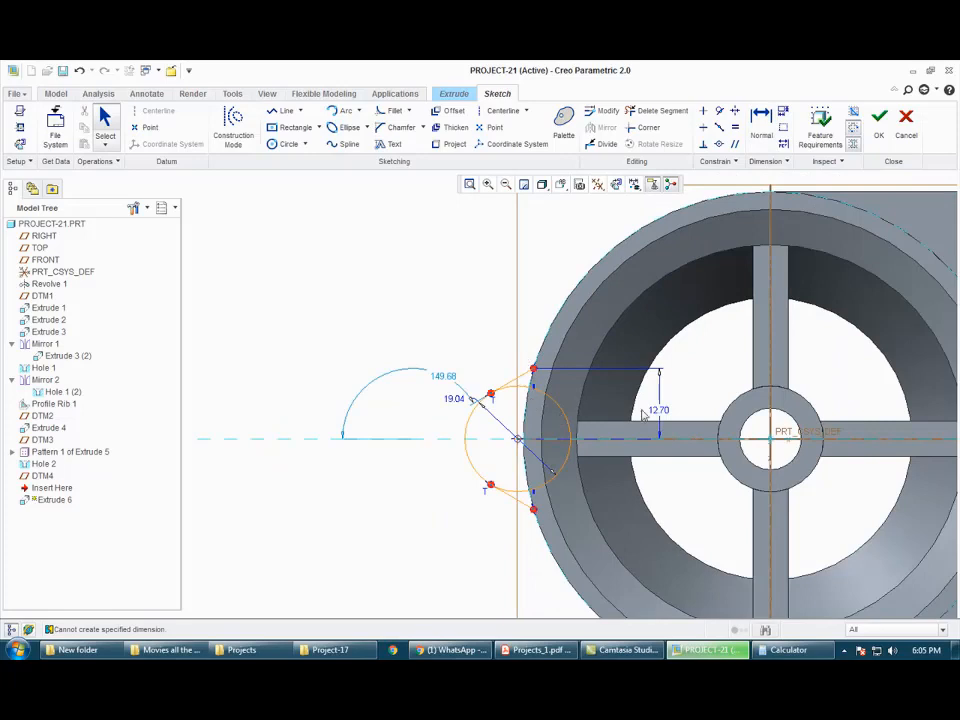
left_click(755, 142)
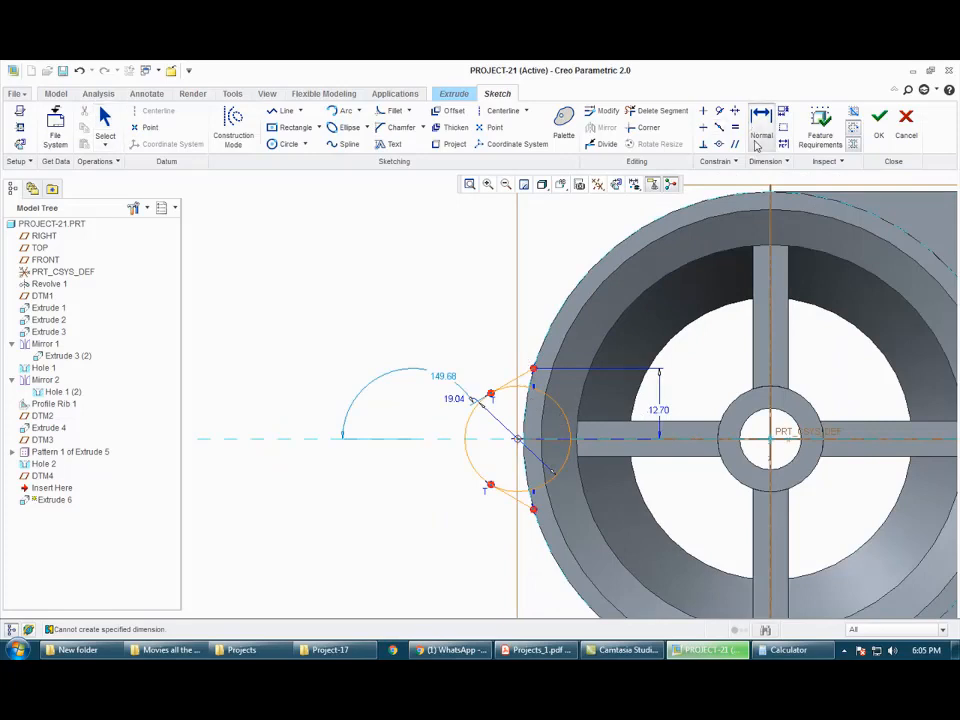
left_click(771, 441)
left_click(518, 440)
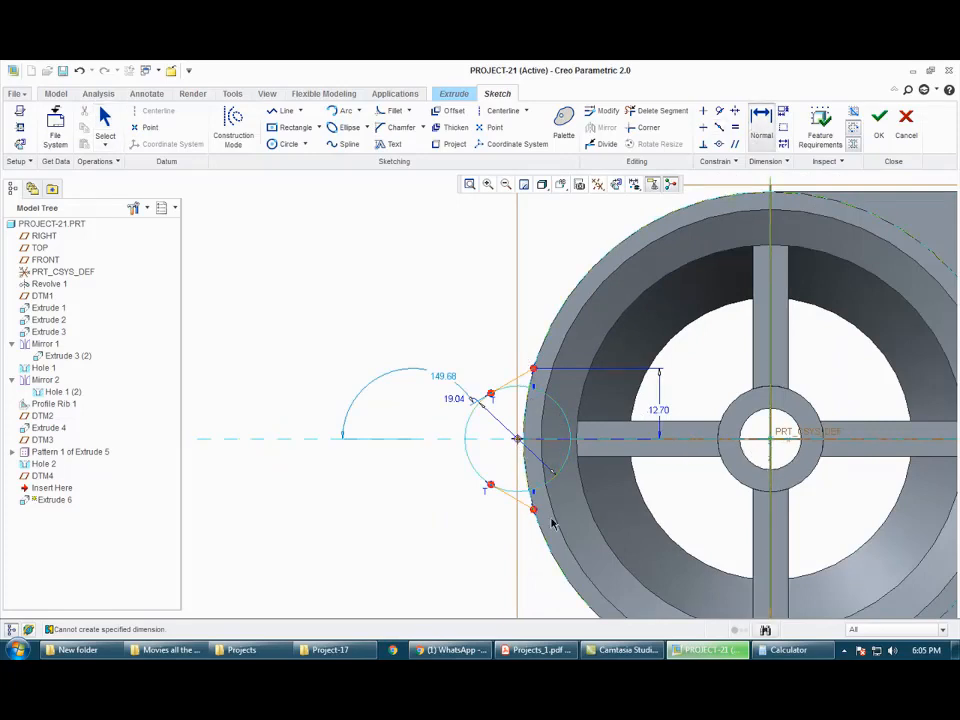
middle_click(657, 496)
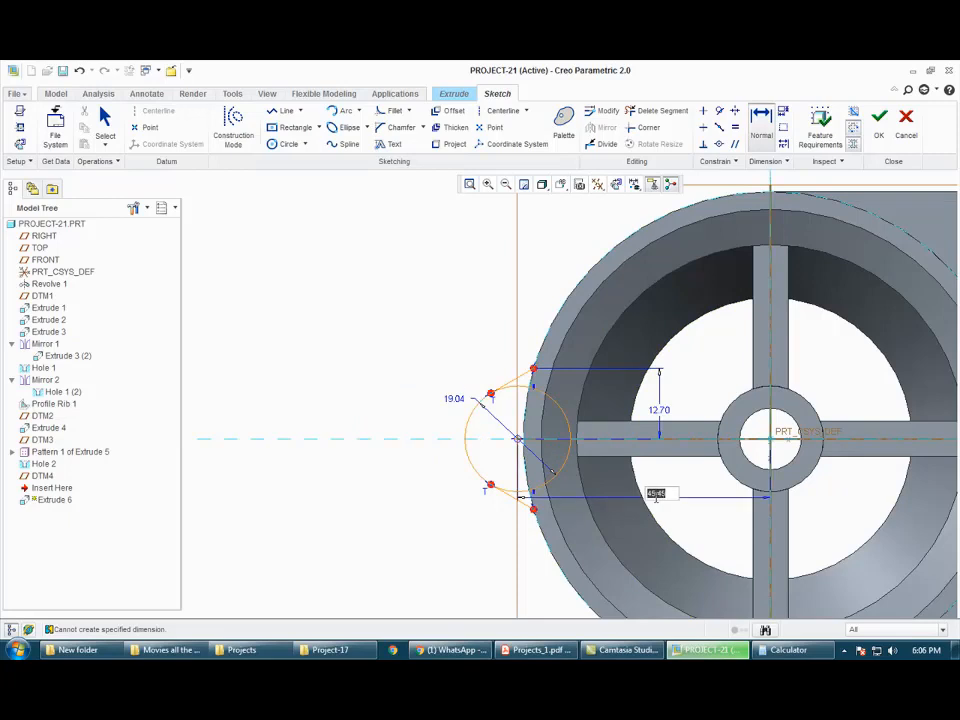
type("1.7.950")
key("Return")
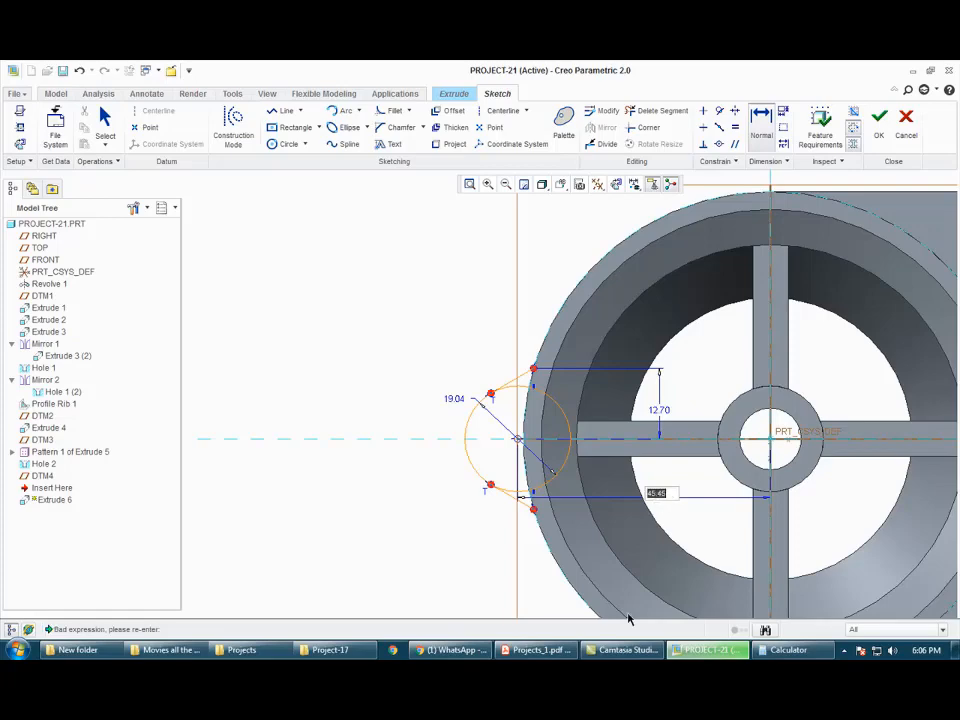
Step: Check the 107.95 pitch circle in the PDF drawing and set the lug circle's distance from the collar centre to 107.95/2 mm
left_click(552, 652)
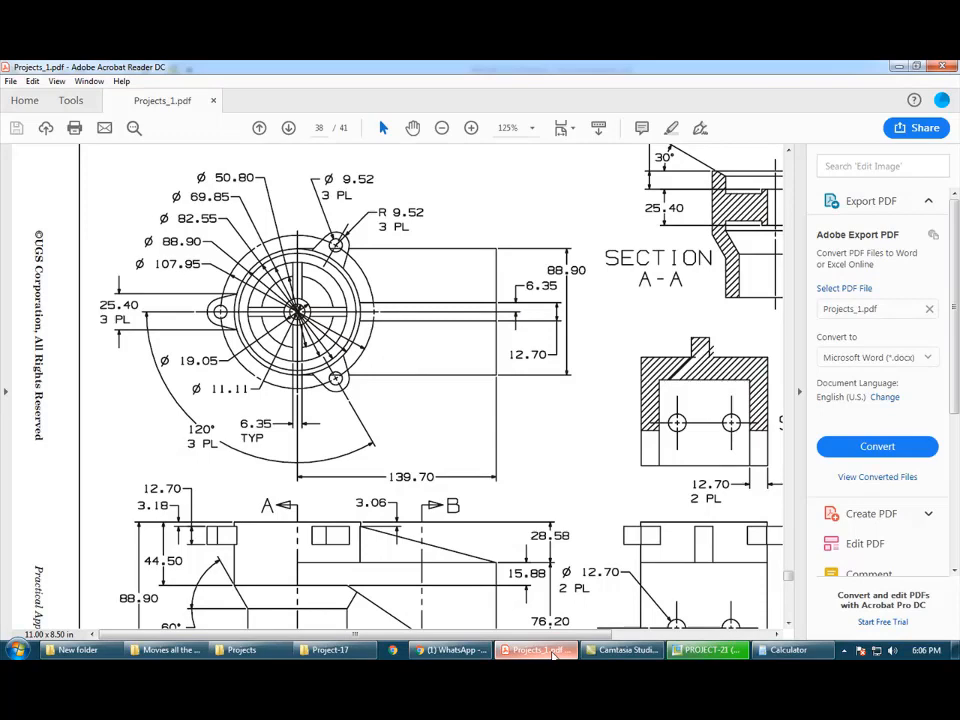
left_click(552, 652)
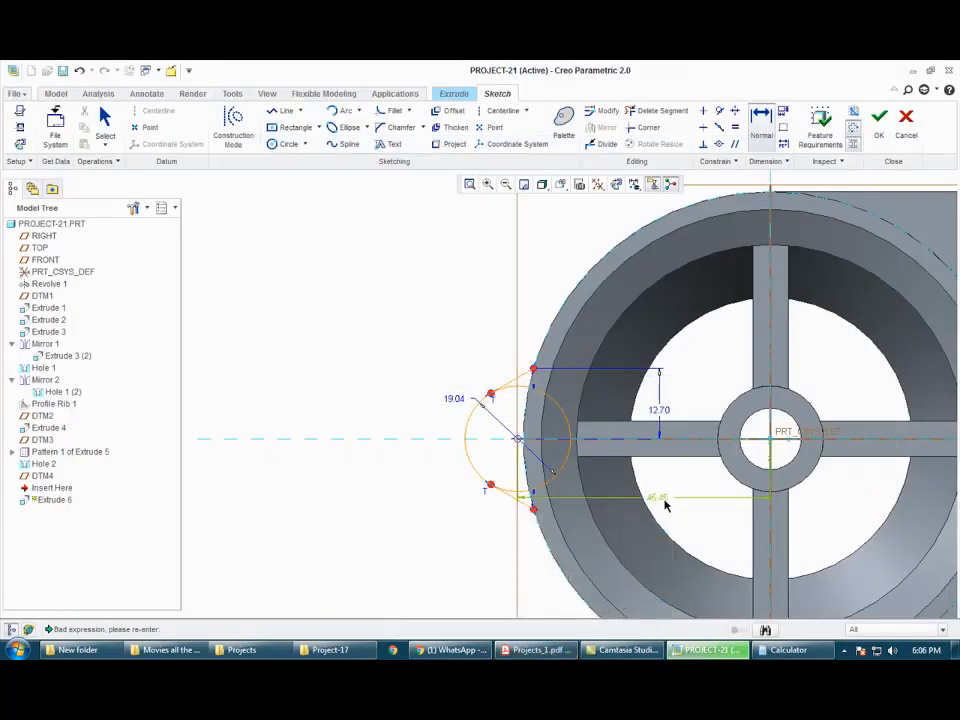
scroll(568, 474, "up", 2)
scroll(564, 475, "down", 4)
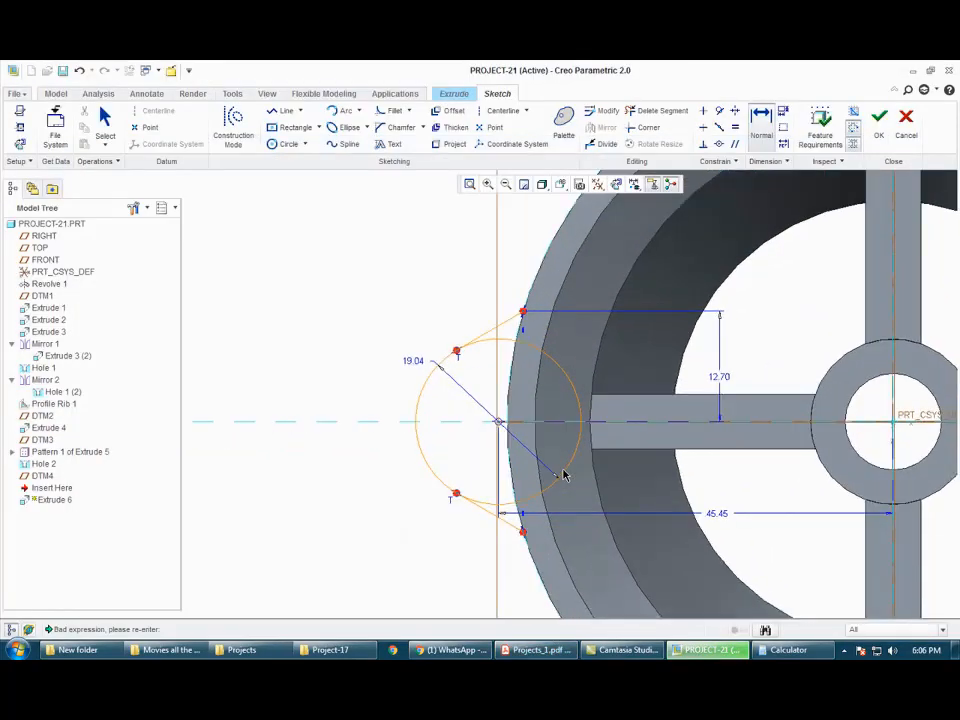
double_click(716, 513)
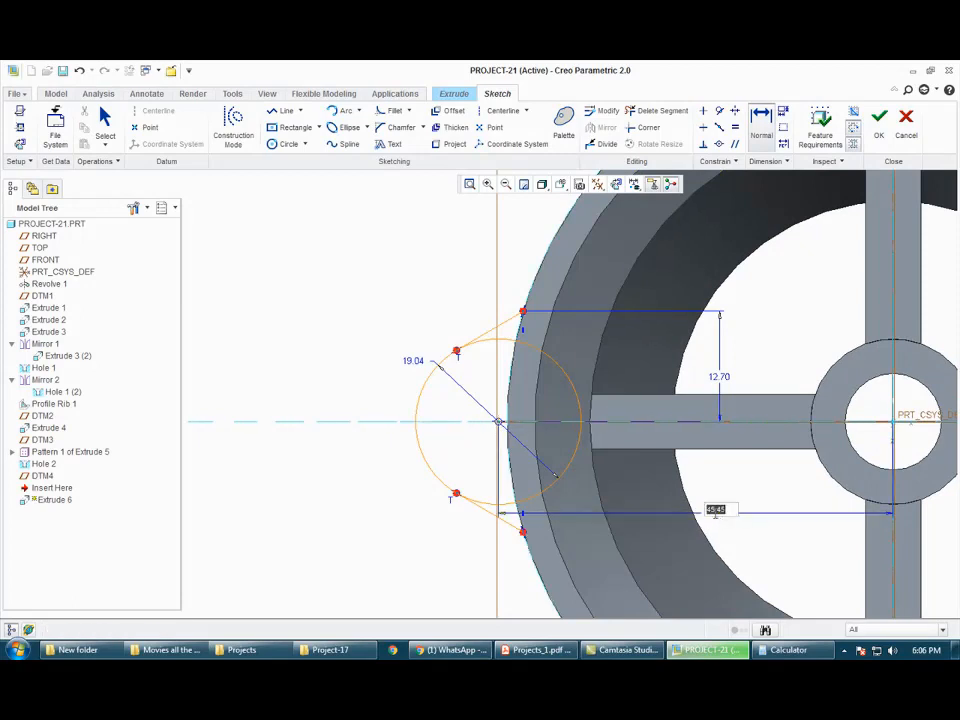
type("107.95")
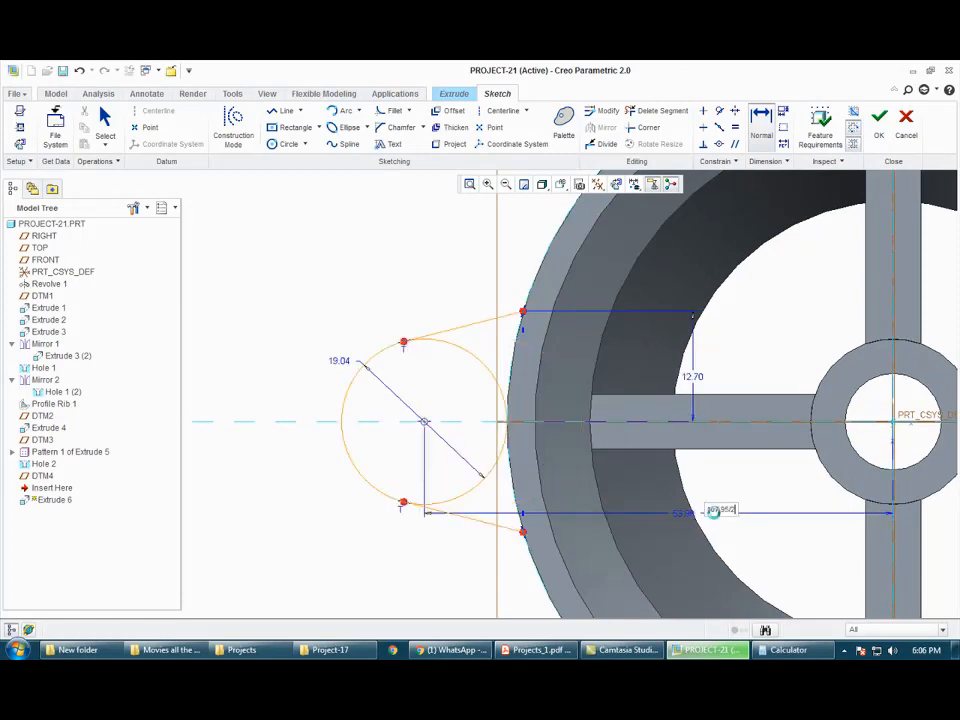
key("Return")
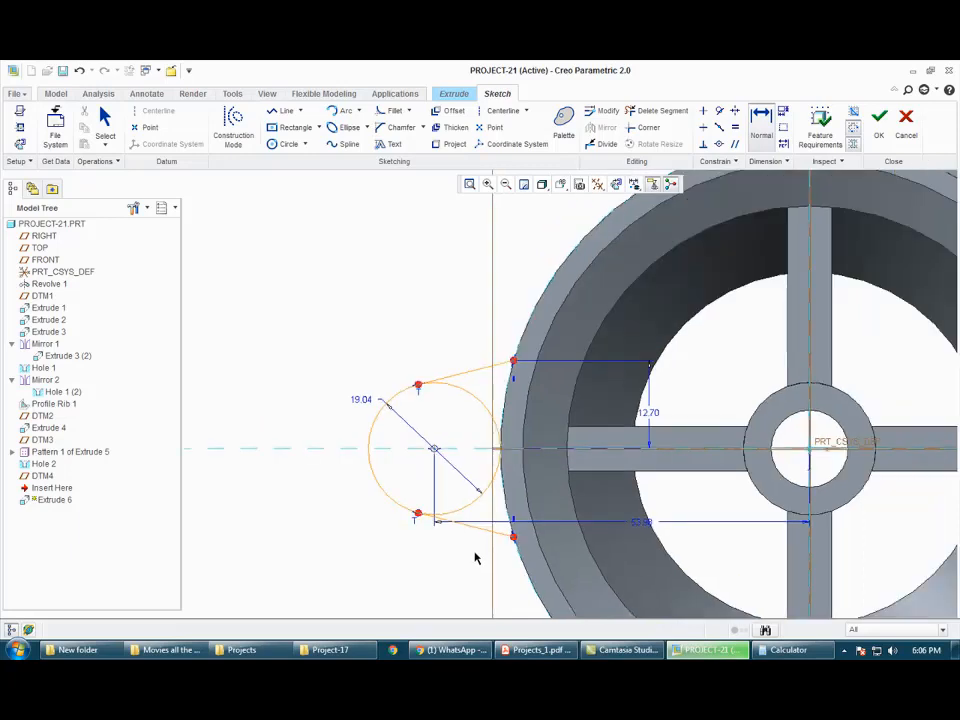
Step: Trim away the lug circle's inner arc between the two tangent lines with Delete Segment
scroll(436, 528, "down", 3)
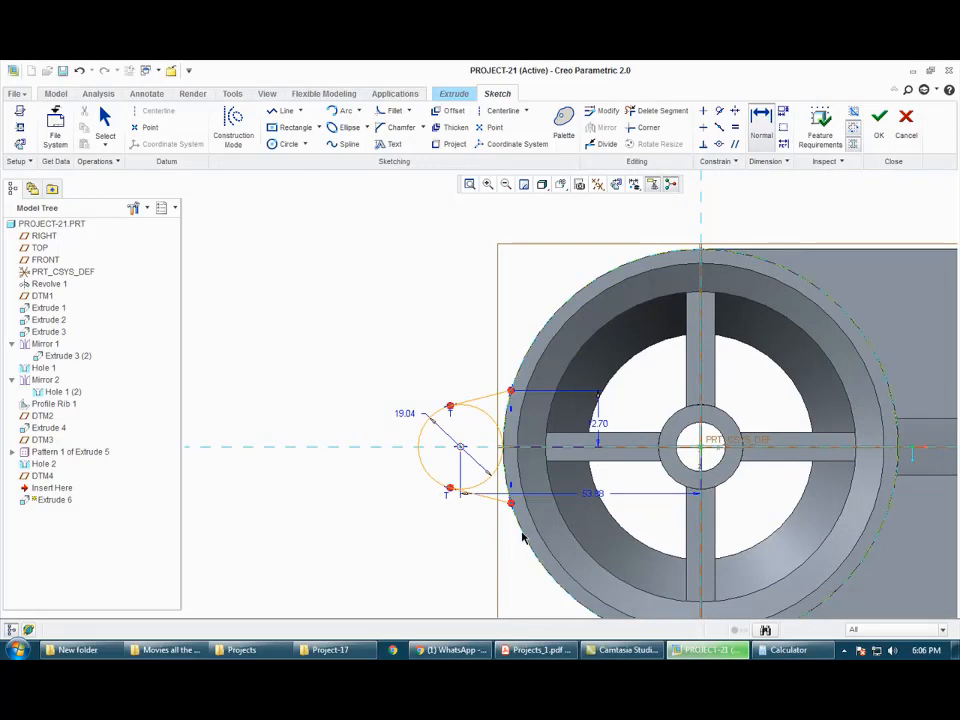
left_click(640, 111)
scroll(497, 407, "up", 3)
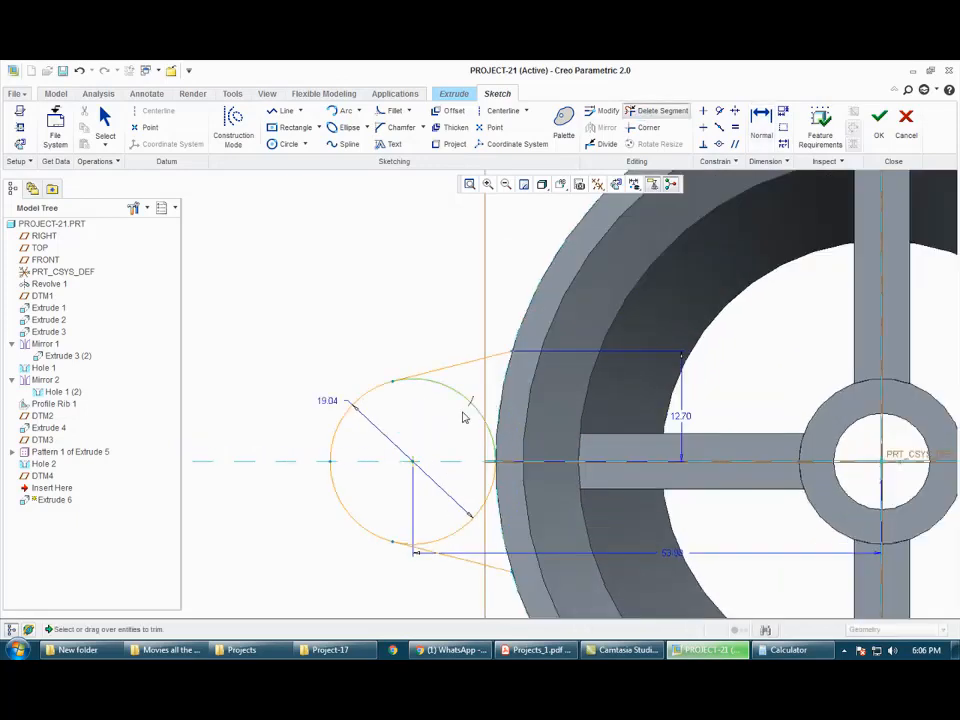
left_click(472, 414)
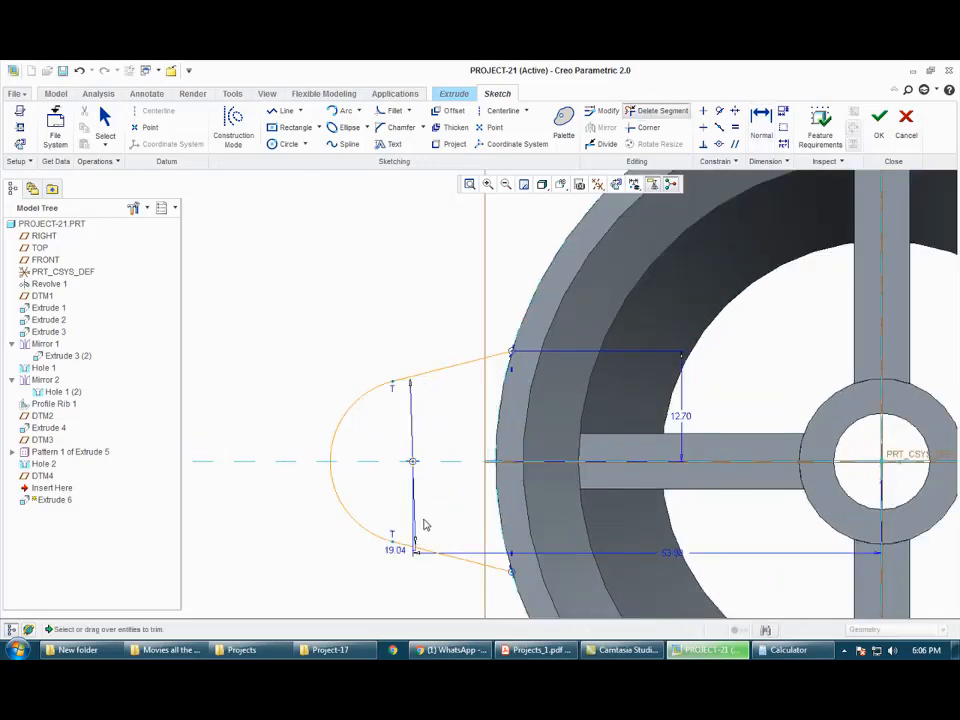
left_click(104, 120)
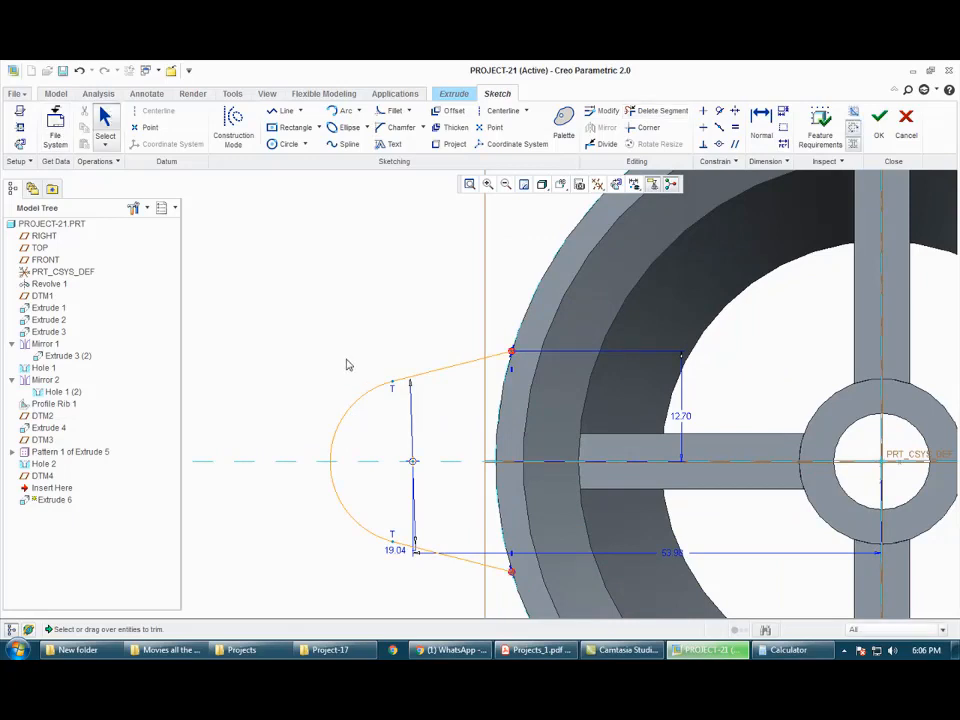
Step: Project the collar's outer circular edge into the lug sketch as a single edge
scroll(350, 365, "down", 2)
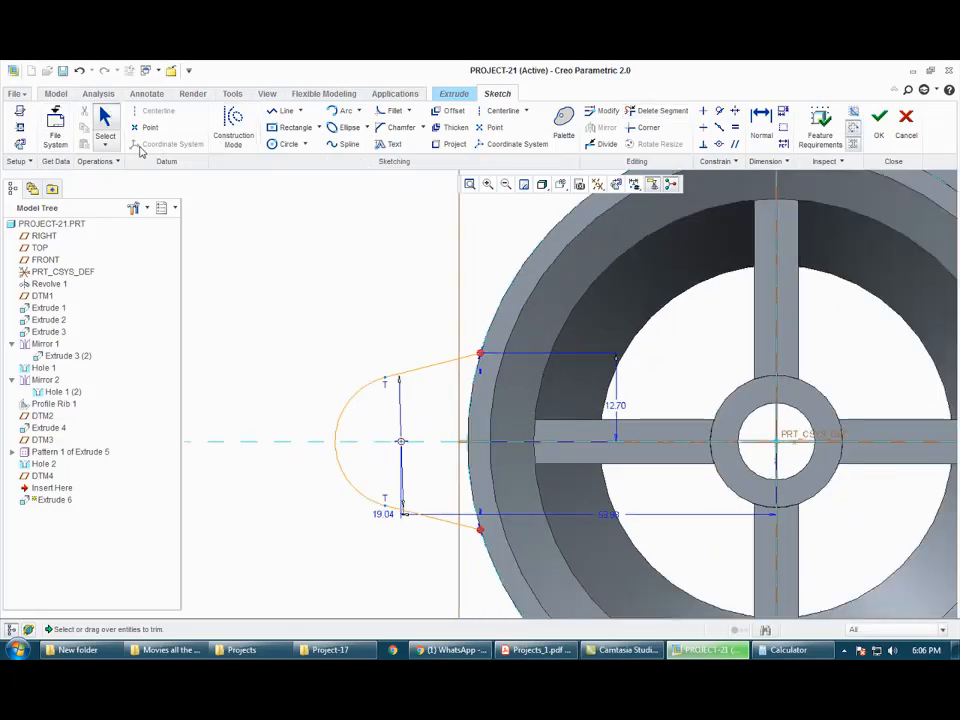
left_click(450, 144)
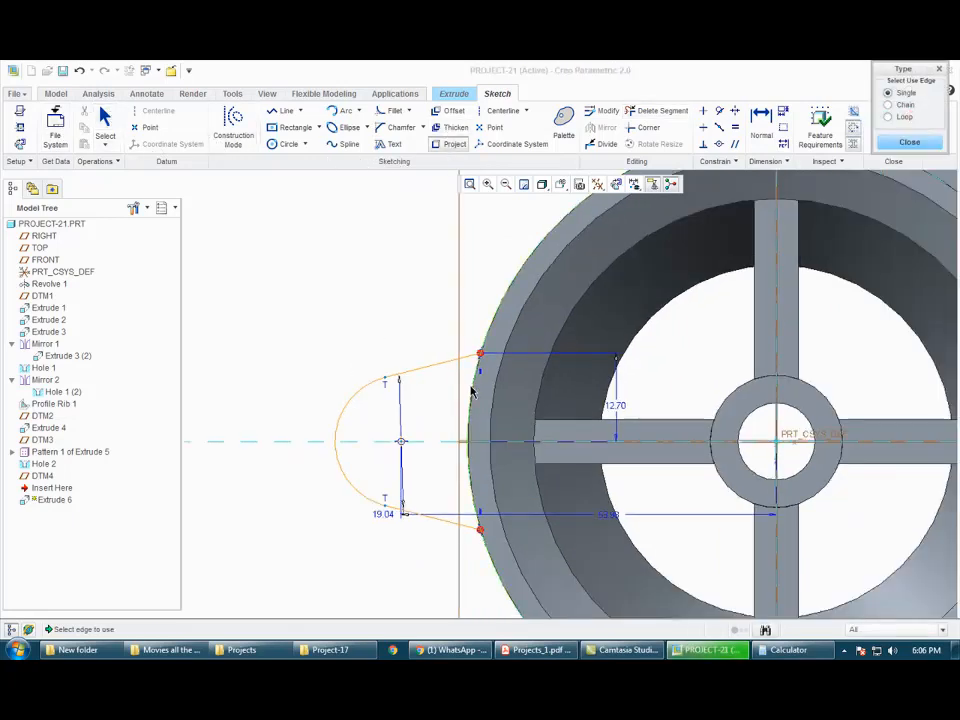
scroll(480, 480, "down", 2)
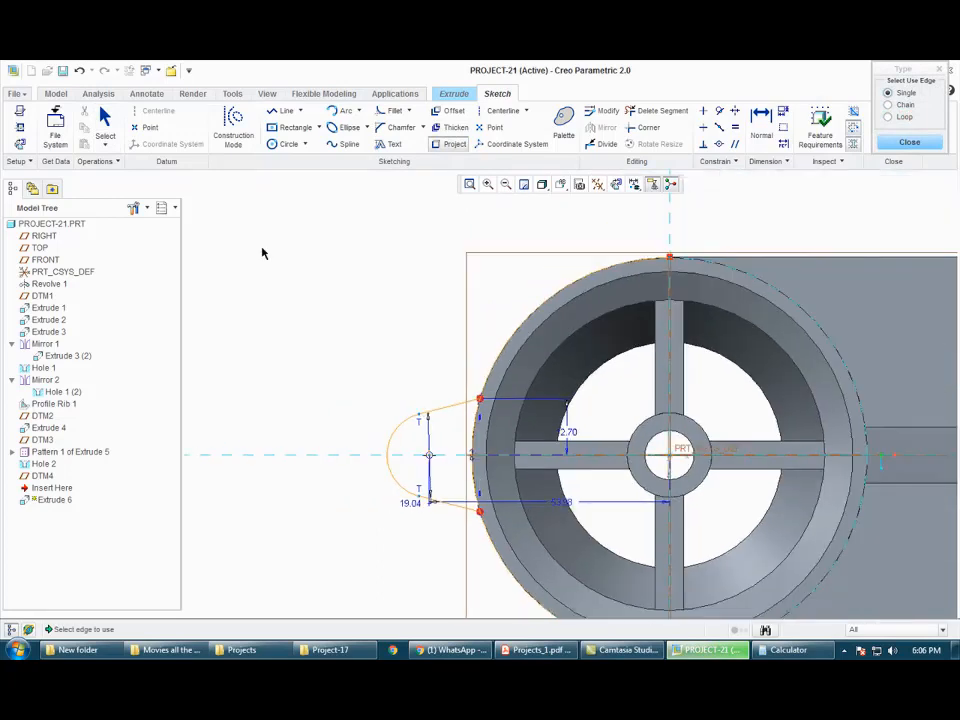
Step: Trim the projected collar edge outside the lug with Delete Segment and finish the closed lug sketch
left_click(658, 110)
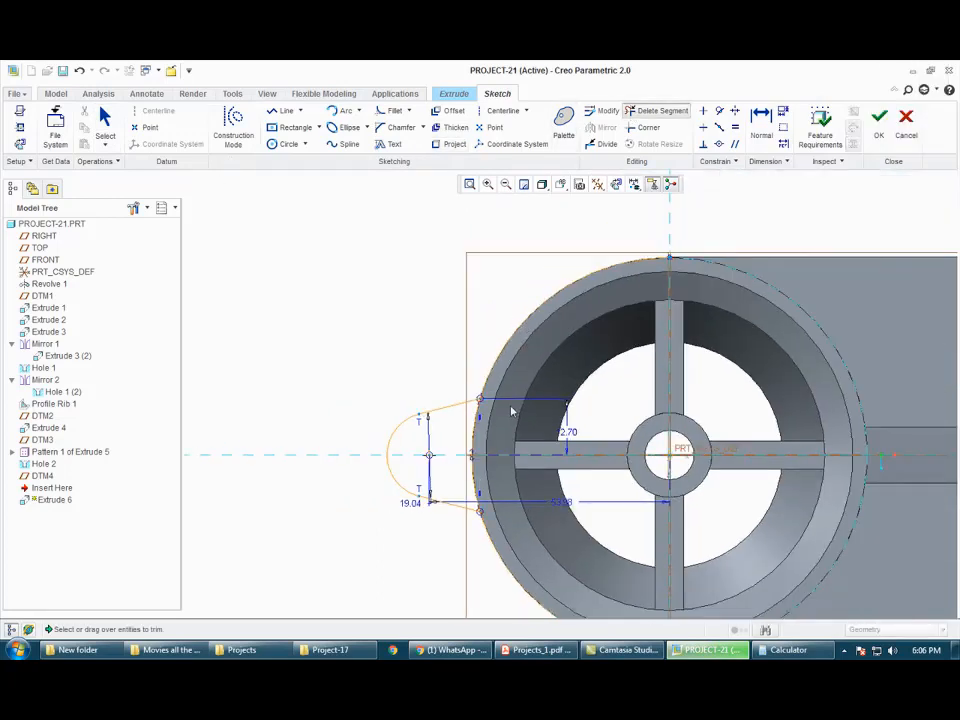
left_click(104, 125)
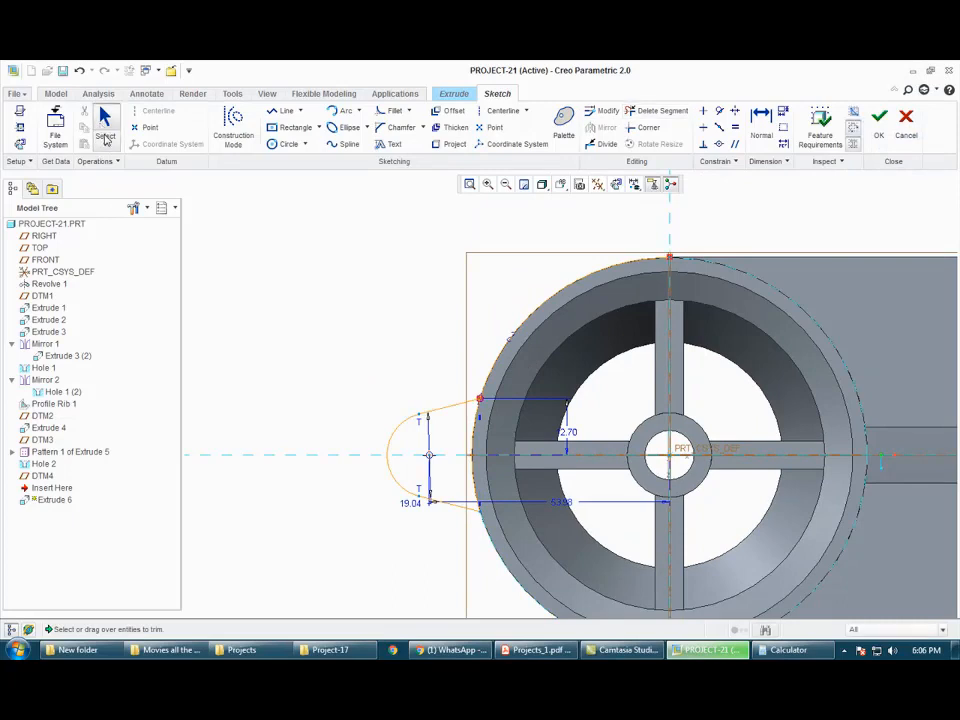
left_click(648, 111)
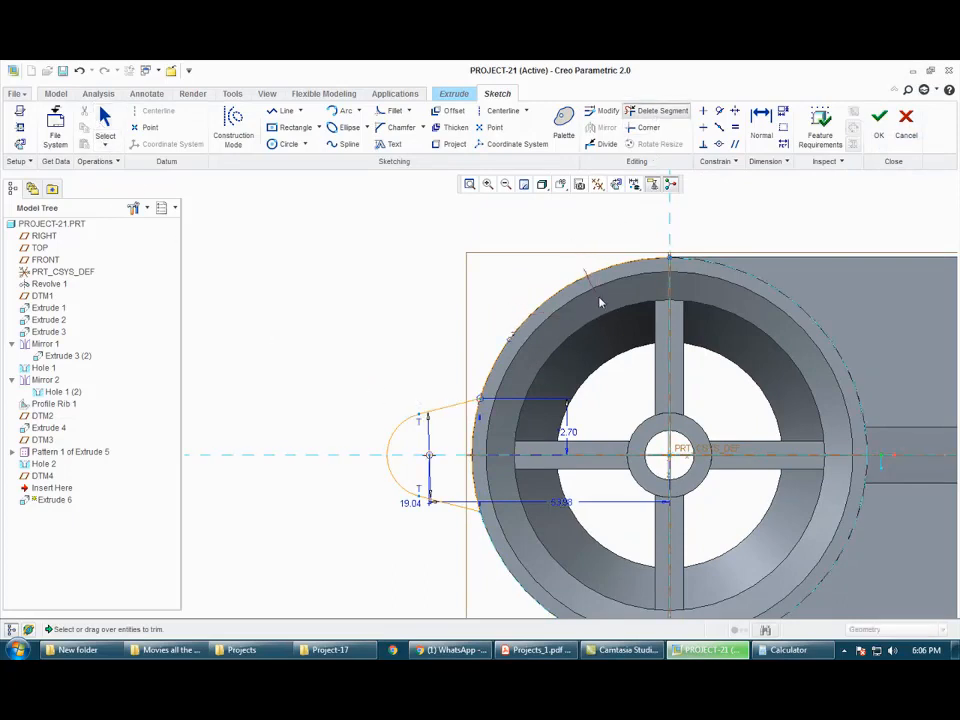
left_click(104, 120)
middle_click_drag(355, 365, 491, 441)
left_click(872, 120)
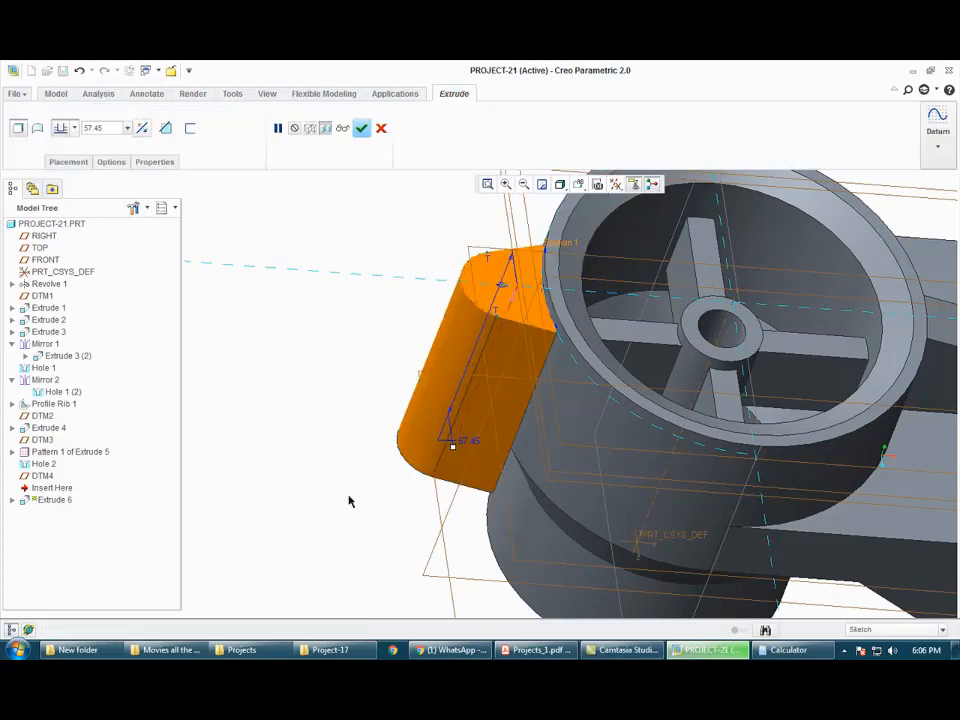
Step: Check the lug thickness in the Projects_1.pdf drawing and extrude the lug profile 12.70 mm
left_click(538, 651)
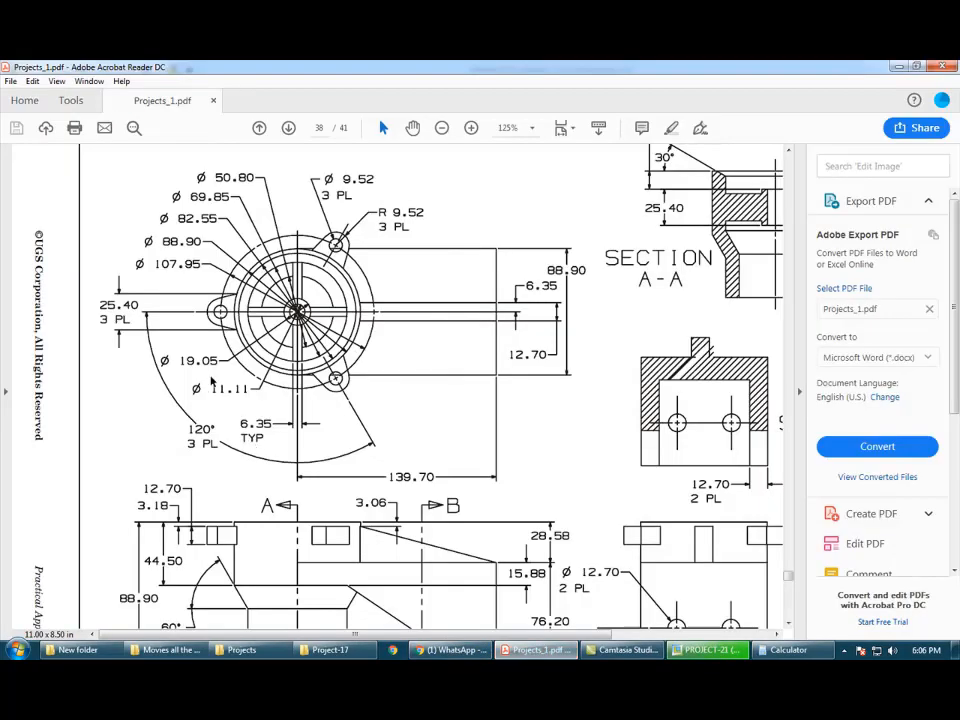
scroll(335, 481, "down", 1)
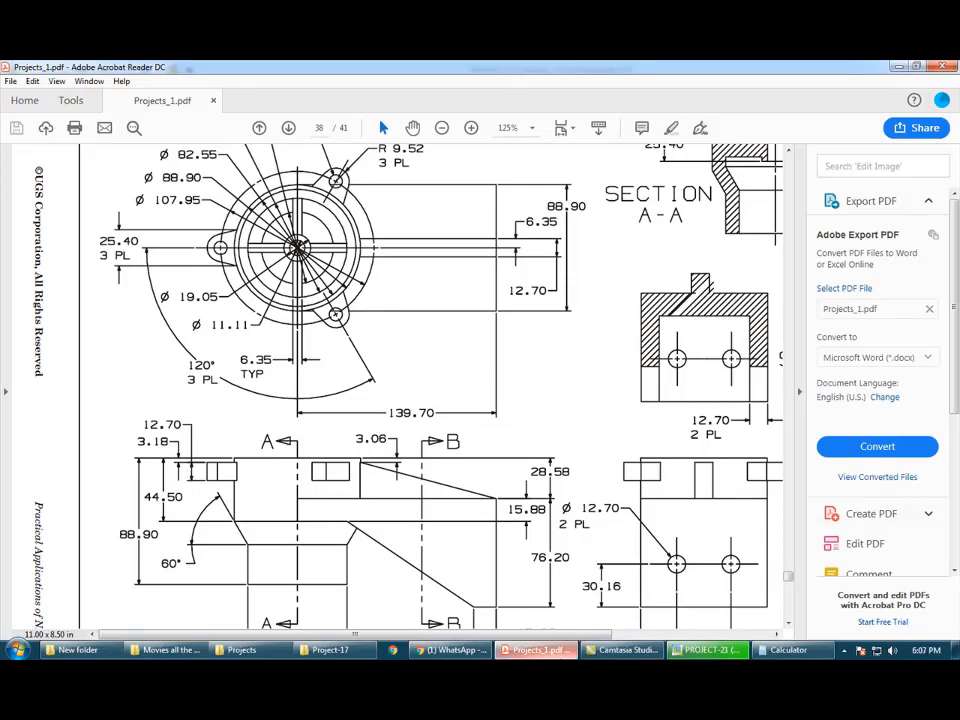
key("alt+Tab")
left_click(117, 130)
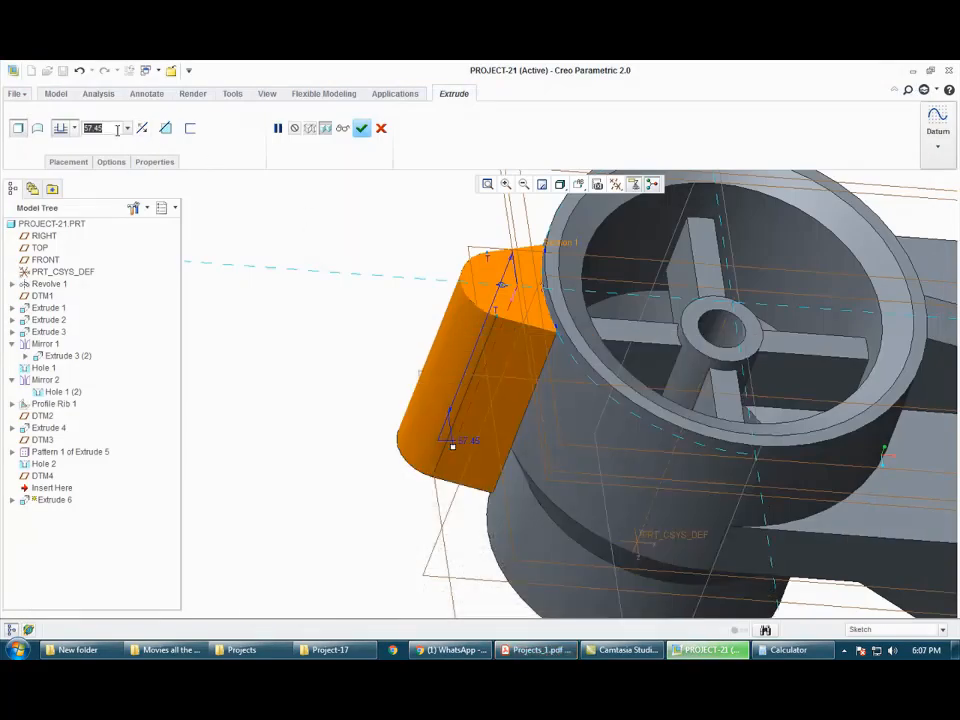
type("12")
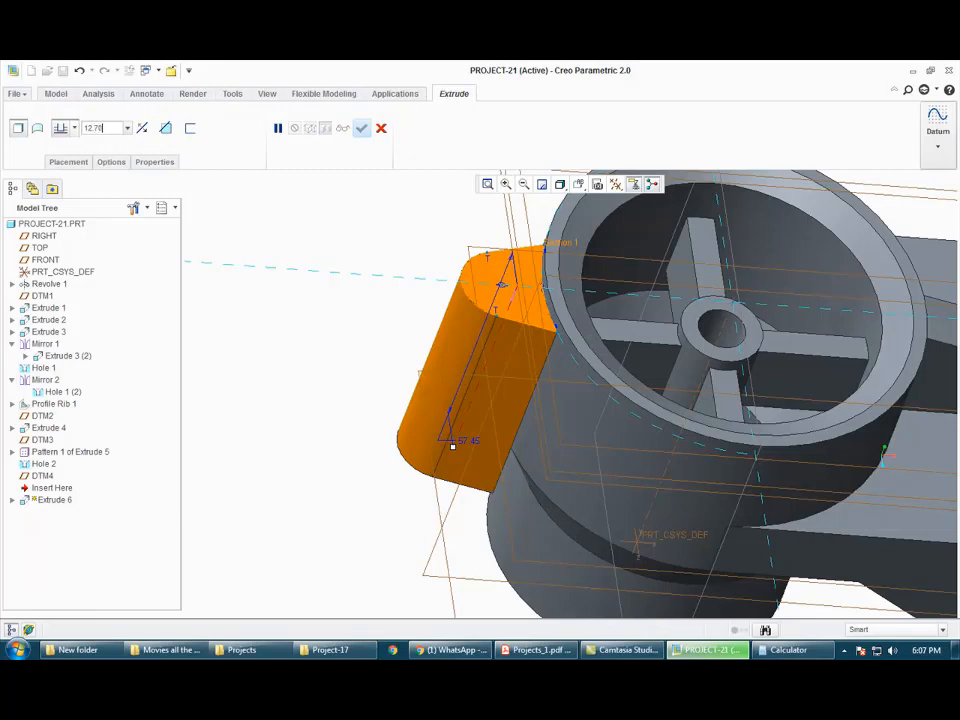
type(".7")
key("Return")
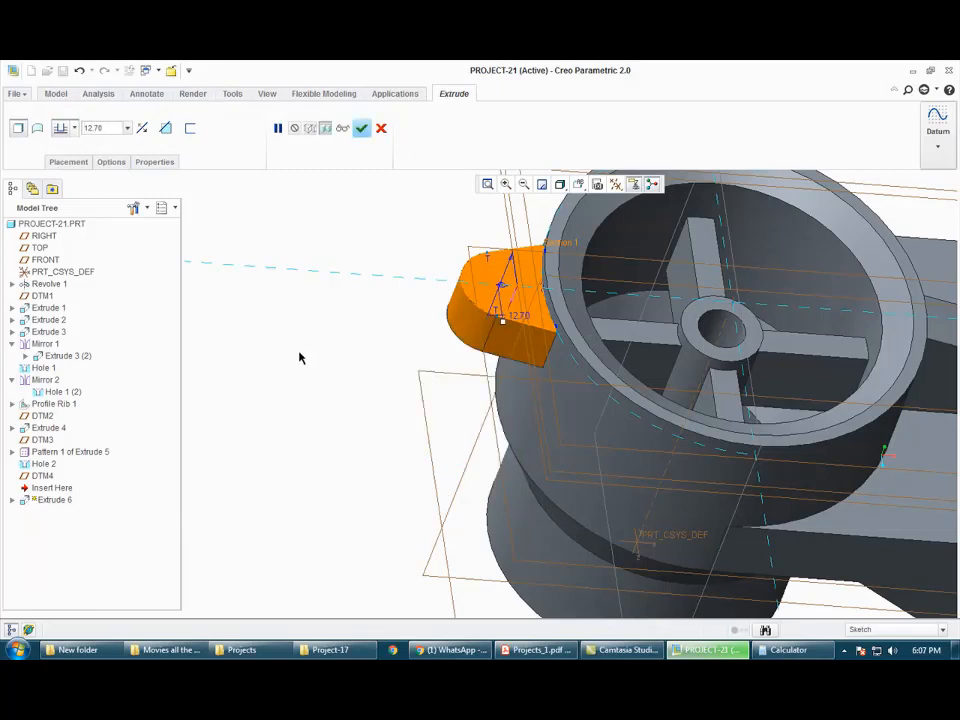
left_click(360, 130)
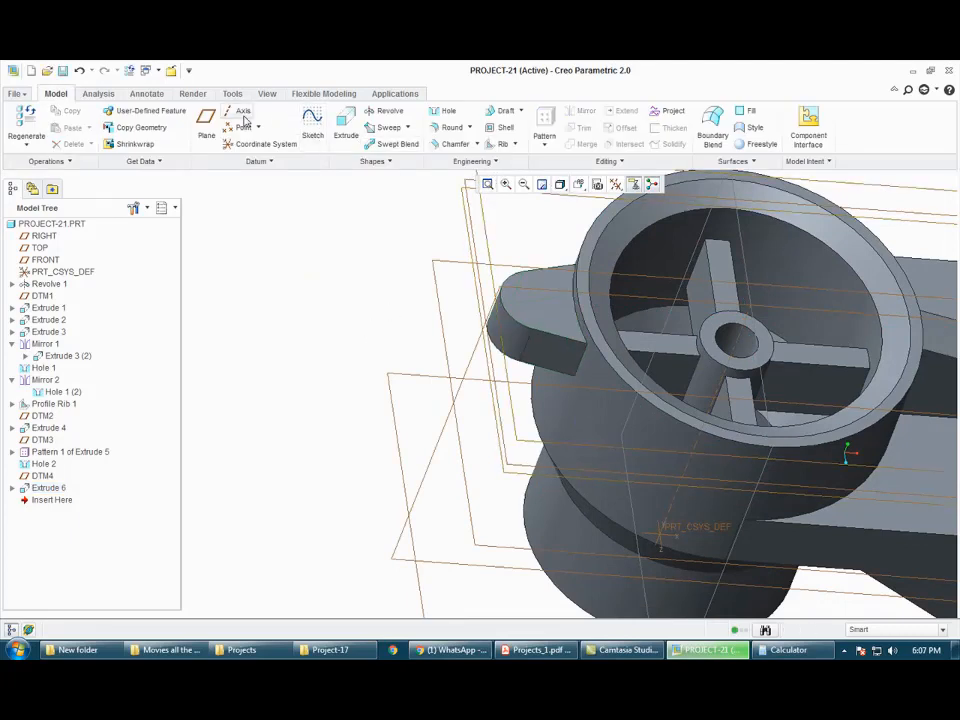
Step: Create a datum axis through the lug's rounded end surface
left_click(238, 111)
left_click(517, 338)
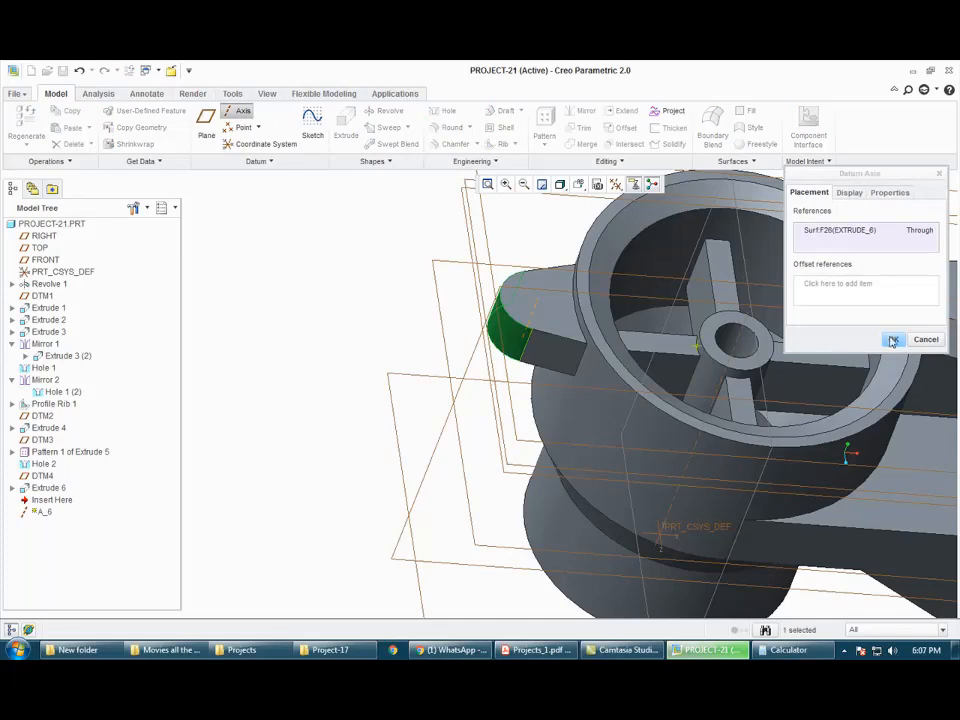
left_click(893, 339)
Step: Create a hole on the lug's upper face along the new axis, using the 9.52 mm diameter from the PDF drawing
left_click(447, 112)
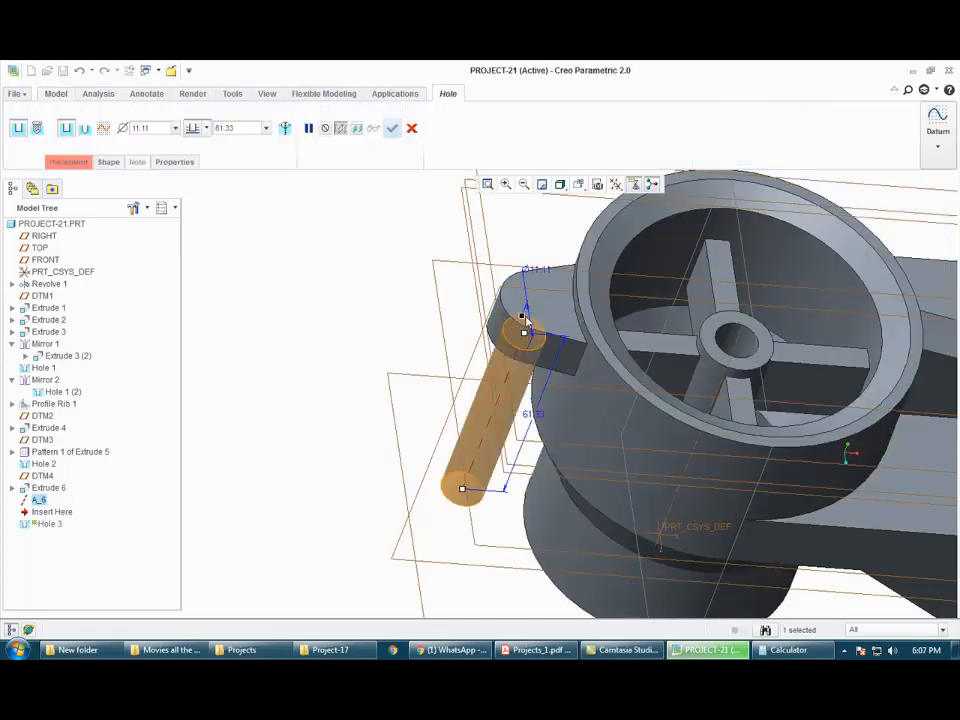
left_click(537, 301)
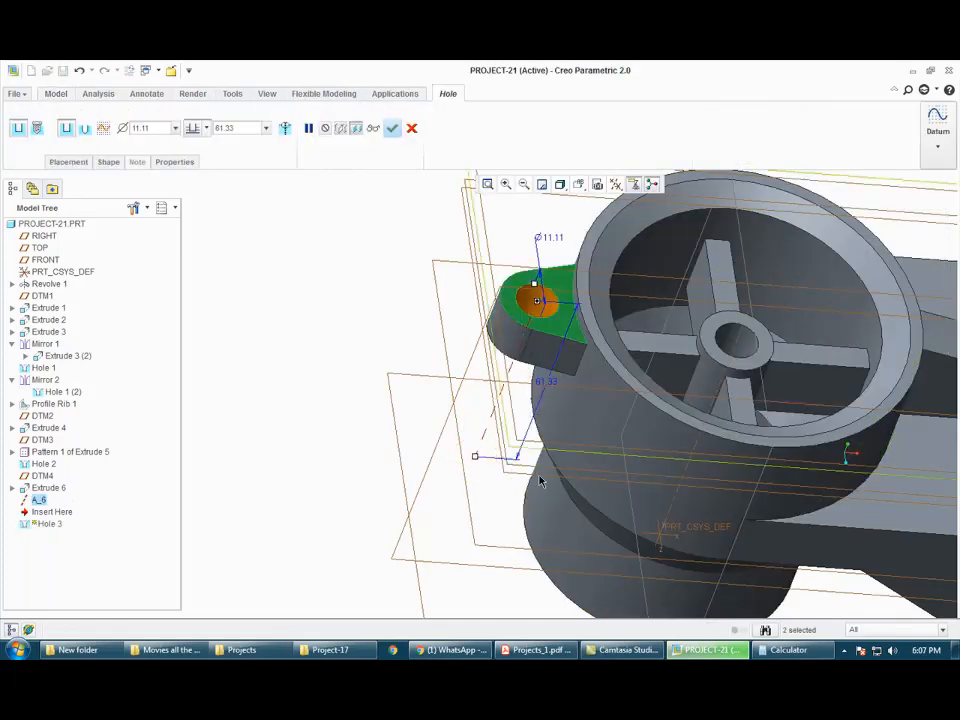
left_click(538, 650)
scroll(327, 412, "up", 1)
scroll(327, 310, "up", 2)
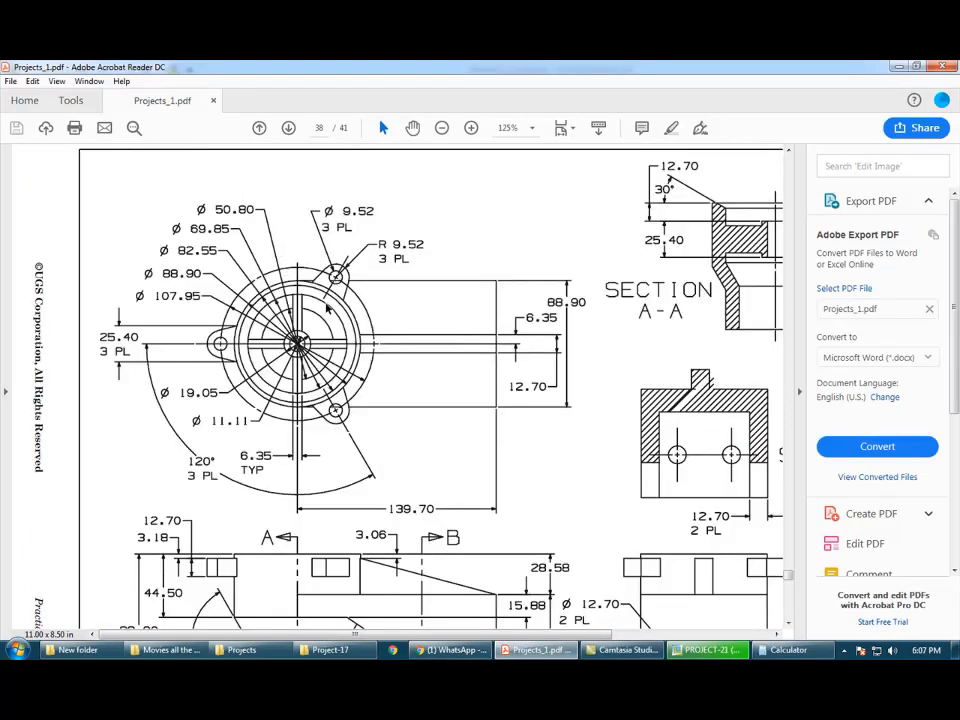
scroll(347, 215, "down", 1)
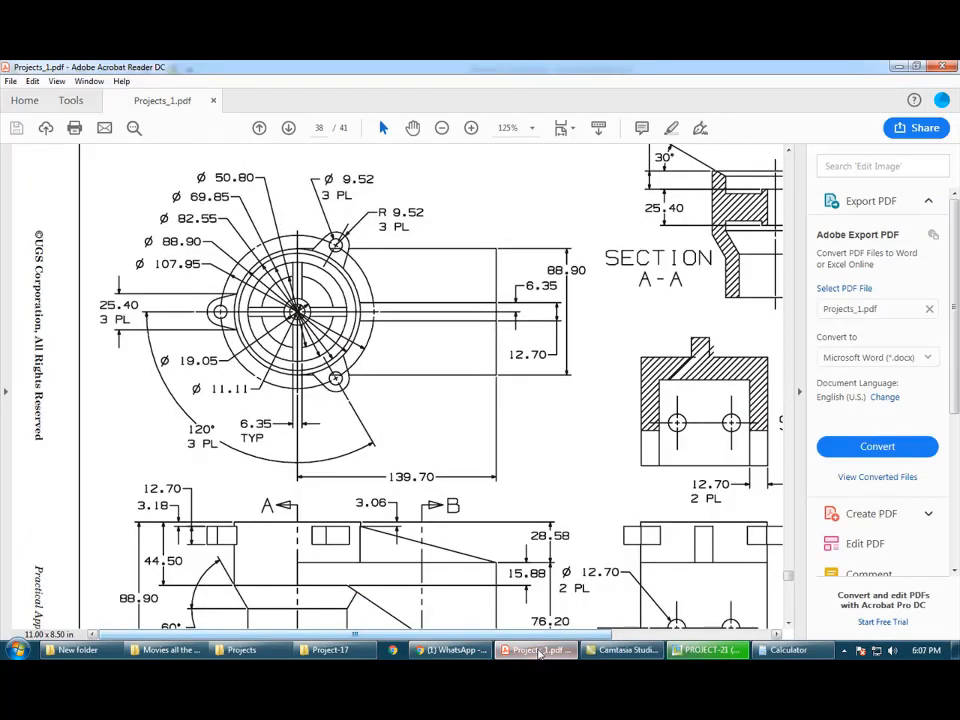
key("alt+Tab")
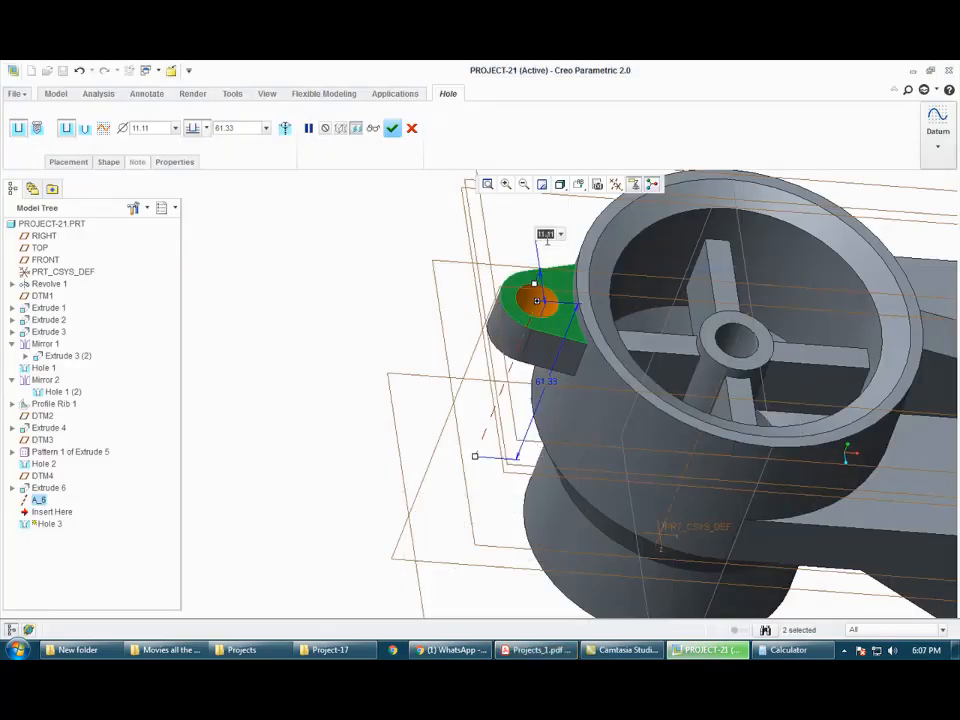
type("9.52")
key("Return")
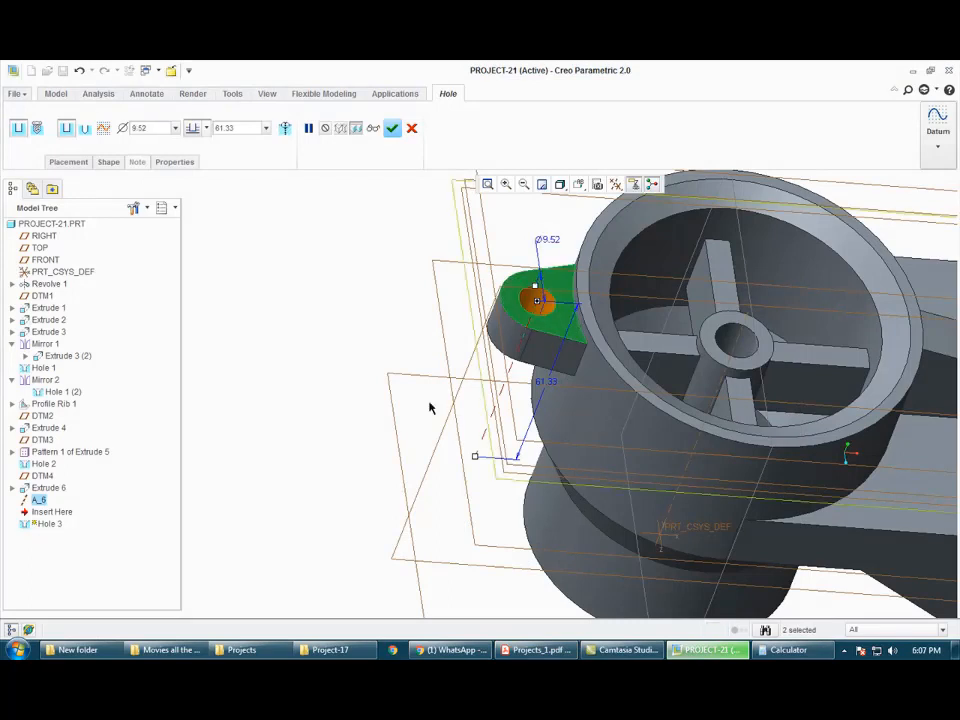
middle_click(360, 402)
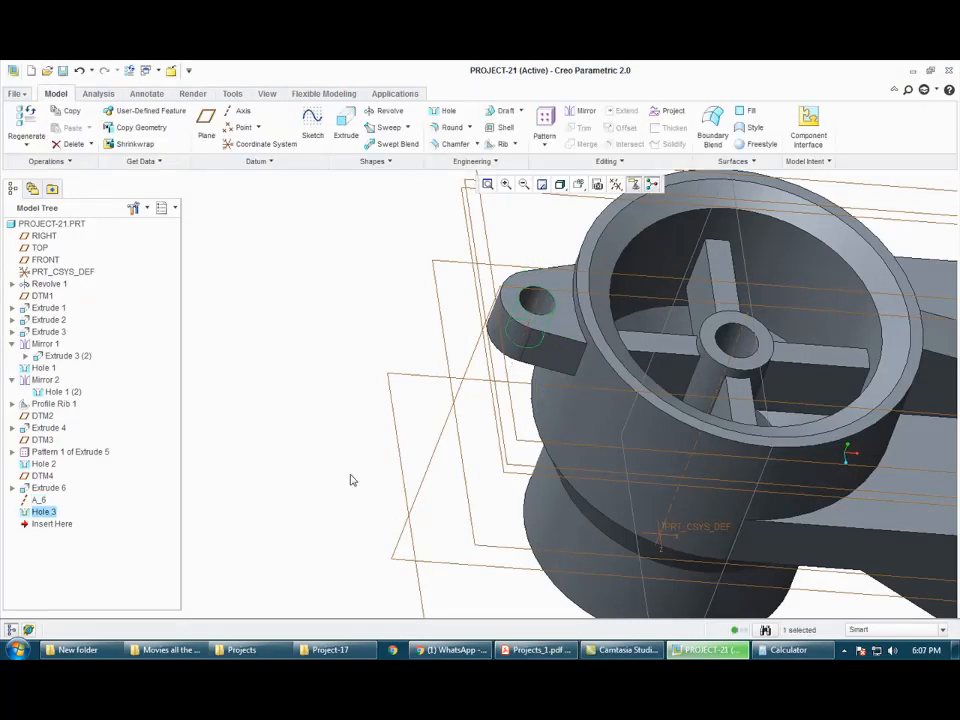
Step: Group the lug extrusion Extrude 6, its axis A_6 and Hole 3
left_click(48, 489)
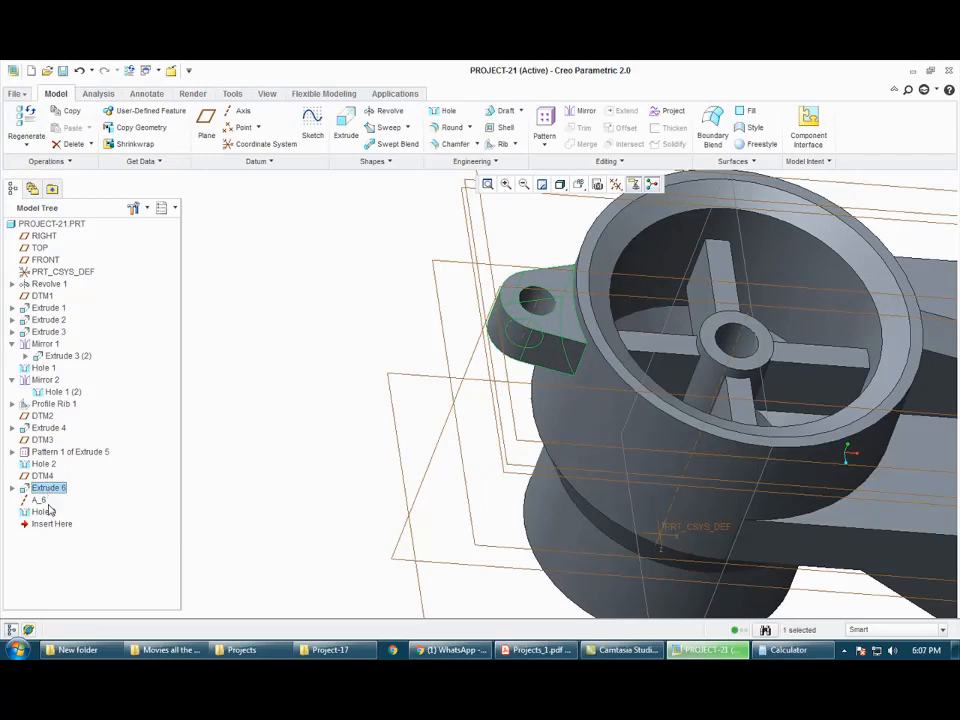
left_click(46, 512, "shift")
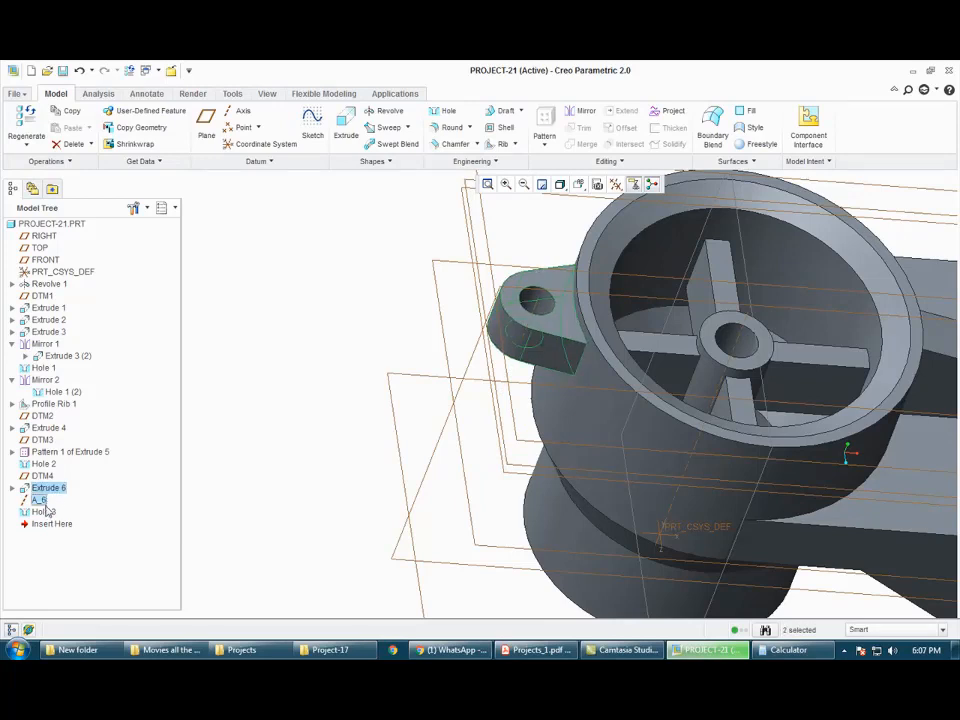
right_click(46, 515)
left_click(74, 555)
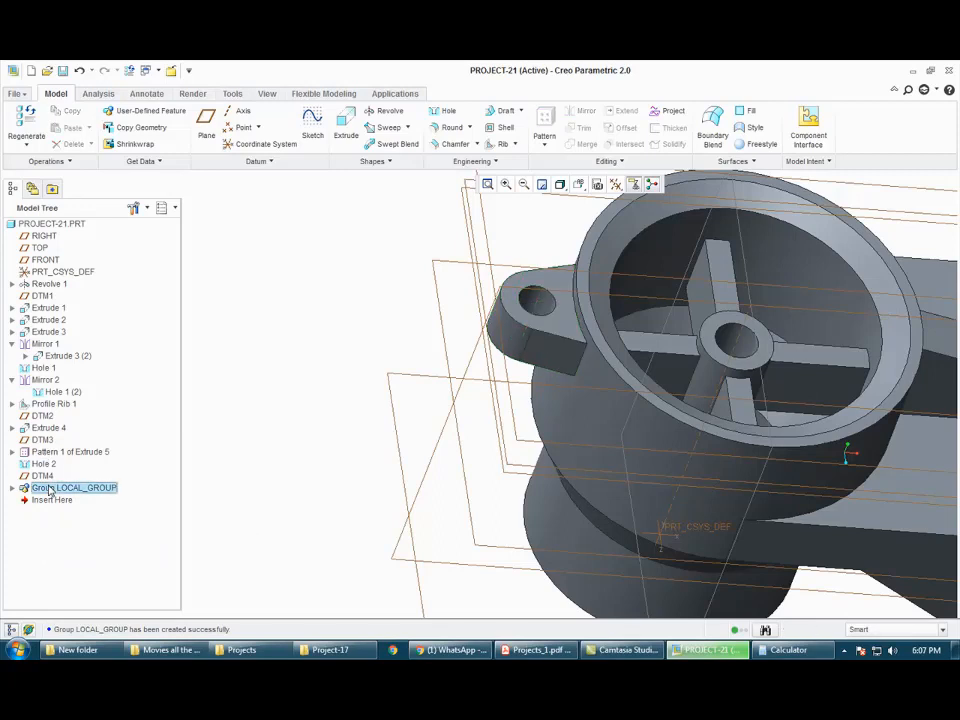
Step: Pattern the lug group about the collar's central axis with 3 members spread over 360 degrees
left_click(544, 143)
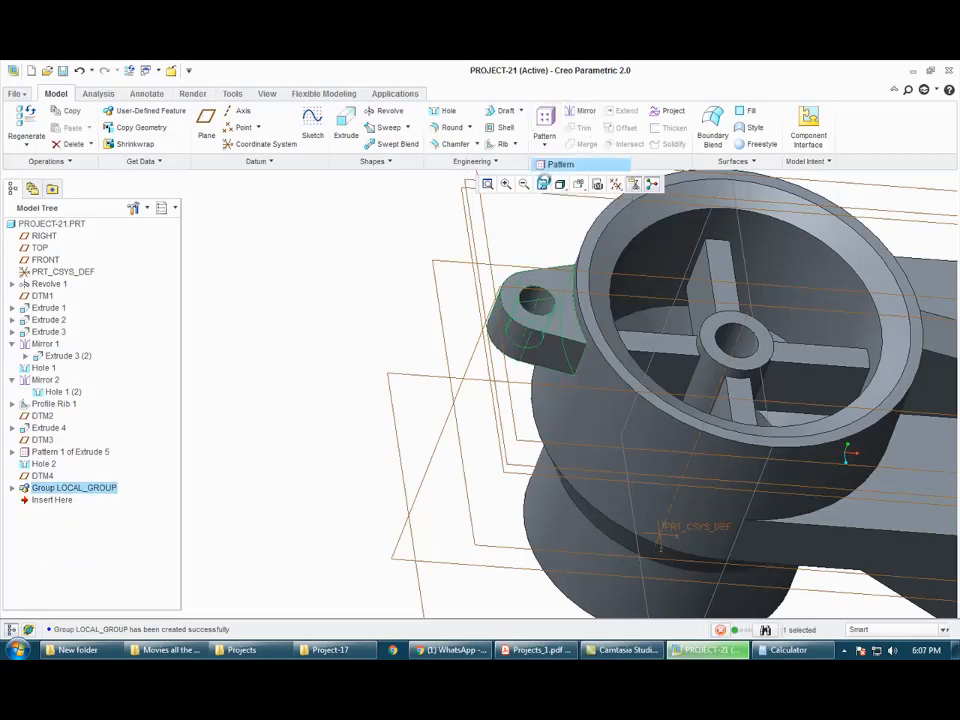
left_click(556, 163)
left_click(36, 127)
left_click(22, 158)
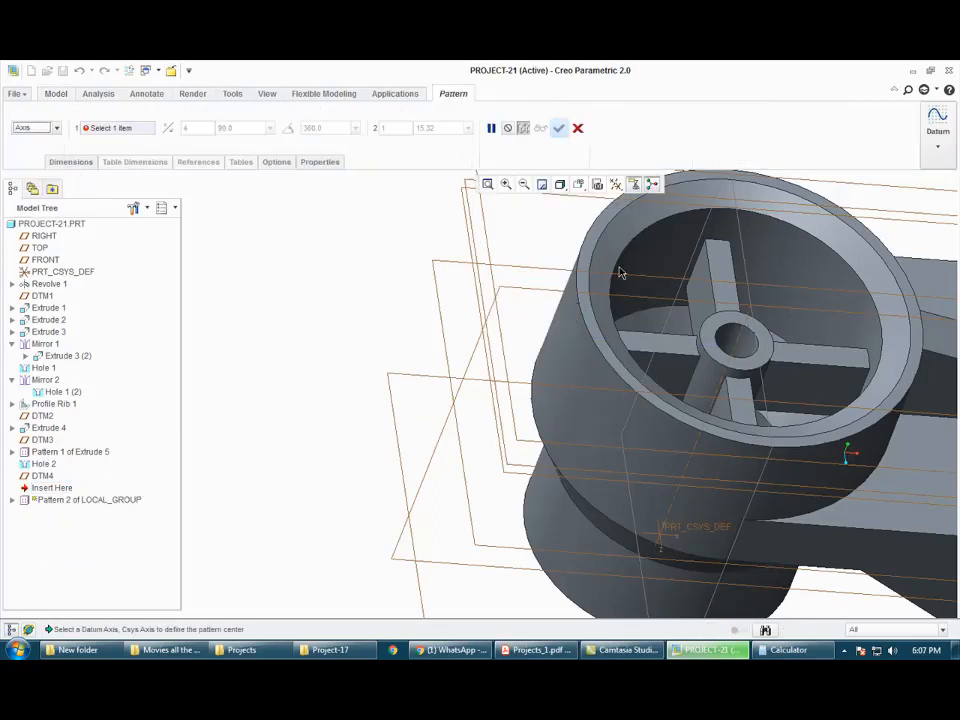
left_click(736, 350)
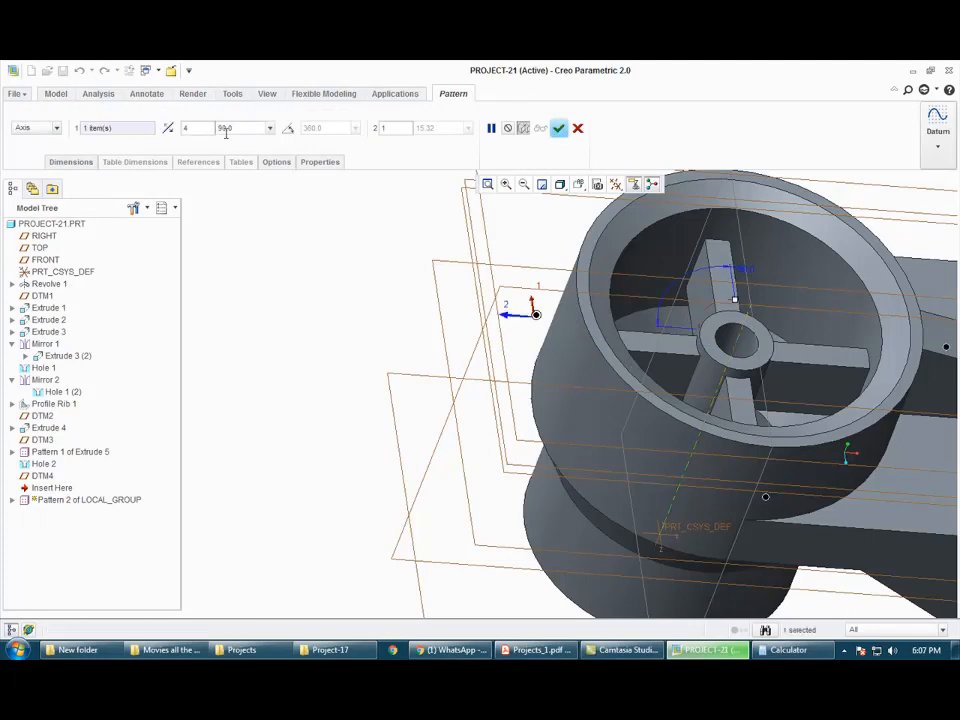
left_click(167, 129)
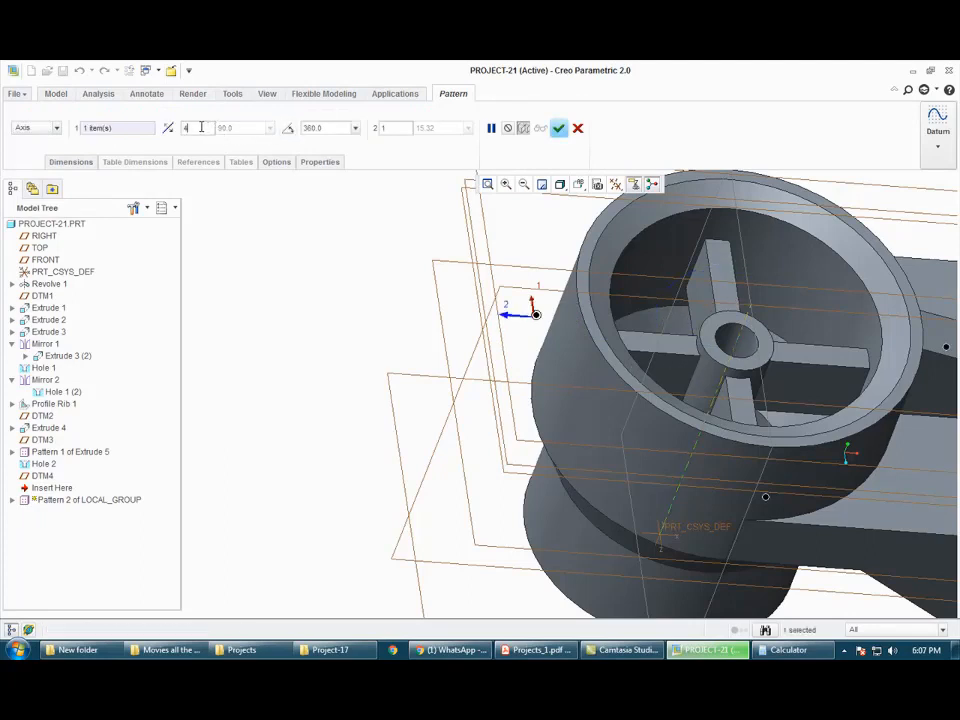
type("3")
key("Return")
middle_click(264, 304)
scroll(265, 316, "up", 2)
middle_click_drag(265, 318, 238, 325)
key("ctrl+d")
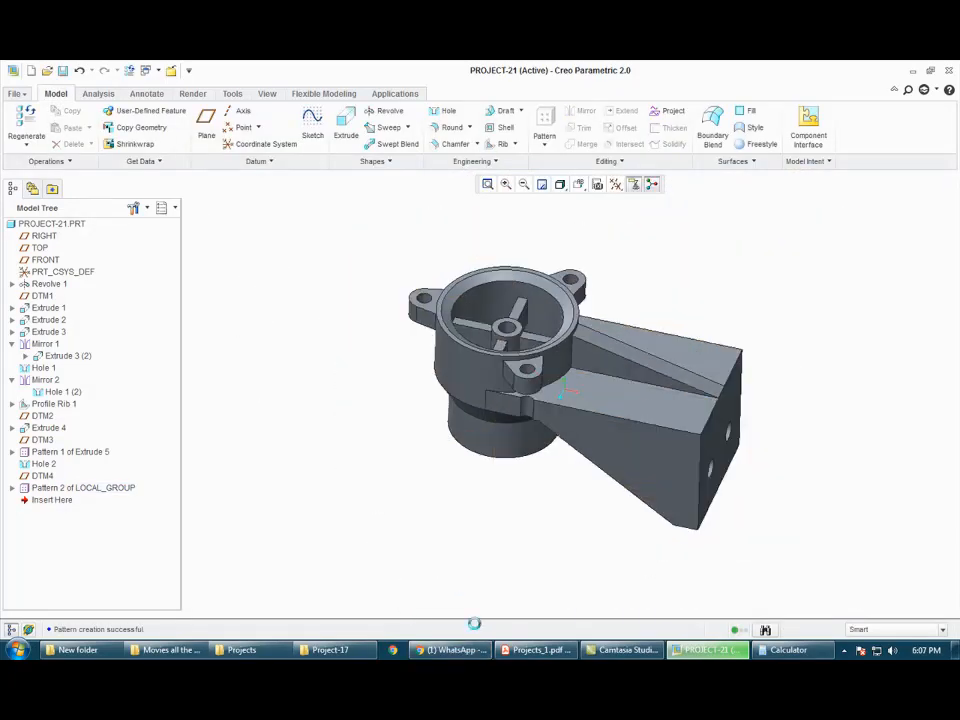
Step: Switch to Projects_1.pdf and rotate the Project 21 pictorial view on page 37 to compare it with the model
left_click(538, 650)
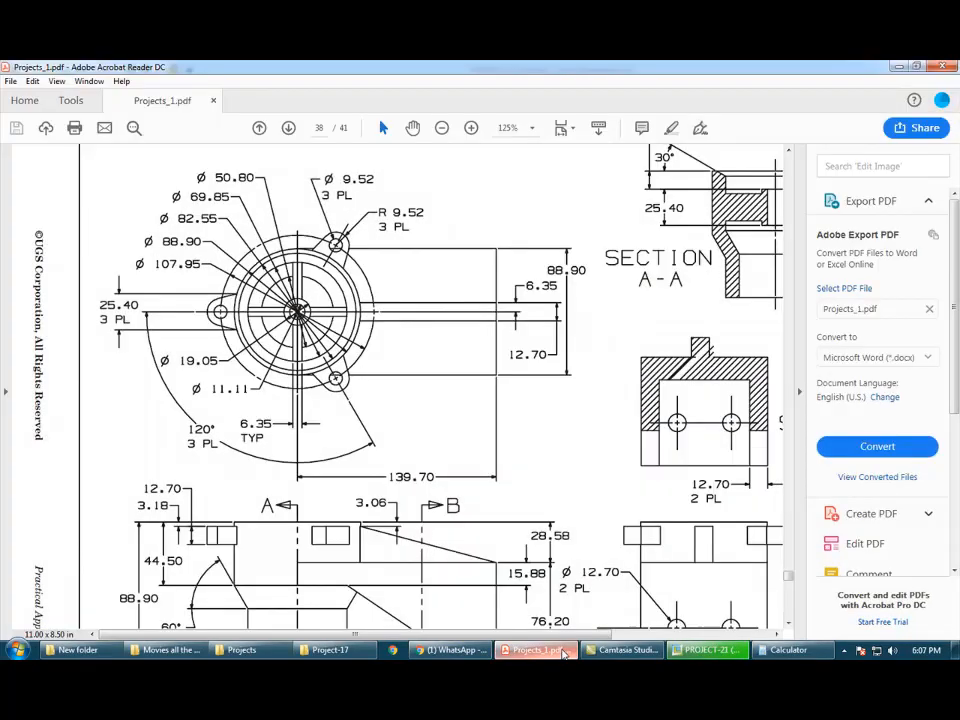
scroll(549, 580, "down", 2, "ctrl")
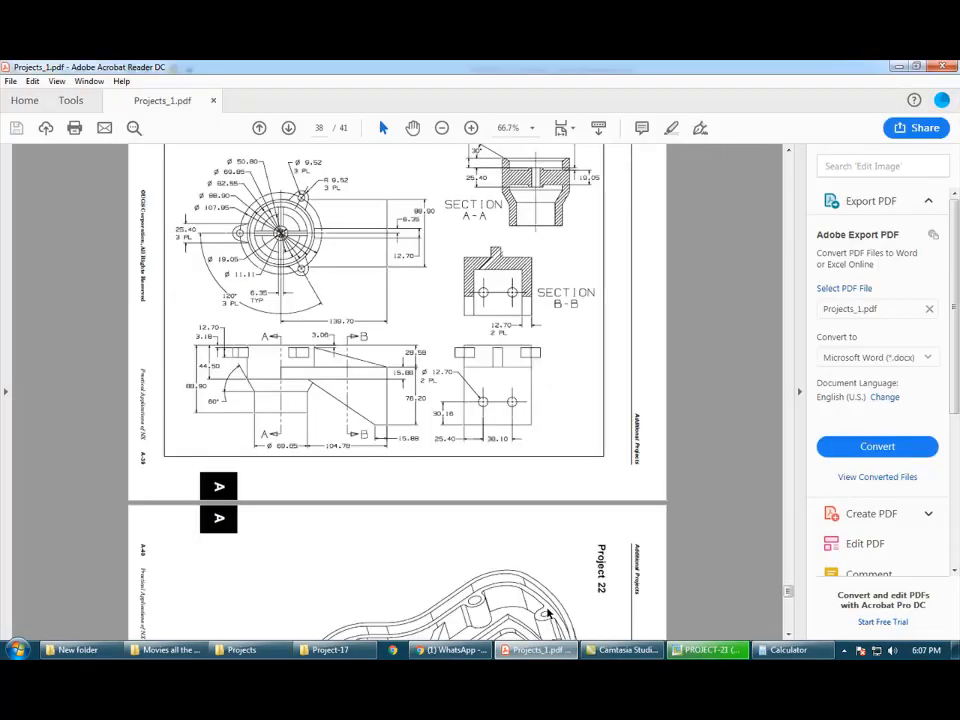
scroll(549, 545, "up", 2)
scroll(549, 545, "up", 6)
key("ctrl+shift+plus")
key("ctrl+shift+plus")
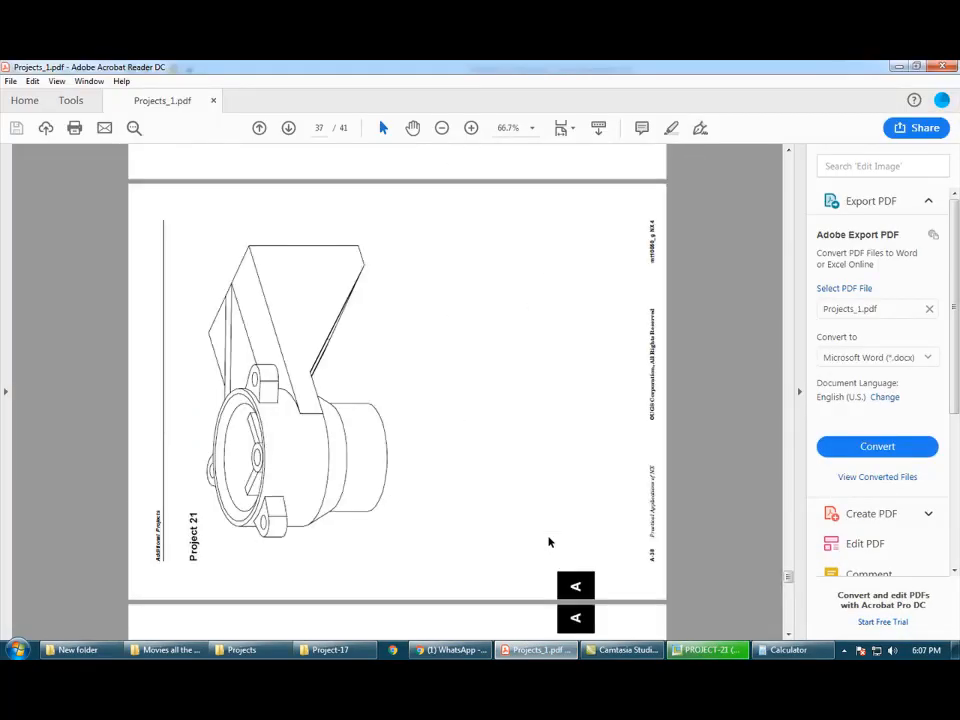